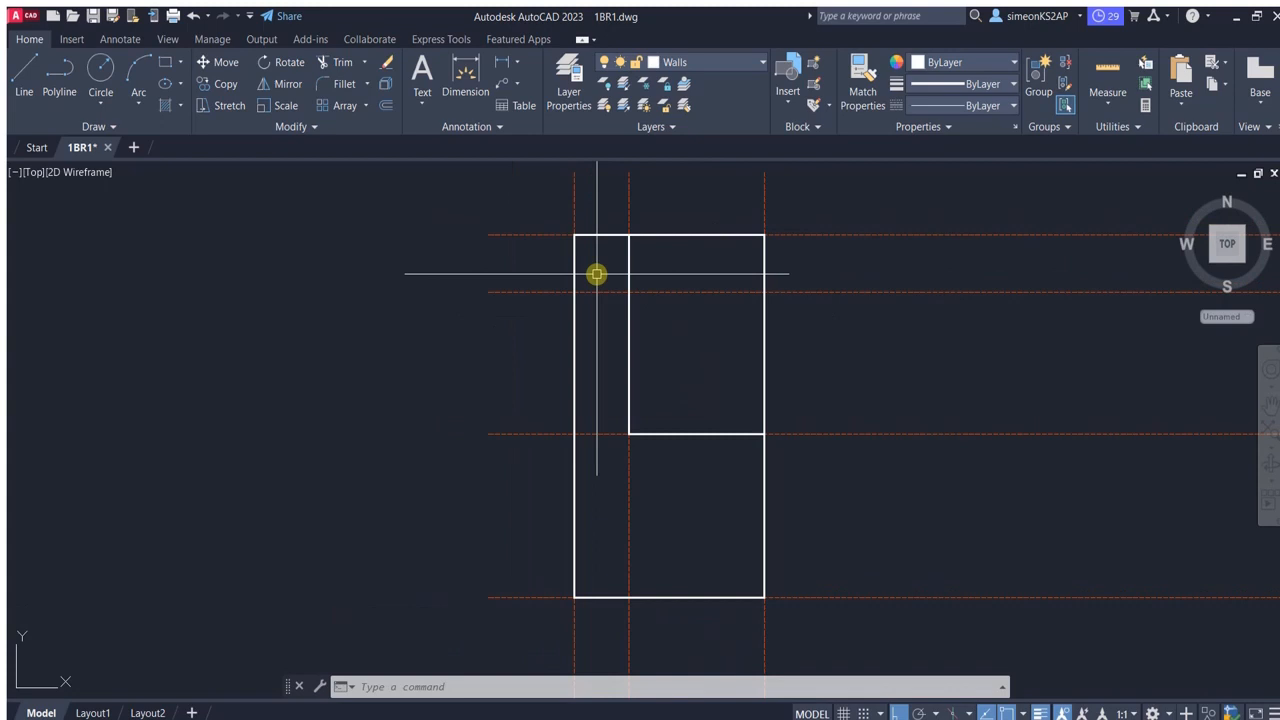
Draw a vertical wall polyline starting 90 from the inner wall corner along the horizontal wall, up to the second horizontal axis.
{"action": "scroll", "coordinate": [629, 275], "scroll_direction": "up", "scroll_amount": 1}
{"action": "scroll", "coordinate": [669, 298], "scroll_direction": "down", "scroll_amount": 1}
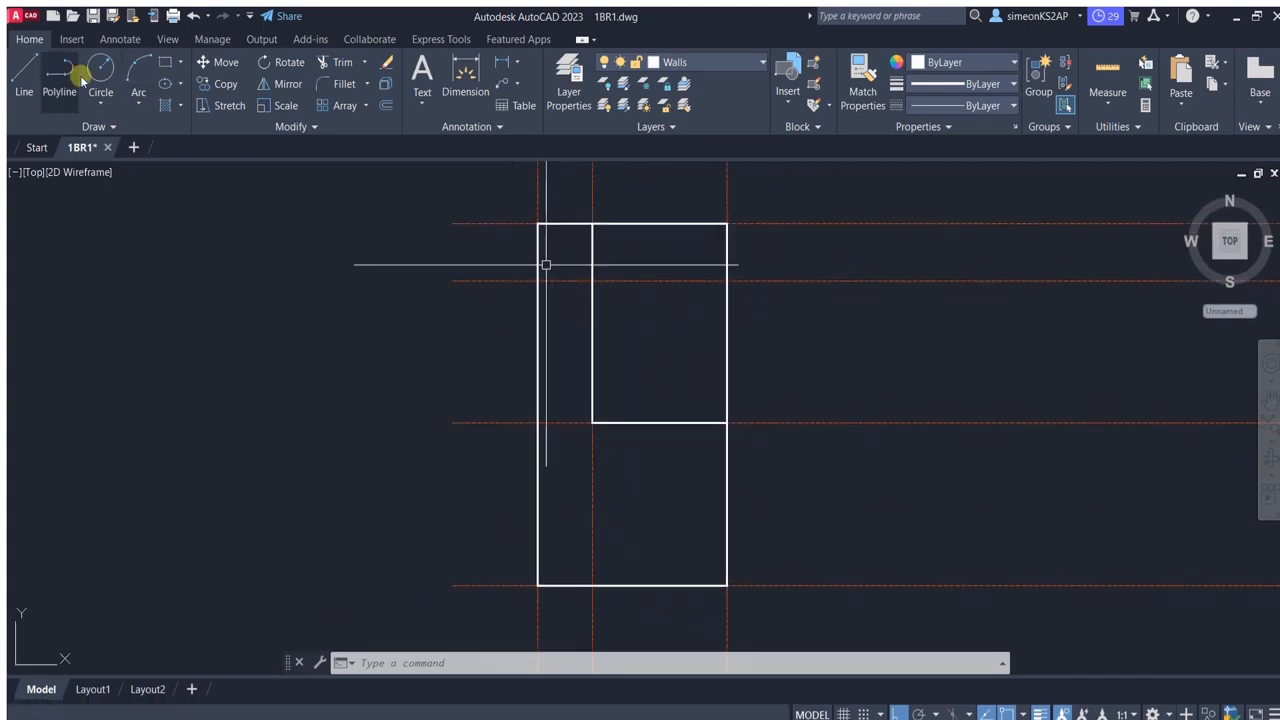
{"action": "left_click", "coordinate": [62, 75]}
{"action": "scroll", "coordinate": [603, 421], "scroll_direction": "up", "scroll_amount": 1}
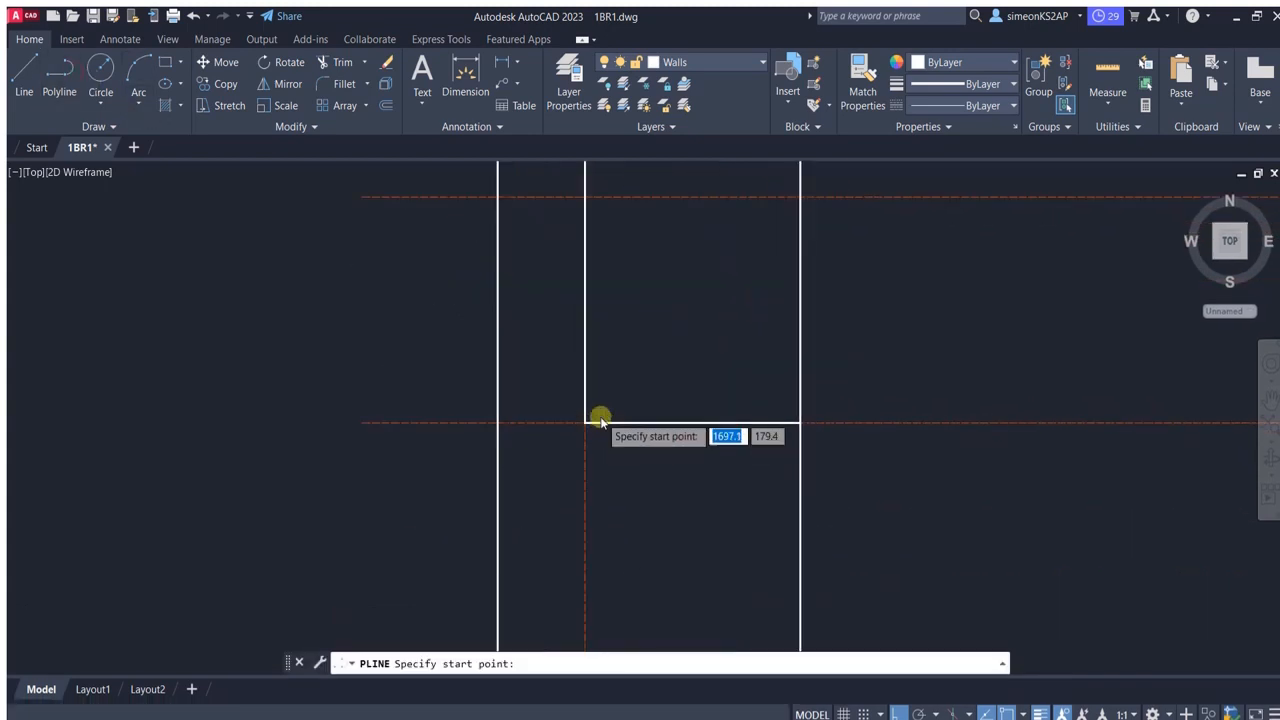
{"action": "scroll", "coordinate": [598, 421], "scroll_direction": "up", "scroll_amount": 2}
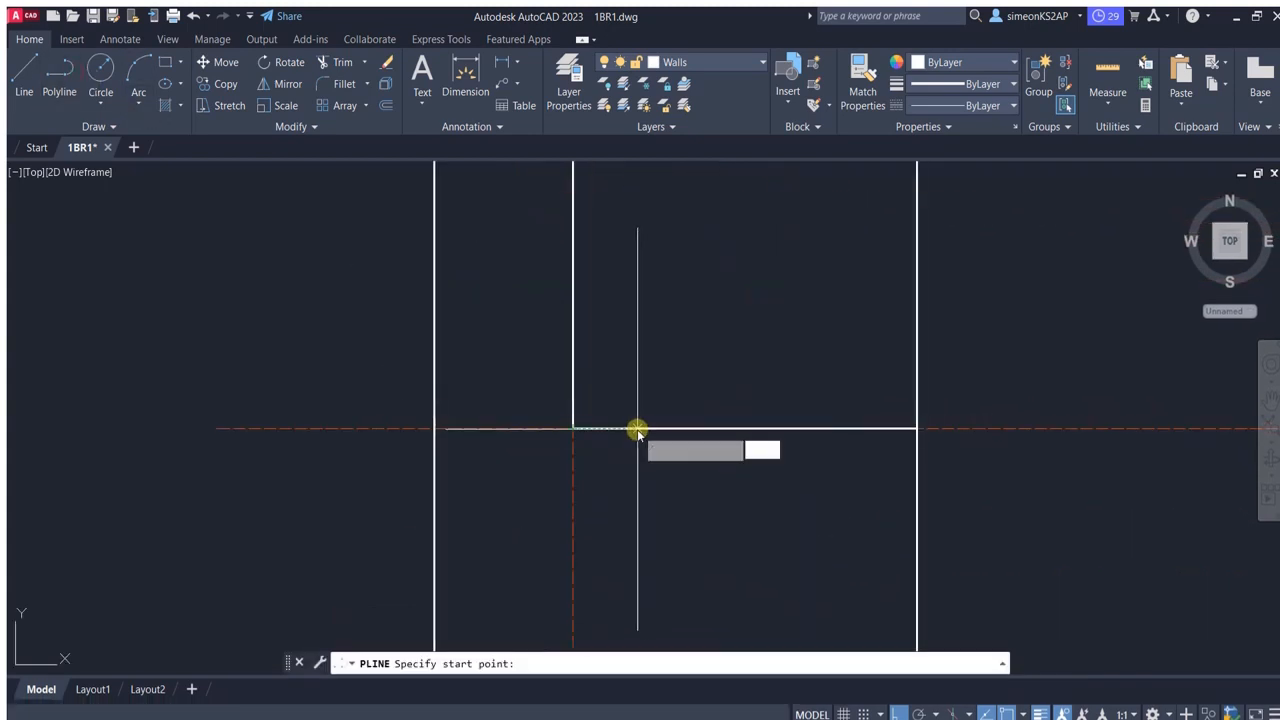
{"action": "type", "text": "90"}
{"action": "key", "text": "Return"}
{"action": "scroll", "coordinate": [630, 432], "scroll_direction": "down", "scroll_amount": 2}
{"action": "scroll", "coordinate": [640, 372], "scroll_direction": "up", "scroll_amount": 1}
{"action": "scroll", "coordinate": [649, 324], "scroll_direction": "down", "scroll_amount": 1}
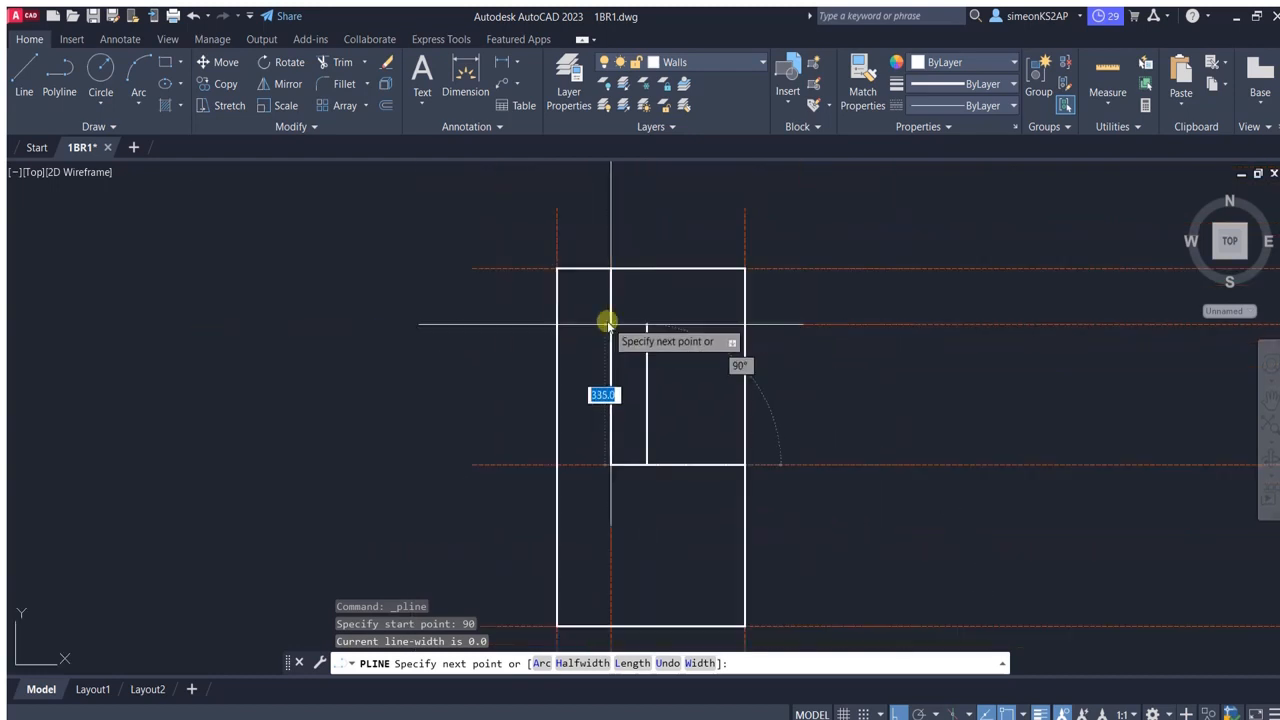
{"action": "left_click", "coordinate": [651, 328]}
{"action": "key", "text": "Escape"}
{"action": "mouse_move", "coordinate": [680, 374]}
{"action": "middle_mouse_down"}
{"action": "mouse_move", "coordinate": [638, 323]}
{"action": "mouse_move", "coordinate": [670, 252]}
{"action": "middle_mouse_up"}
Copy the new vertical wall, using the inner wall corner as base point and the outer wall junction as destination.
{"action": "left_click", "coordinate": [648, 363]}
{"action": "scroll", "coordinate": [671, 284], "scroll_direction": "up", "scroll_amount": 2}
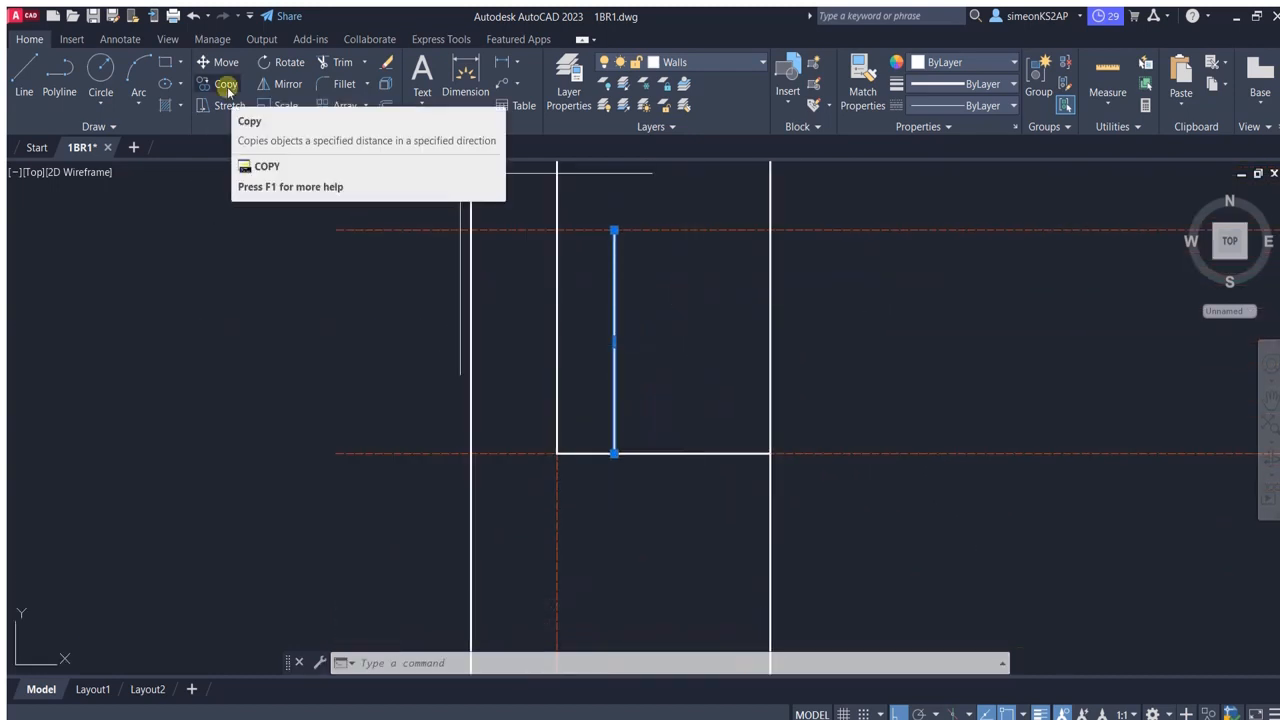
{"action": "left_click", "coordinate": [219, 84]}
{"action": "left_click", "coordinate": [557, 452]}
{"action": "left_click", "coordinate": [770, 453]}
{"action": "key", "text": "Escape"}
{"action": "key", "text": "Escape"}
{"action": "middle_click_drag", "start_coordinate": [812, 485], "coordinate": [757, 460]}
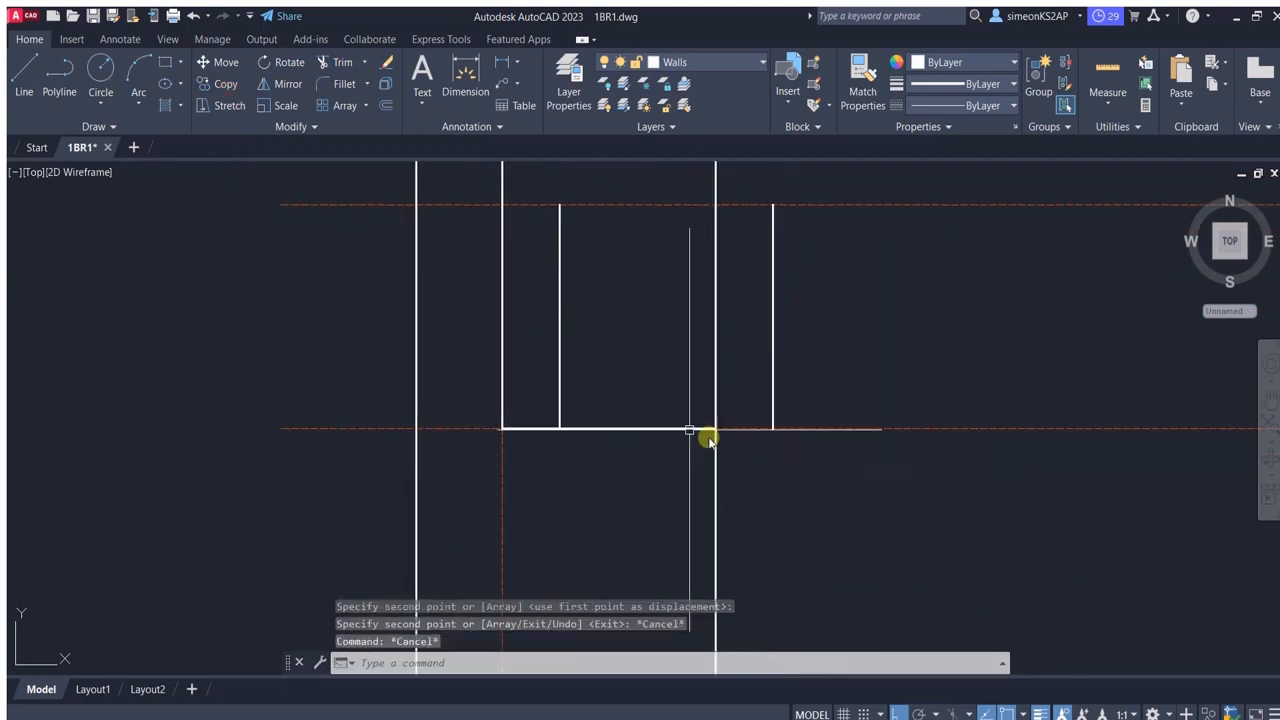
Stretch the end of the horizontal inner wall to the foot of the copied vertical wall.
{"action": "left_click", "coordinate": [693, 428]}
{"action": "left_click", "coordinate": [715, 428]}
{"action": "left_click", "coordinate": [773, 428]}
{"action": "key", "text": "Escape"}
{"action": "scroll", "coordinate": [817, 405], "scroll_direction": "down", "scroll_amount": 2}
{"action": "scroll", "coordinate": [862, 348], "scroll_direction": "up", "scroll_amount": 1}
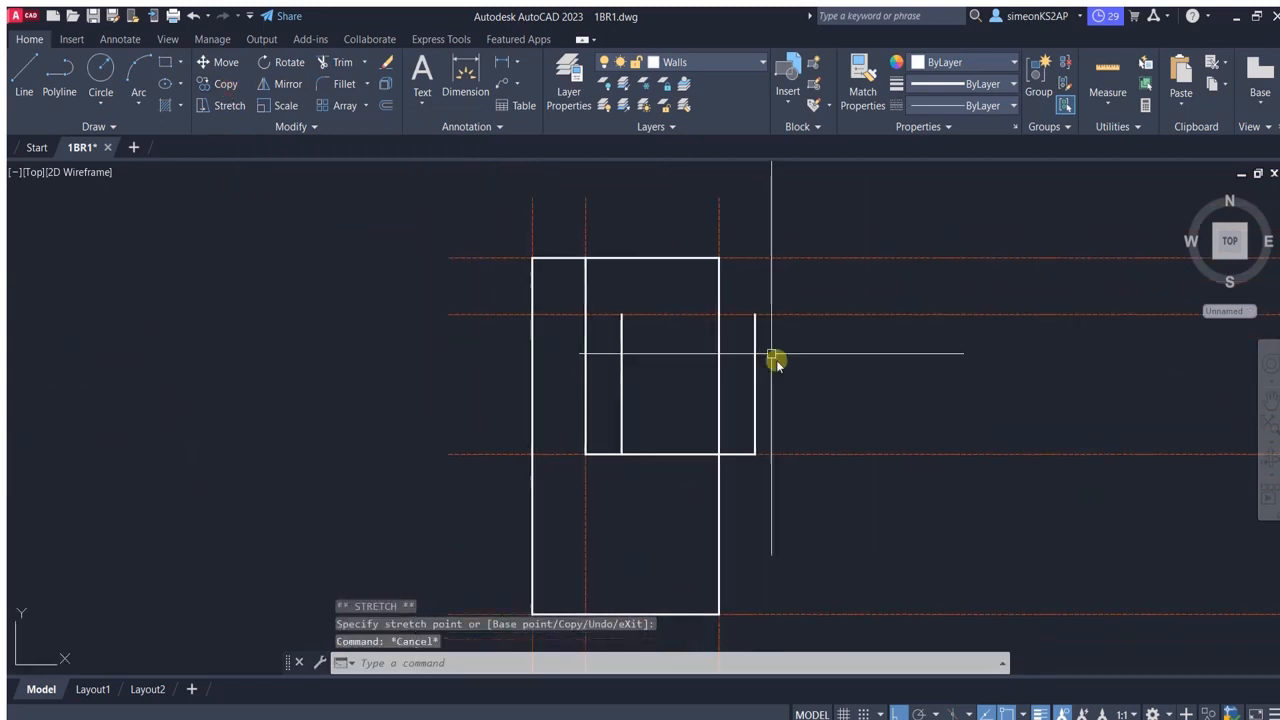
Draw a horizontal wall polyline along the second axis from the inner vertical wall to the top of the copied wall.
{"action": "left_click", "coordinate": [79, 69]}
{"action": "left_click", "coordinate": [586, 314]}
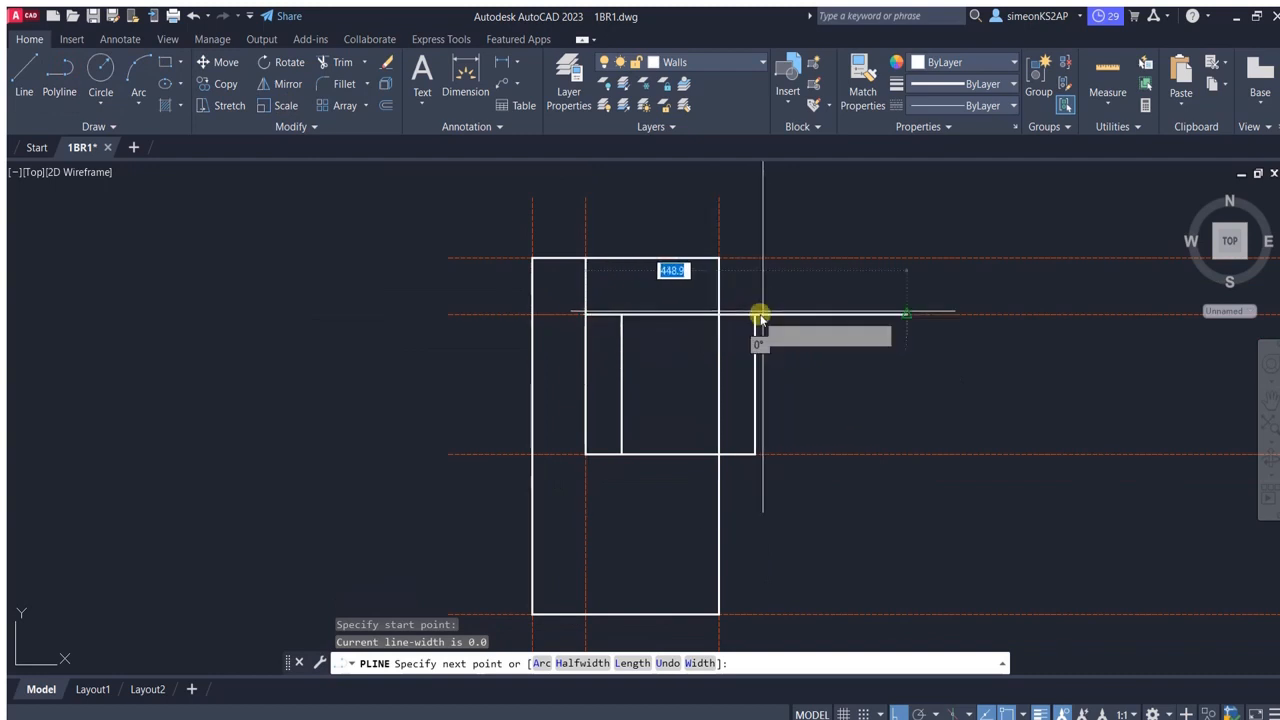
{"action": "left_click", "coordinate": [755, 314]}
{"action": "key", "text": "Escape"}
{"action": "middle_click_drag", "start_coordinate": [638, 377], "coordinate": [652, 370]}
Trim the inner vertical wall below the new horizontal wall, its leftover bottom piece, and the outer wall segment crossing the shifted room.
{"action": "left_click", "coordinate": [341, 61]}
{"action": "left_click", "coordinate": [600, 379]}
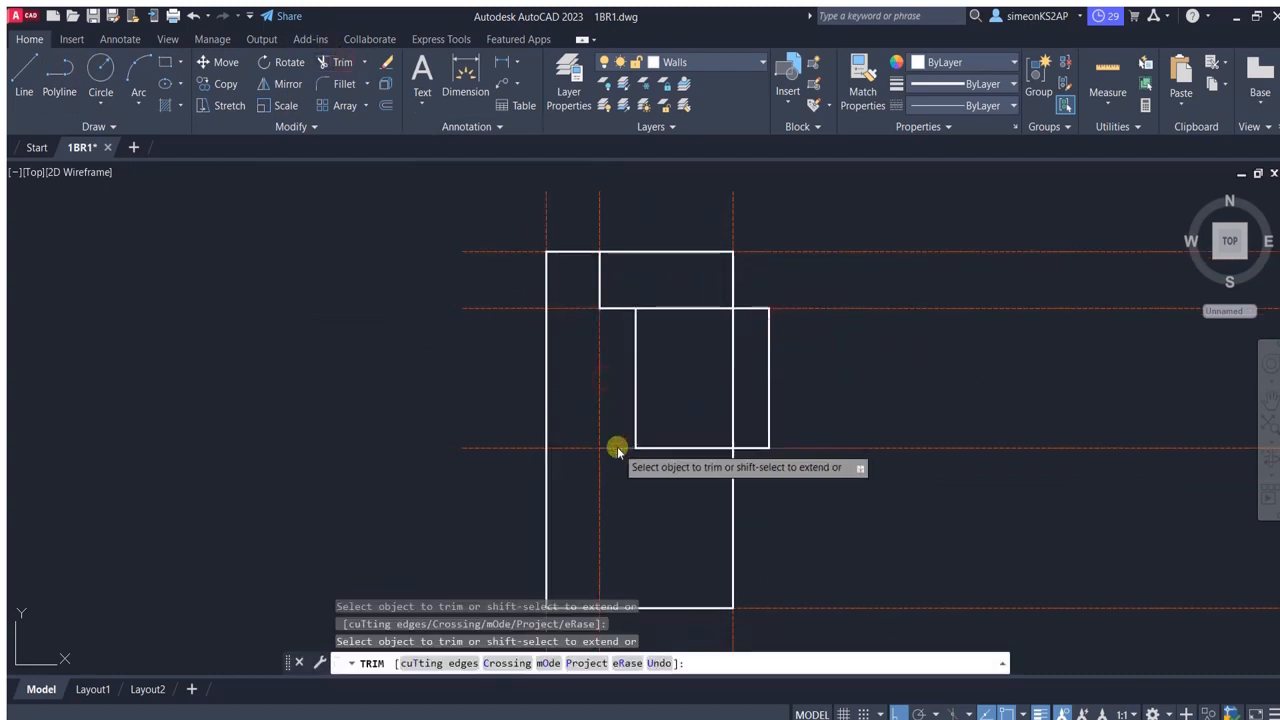
{"action": "left_click", "coordinate": [617, 449]}
{"action": "middle_click_drag", "start_coordinate": [703, 435], "coordinate": [714, 398]}
{"action": "key", "text": "Escape"}
{"action": "scroll", "coordinate": [609, 280], "scroll_direction": "down", "scroll_amount": 1}
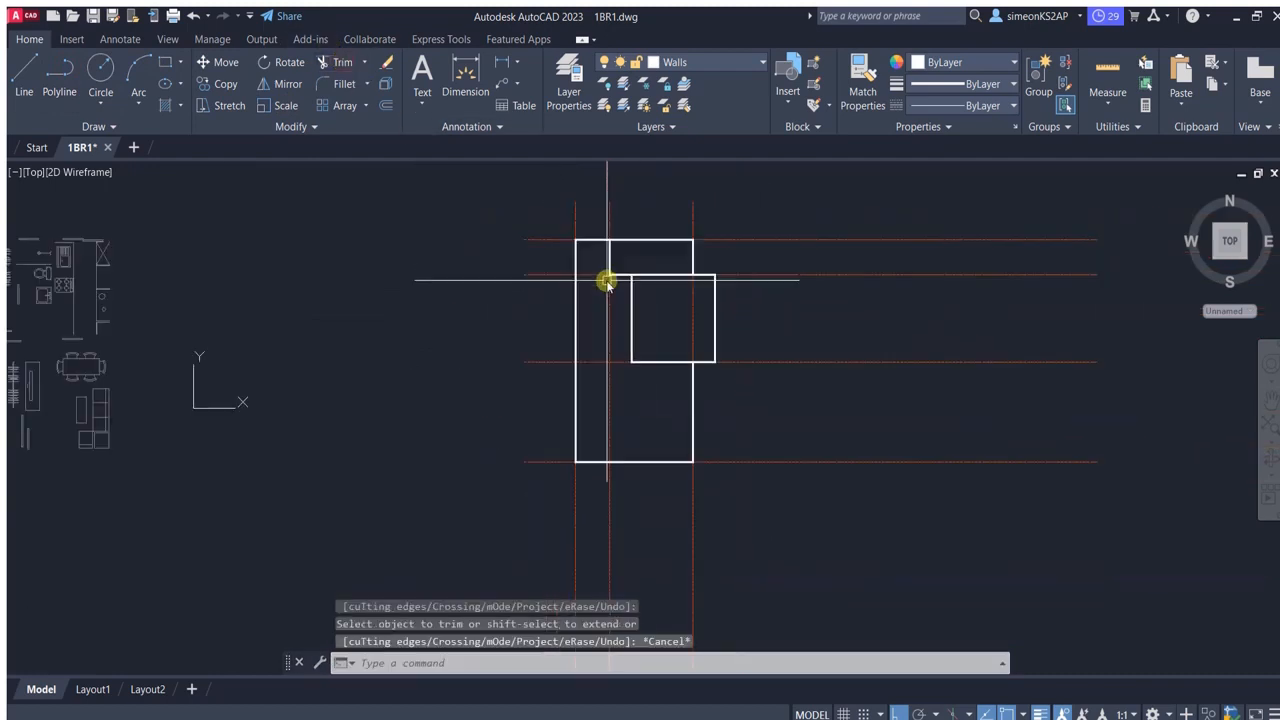
Draw a polyline 150 down from the inner wall corner and about 183 horizontally to beyond the west outer wall.
{"action": "scroll", "coordinate": [609, 245], "scroll_direction": "up", "scroll_amount": 1}
{"action": "middle_click_drag", "start_coordinate": [628, 319], "coordinate": [629, 293]}
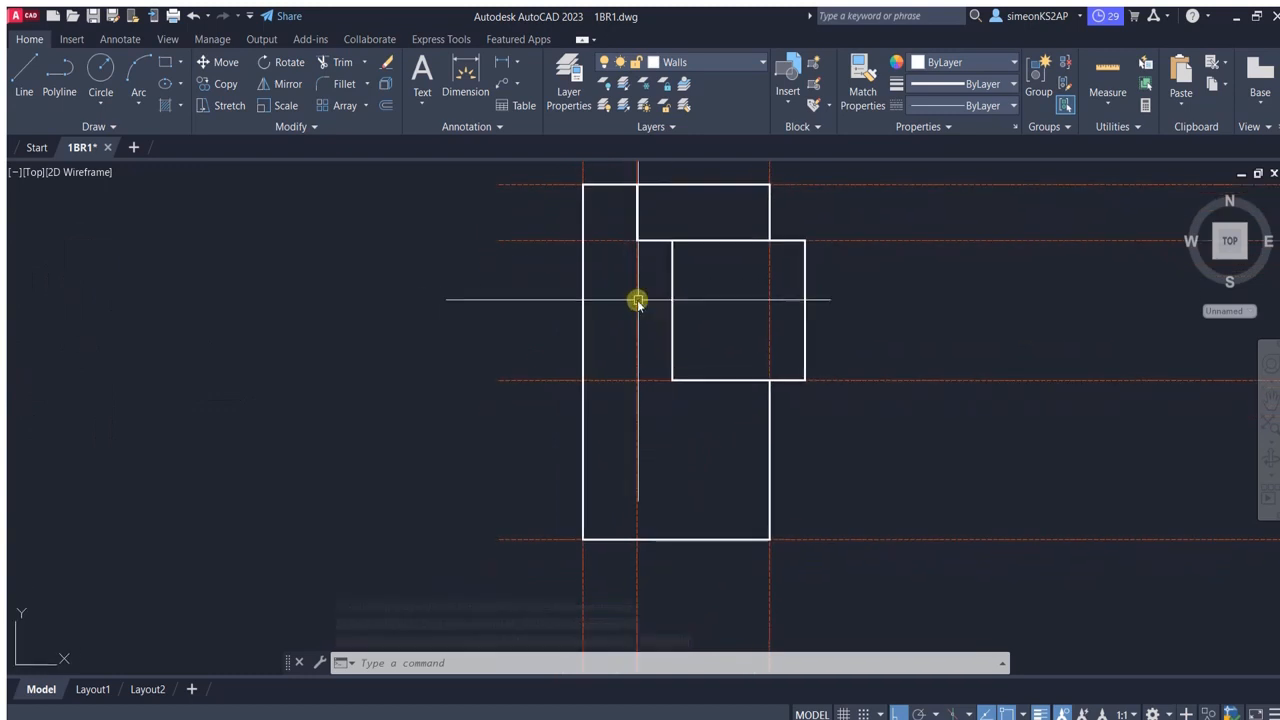
{"action": "left_click", "coordinate": [62, 72]}
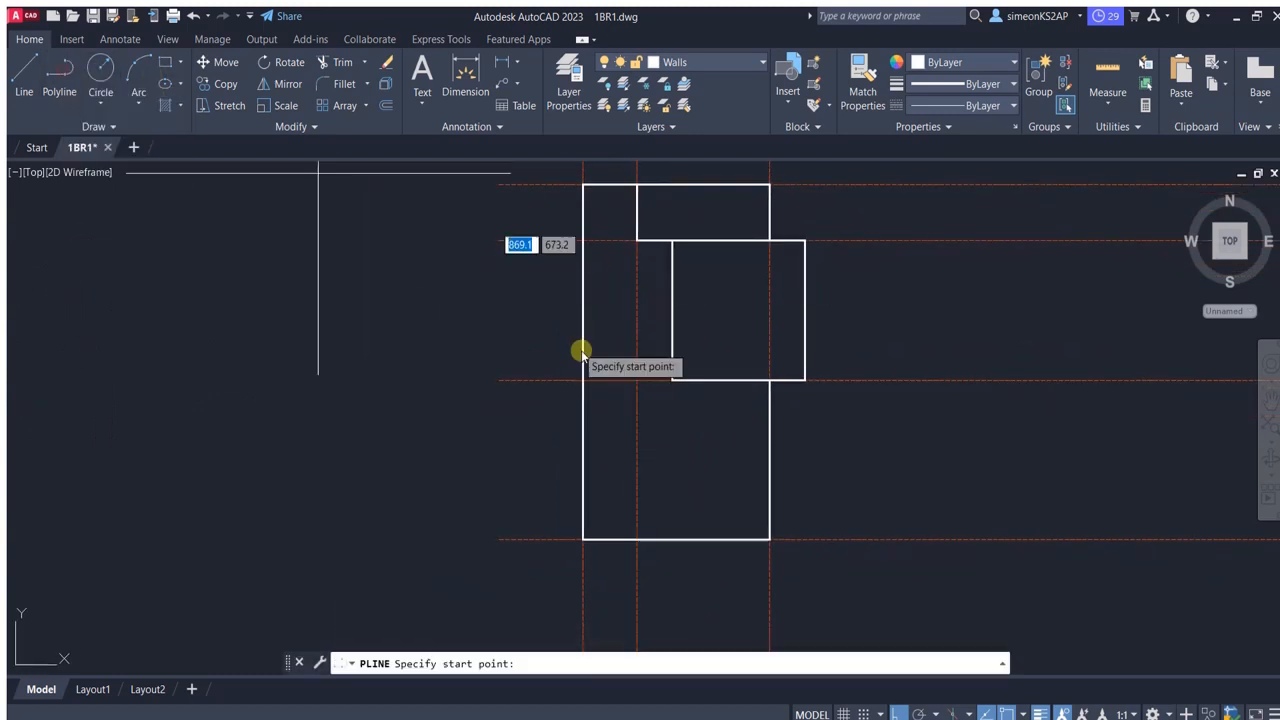
{"action": "left_click", "coordinate": [636, 240]}
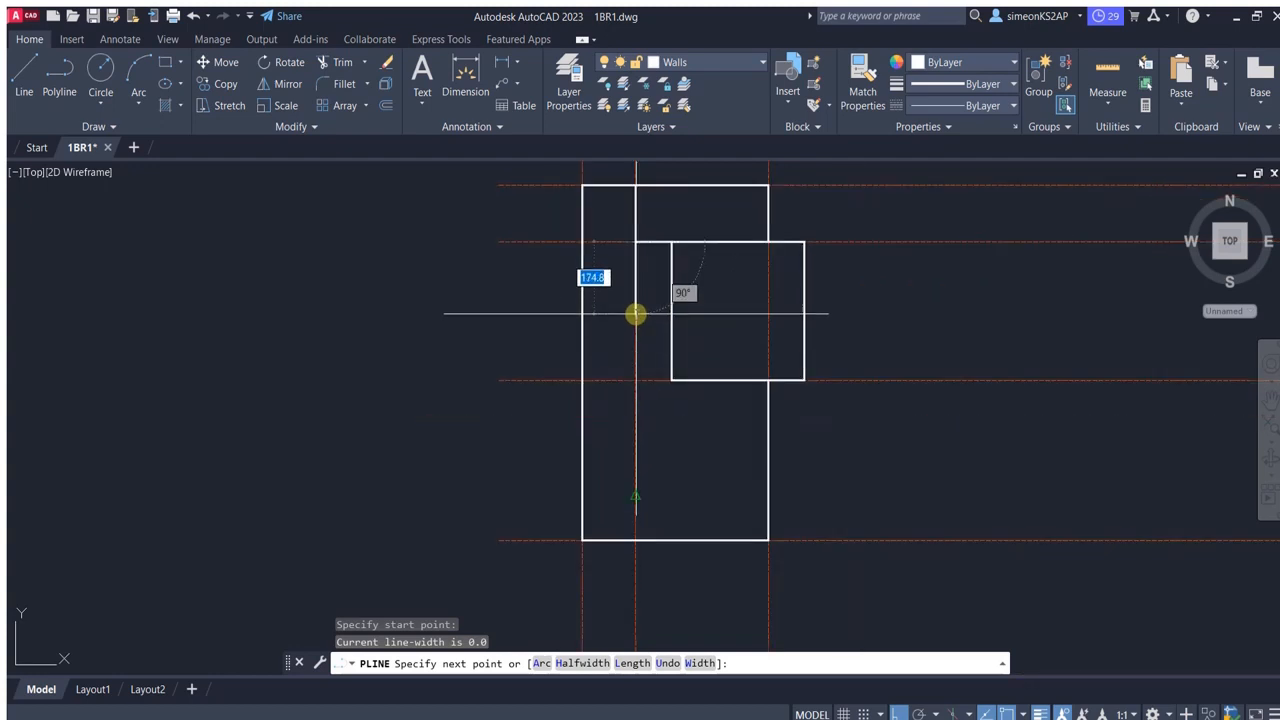
{"action": "type", "text": "15"}
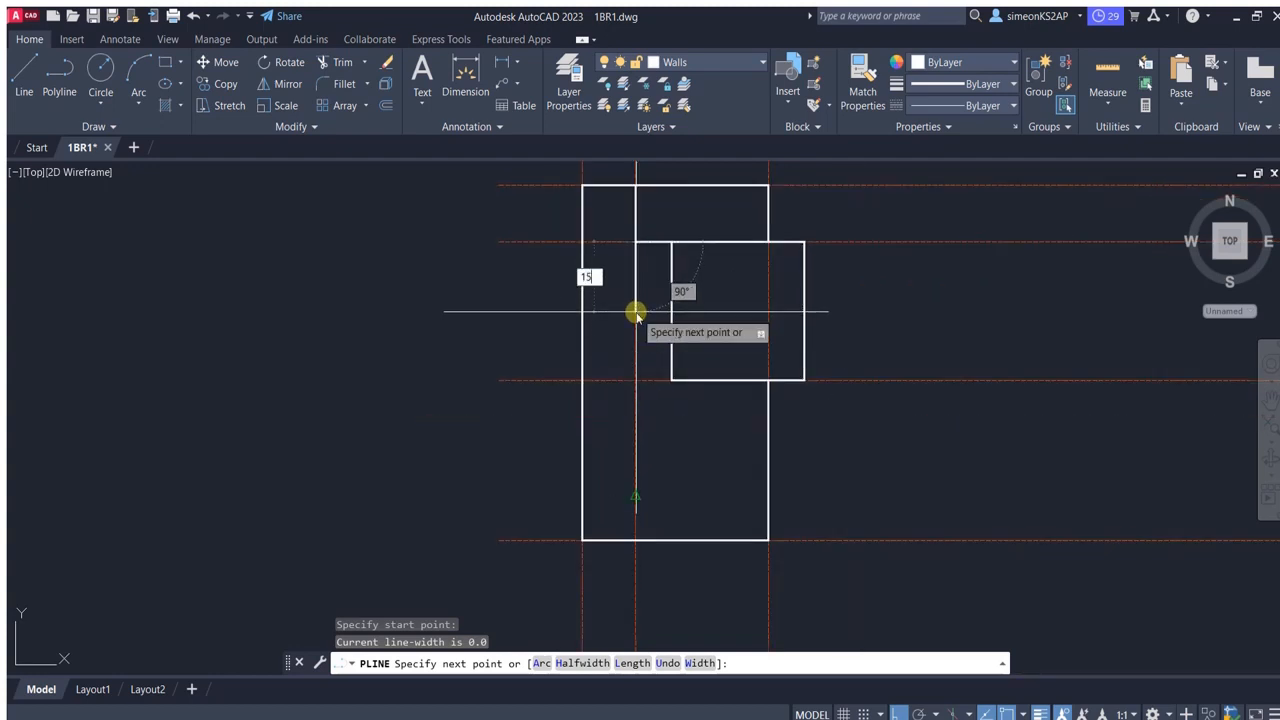
{"action": "type", "text": "0"}
{"action": "key", "text": "Return"}
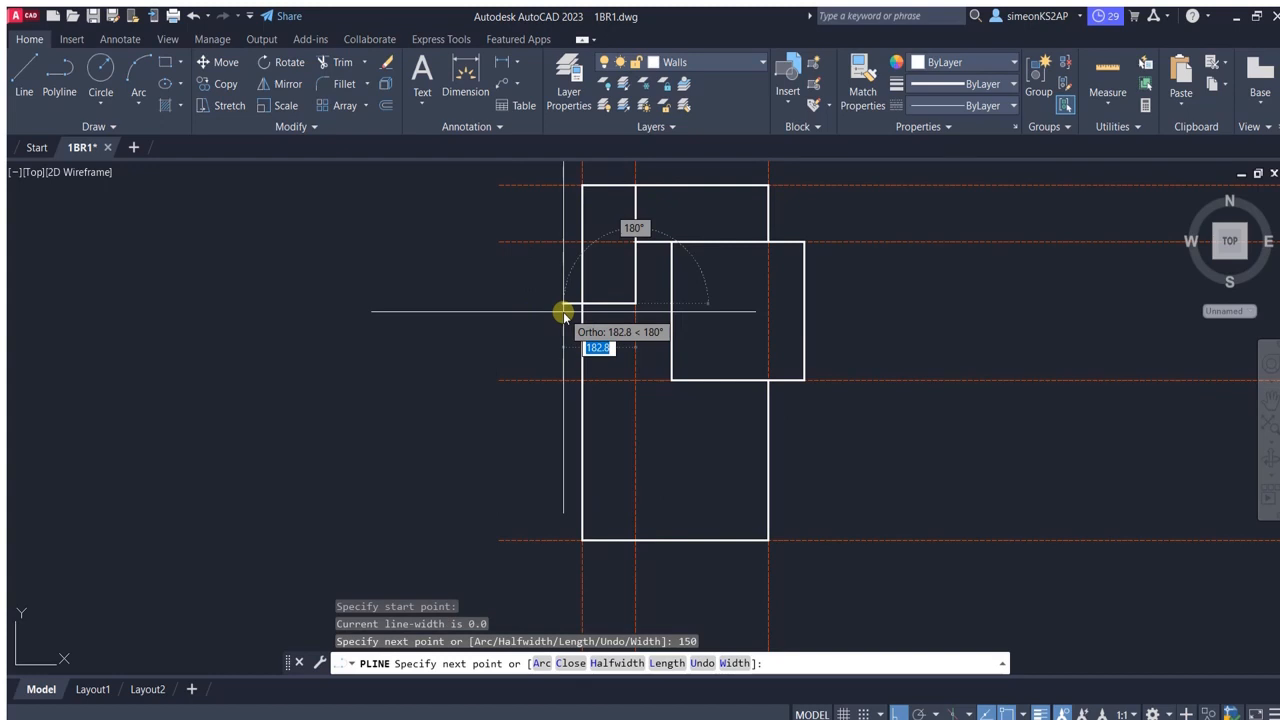
{"action": "key", "text": "Escape"}
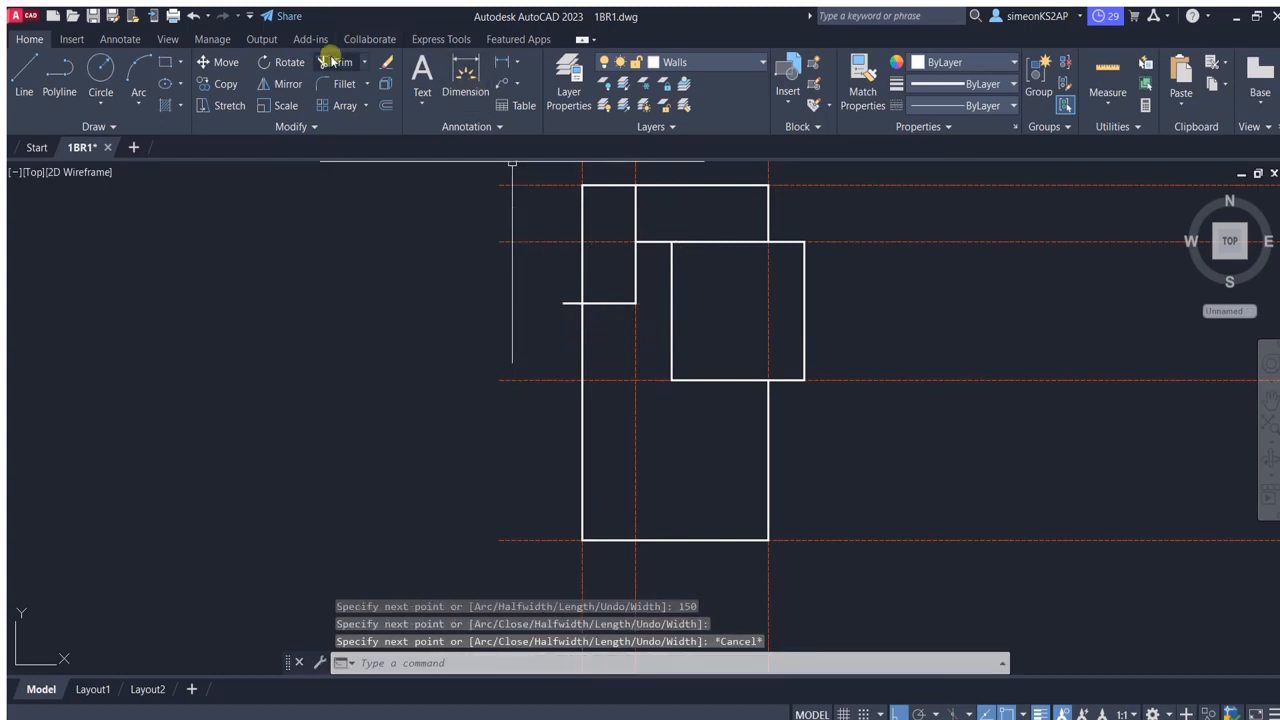
Trim the overhanging line end and the west and top outer wall segments enclosing the northwest corner.
{"action": "left_click", "coordinate": [342, 62]}
{"action": "left_click", "coordinate": [582, 220]}
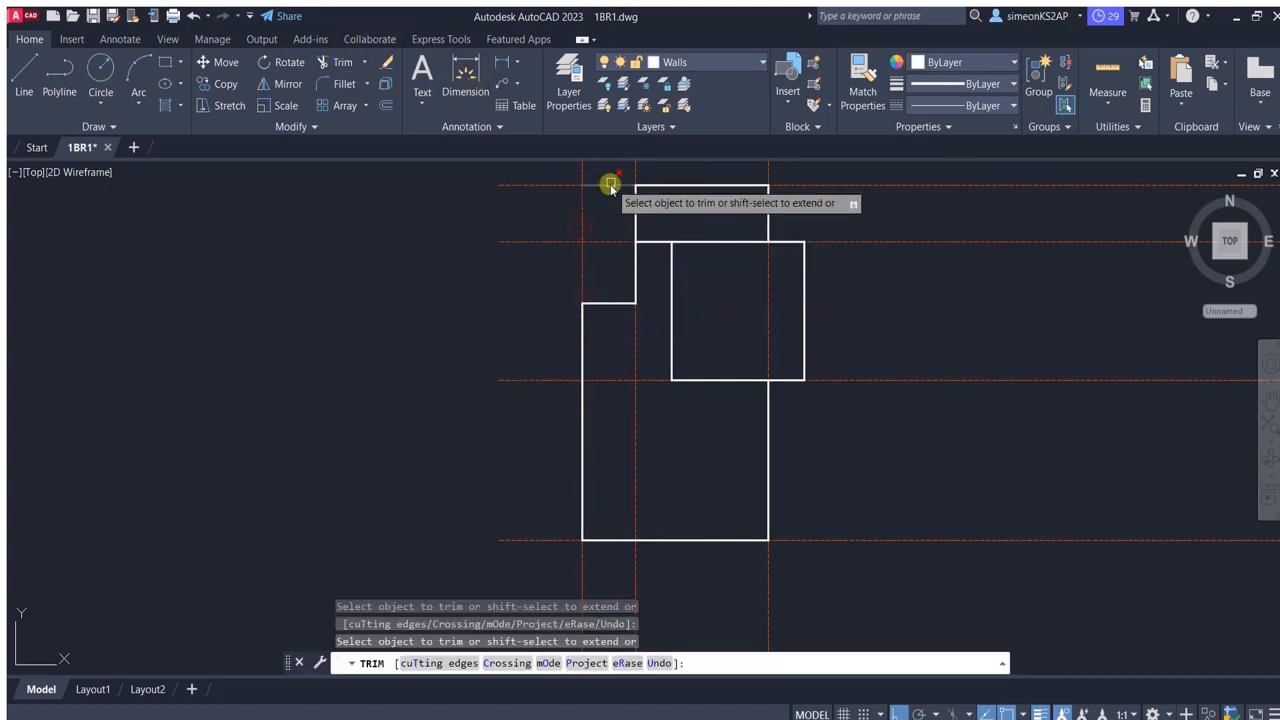
{"action": "left_click", "coordinate": [611, 185]}
{"action": "scroll", "coordinate": [640, 326], "scroll_direction": "down", "scroll_amount": 2}
{"action": "middle_click_drag", "start_coordinate": [646, 317], "coordinate": [625, 343]}
{"action": "scroll", "coordinate": [653, 273], "scroll_direction": "up", "scroll_amount": 2}
{"action": "key", "text": "Escape"}
Draw a short vertical wall polyline upward from the south wall, starting 160 from its southeast corner.
{"action": "scroll", "coordinate": [629, 249], "scroll_direction": "up", "scroll_amount": 2}
{"action": "scroll", "coordinate": [702, 342], "scroll_direction": "down", "scroll_amount": 2}
{"action": "middle_click_drag", "start_coordinate": [702, 342], "coordinate": [700, 306]}
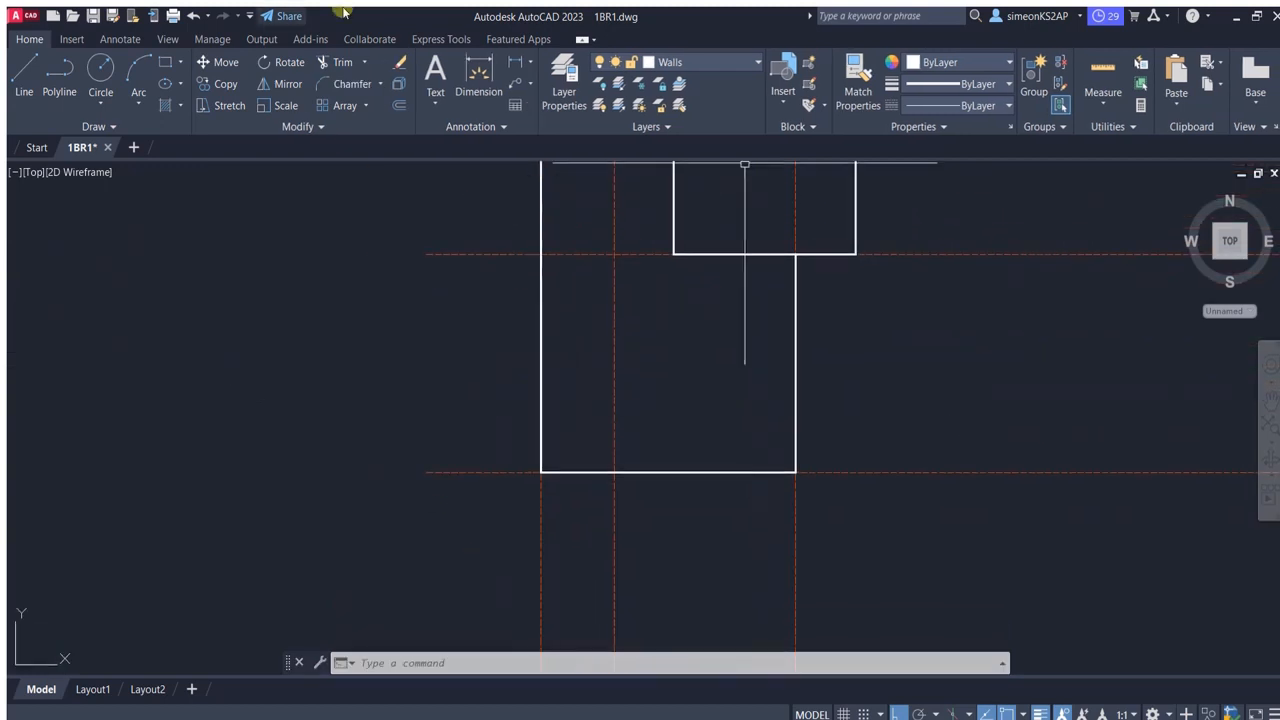
{"action": "left_click", "coordinate": [59, 75]}
{"action": "scroll", "coordinate": [809, 529], "scroll_direction": "up", "scroll_amount": 4}
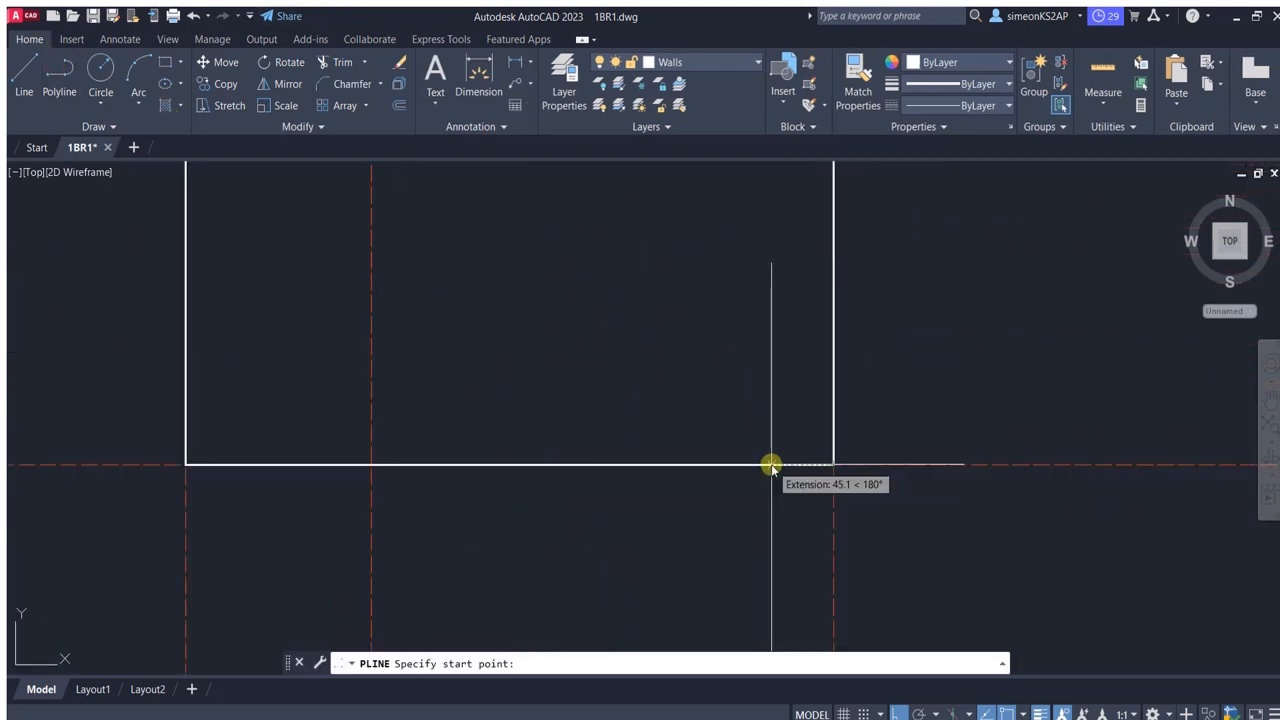
{"action": "type", "text": "160"}
{"action": "key", "text": "Return"}
{"action": "scroll", "coordinate": [771, 463], "scroll_direction": "down", "scroll_amount": 3}
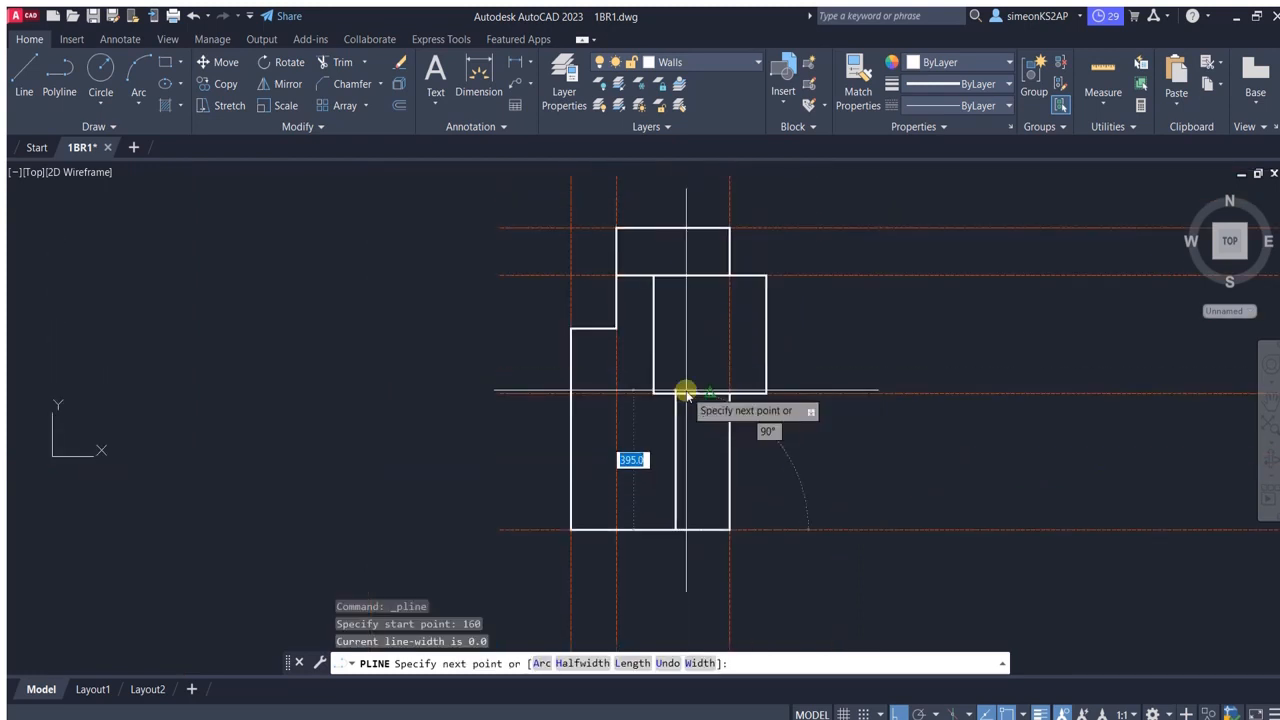
{"action": "middle_click_drag", "start_coordinate": [675, 489], "coordinate": [708, 455]}
{"action": "scroll", "coordinate": [697, 472], "scroll_direction": "up", "scroll_amount": 2}
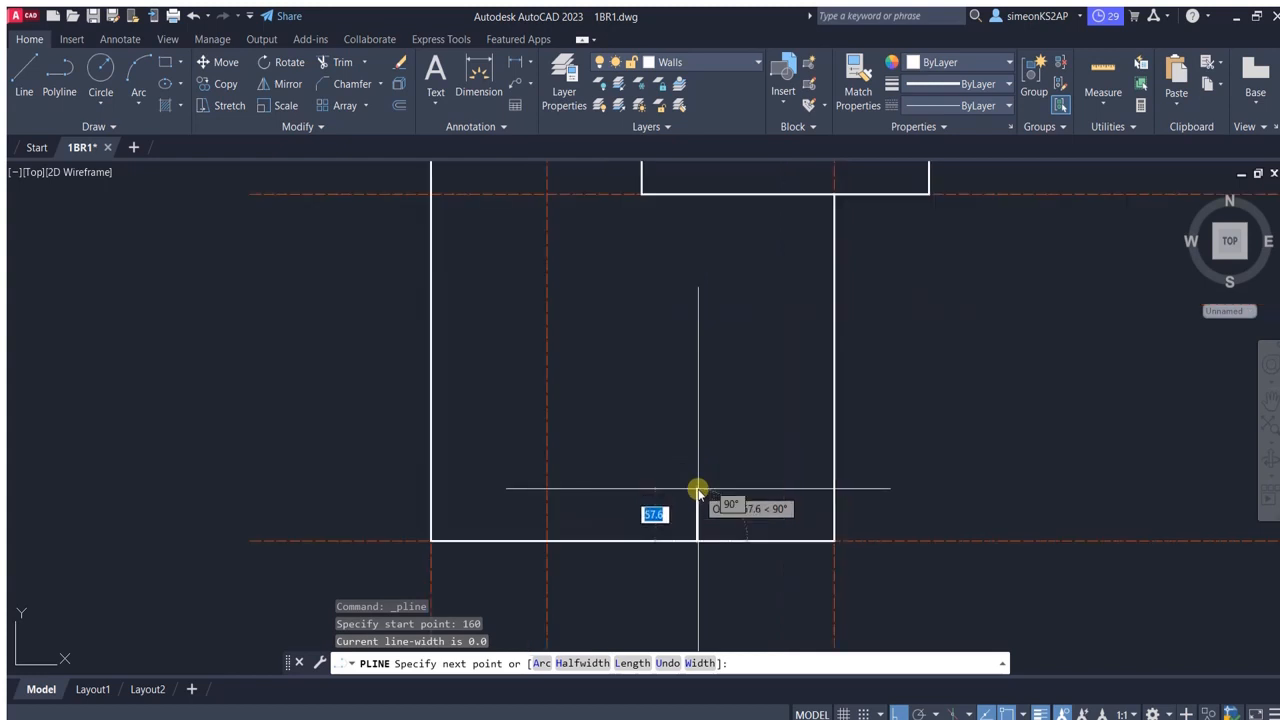
{"action": "key", "text": "Escape"}
{"action": "scroll", "coordinate": [700, 475], "scroll_direction": "down", "scroll_amount": 3}
{"action": "scroll", "coordinate": [733, 452], "scroll_direction": "up", "scroll_amount": 3}
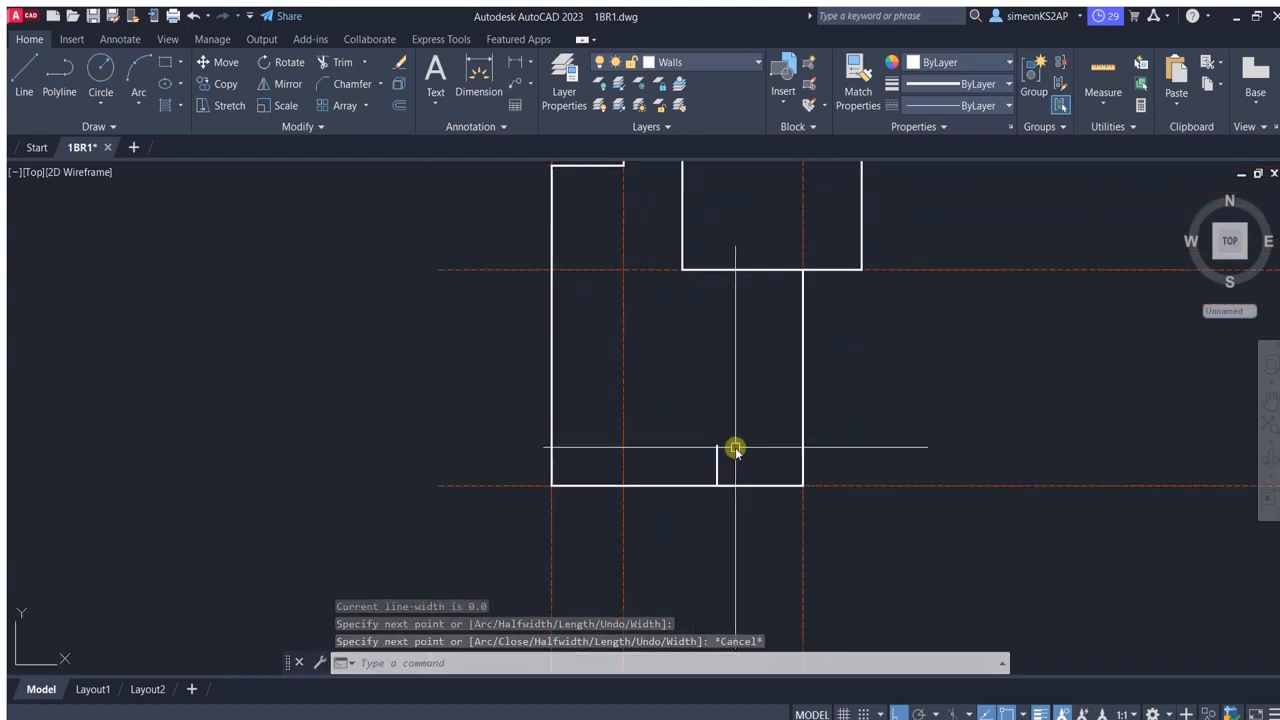
{"action": "scroll", "coordinate": [740, 460], "scroll_direction": "down", "scroll_amount": 2}
{"action": "scroll", "coordinate": [745, 478], "scroll_direction": "up", "scroll_amount": 2}
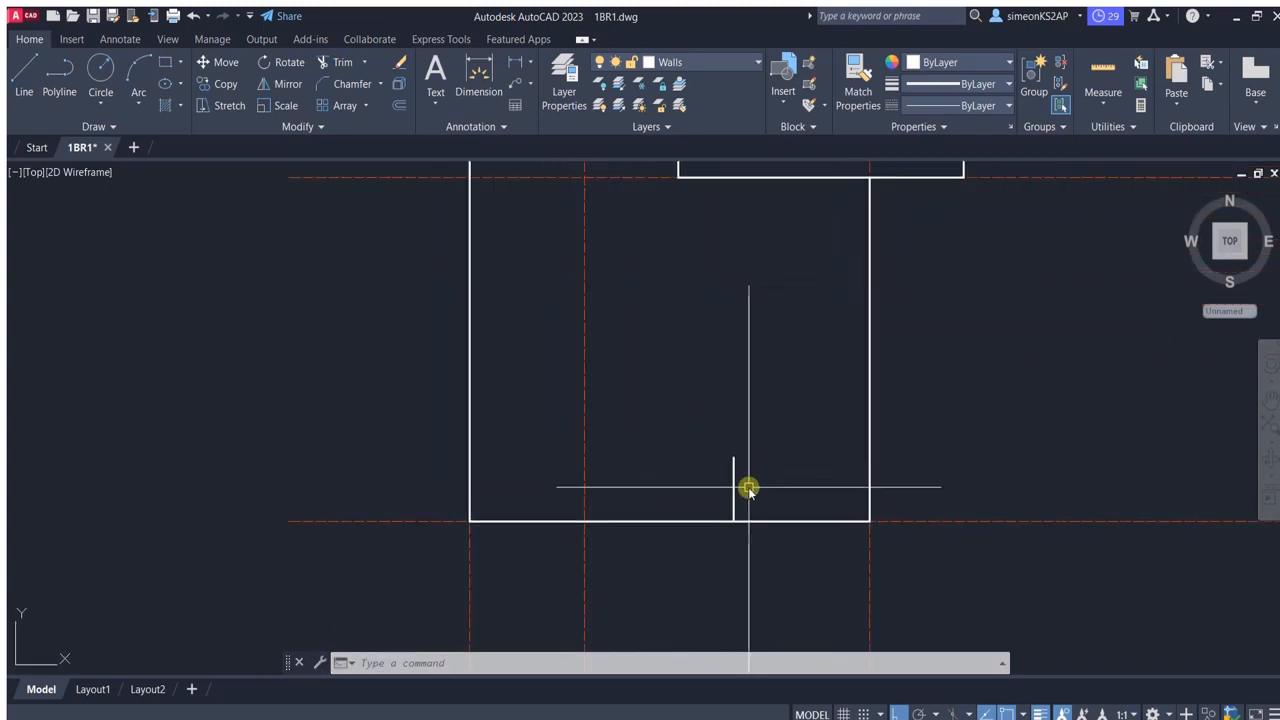
Draw a short horizontal guide polyline from the stub wall, starting 30 above the south wall.
{"action": "left_click", "coordinate": [62, 72]}
{"action": "scroll", "coordinate": [647, 450], "scroll_direction": "up", "scroll_amount": 2}
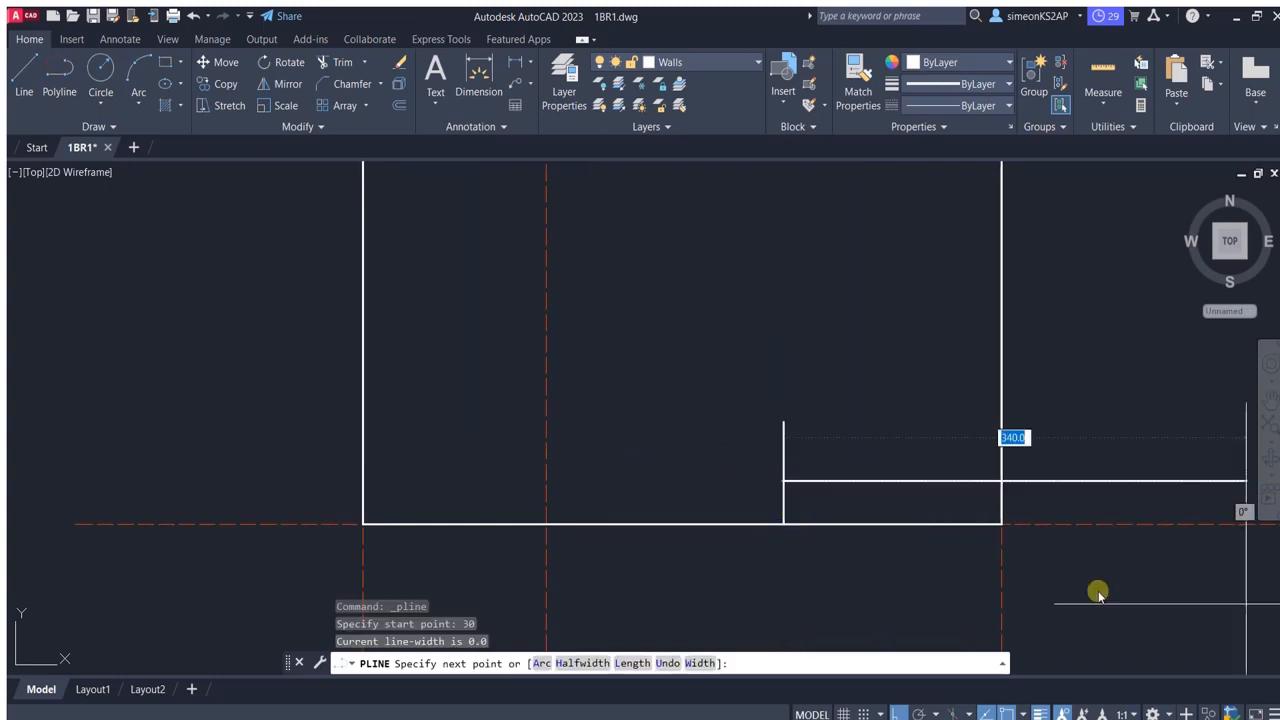
{"action": "scroll", "coordinate": [827, 456], "scroll_direction": "up", "scroll_amount": 2}
{"action": "left_click", "coordinate": [836, 480]}
{"action": "key", "text": "Escape"}
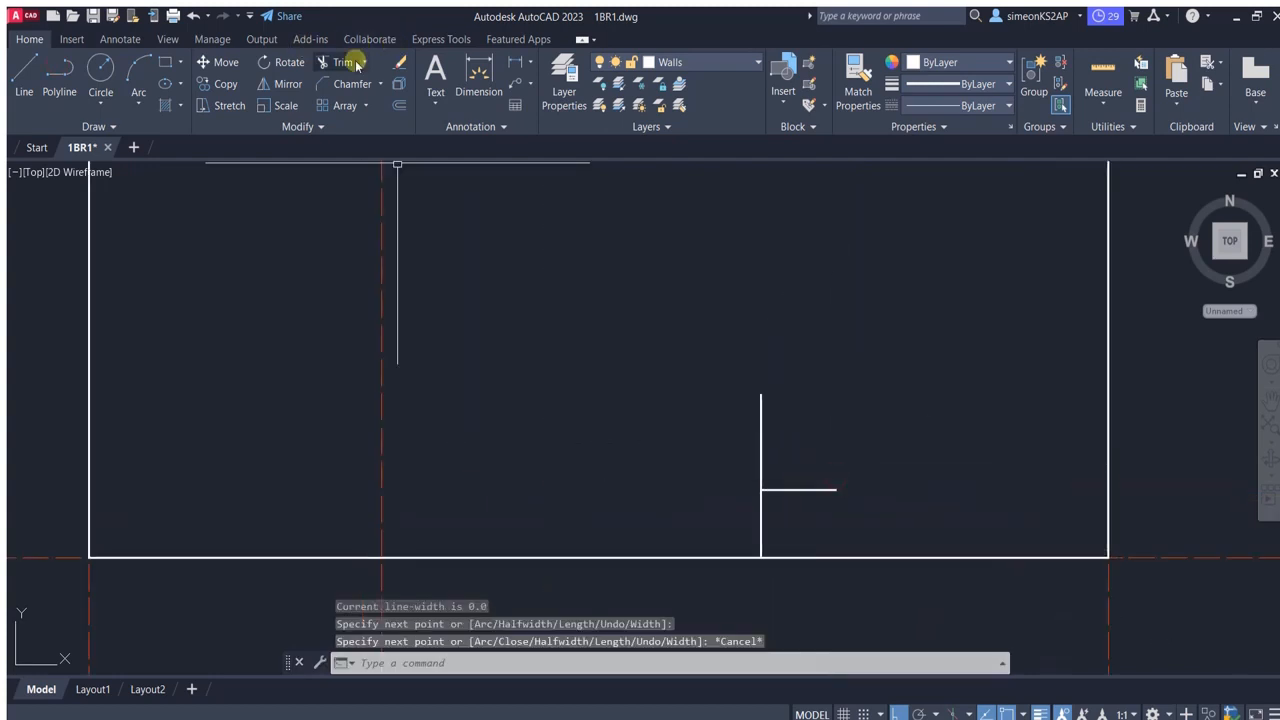
Trim the stub wall above the guide line and remove the guide line itself.
{"action": "left_click", "coordinate": [346, 62]}
{"action": "left_click", "coordinate": [758, 460]}
{"action": "left_click", "coordinate": [791, 489]}
{"action": "key", "text": "Escape"}
{"action": "scroll", "coordinate": [787, 490], "scroll_direction": "down", "scroll_amount": 6}
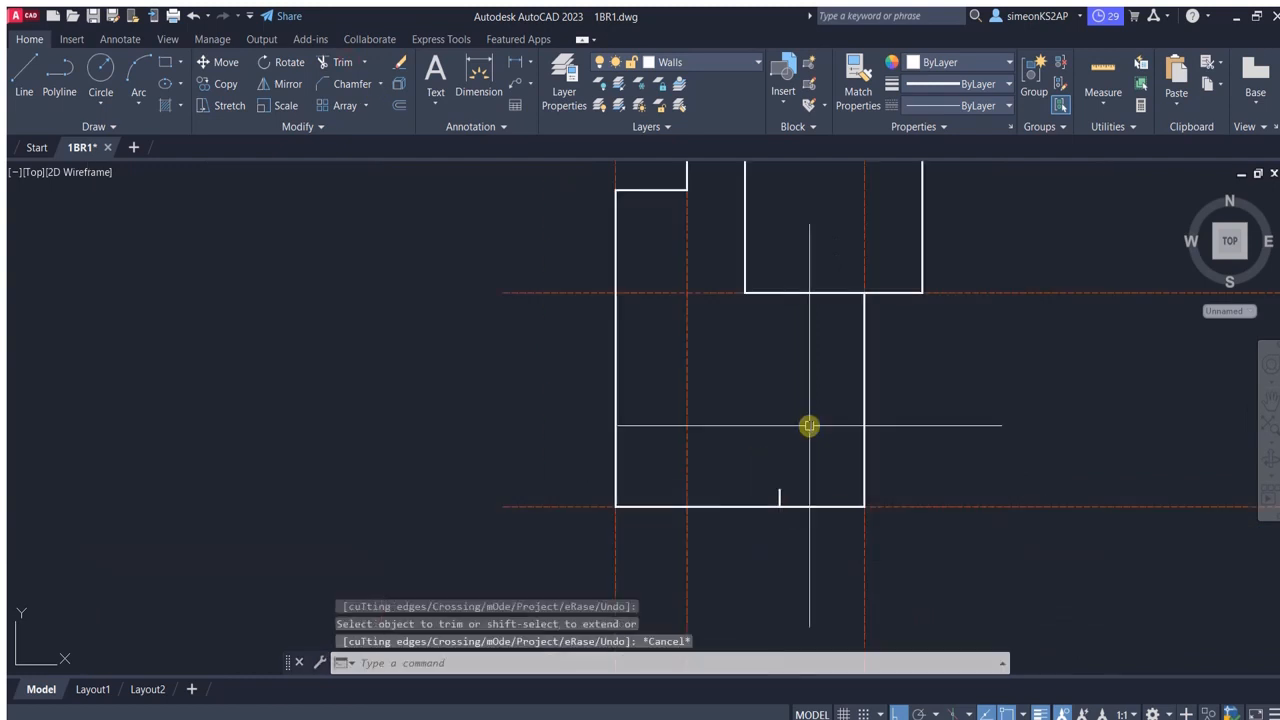
Offset the lower room's outer wall outline by 10 to both the outside and the inside.
{"action": "left_click", "coordinate": [399, 106]}
{"action": "type", "text": "10"}
{"action": "key", "text": "Return"}
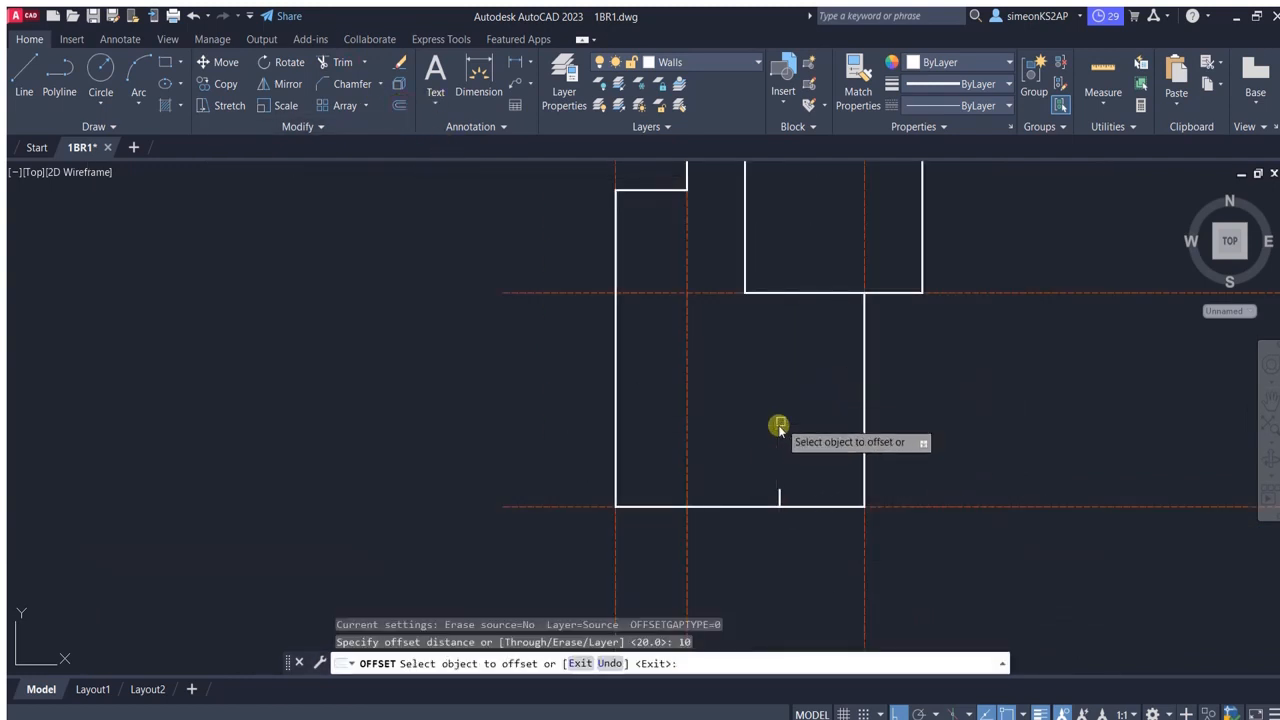
{"action": "left_click", "coordinate": [864, 372]}
{"action": "left_click", "coordinate": [935, 425]}
{"action": "scroll", "coordinate": [855, 388], "scroll_direction": "up", "scroll_amount": 2}
{"action": "left_click", "coordinate": [872, 393]}
{"action": "left_click", "coordinate": [840, 350]}
{"action": "scroll", "coordinate": [838, 332], "scroll_direction": "down", "scroll_amount": 4}
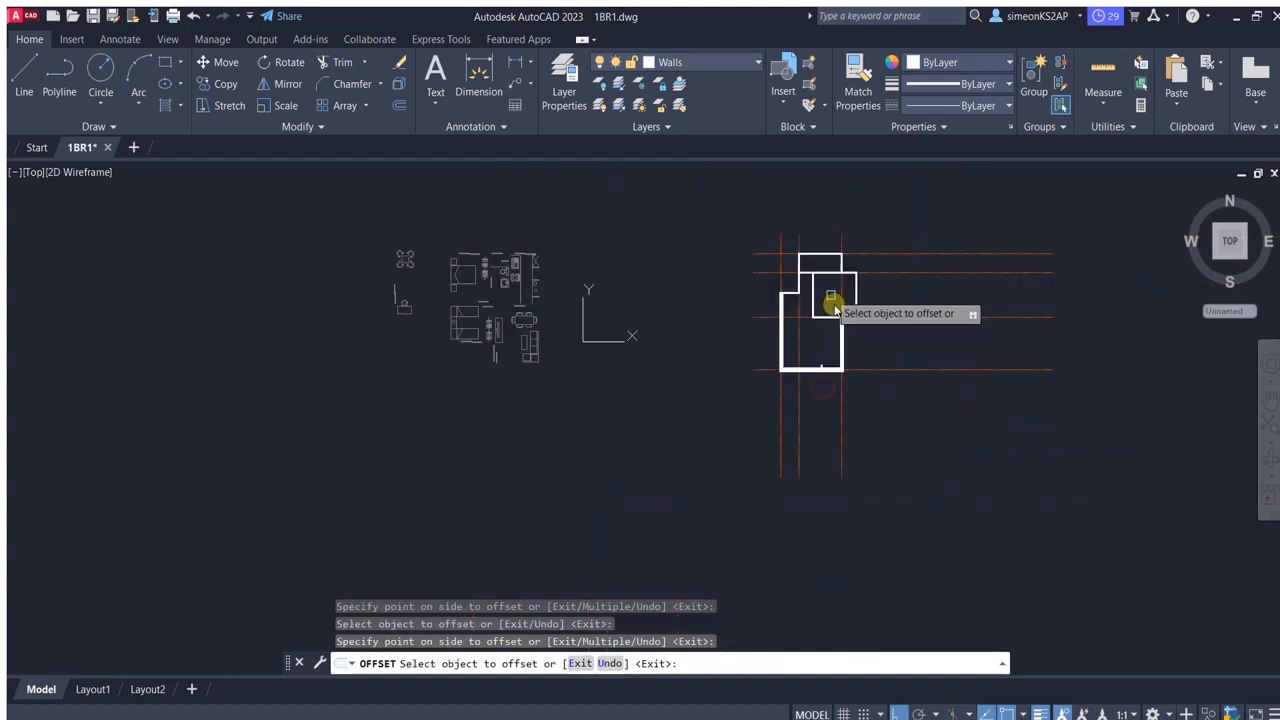
Offset the stepped northwest wall, the top wall outline and the square room's walls outward by 10.
{"action": "scroll", "coordinate": [819, 243], "scroll_direction": "up", "scroll_amount": 4}
{"action": "scroll", "coordinate": [708, 349], "scroll_direction": "down", "scroll_amount": 2}
{"action": "left_click", "coordinate": [668, 434]}
{"action": "left_click", "coordinate": [668, 410]}
{"action": "scroll", "coordinate": [706, 345], "scroll_direction": "up", "scroll_amount": 3}
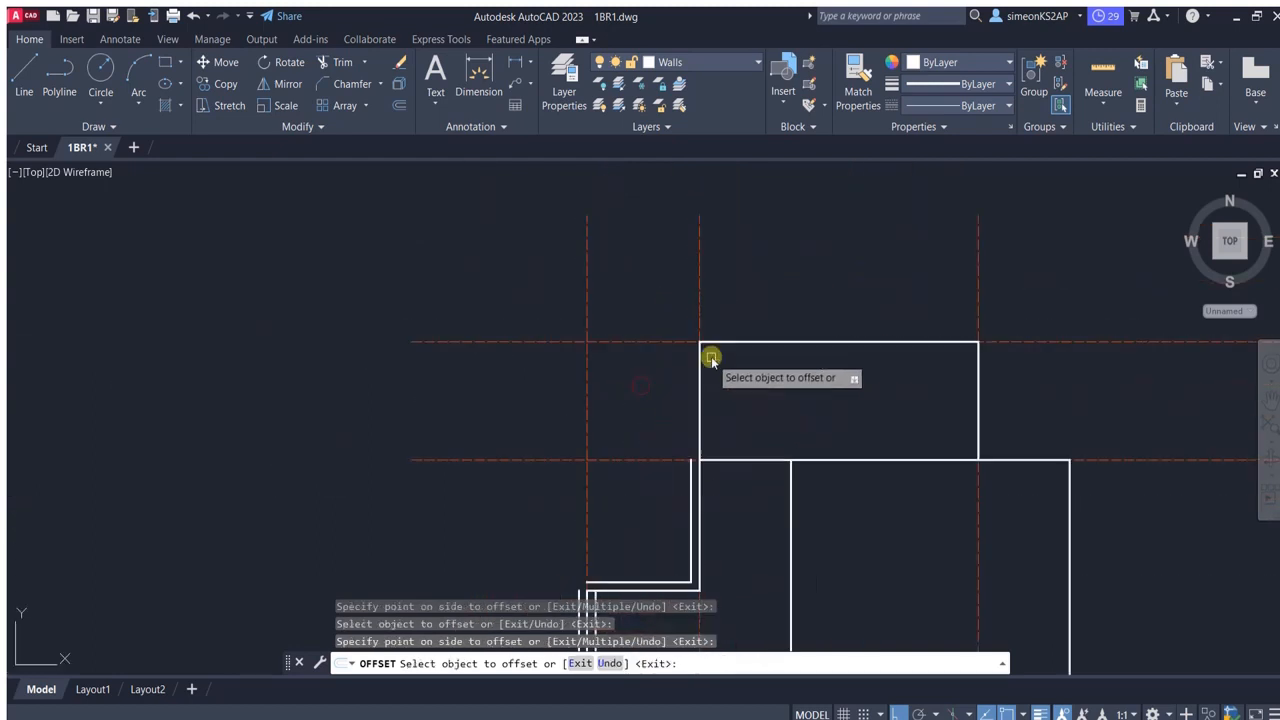
{"action": "left_click", "coordinate": [735, 342]}
{"action": "left_click", "coordinate": [770, 322]}
{"action": "middle_click_drag", "start_coordinate": [964, 379], "coordinate": [887, 291]}
{"action": "left_click", "coordinate": [946, 371]}
{"action": "left_click", "coordinate": [1067, 397]}
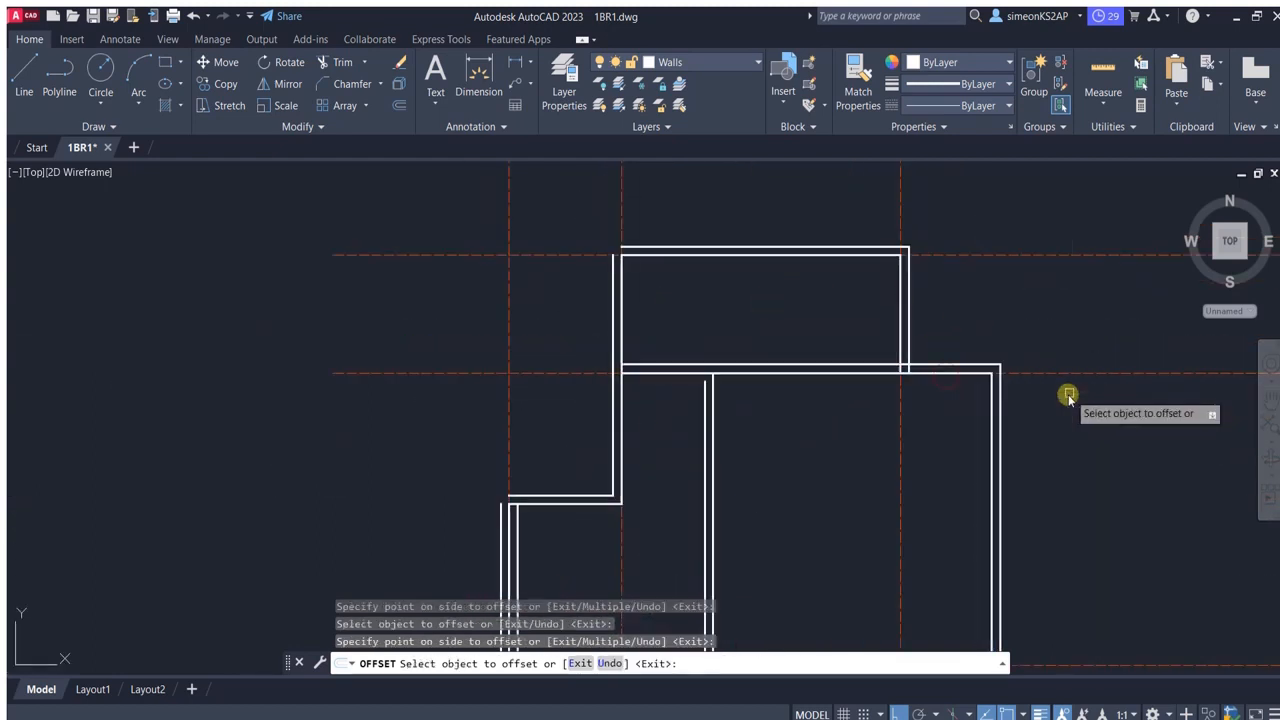
Offset the square room's wall centreline inward by 10.
{"action": "scroll", "coordinate": [840, 305], "scroll_direction": "down", "scroll_amount": 3}
{"action": "scroll", "coordinate": [869, 360], "scroll_direction": "up", "scroll_amount": 3}
{"action": "middle_click_drag", "start_coordinate": [869, 360], "coordinate": [880, 340]}
{"action": "scroll", "coordinate": [875, 315], "scroll_direction": "down", "scroll_amount": 2}
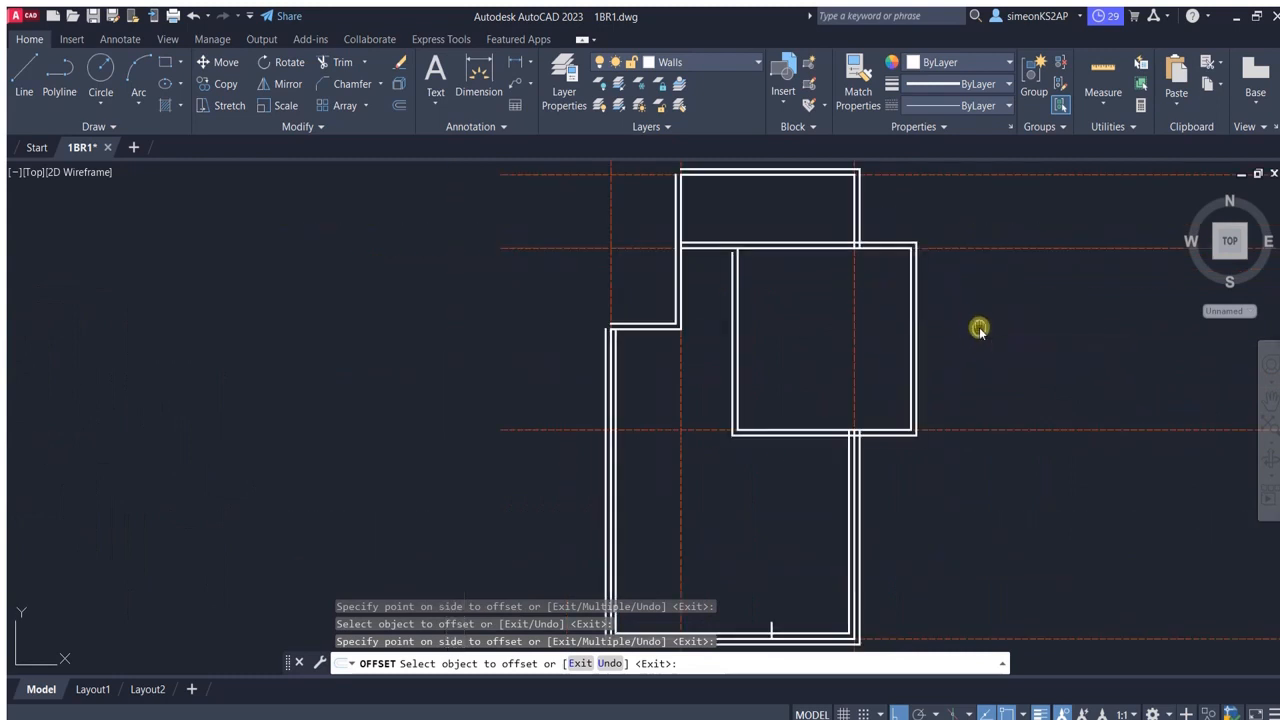
{"action": "middle_click_drag", "start_coordinate": [979, 329], "coordinate": [948, 349]}
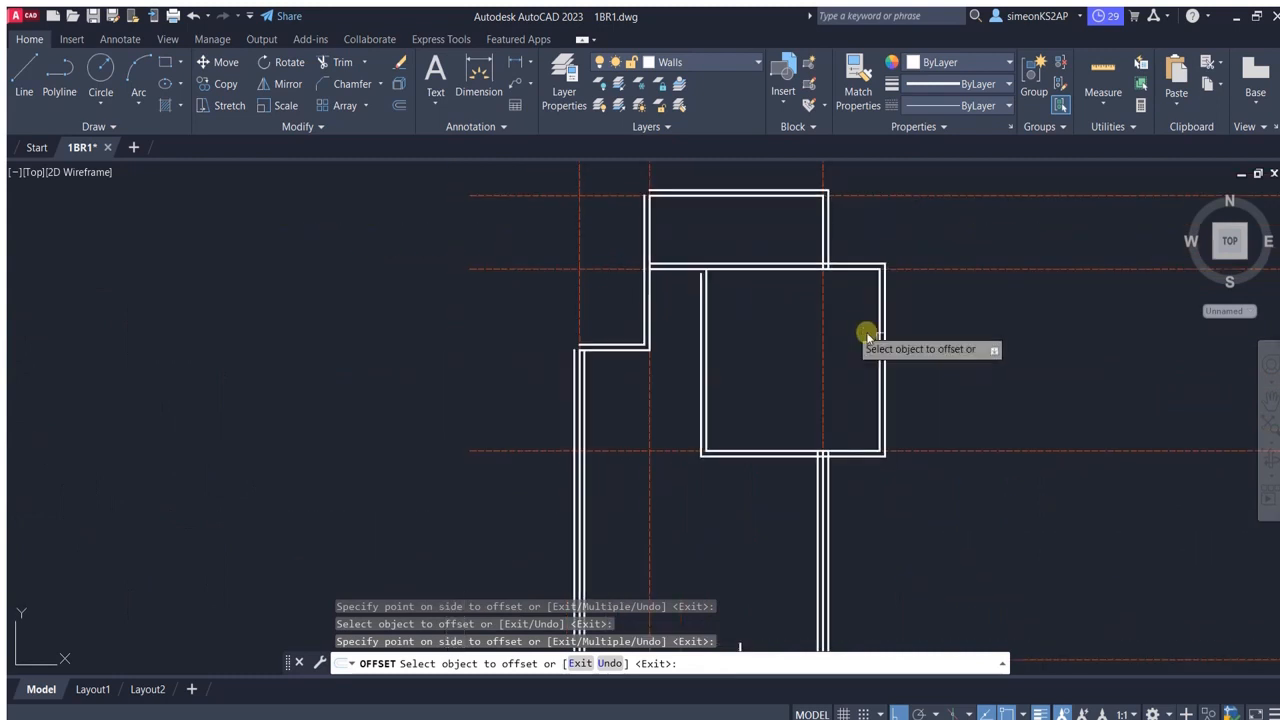
{"action": "left_click", "coordinate": [870, 335]}
{"action": "key", "text": "Escape"}
{"action": "scroll", "coordinate": [749, 280], "scroll_direction": "up", "scroll_amount": 1}
{"action": "key", "text": "space"}
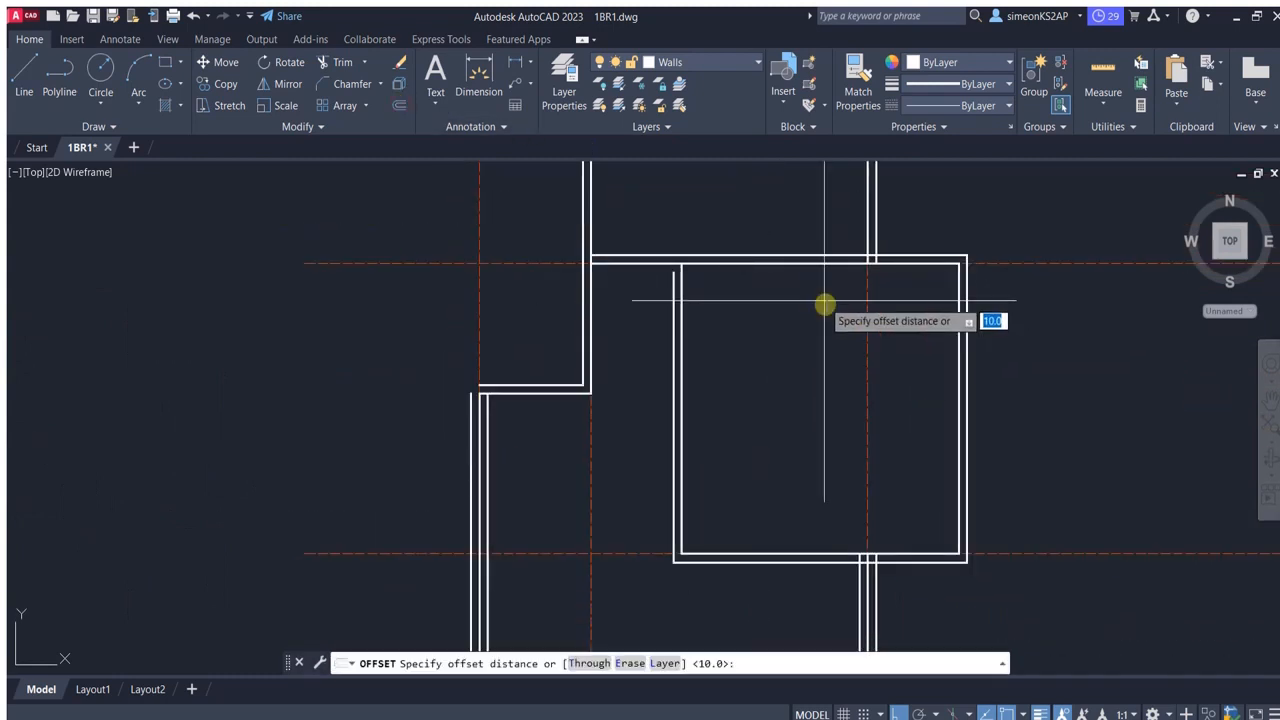
{"action": "key", "text": "space"}
{"action": "left_click", "coordinate": [772, 265]}
{"action": "key", "text": "Escape"}
{"action": "scroll", "coordinate": [780, 334], "scroll_direction": "down", "scroll_amount": 2}
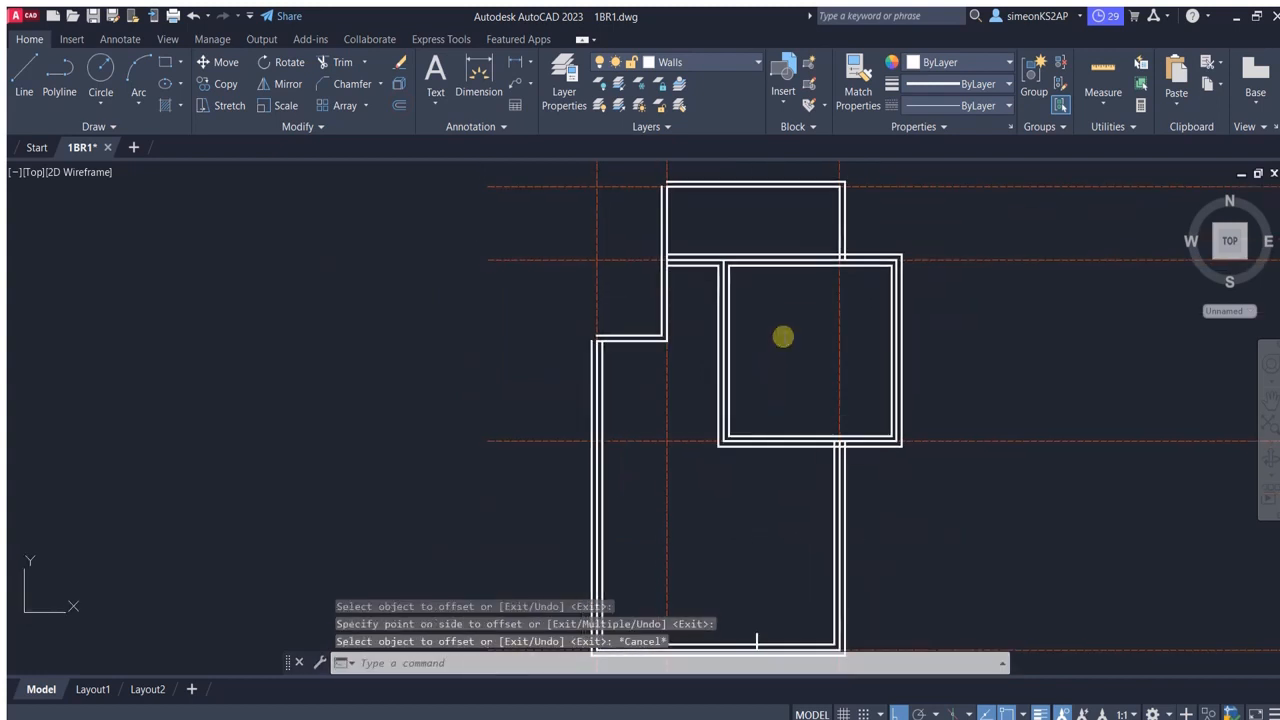
{"action": "middle_click_drag", "start_coordinate": [780, 340], "coordinate": [797, 285]}
{"action": "scroll", "coordinate": [762, 550], "scroll_direction": "up", "scroll_amount": 2}
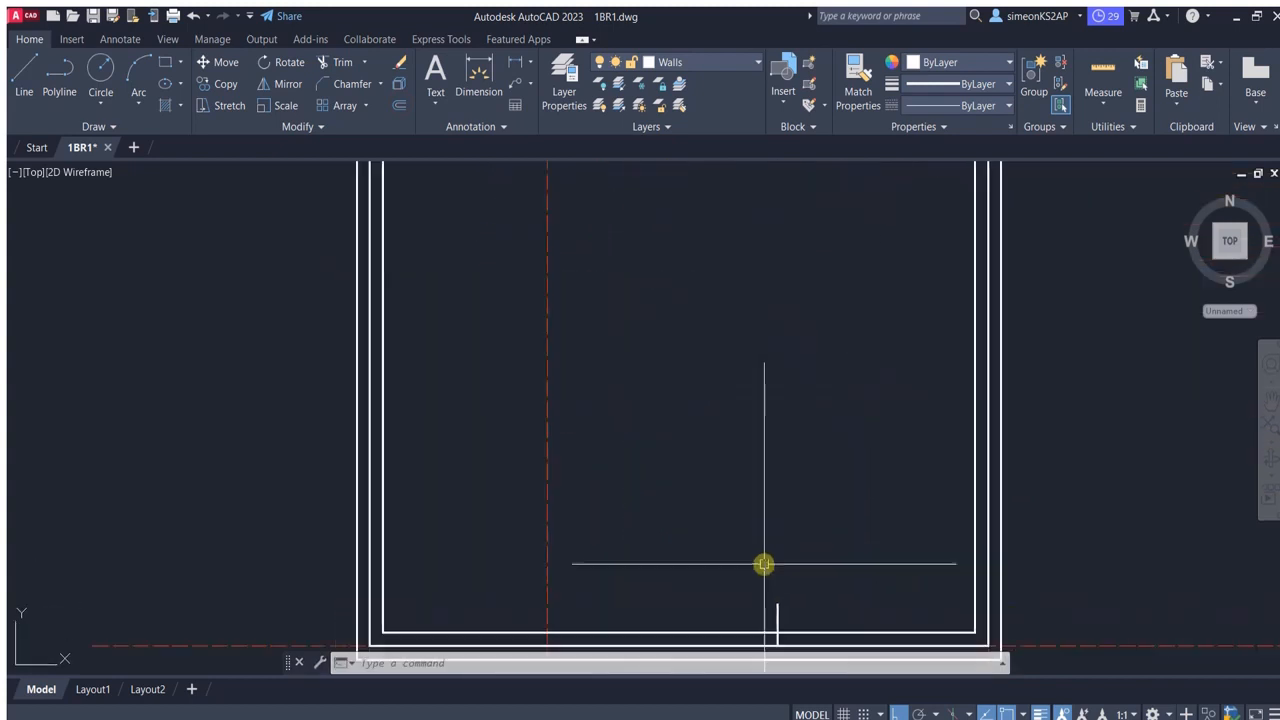
Offset the stepped northwest wall's centreline inward by 10.
{"action": "scroll", "coordinate": [820, 561], "scroll_direction": "down", "scroll_amount": 1}
{"action": "middle_click_drag", "start_coordinate": [820, 561], "coordinate": [745, 467]}
{"action": "scroll", "coordinate": [782, 458], "scroll_direction": "down", "scroll_amount": 1}
{"action": "scroll", "coordinate": [745, 467], "scroll_direction": "up", "scroll_amount": 1}
{"action": "scroll", "coordinate": [762, 390], "scroll_direction": "down", "scroll_amount": 1}
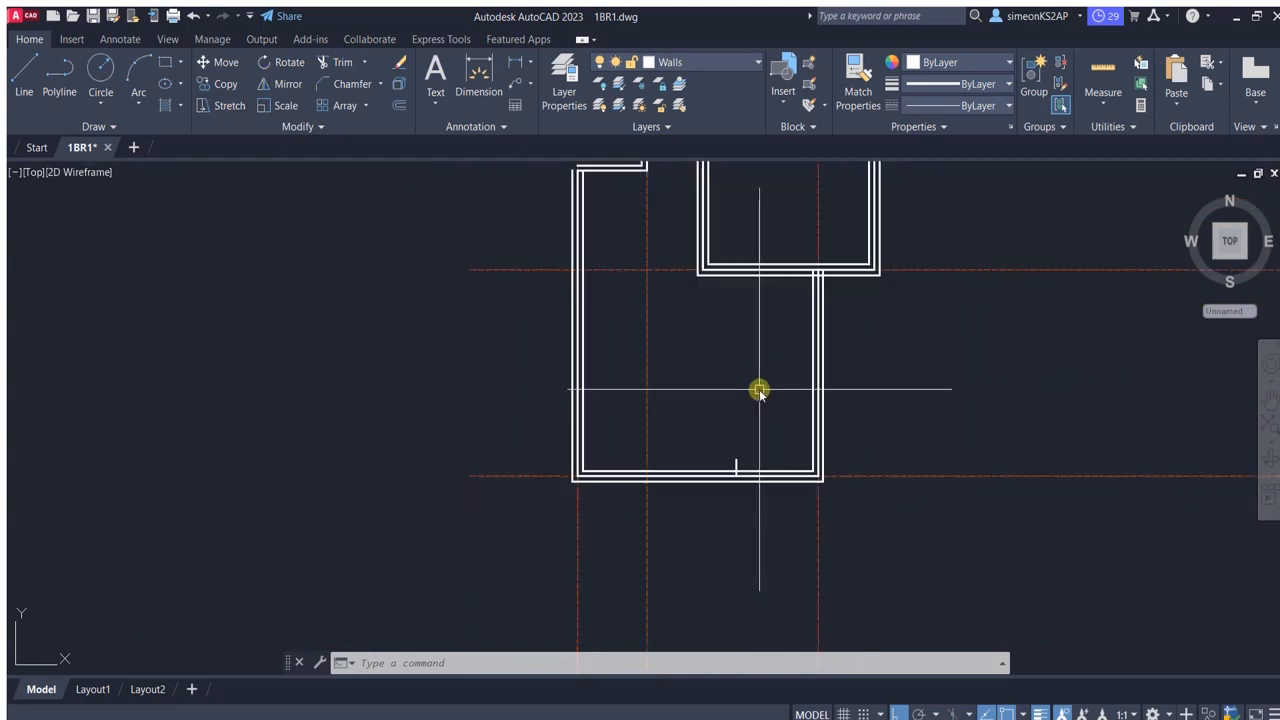
{"action": "middle_click_drag", "start_coordinate": [760, 391], "coordinate": [740, 468]}
{"action": "key", "text": "Escape"}
{"action": "middle_click_drag", "start_coordinate": [649, 306], "coordinate": [685, 449]}
{"action": "scroll", "coordinate": [668, 311], "scroll_direction": "up", "scroll_amount": 1}
{"action": "middle_click_drag", "start_coordinate": [718, 388], "coordinate": [729, 340]}
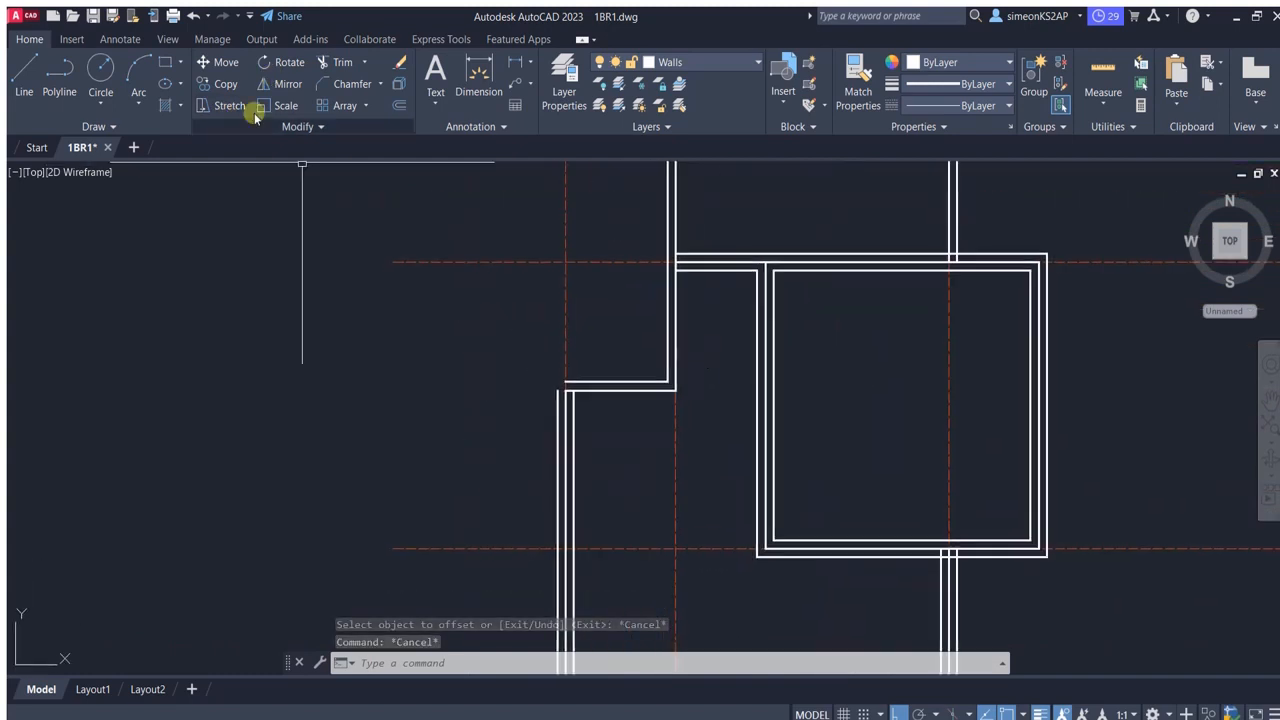
{"action": "left_click", "coordinate": [397, 106]}
{"action": "scroll", "coordinate": [667, 434], "scroll_direction": "up", "scroll_amount": 1}
{"action": "key", "text": "Return"}
{"action": "left_click", "coordinate": [640, 361]}
{"action": "left_click", "coordinate": [642, 421]}
{"action": "scroll", "coordinate": [639, 419], "scroll_direction": "down", "scroll_amount": 2}
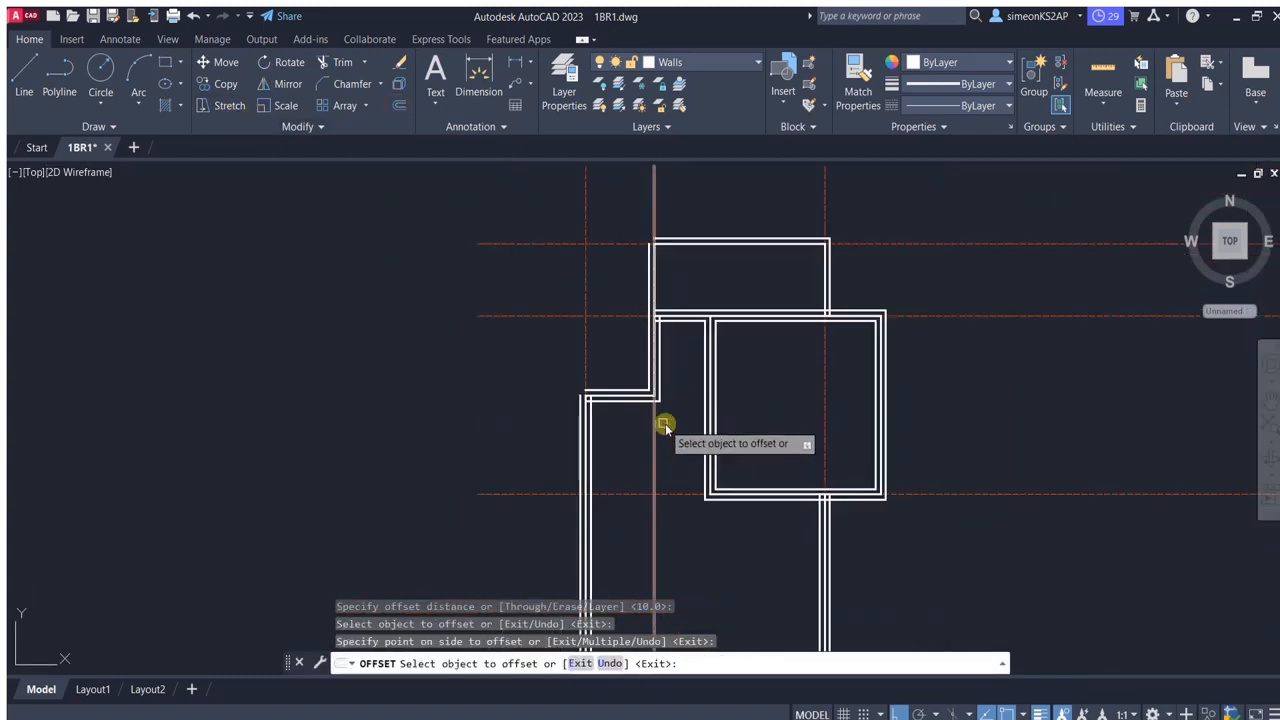
{"action": "scroll", "coordinate": [642, 385], "scroll_direction": "up", "scroll_amount": 1}
{"action": "key", "text": "Escape"}
Erase the original centrelines between the offset lines of the stepped wall, the lower room and the square room.
{"action": "middle_click_drag", "start_coordinate": [705, 379], "coordinate": [701, 407]}
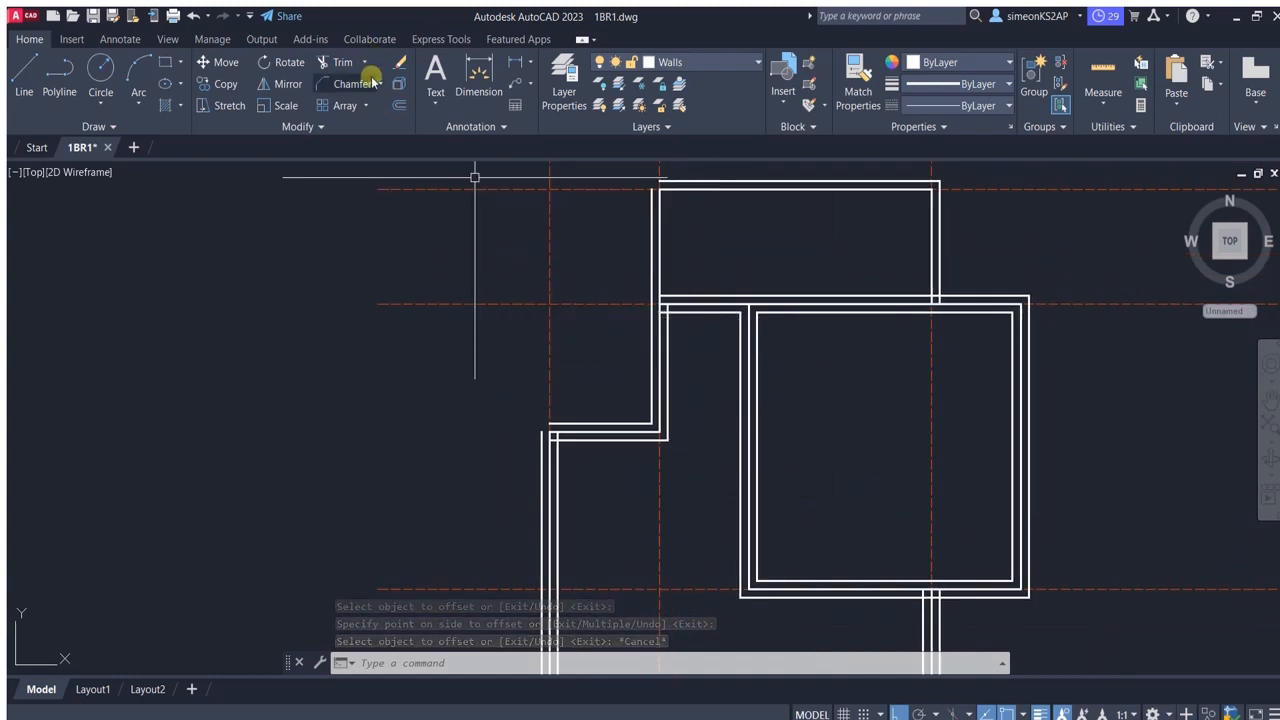
{"action": "scroll", "coordinate": [634, 424], "scroll_direction": "up", "scroll_amount": 3}
{"action": "scroll", "coordinate": [500, 433], "scroll_direction": "down", "scroll_amount": 5}
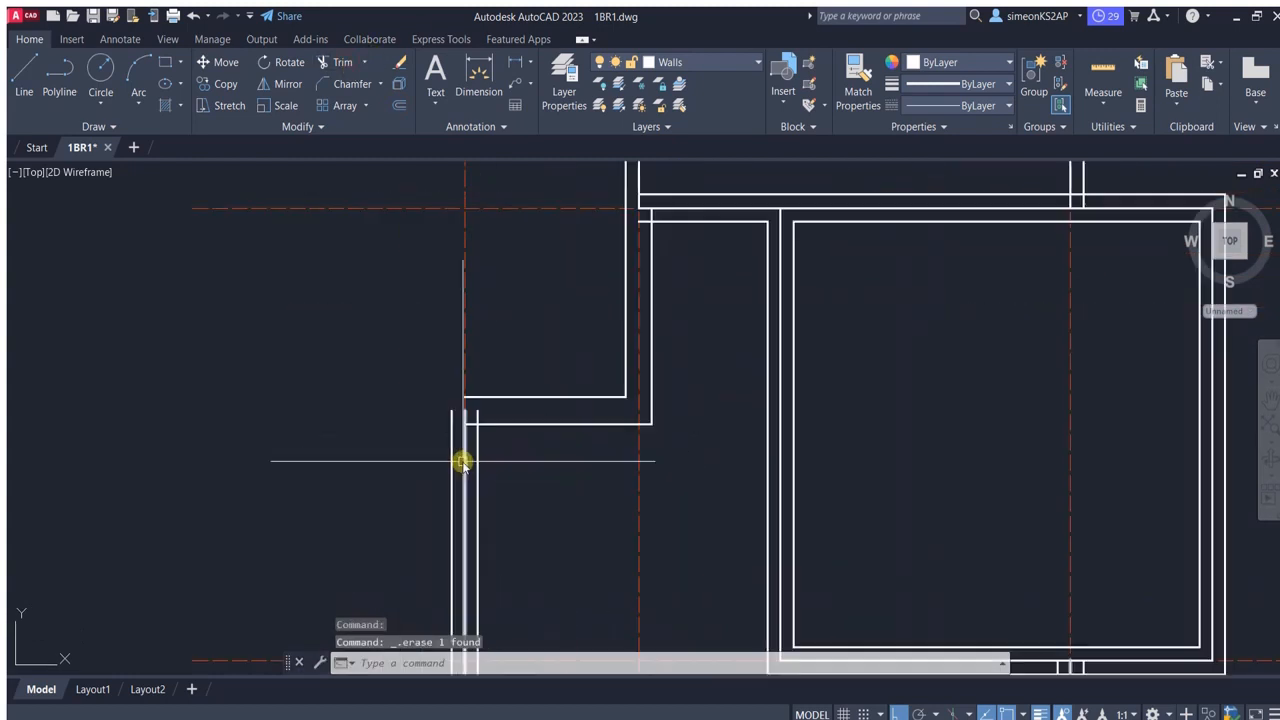
{"action": "scroll", "coordinate": [651, 357], "scroll_direction": "up", "scroll_amount": 3}
{"action": "scroll", "coordinate": [750, 380], "scroll_direction": "down", "scroll_amount": 3}
{"action": "scroll", "coordinate": [750, 380], "scroll_direction": "up", "scroll_amount": 3}
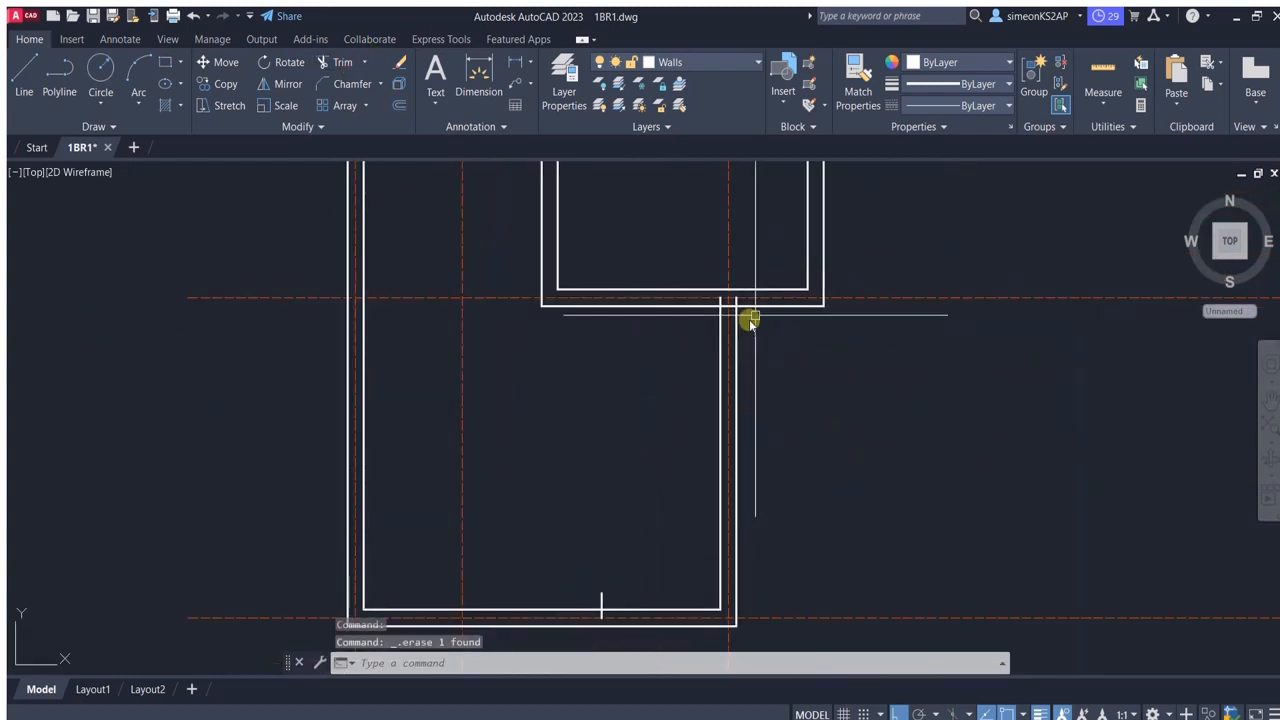
{"action": "scroll", "coordinate": [748, 314], "scroll_direction": "down", "scroll_amount": 3}
{"action": "scroll", "coordinate": [750, 303], "scroll_direction": "up", "scroll_amount": 3}
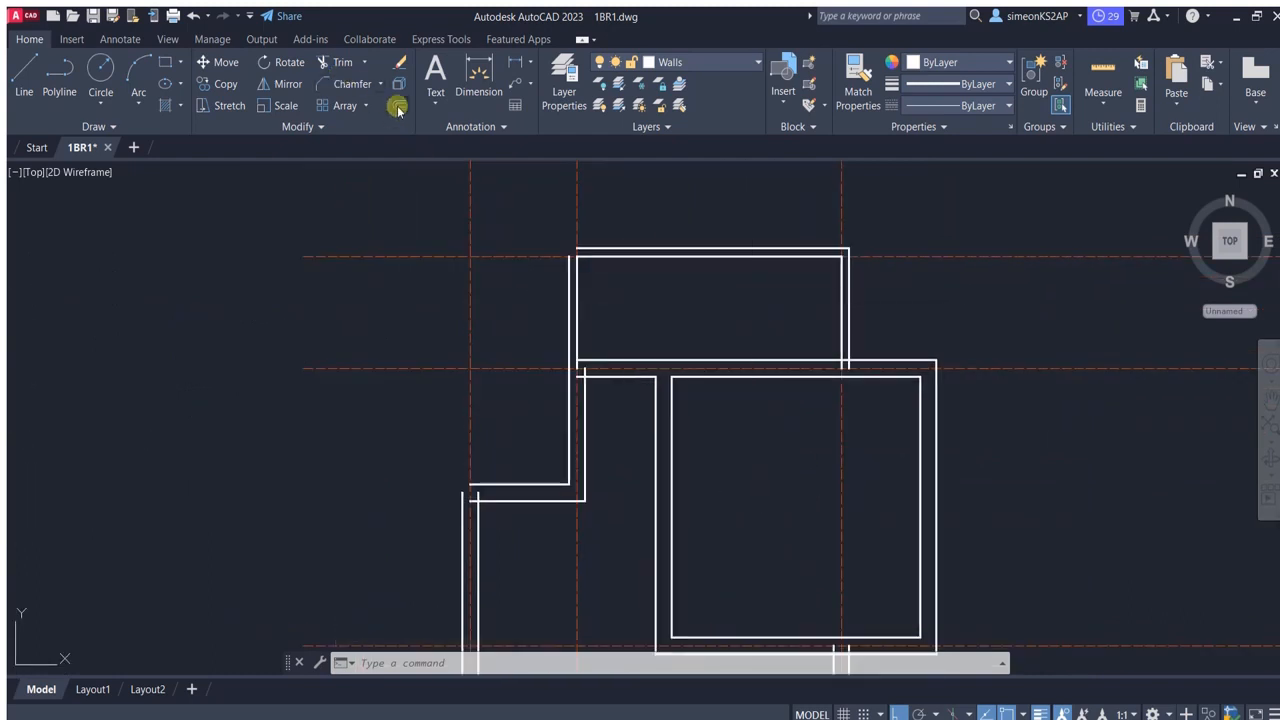
Offset the top room's wall outline and its west wall line inward by 10.
{"action": "middle_click_drag", "start_coordinate": [579, 321], "coordinate": [589, 287]}
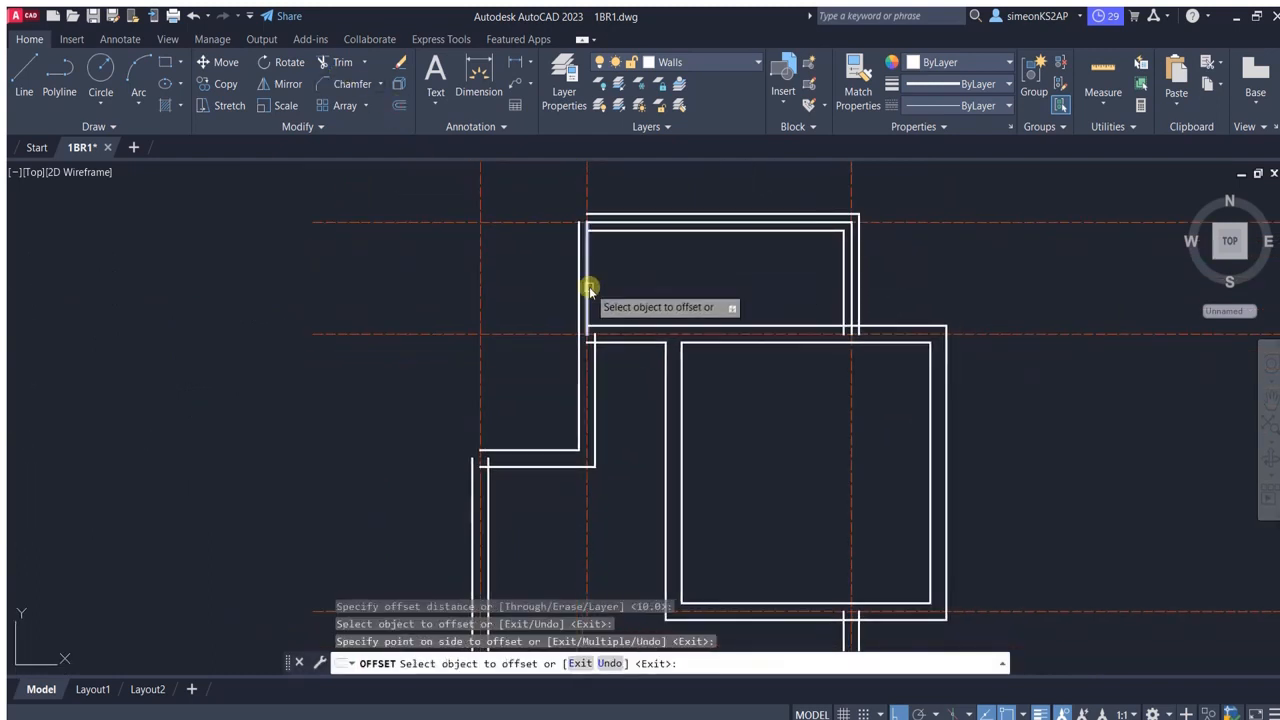
{"action": "key", "text": "Escape"}
{"action": "scroll", "coordinate": [629, 229], "scroll_direction": "up", "scroll_amount": 3}
{"action": "scroll", "coordinate": [640, 322], "scroll_direction": "down", "scroll_amount": 3}
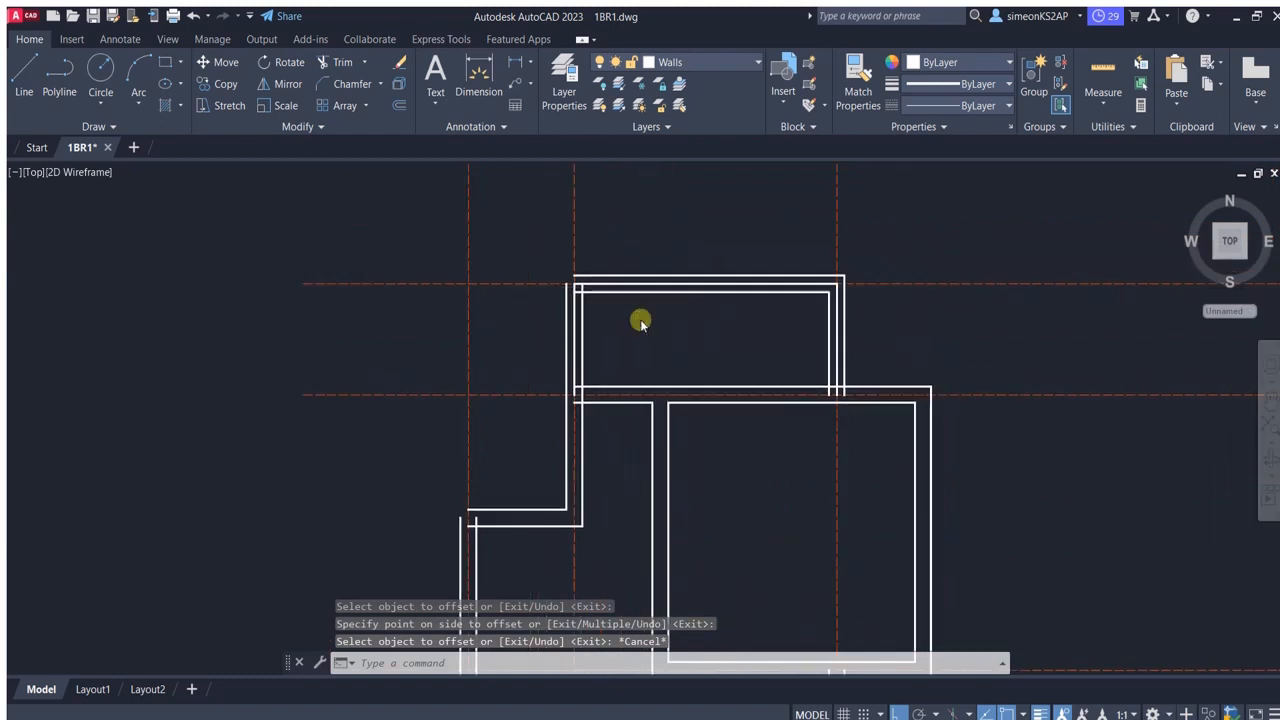
Join the outer wall lines at the top room's northwest corner with Chamfer.
{"action": "left_click", "coordinate": [352, 84]}
{"action": "scroll", "coordinate": [620, 311], "scroll_direction": "up", "scroll_amount": 2}
{"action": "left_click", "coordinate": [530, 271]}
{"action": "scroll", "coordinate": [665, 250], "scroll_direction": "down", "scroll_amount": 2}
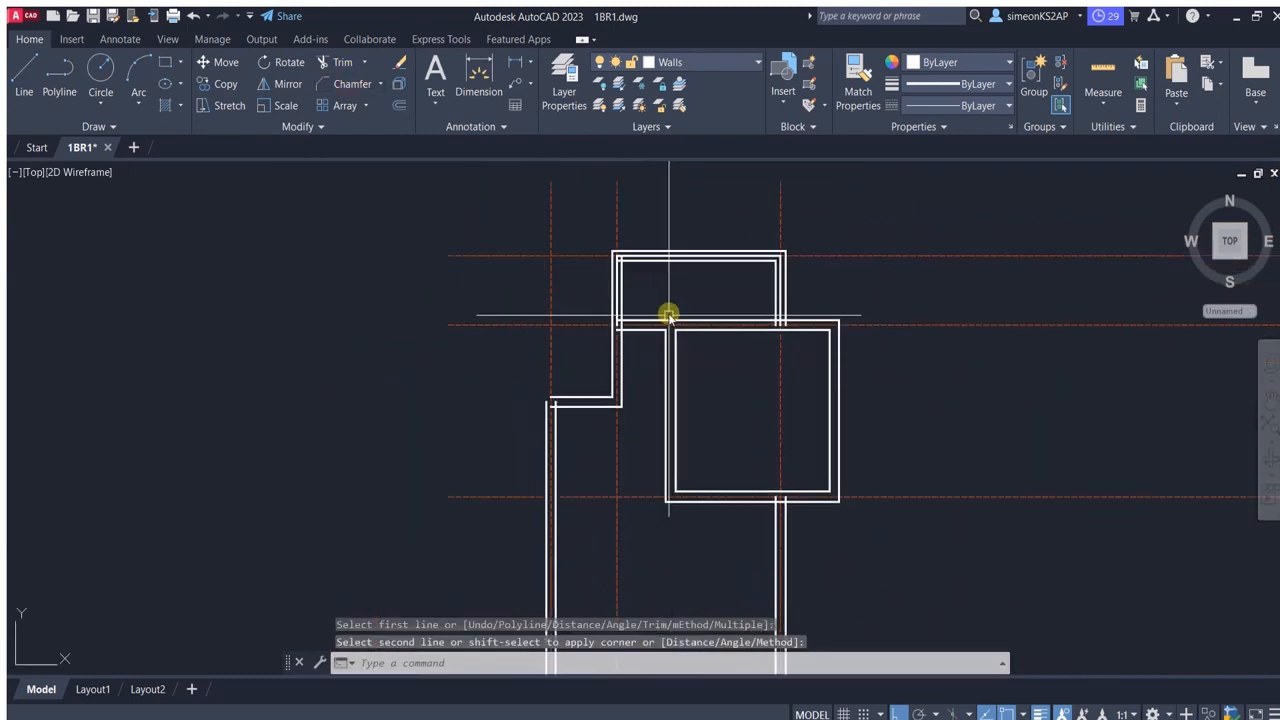
Join the outer and inner lines of the stepped wall to the lower room's west wall with Chamfer.
{"action": "scroll", "coordinate": [591, 396], "scroll_direction": "up", "scroll_amount": 2}
{"action": "middle_click_drag", "start_coordinate": [551, 383], "coordinate": [594, 306]}
{"action": "left_click", "coordinate": [352, 84]}
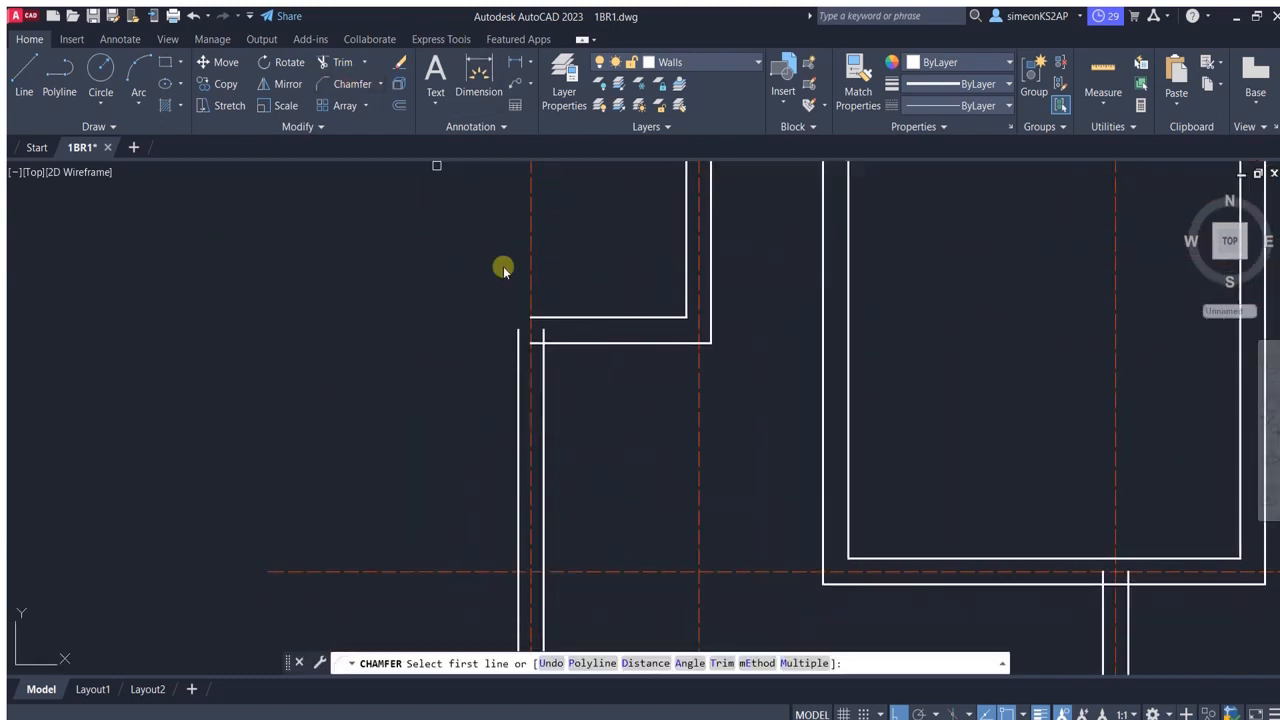
{"action": "left_click", "coordinate": [522, 346]}
{"action": "left_click", "coordinate": [352, 84]}
{"action": "left_click", "coordinate": [543, 369]}
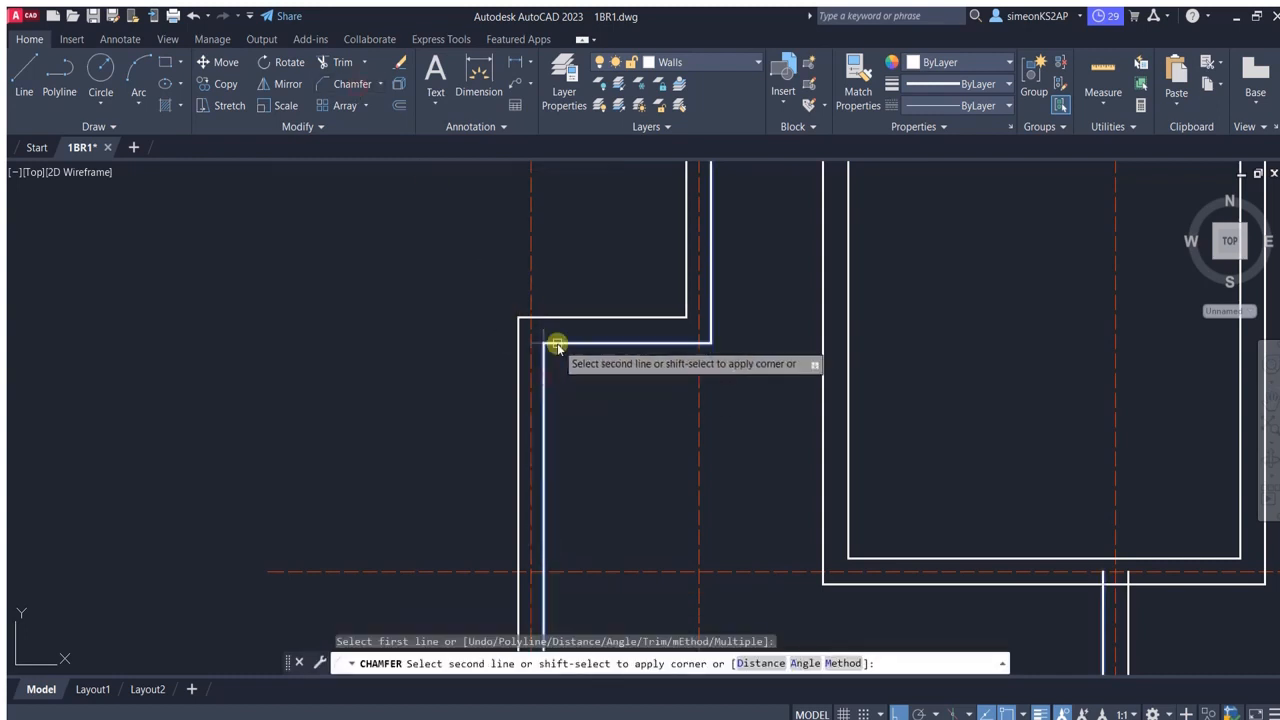
{"action": "left_click", "coordinate": [557, 343]}
{"action": "scroll", "coordinate": [613, 305], "scroll_direction": "down", "scroll_amount": 4}
{"action": "scroll", "coordinate": [663, 403], "scroll_direction": "up", "scroll_amount": 6}
{"action": "key", "text": "Escape"}
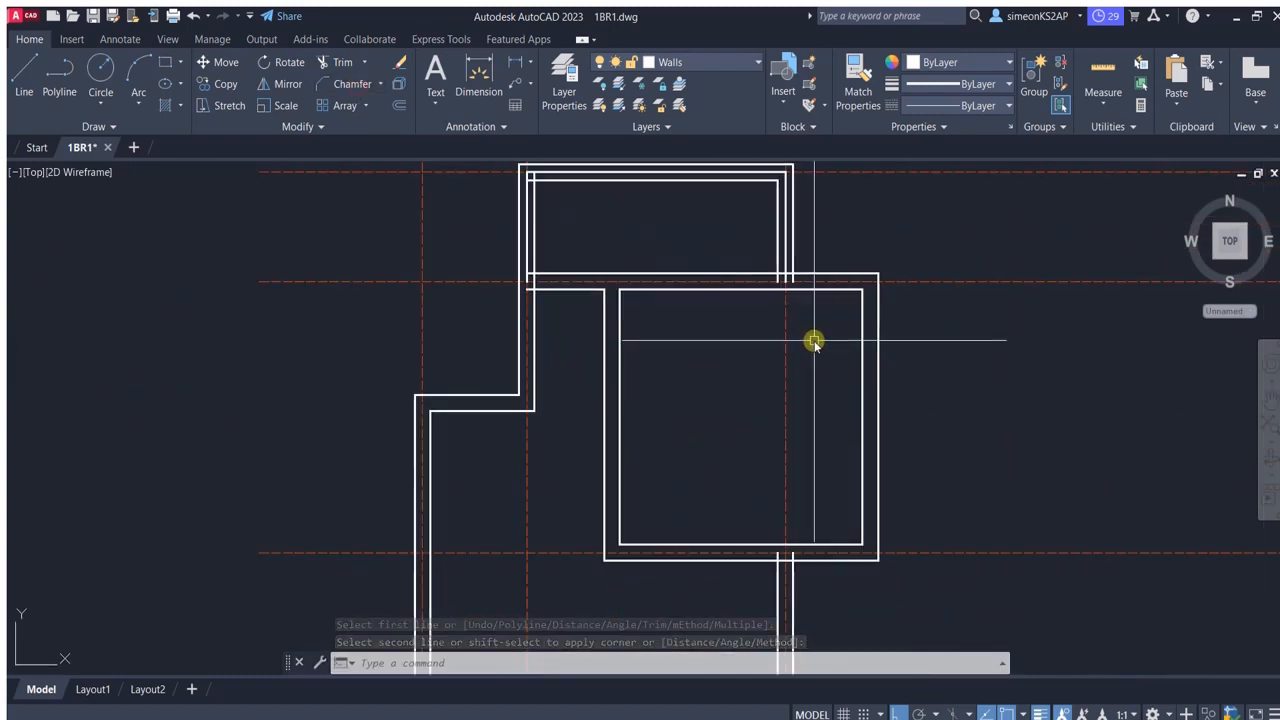
Erase the two leftover centrelines of the top room's walls.
{"action": "scroll", "coordinate": [518, 300], "scroll_direction": "up", "scroll_amount": 5}
{"action": "left_click", "coordinate": [563, 203]}
{"action": "key", "text": "Delete"}
{"action": "scroll", "coordinate": [480, 202], "scroll_direction": "up", "scroll_amount": 3}
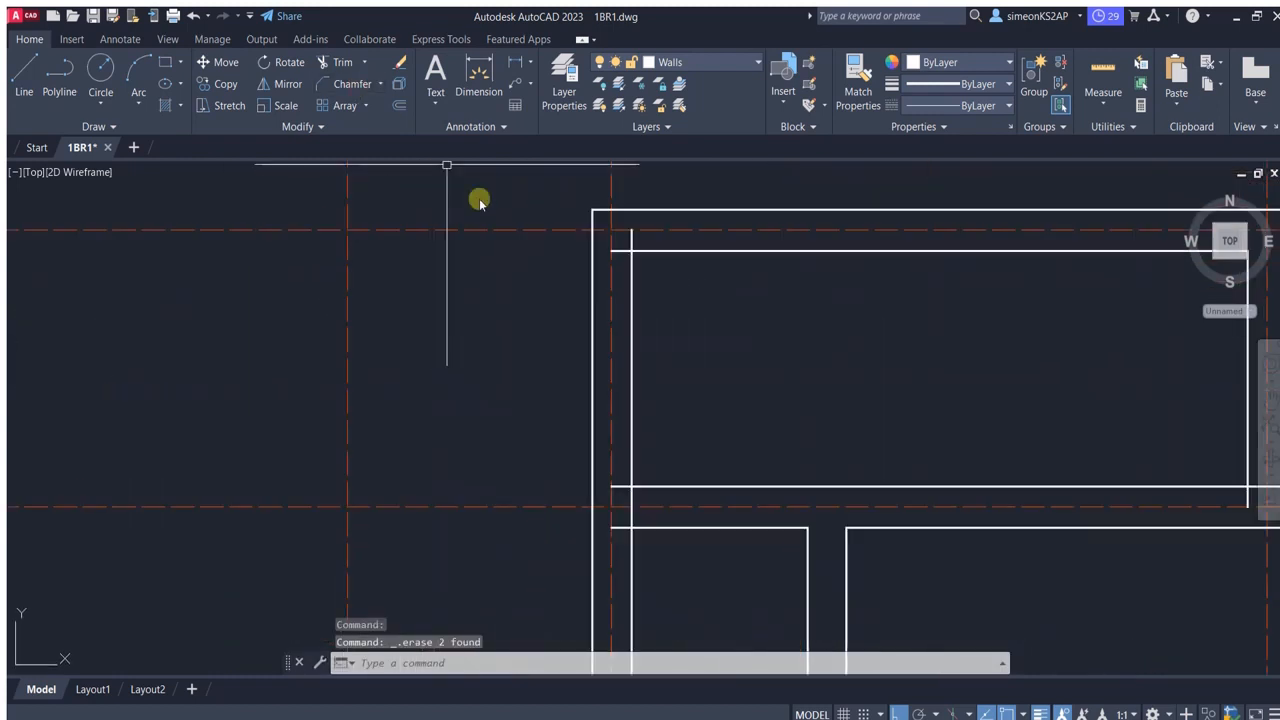
Join the inner wall lines at the top room's northwest corner with Chamfer.
{"action": "left_click", "coordinate": [359, 84]}
{"action": "left_click", "coordinate": [631, 277]}
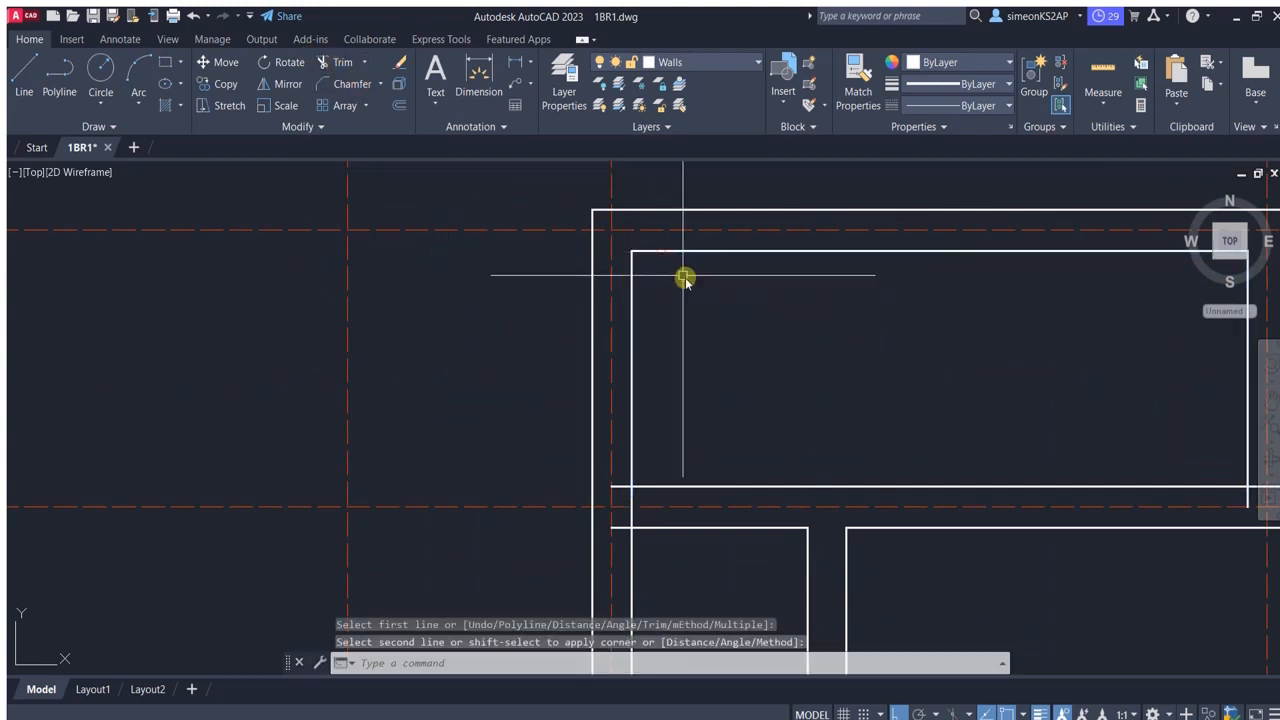
{"action": "middle_click_drag", "start_coordinate": [764, 461], "coordinate": [580, 282]}
{"action": "scroll", "coordinate": [700, 294], "scroll_direction": "down", "scroll_amount": 5}
{"action": "scroll", "coordinate": [608, 294], "scroll_direction": "up", "scroll_amount": 5}
{"action": "key", "text": "Escape"}
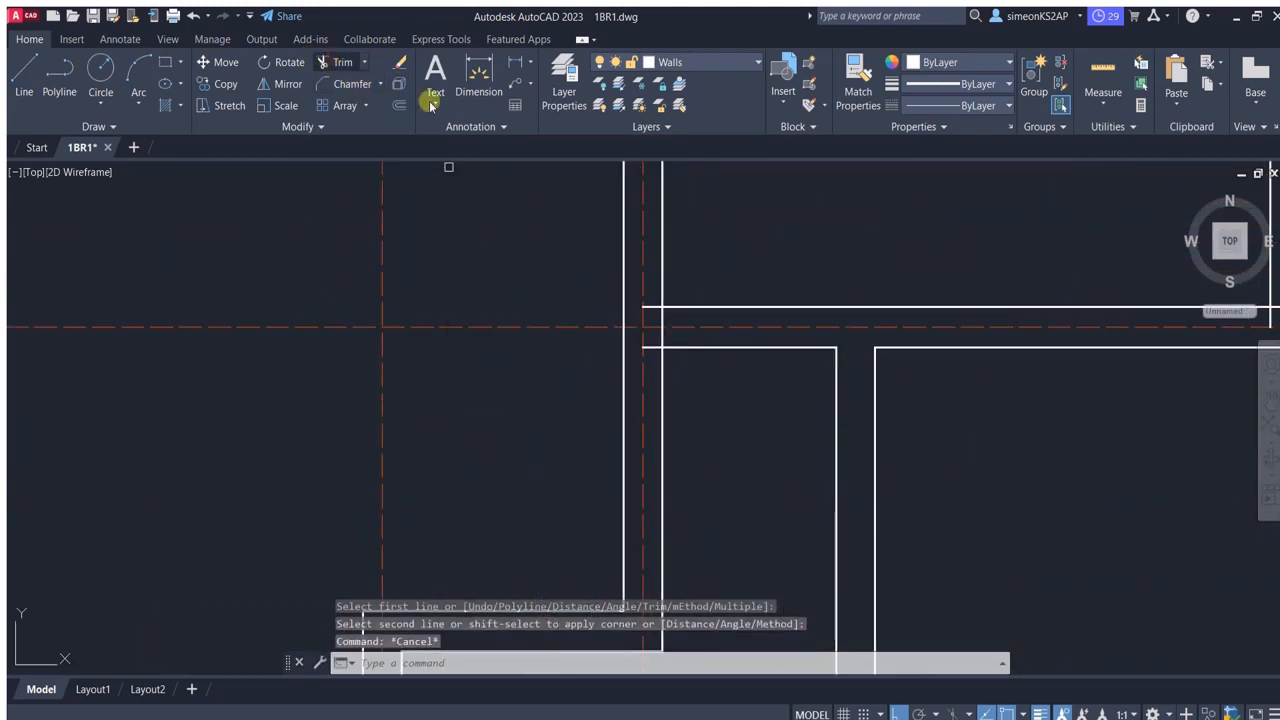
Trim the overlapping wall lines where the top room meets the west wall and the square room's north wall.
{"action": "left_click", "coordinate": [343, 62]}
{"action": "scroll", "coordinate": [660, 305], "scroll_direction": "up", "scroll_amount": 4}
{"action": "scroll", "coordinate": [698, 334], "scroll_direction": "down", "scroll_amount": 5}
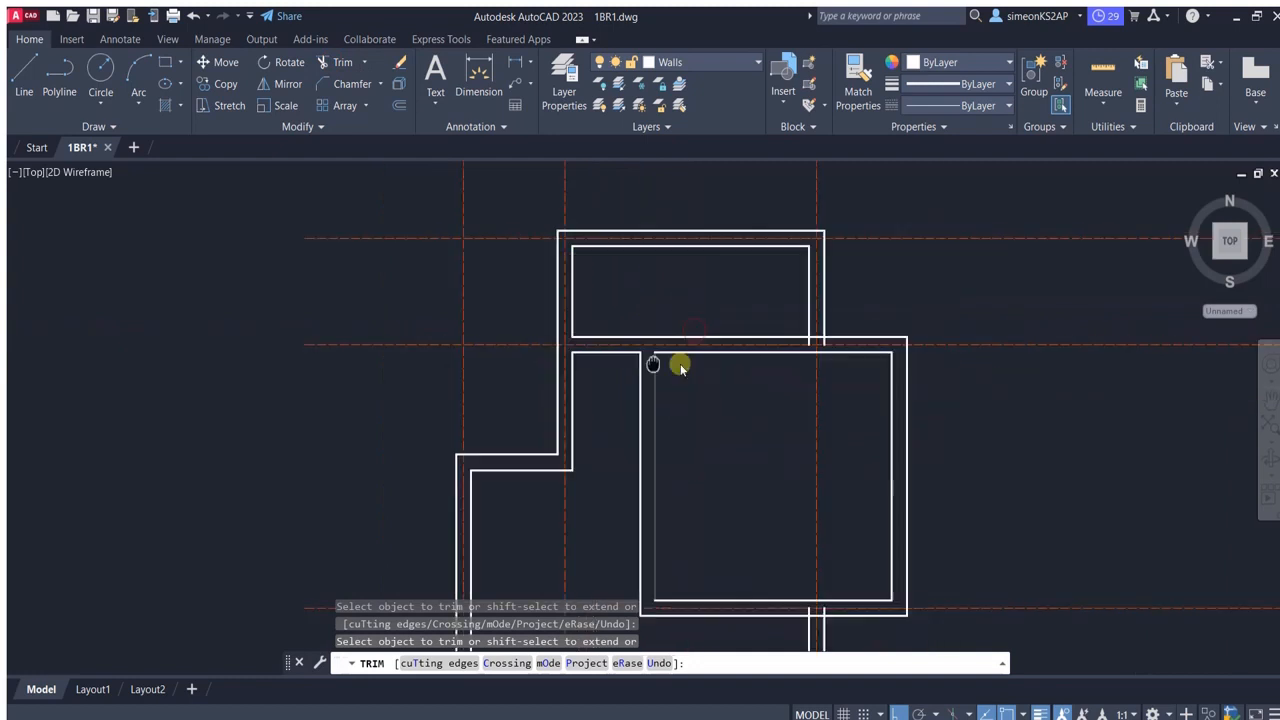
{"action": "scroll", "coordinate": [657, 357], "scroll_direction": "up", "scroll_amount": 4}
{"action": "scroll", "coordinate": [748, 330], "scroll_direction": "down", "scroll_amount": 6}
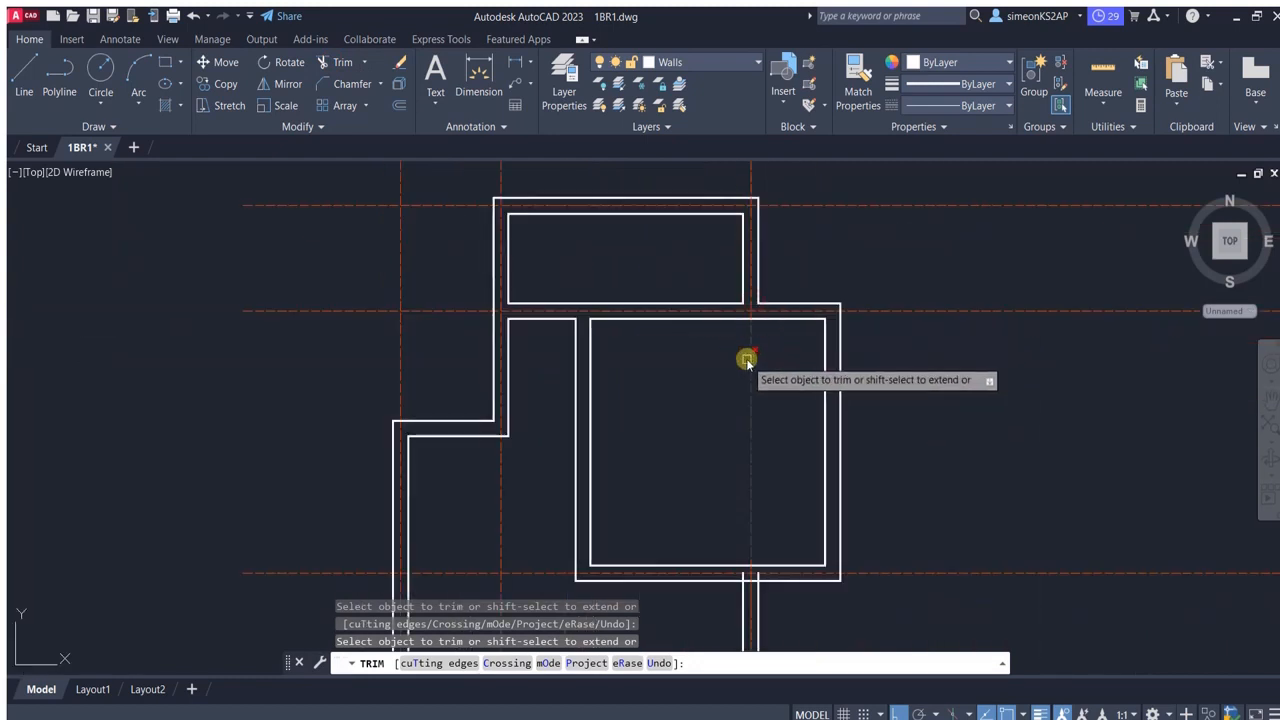
Trim the overlapping wall lines where the lower room's east wall meets the square room's south wall.
{"action": "scroll", "coordinate": [760, 400], "scroll_direction": "up", "scroll_amount": 4}
{"action": "scroll", "coordinate": [800, 425], "scroll_direction": "down", "scroll_amount": 3}
{"action": "scroll", "coordinate": [848, 415], "scroll_direction": "up", "scroll_amount": 5}
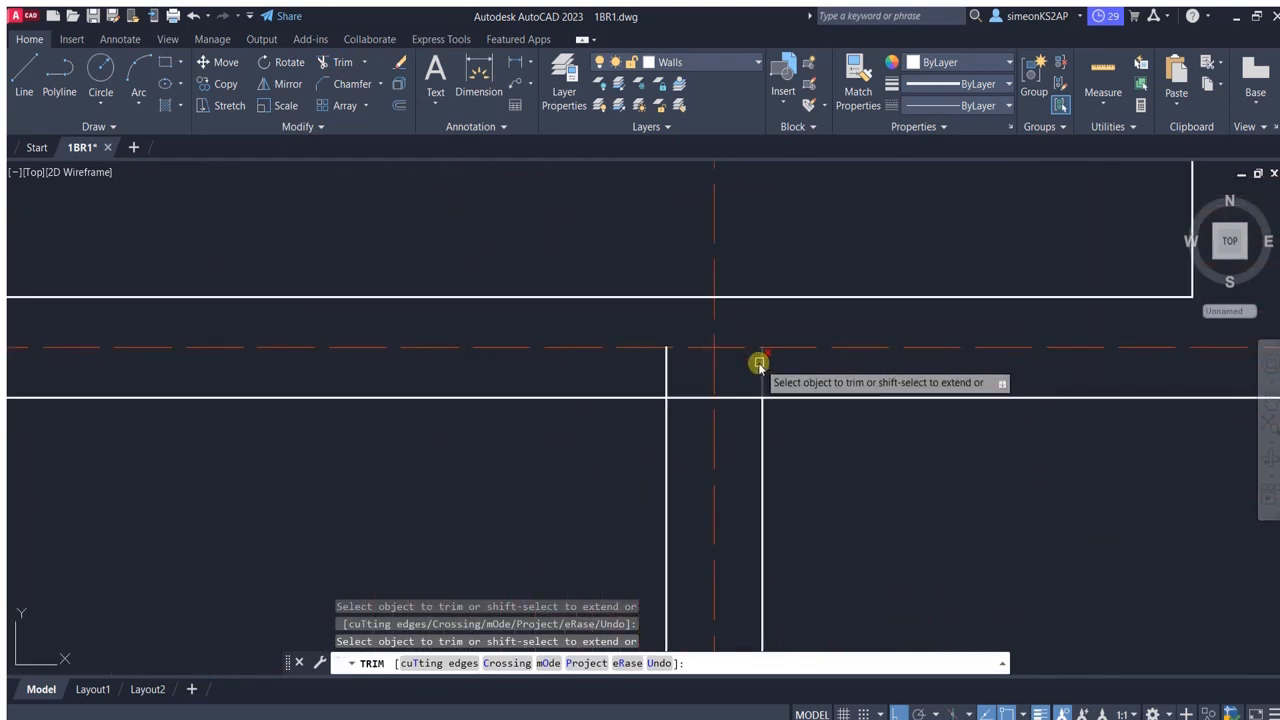
{"action": "scroll", "coordinate": [733, 397], "scroll_direction": "down", "scroll_amount": 7}
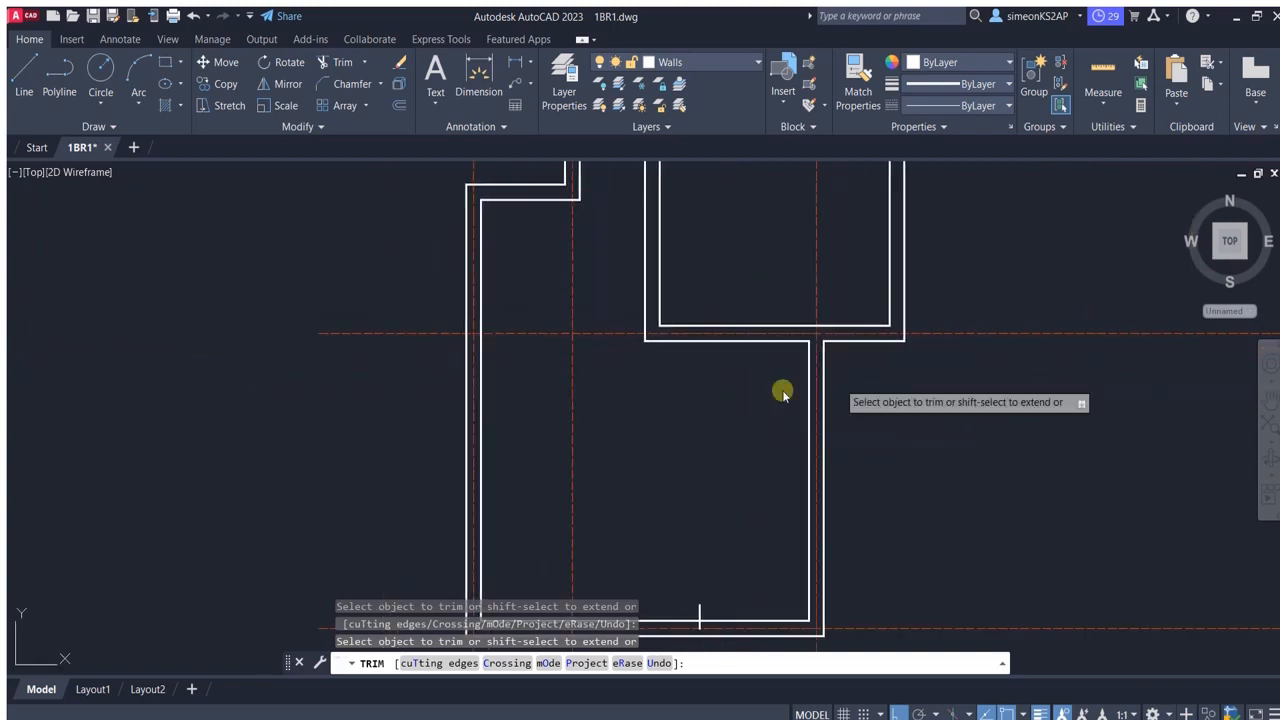
{"action": "key", "text": "Escape"}
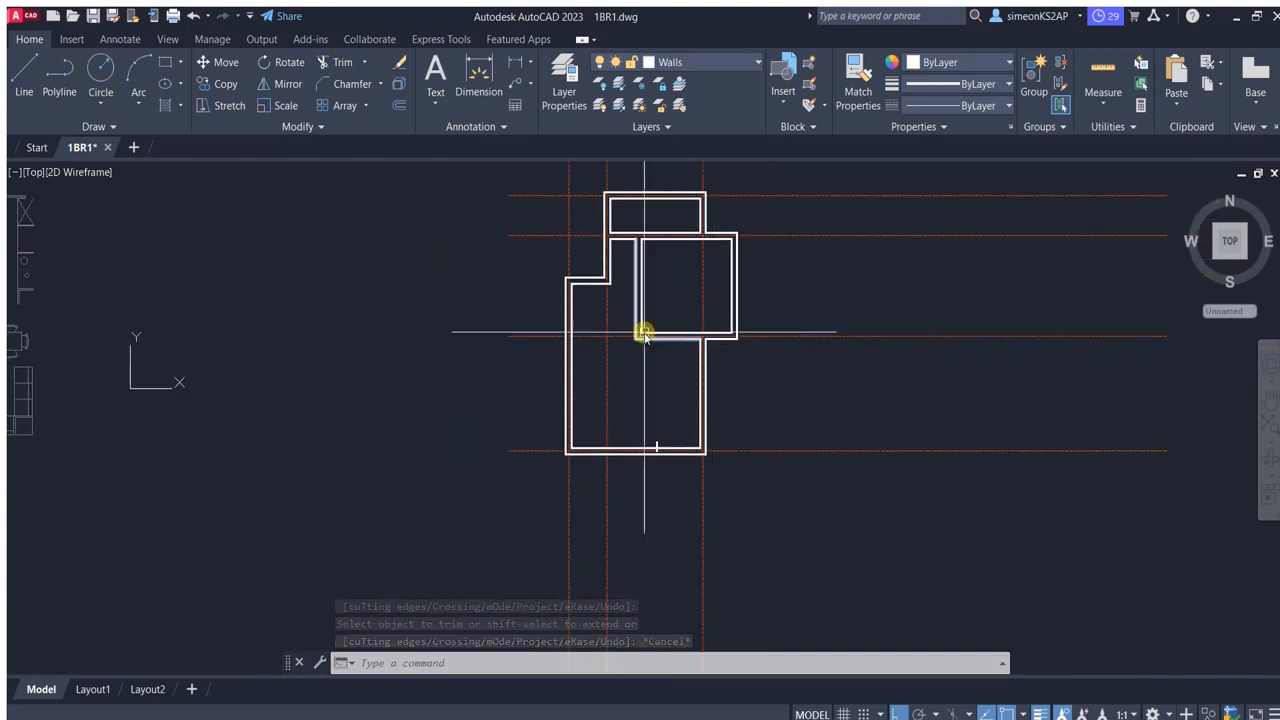
{"action": "scroll", "coordinate": [650, 338], "scroll_direction": "up", "scroll_amount": 3}
{"action": "scroll", "coordinate": [645, 370], "scroll_direction": "down", "scroll_amount": 3}
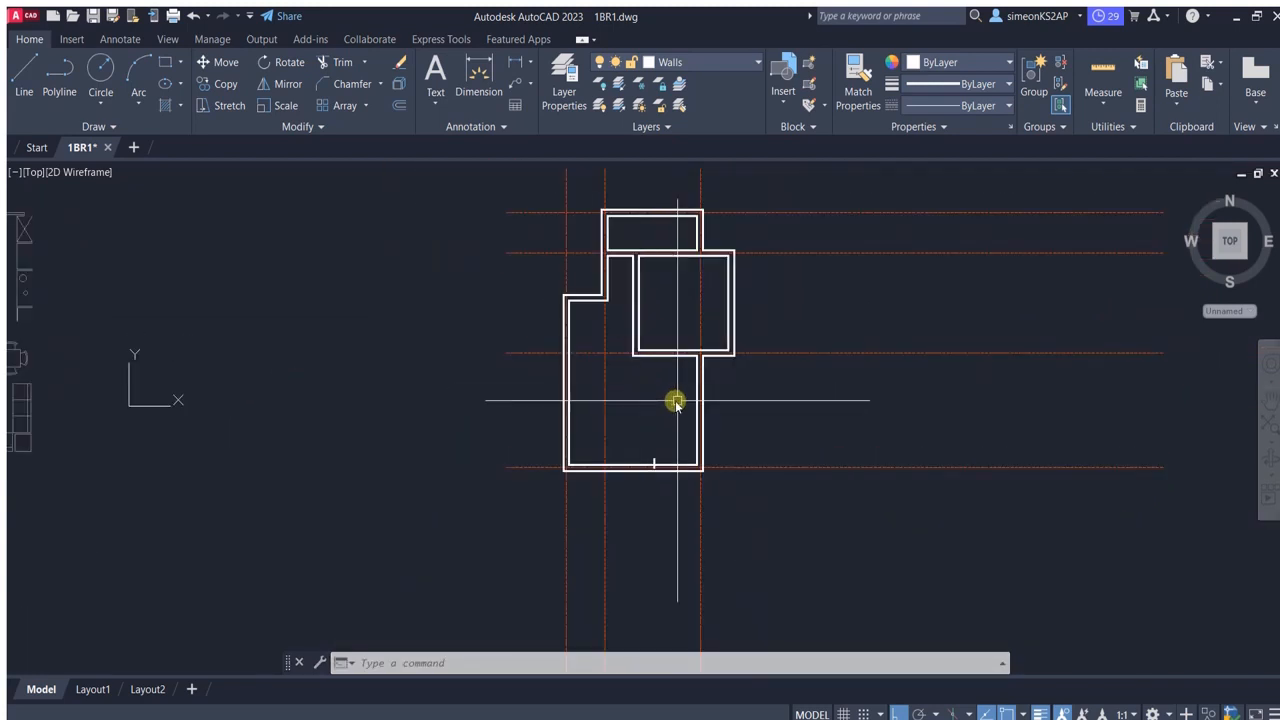
{"action": "scroll", "coordinate": [660, 243], "scroll_direction": "up", "scroll_amount": 3}
{"action": "scroll", "coordinate": [716, 260], "scroll_direction": "down", "scroll_amount": 3}
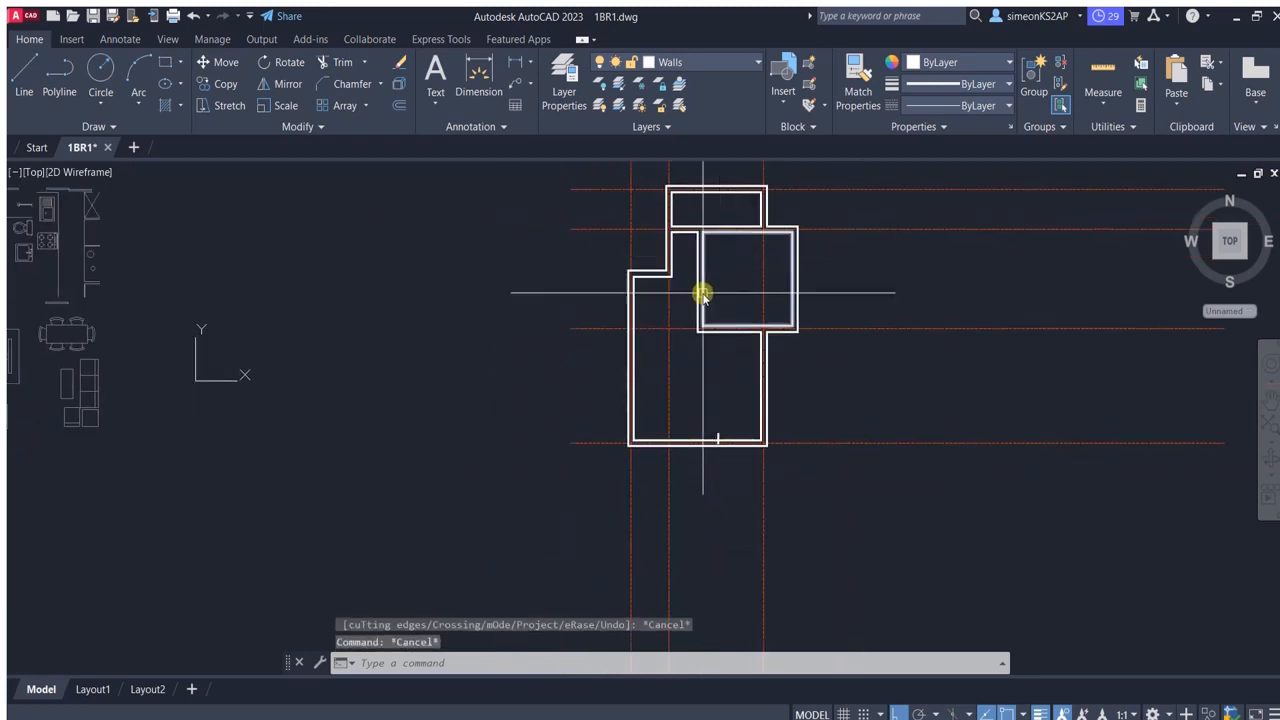
Draw a door jamb polyline across the wall between the passage and the top room, and trim its excess above the wall.
{"action": "middle_click_drag", "start_coordinate": [712, 343], "coordinate": [691, 423]}
{"action": "middle_click_drag", "start_coordinate": [668, 380], "coordinate": [697, 357]}
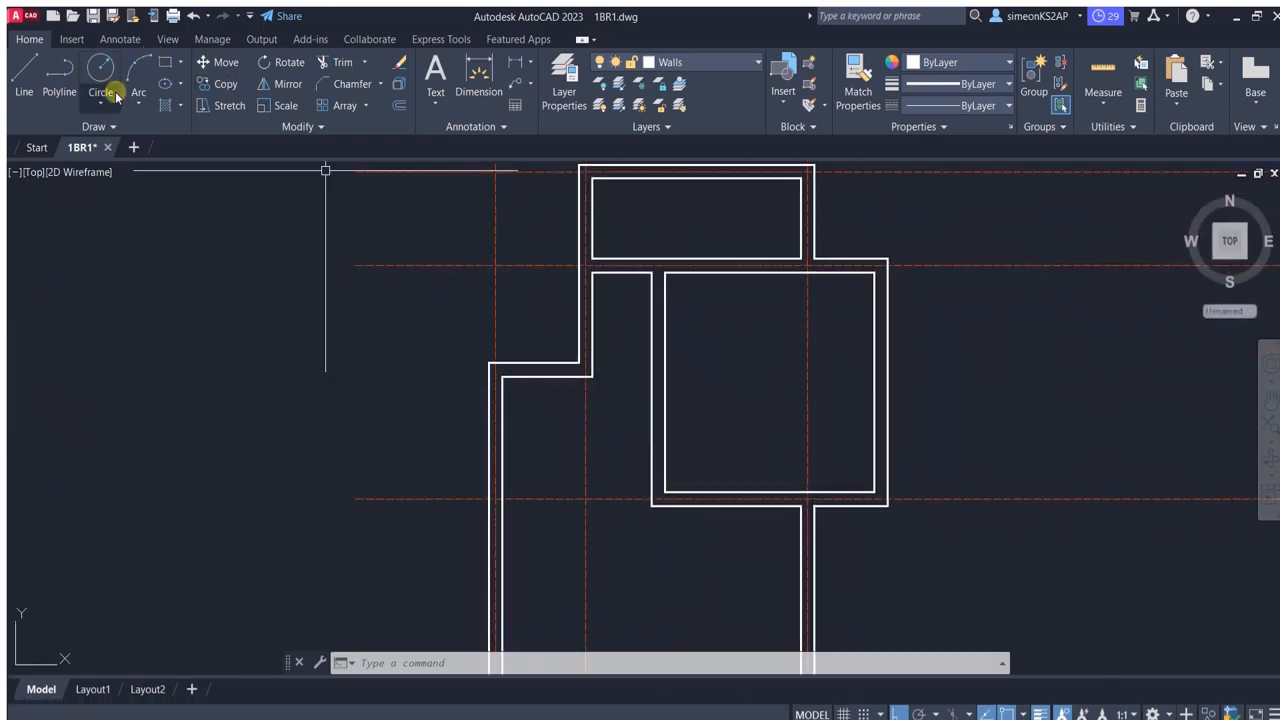
{"action": "left_click", "coordinate": [59, 80]}
{"action": "scroll", "coordinate": [685, 375], "scroll_direction": "up", "scroll_amount": 4}
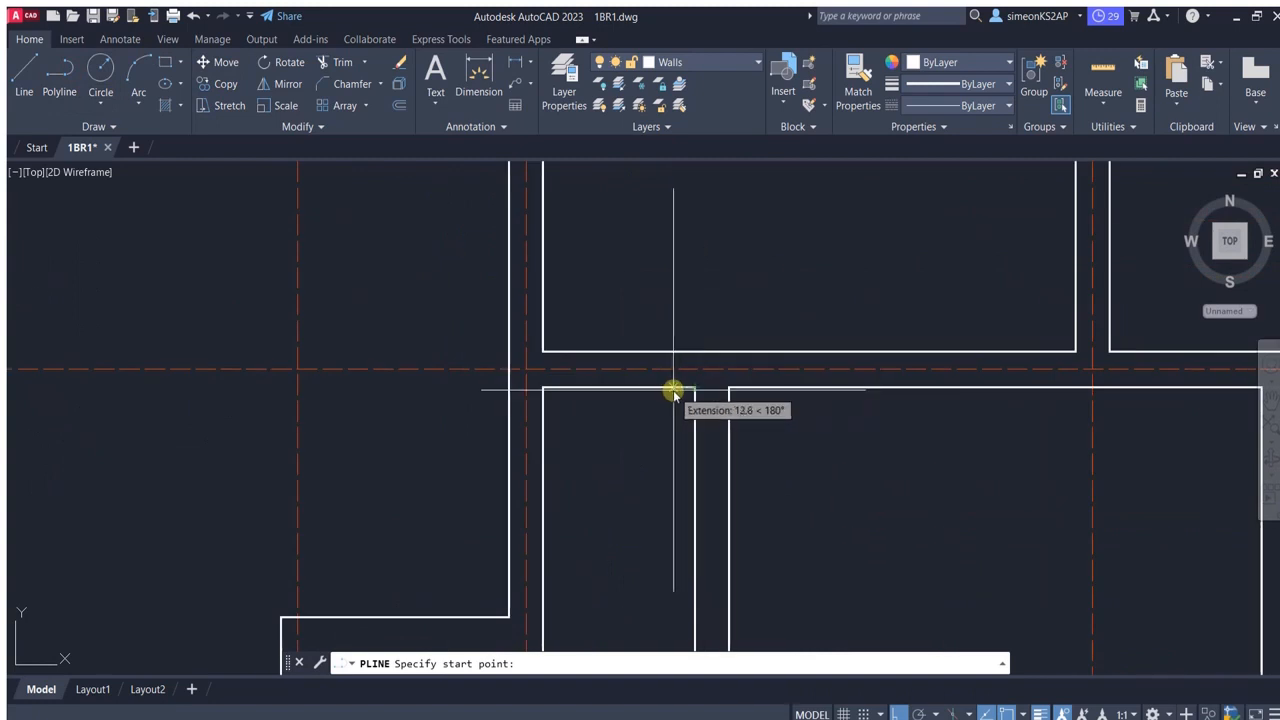
{"action": "scroll", "coordinate": [663, 329], "scroll_direction": "up", "scroll_amount": 1}
{"action": "left_click", "coordinate": [736, 326]}
{"action": "key", "text": "Escape"}
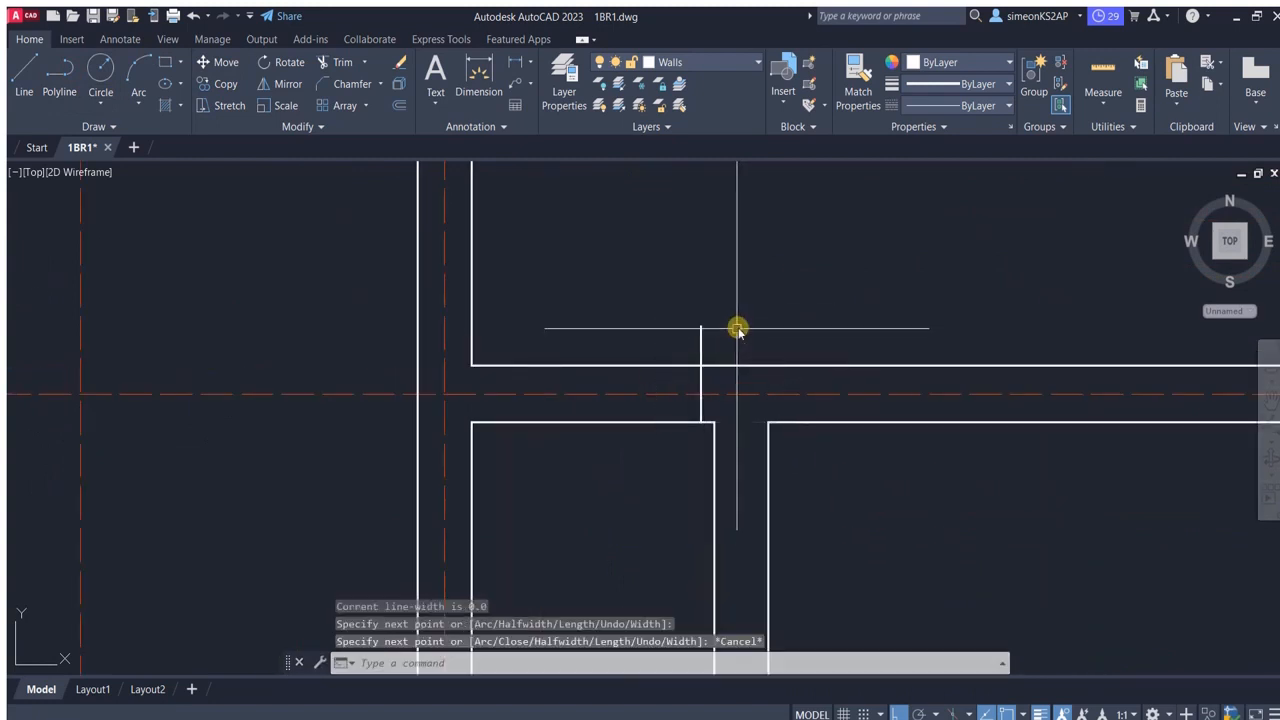
{"action": "left_click", "coordinate": [334, 62]}
{"action": "left_click", "coordinate": [702, 340]}
Offset the passage door jamb line 75 to the west to mark the door opening.
{"action": "left_click", "coordinate": [399, 105]}
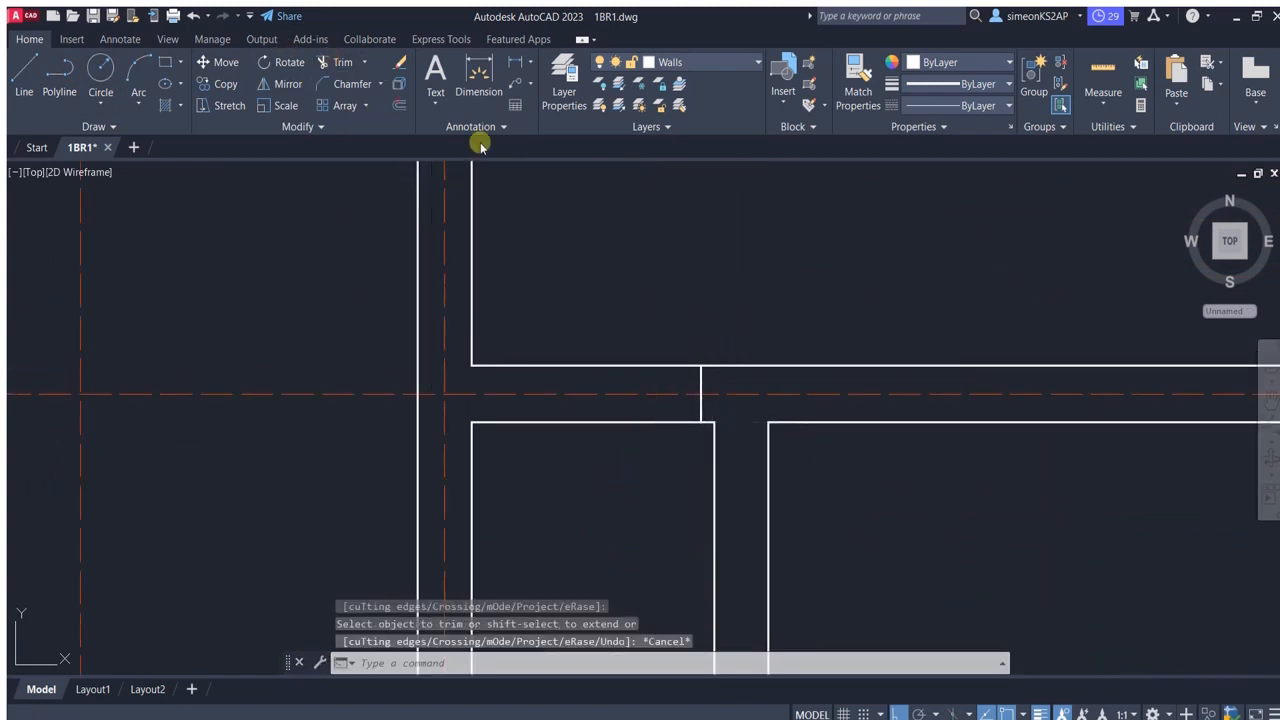
{"action": "type", "text": "75"}
{"action": "key", "text": "Return"}
{"action": "left_click", "coordinate": [704, 383]}
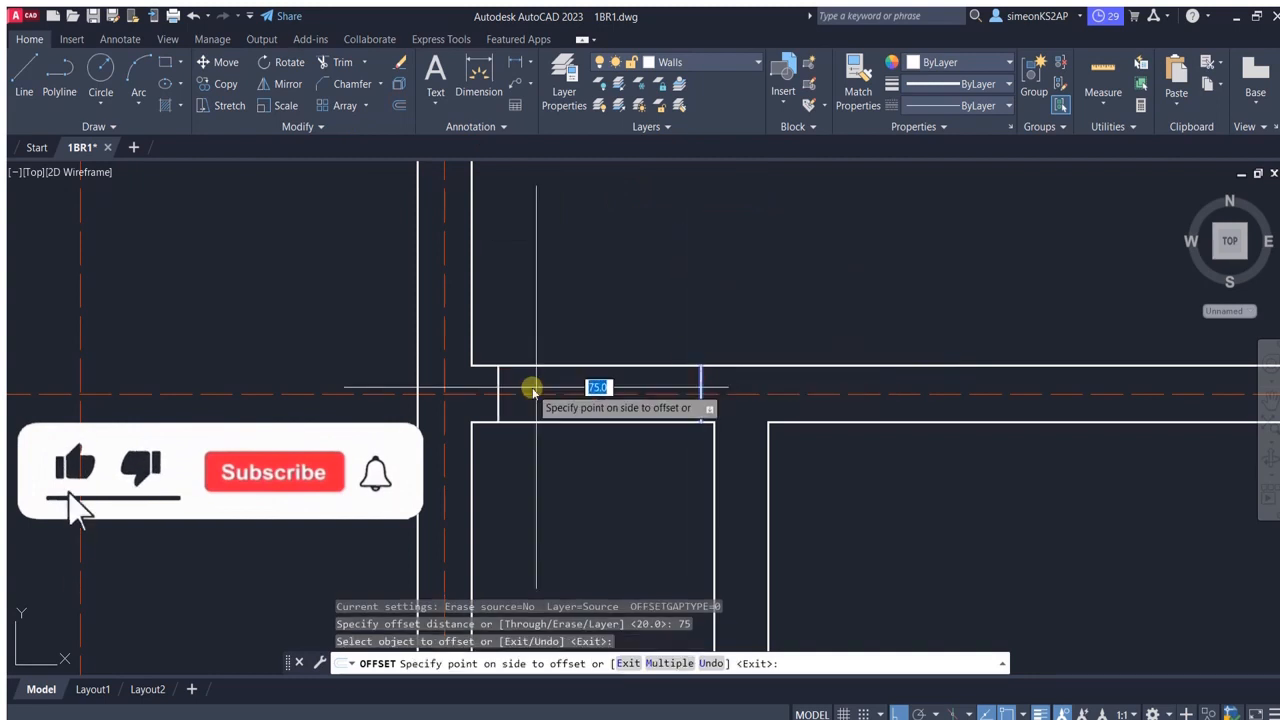
{"action": "left_click", "coordinate": [560, 385]}
{"action": "scroll", "coordinate": [620, 447], "scroll_direction": "down", "scroll_amount": 4}
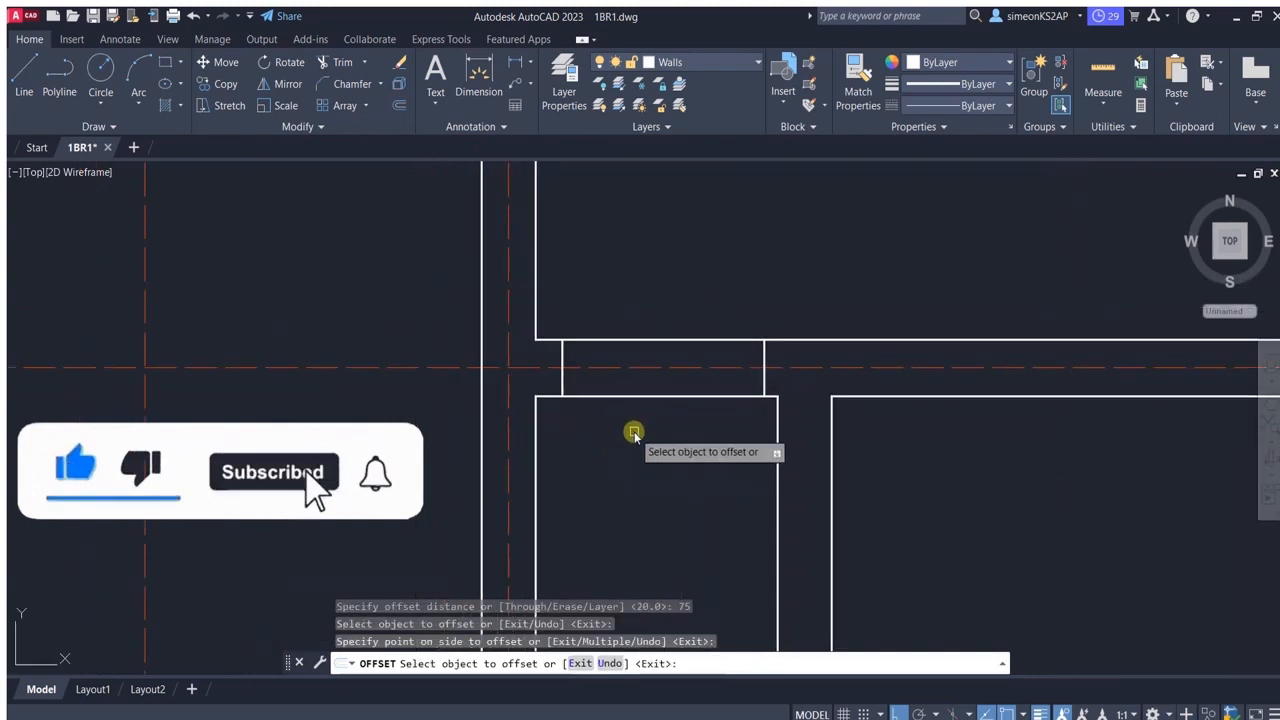
{"action": "key", "text": "Escape"}
{"action": "scroll", "coordinate": [652, 445], "scroll_direction": "up", "scroll_amount": 2}
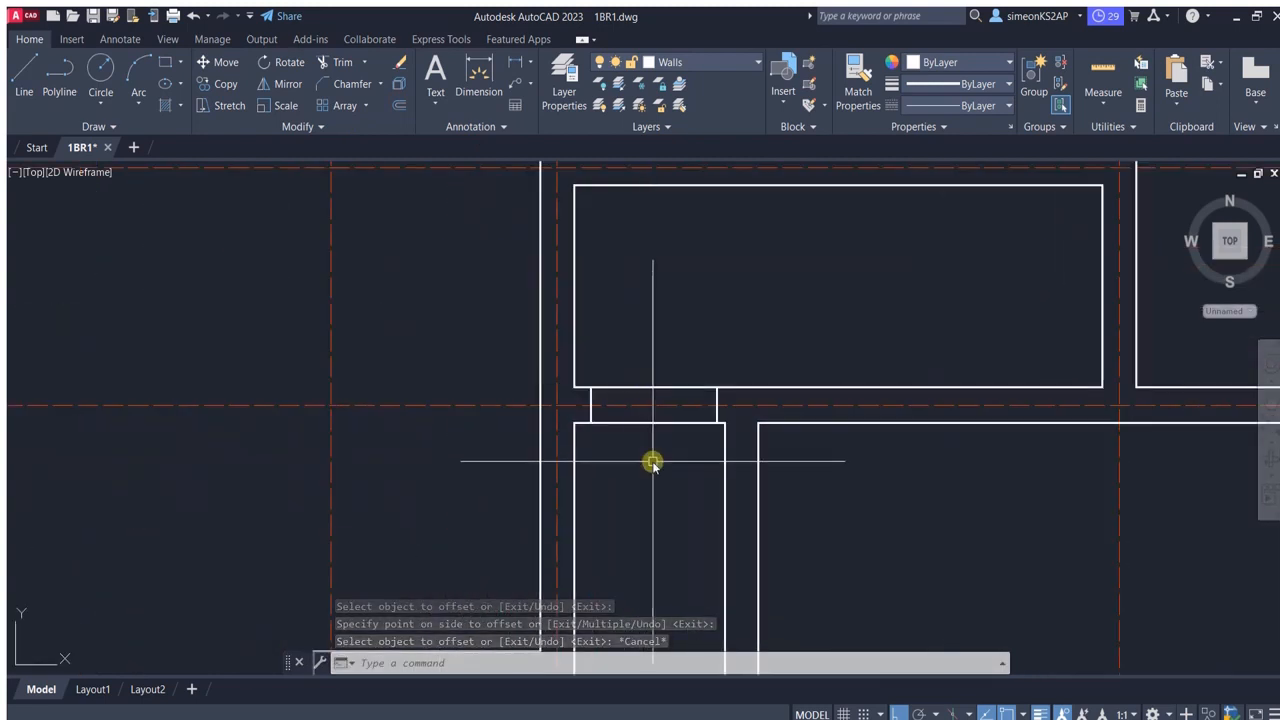
{"action": "scroll", "coordinate": [651, 437], "scroll_direction": "down", "scroll_amount": 4}
{"action": "key", "text": "Escape"}
Draw a jamb polyline across the square room's west wall, 20 above its inner southwest corner, and trim the excess outside the wall.
{"action": "scroll", "coordinate": [690, 360], "scroll_direction": "up", "scroll_amount": 5}
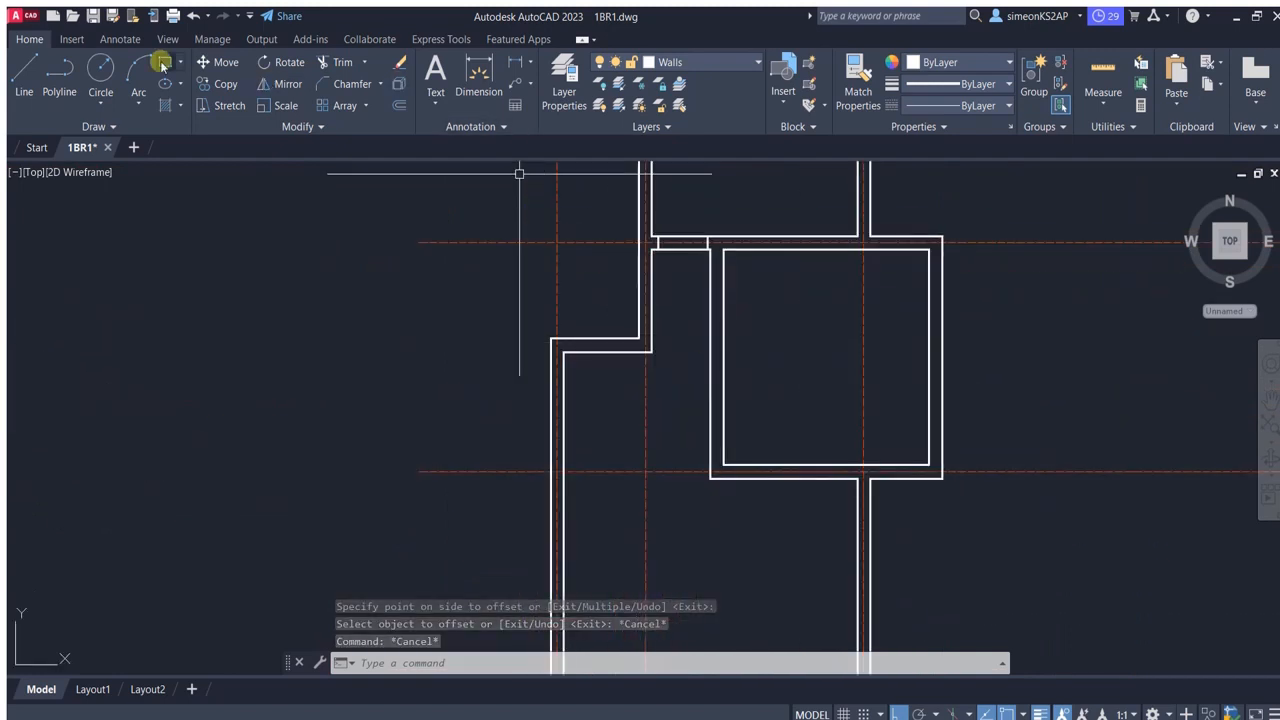
{"action": "left_click", "coordinate": [62, 76]}
{"action": "scroll", "coordinate": [832, 440], "scroll_direction": "up", "scroll_amount": 2}
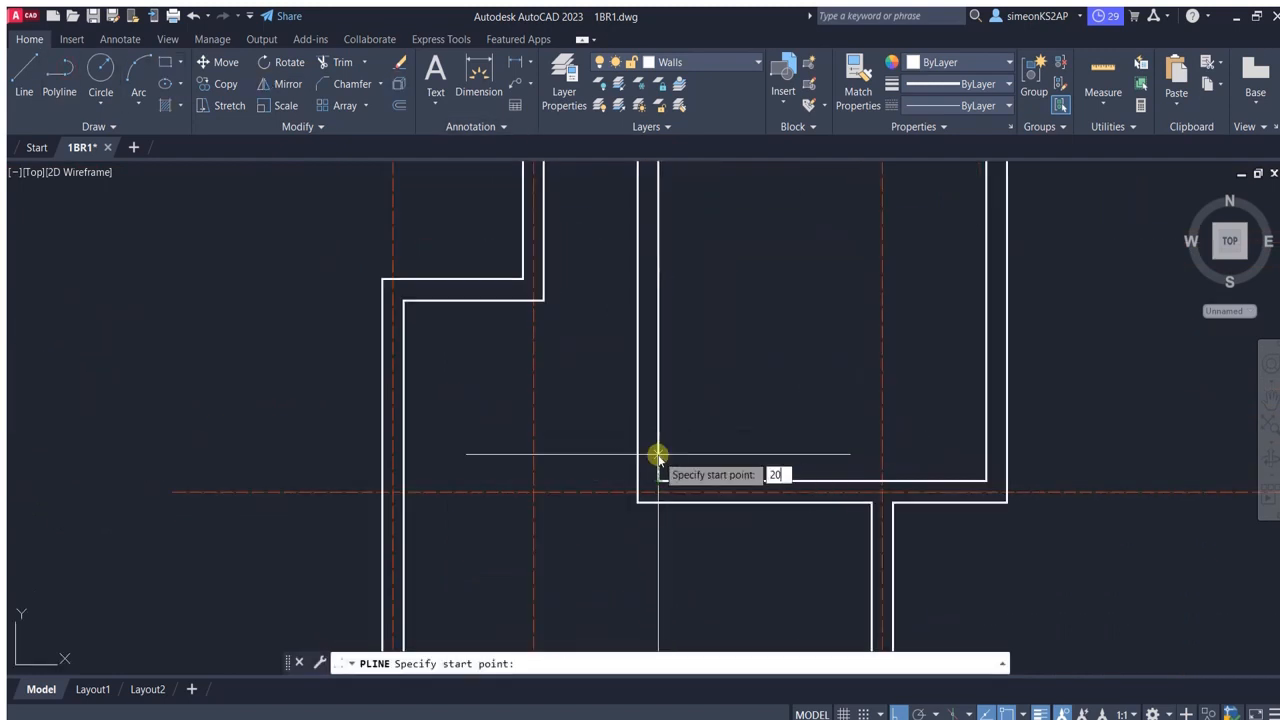
{"action": "left_click", "coordinate": [657, 455]}
{"action": "scroll", "coordinate": [614, 451], "scroll_direction": "up", "scroll_amount": 2}
{"action": "left_click", "coordinate": [591, 469]}
{"action": "key", "text": "Return"}
{"action": "type", "text": "tr"}
{"action": "key", "text": "space"}
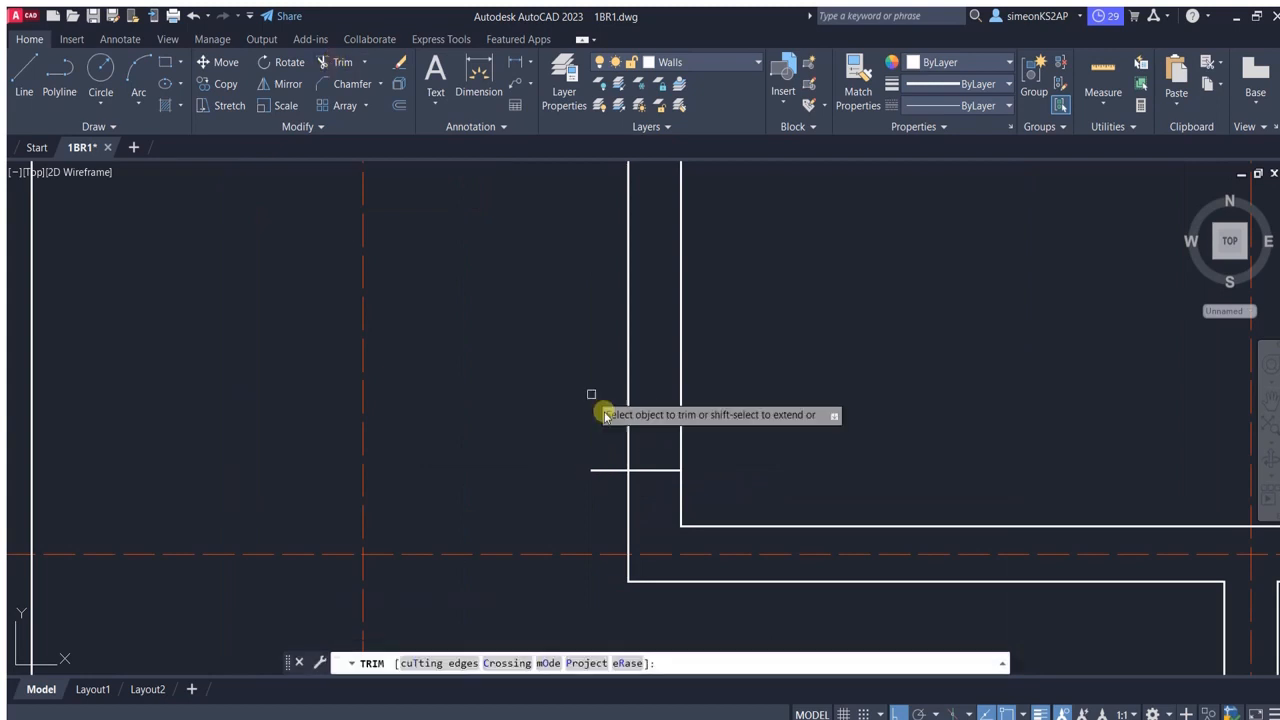
{"action": "key", "text": "Escape"}
{"action": "scroll", "coordinate": [715, 438], "scroll_direction": "down", "scroll_amount": 4}
Offset the jamb line in the square room's west wall upward by 80 to mark the door opening.
{"action": "type", "text": "o"}
{"action": "key", "text": "space"}
{"action": "type", "text": "80"}
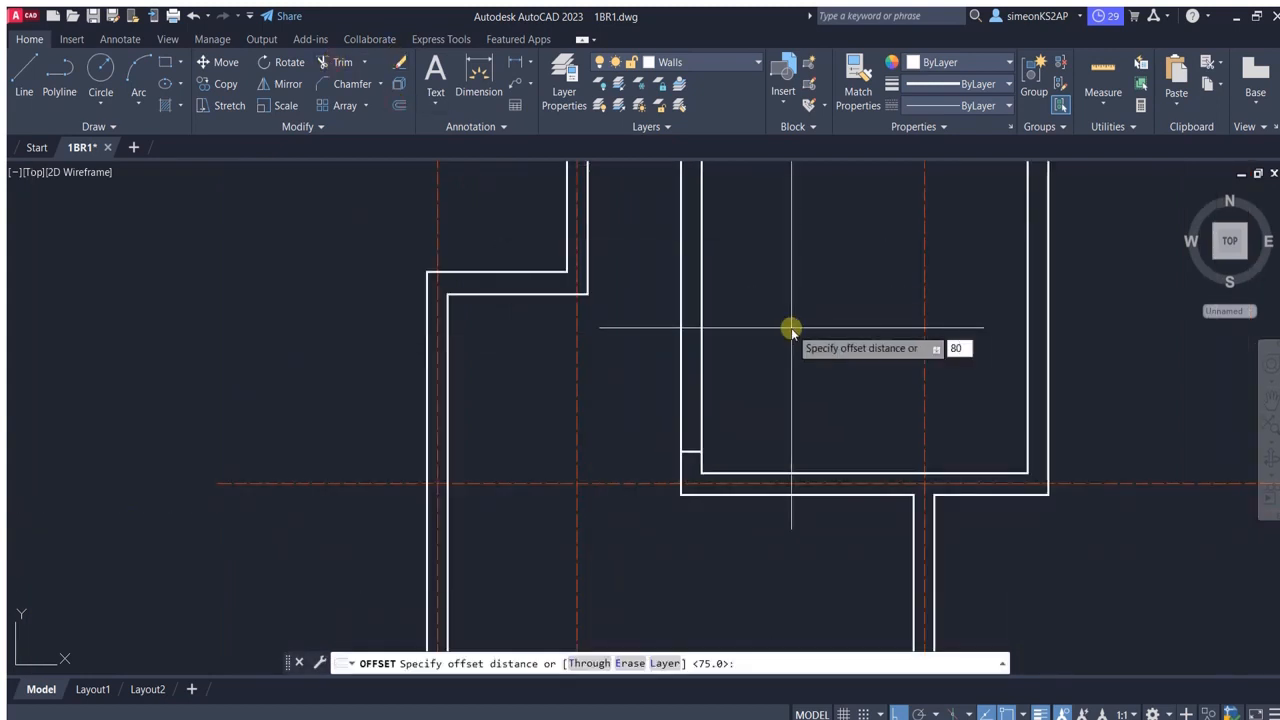
{"action": "type", "text": "0"}
{"action": "key", "text": "space"}
{"action": "left_click", "coordinate": [693, 452]}
{"action": "left_click", "coordinate": [760, 356]}
{"action": "key", "text": "Escape"}
{"action": "scroll", "coordinate": [722, 332], "scroll_direction": "down", "scroll_amount": 6}
{"action": "scroll", "coordinate": [732, 340], "scroll_direction": "up", "scroll_amount": 4}
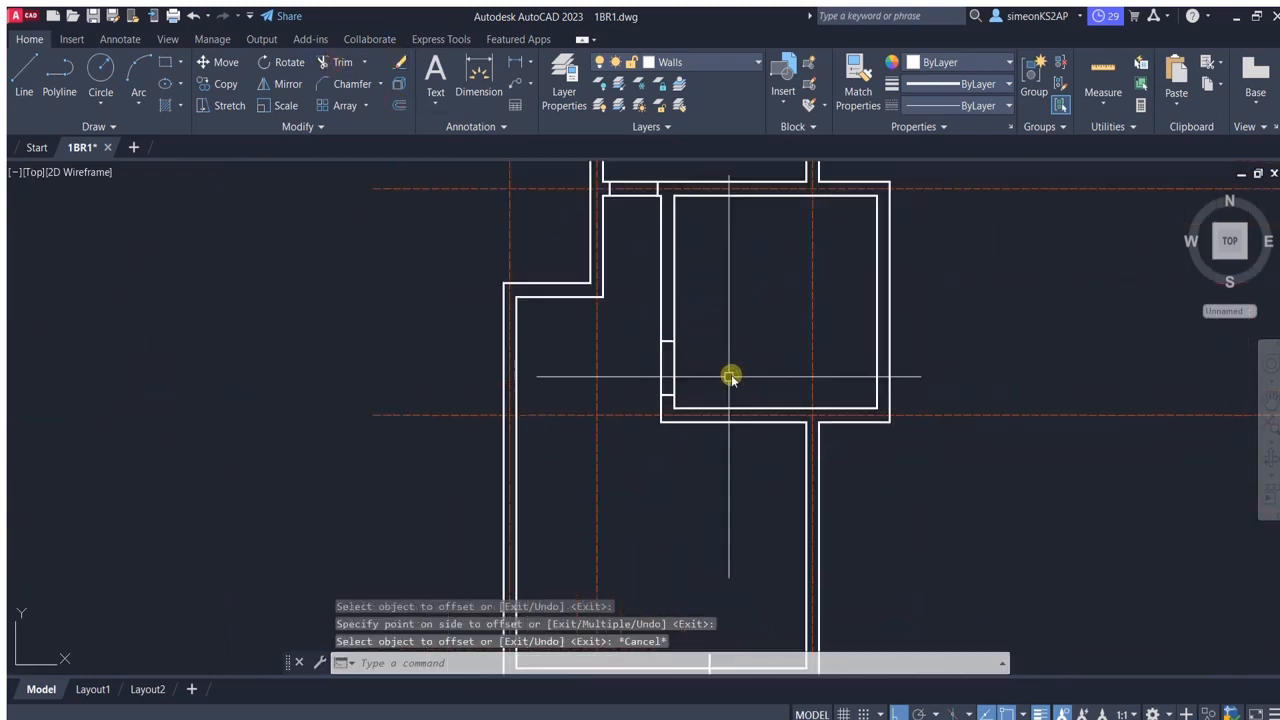
Draw a jamb polyline across the living room's short north wall, 10 east of its inner northwest corner, and trim the excess above the wall.
{"action": "scroll", "coordinate": [740, 377], "scroll_direction": "down", "scroll_amount": 2}
{"action": "scroll", "coordinate": [580, 329], "scroll_direction": "up", "scroll_amount": 4}
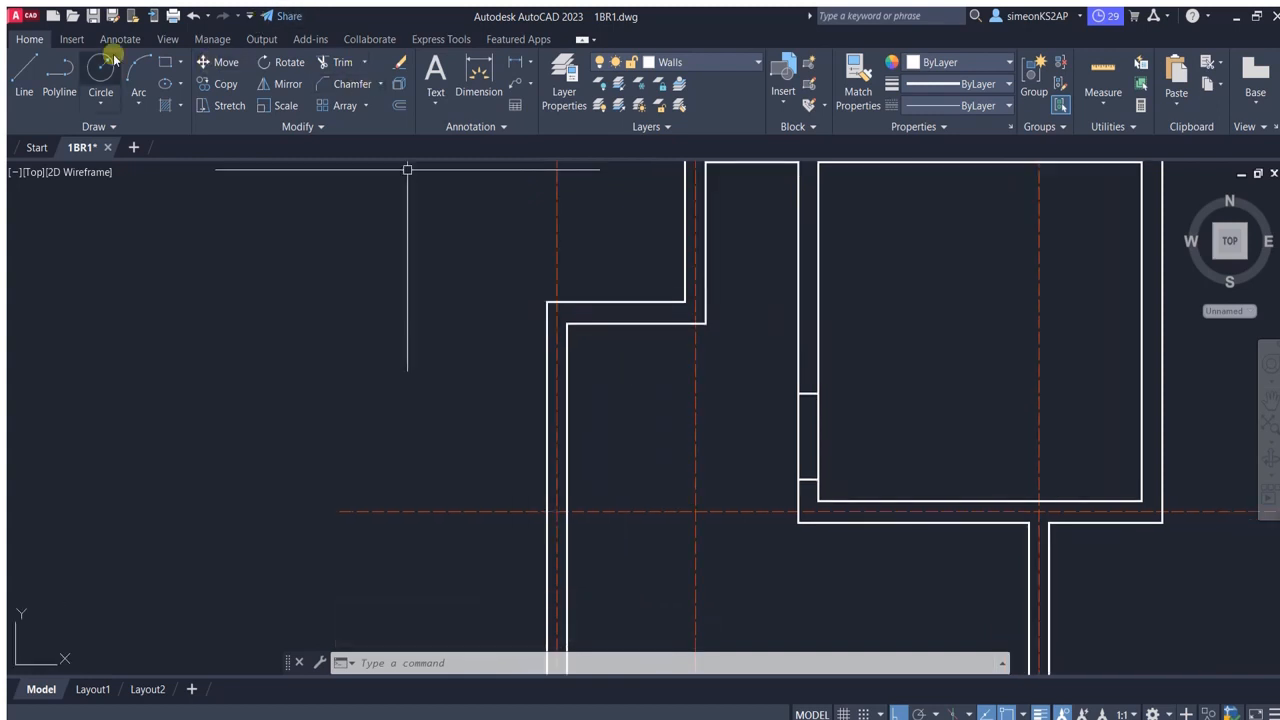
{"action": "left_click", "coordinate": [59, 72]}
{"action": "scroll", "coordinate": [512, 353], "scroll_direction": "up", "scroll_amount": 4}
{"action": "left_click", "coordinate": [690, 277]}
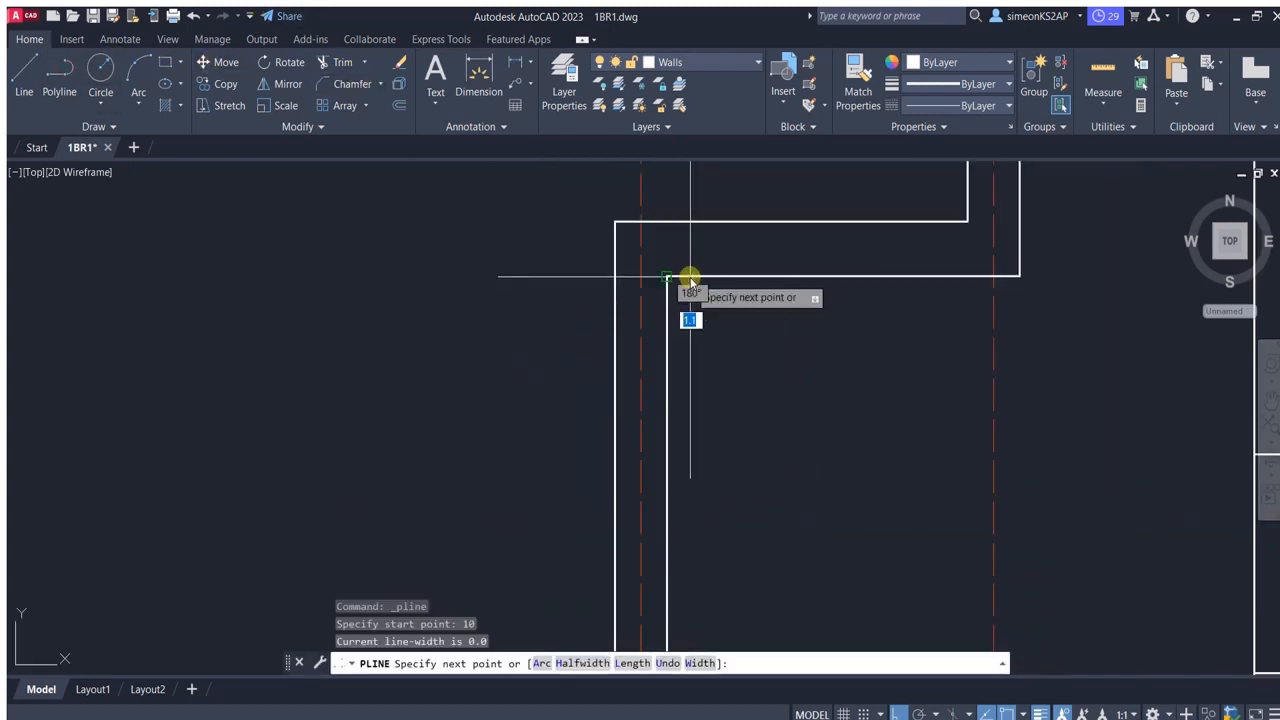
{"action": "middle_click_drag", "start_coordinate": [716, 212], "coordinate": [697, 277]}
{"action": "left_click", "coordinate": [695, 251]}
{"action": "key", "text": "Escape"}
{"action": "left_click", "coordinate": [336, 64]}
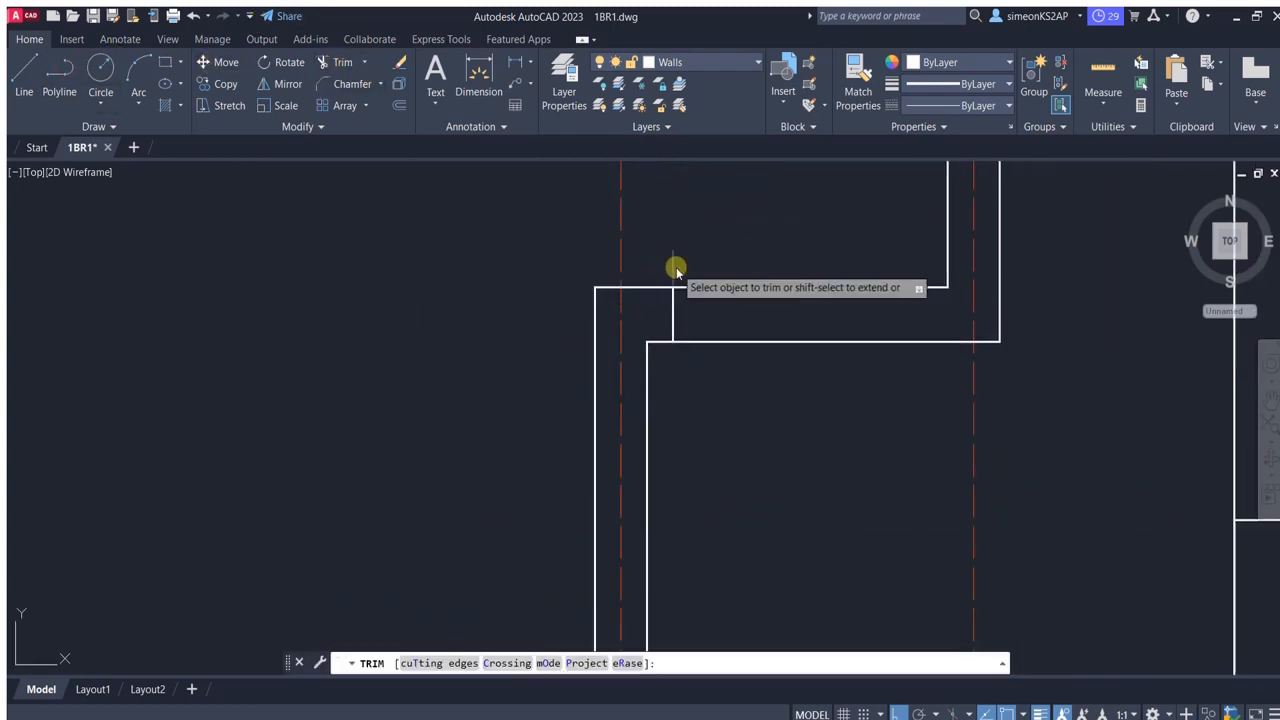
{"action": "left_click", "coordinate": [676, 271]}
{"action": "key", "text": "Escape"}
Offset the jamb line in the living room's short north wall 90 to the east to mark the door opening.
{"action": "left_click", "coordinate": [400, 105]}
{"action": "key", "text": "Return"}
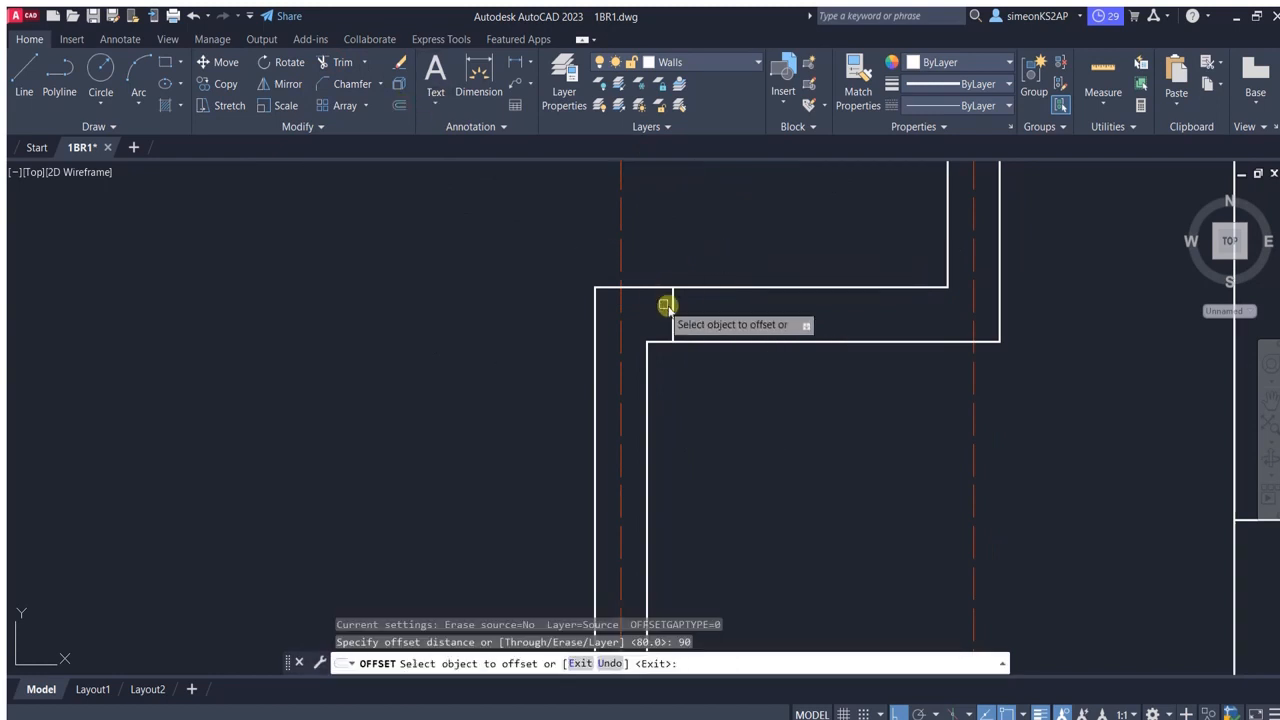
{"action": "left_click", "coordinate": [669, 306]}
{"action": "left_click", "coordinate": [925, 441]}
{"action": "scroll", "coordinate": [861, 426], "scroll_direction": "down", "scroll_amount": 2}
{"action": "key", "text": "Escape"}
{"action": "scroll", "coordinate": [680, 385], "scroll_direction": "down", "scroll_amount": 2}
{"action": "middle_click_drag", "start_coordinate": [780, 491], "coordinate": [775, 433]}
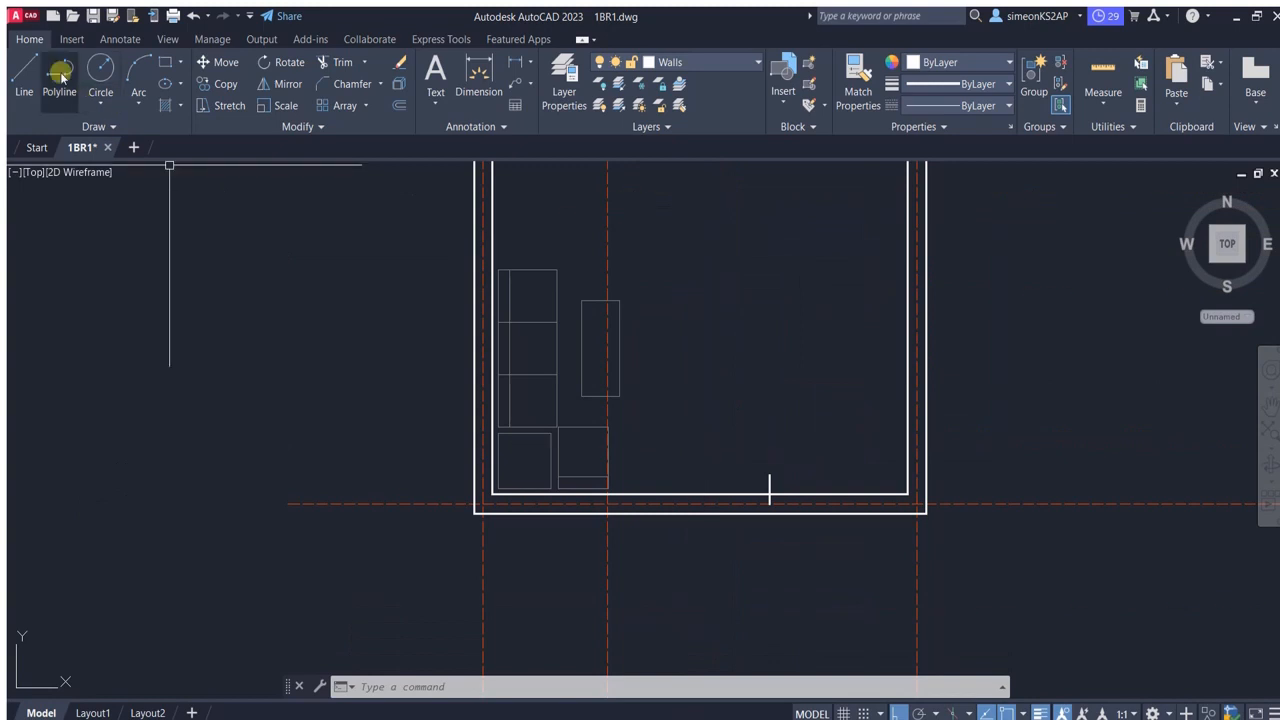
Draw a jamb polyline across the south wall, 160 east of the outer southwest corner, ending at the wall's inner face.
{"action": "left_click", "coordinate": [60, 75]}
{"action": "scroll", "coordinate": [500, 495], "scroll_direction": "up", "scroll_amount": 3}
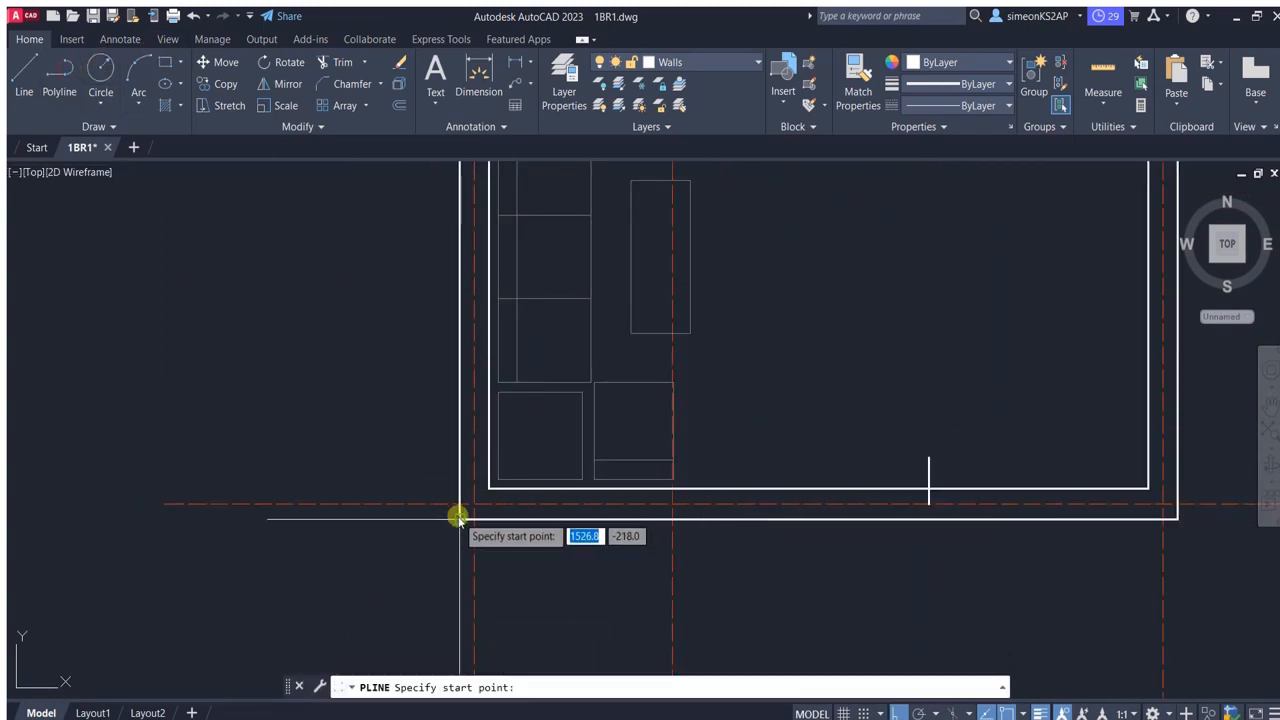
{"action": "key", "text": "Return"}
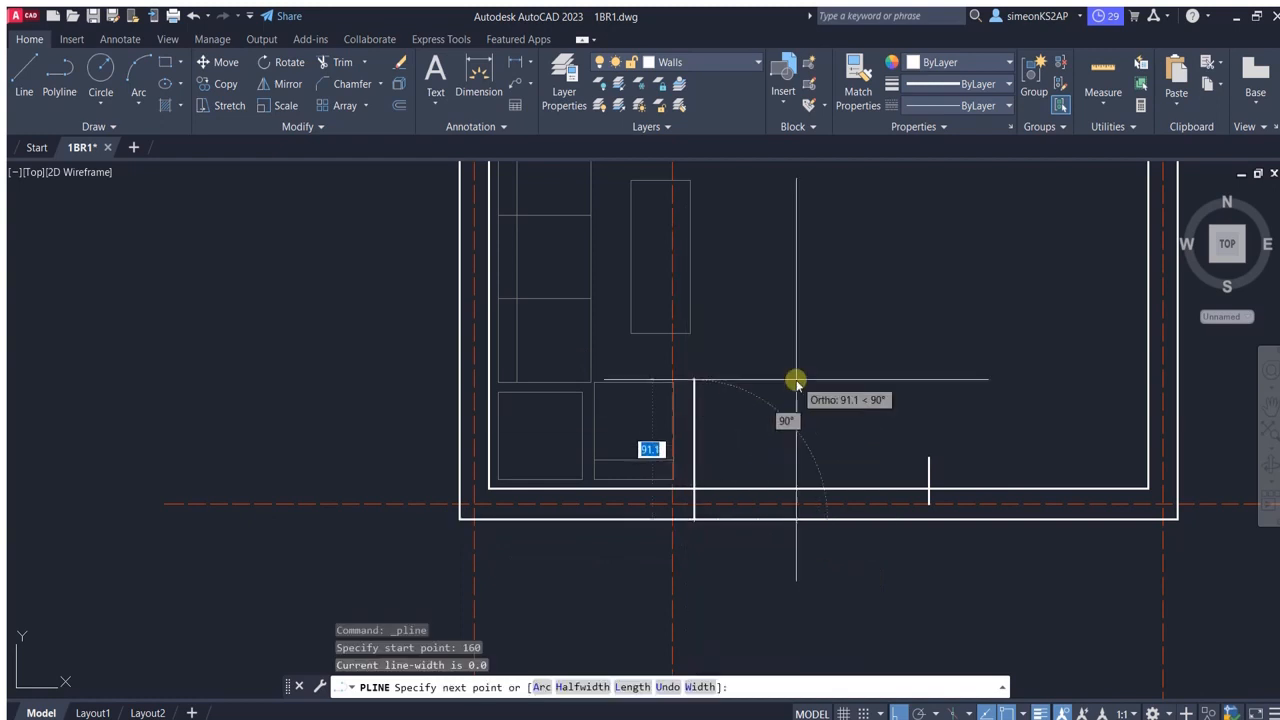
{"action": "scroll", "coordinate": [683, 484], "scroll_direction": "up", "scroll_amount": 3}
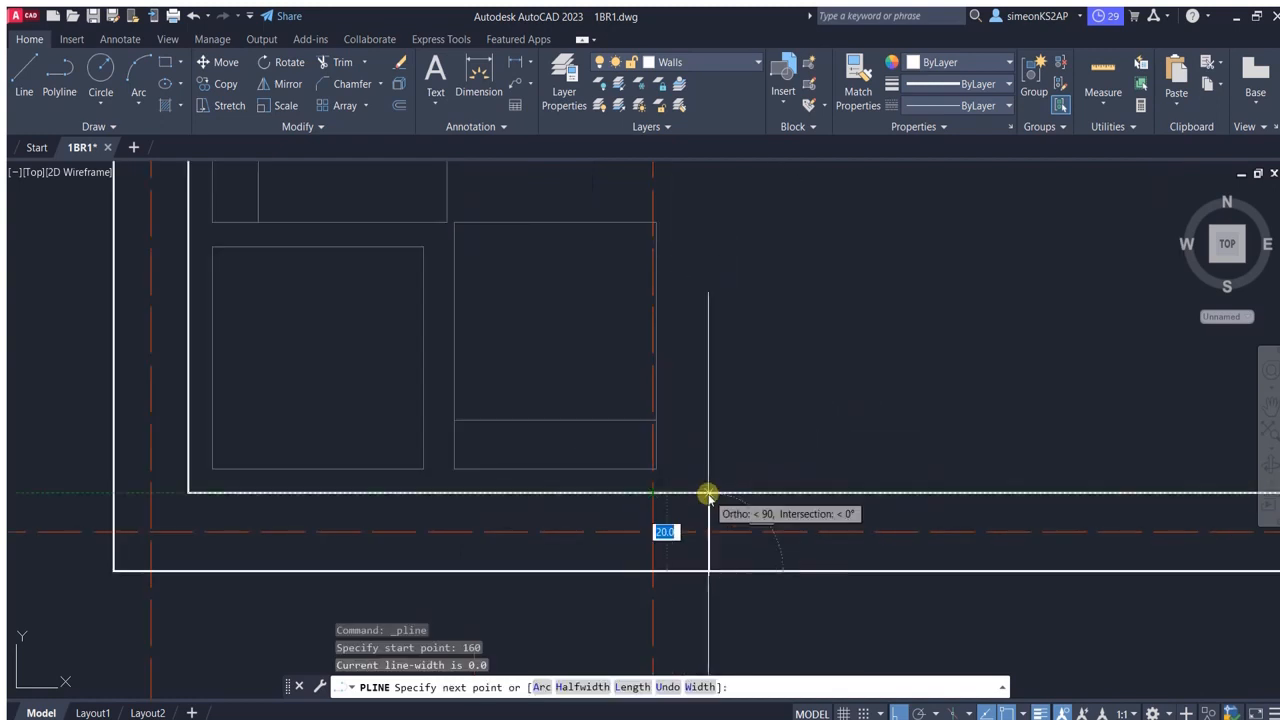
{"action": "left_click", "coordinate": [708, 493]}
{"action": "key", "text": "Escape"}
{"action": "scroll", "coordinate": [775, 415], "scroll_direction": "down", "scroll_amount": 3}
{"action": "scroll", "coordinate": [772, 385], "scroll_direction": "up", "scroll_amount": 1}
{"action": "scroll", "coordinate": [720, 410], "scroll_direction": "down", "scroll_amount": 2}
{"action": "scroll", "coordinate": [754, 409], "scroll_direction": "up", "scroll_amount": 2}
{"action": "middle_click_drag", "start_coordinate": [754, 409], "coordinate": [686, 363]}
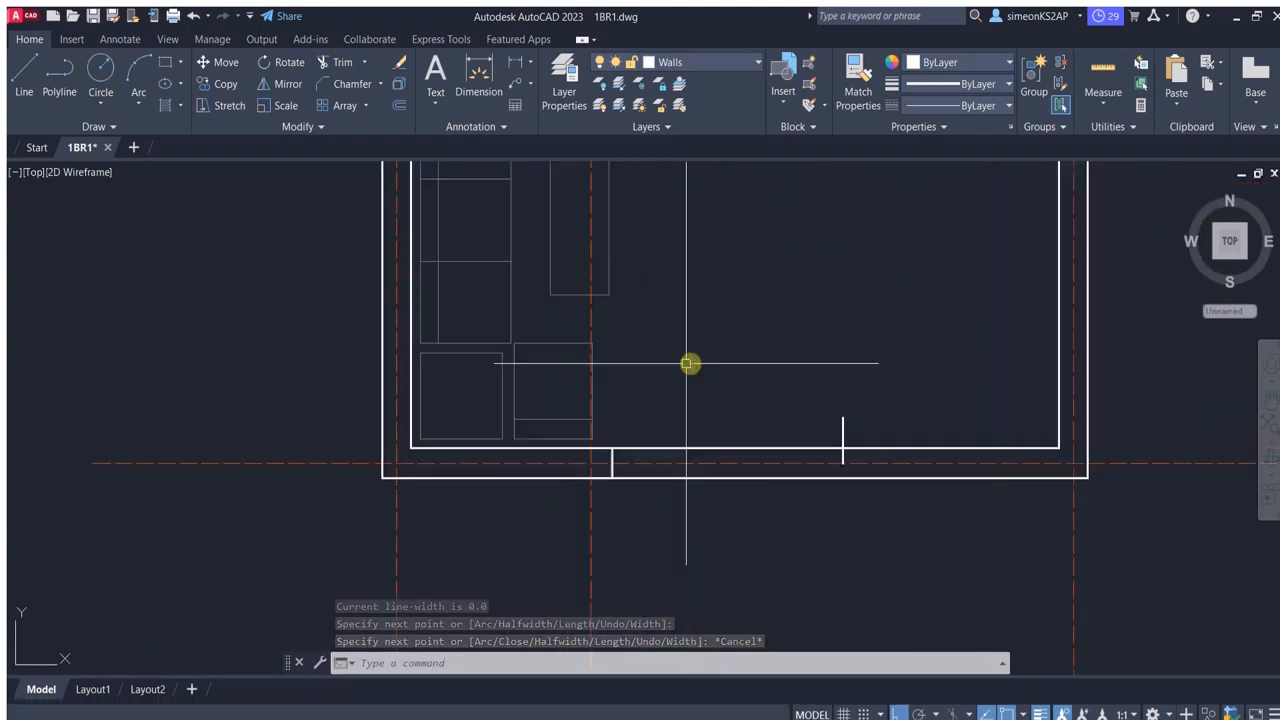
{"action": "scroll", "coordinate": [757, 385], "scroll_direction": "down", "scroll_amount": 1}
{"action": "middle_click_drag", "start_coordinate": [771, 371], "coordinate": [711, 376]}
{"action": "left_click", "coordinate": [399, 106]}
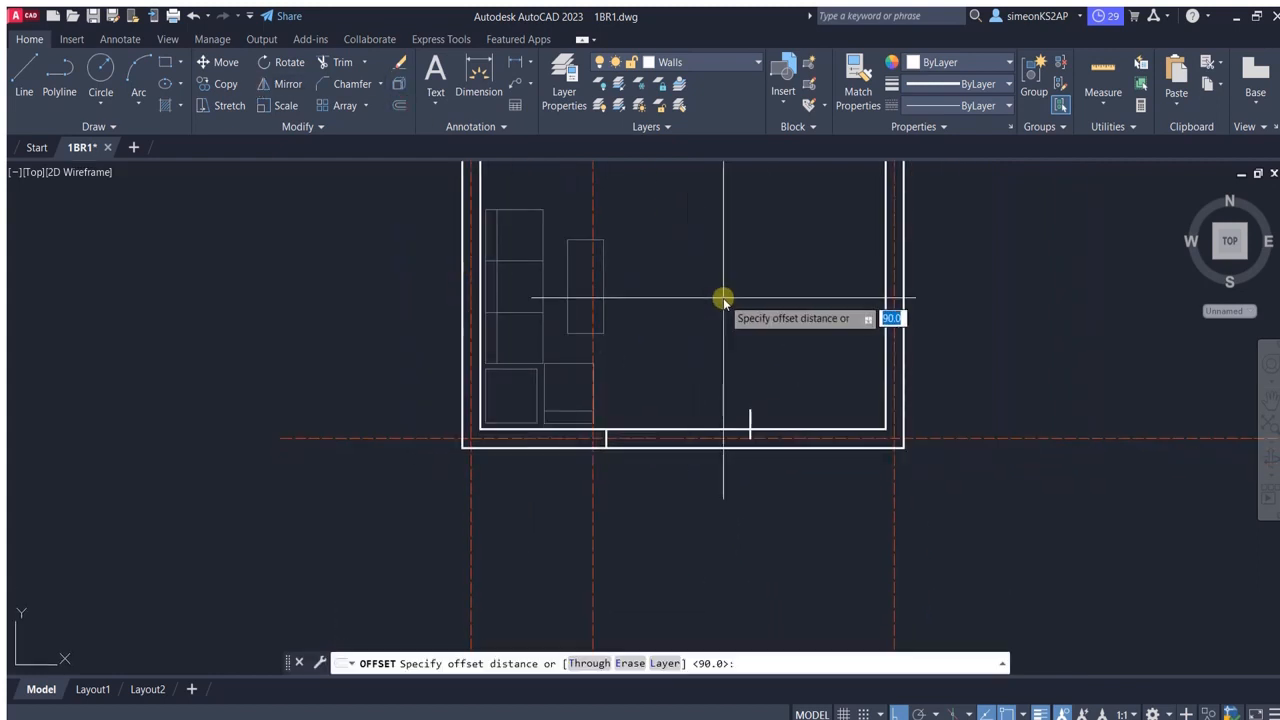
{"action": "type", "text": "120"}
{"action": "key", "text": "Return"}
{"action": "scroll", "coordinate": [609, 437], "scroll_direction": "up", "scroll_amount": 1}
{"action": "left_click", "coordinate": [606, 440]}
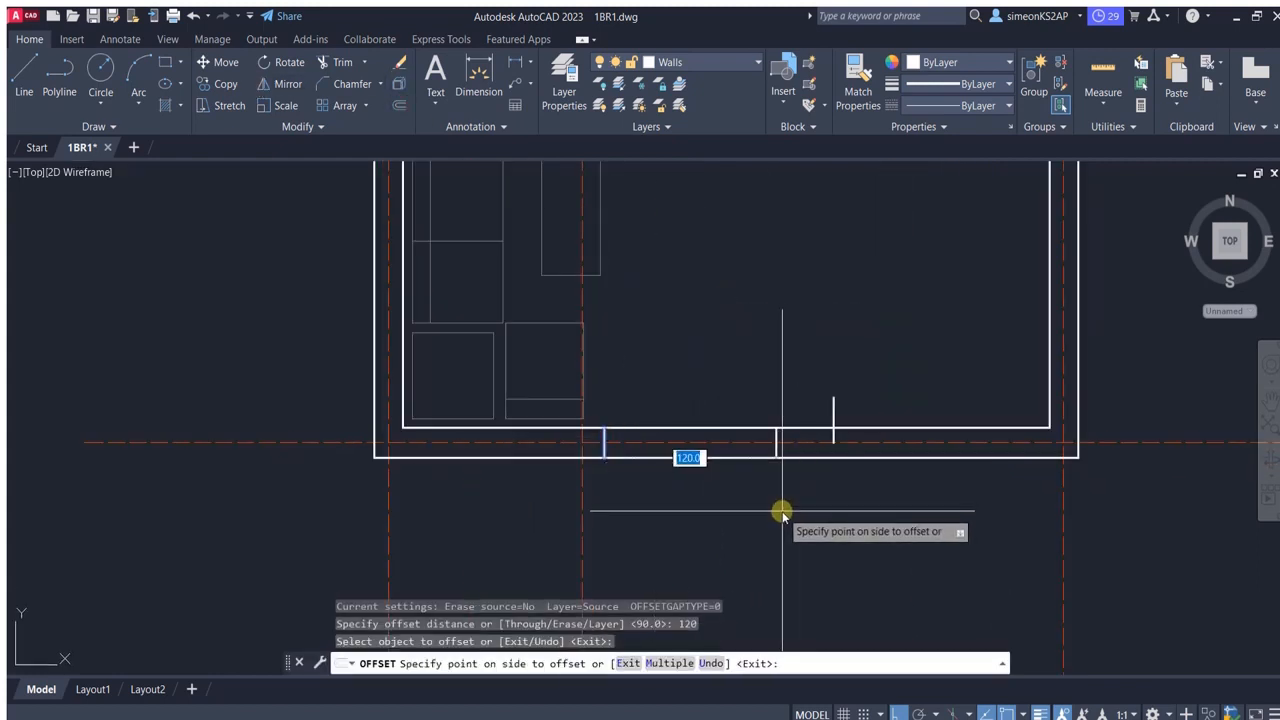
{"action": "key", "text": "Escape"}
{"action": "scroll", "coordinate": [780, 514], "scroll_direction": "down", "scroll_amount": 1}
Draw a second jamb polyline across the south wall, starting 200 west of the inner southeast corner and running down past the outer face.
{"action": "left_click", "coordinate": [59, 80]}
{"action": "scroll", "coordinate": [950, 428], "scroll_direction": "up", "scroll_amount": 1}
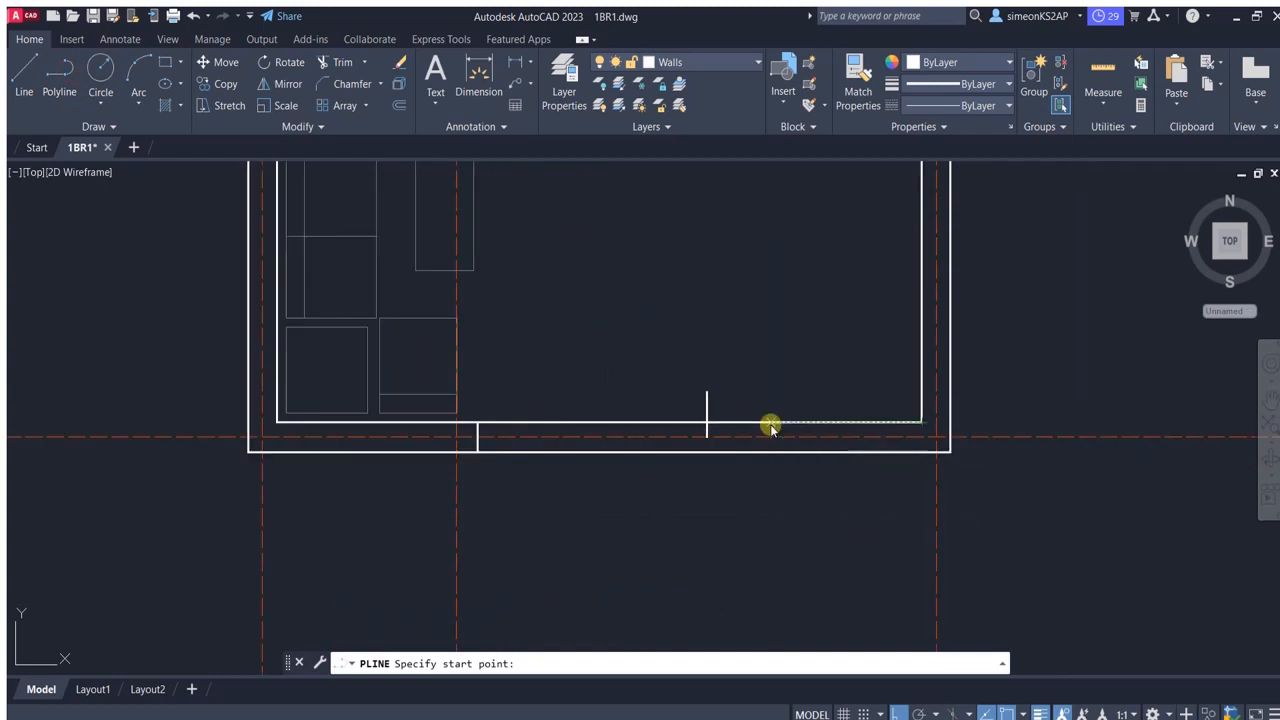
{"action": "type", "text": "200"}
{"action": "key", "text": "Return"}
{"action": "scroll", "coordinate": [638, 440], "scroll_direction": "down", "scroll_amount": 1}
{"action": "scroll", "coordinate": [641, 437], "scroll_direction": "up", "scroll_amount": 2}
{"action": "key", "text": "Escape"}
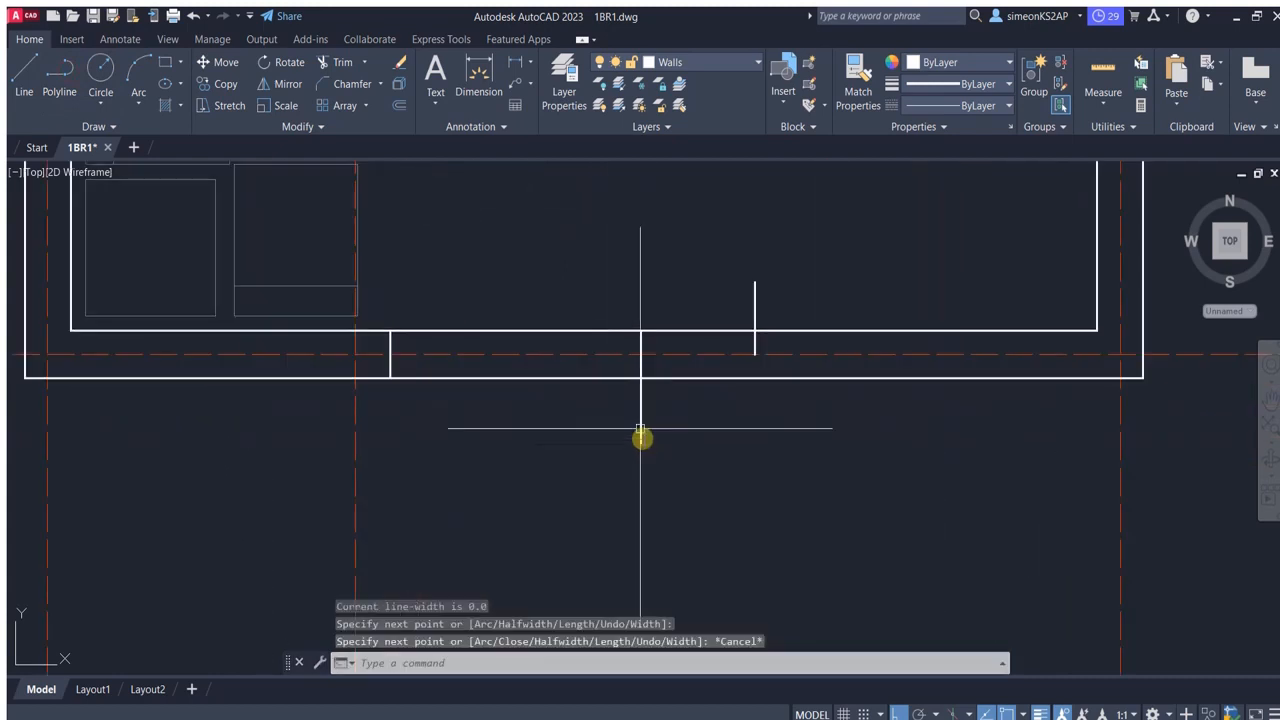
Trim the second jamb's excess below the south wall and delete the stray short vertical line east of it.
{"action": "left_click", "coordinate": [342, 62]}
{"action": "left_click", "coordinate": [640, 410]}
{"action": "key", "text": "Escape"}
{"action": "left_click", "coordinate": [755, 297]}
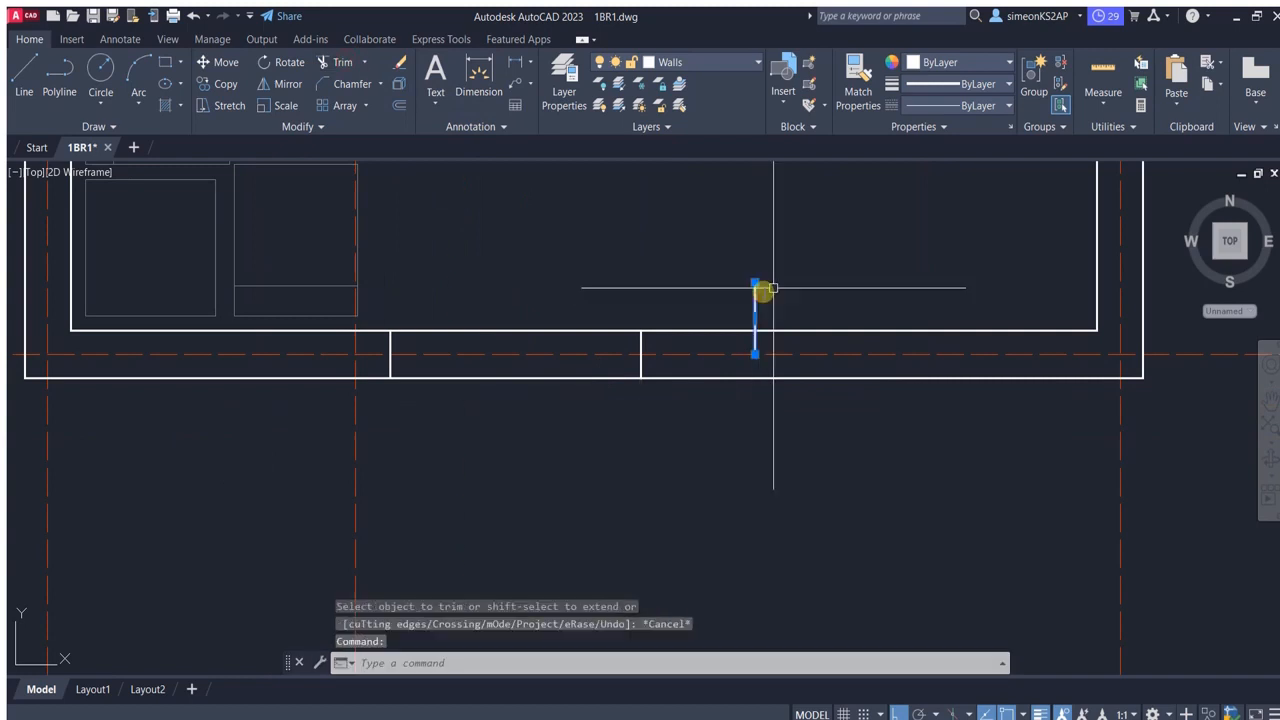
{"action": "key", "text": "Delete"}
{"action": "scroll", "coordinate": [540, 330], "scroll_direction": "down", "scroll_amount": 2}
Measure the width of the opening between the two jambs in the south wall.
{"action": "left_click", "coordinate": [480, 78]}
{"action": "scroll", "coordinate": [623, 331], "scroll_direction": "up", "scroll_amount": 2}
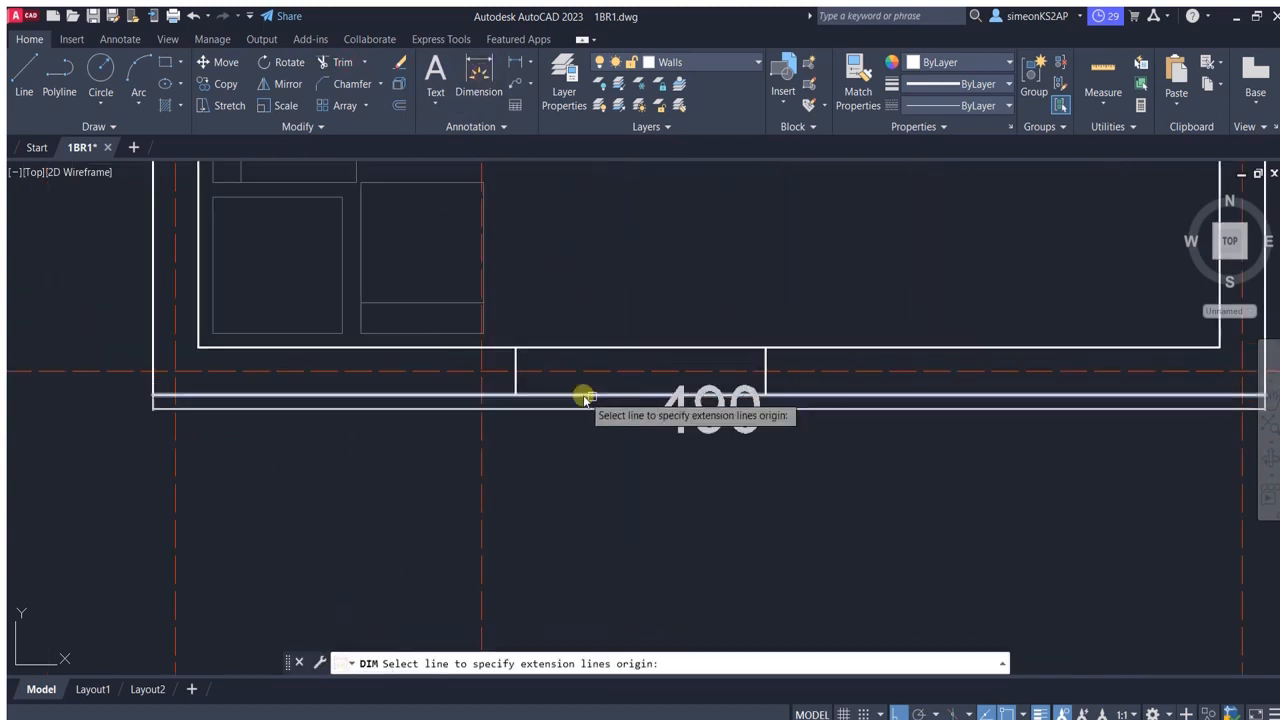
{"action": "left_click", "coordinate": [515, 395]}
{"action": "scroll", "coordinate": [765, 402], "scroll_direction": "down", "scroll_amount": 3}
{"action": "key", "text": "Escape"}
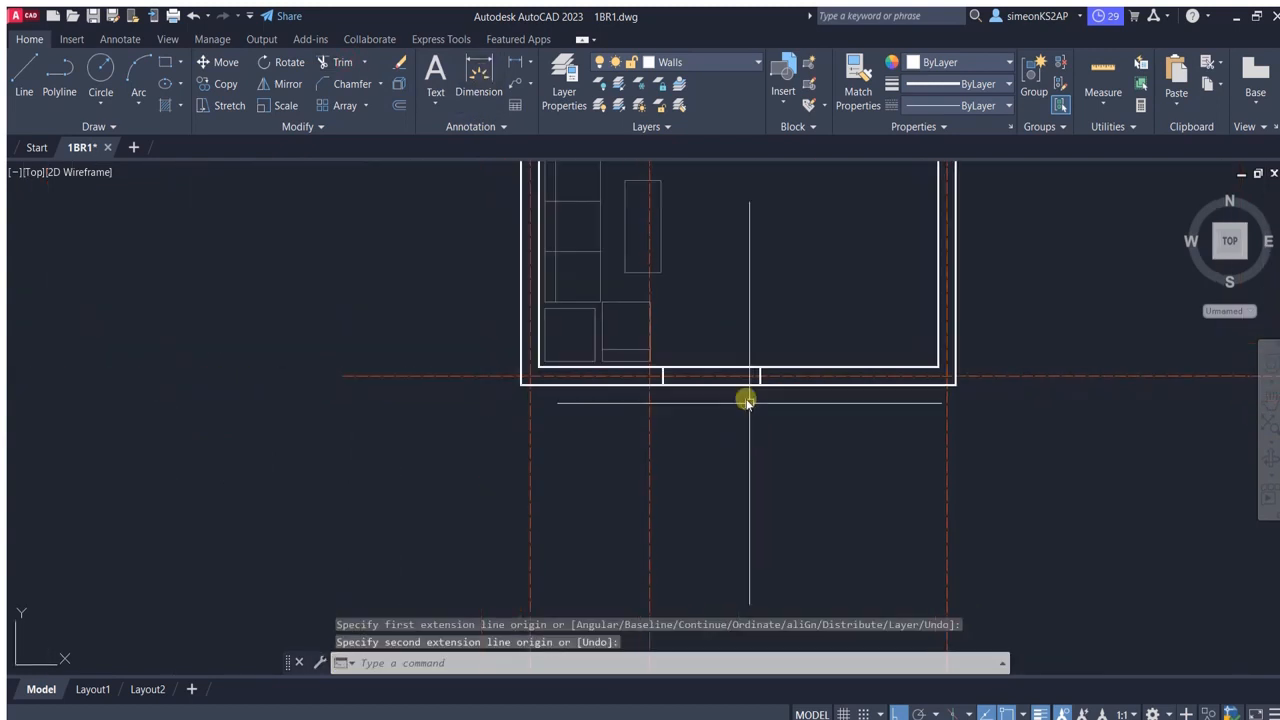
{"action": "scroll", "coordinate": [746, 394], "scroll_direction": "up", "scroll_amount": 2}
{"action": "middle_click_drag", "start_coordinate": [710, 408], "coordinate": [733, 421]}
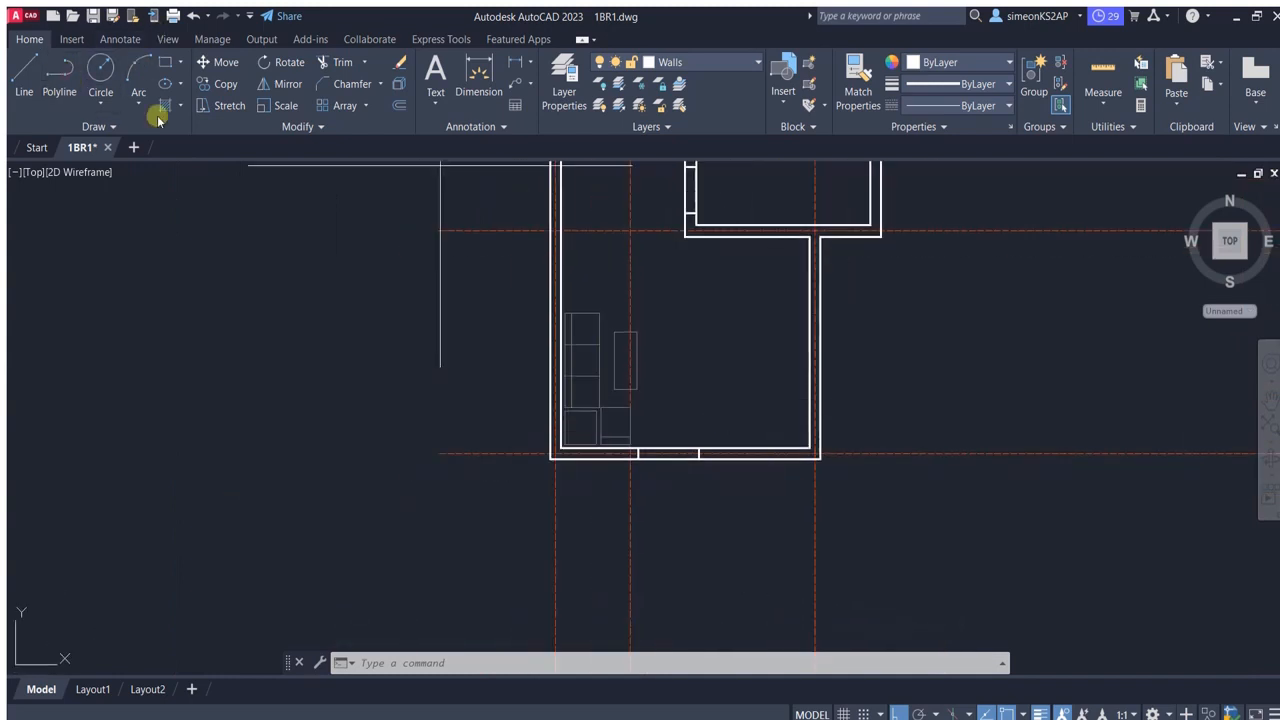
Draw a vertical polyline from the inner end of the south wall's east jamb north into the room as a partition face.
{"action": "left_click", "coordinate": [59, 80]}
{"action": "scroll", "coordinate": [684, 421], "scroll_direction": "up", "scroll_amount": 2}
{"action": "left_click", "coordinate": [724, 490]}
{"action": "scroll", "coordinate": [727, 528], "scroll_direction": "down", "scroll_amount": 1}
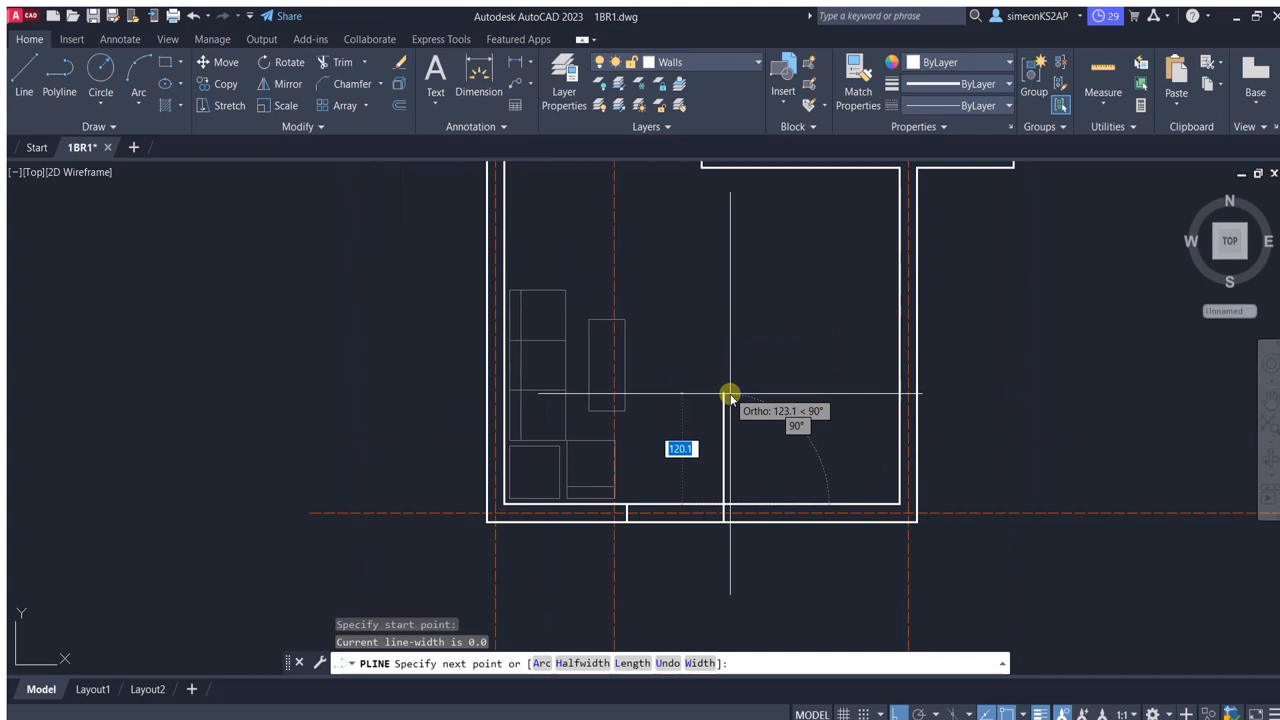
{"action": "left_click", "coordinate": [720, 289]}
{"action": "key", "text": "Escape"}
{"action": "scroll", "coordinate": [766, 366], "scroll_direction": "down", "scroll_amount": 2}
{"action": "middle_click_drag", "start_coordinate": [776, 377], "coordinate": [708, 354]}
Offset the vertical partition line 10 to the east to give the partition its thickness.
{"action": "left_click", "coordinate": [59, 80]}
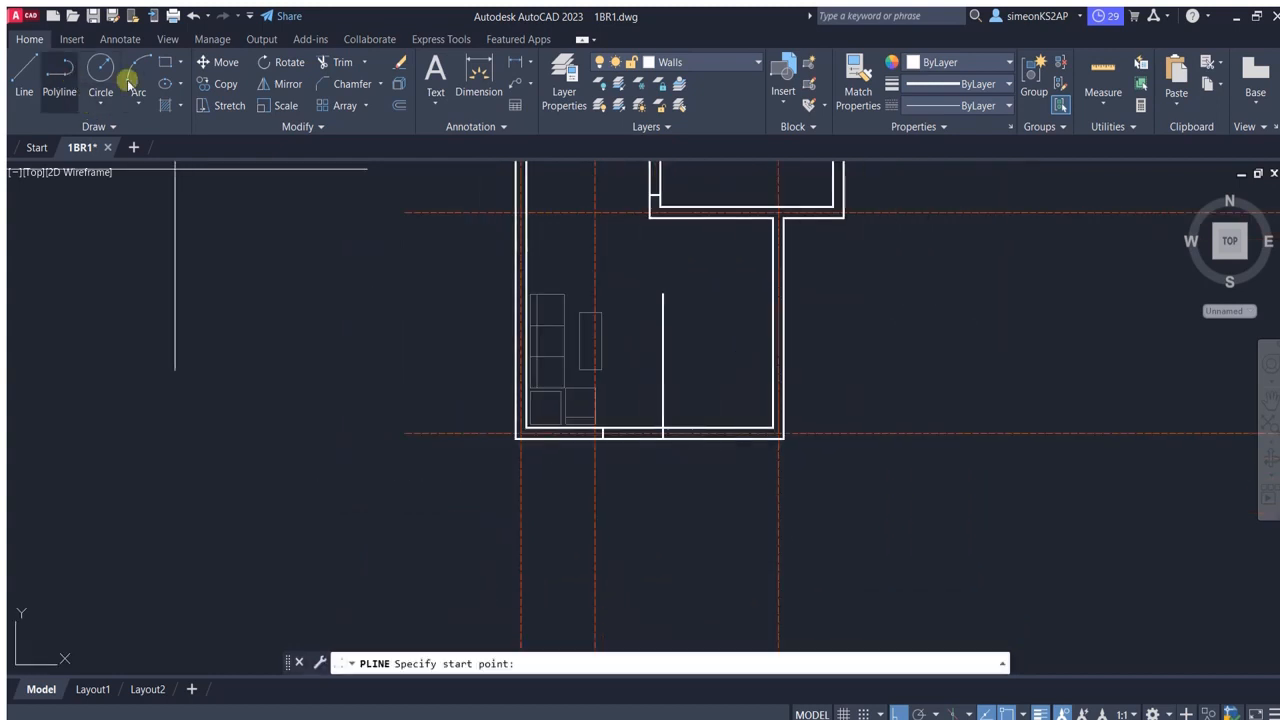
{"action": "key", "text": "Escape"}
{"action": "type", "text": "o"}
{"action": "key", "text": "Return"}
{"action": "type", "text": "10"}
{"action": "key", "text": "Return"}
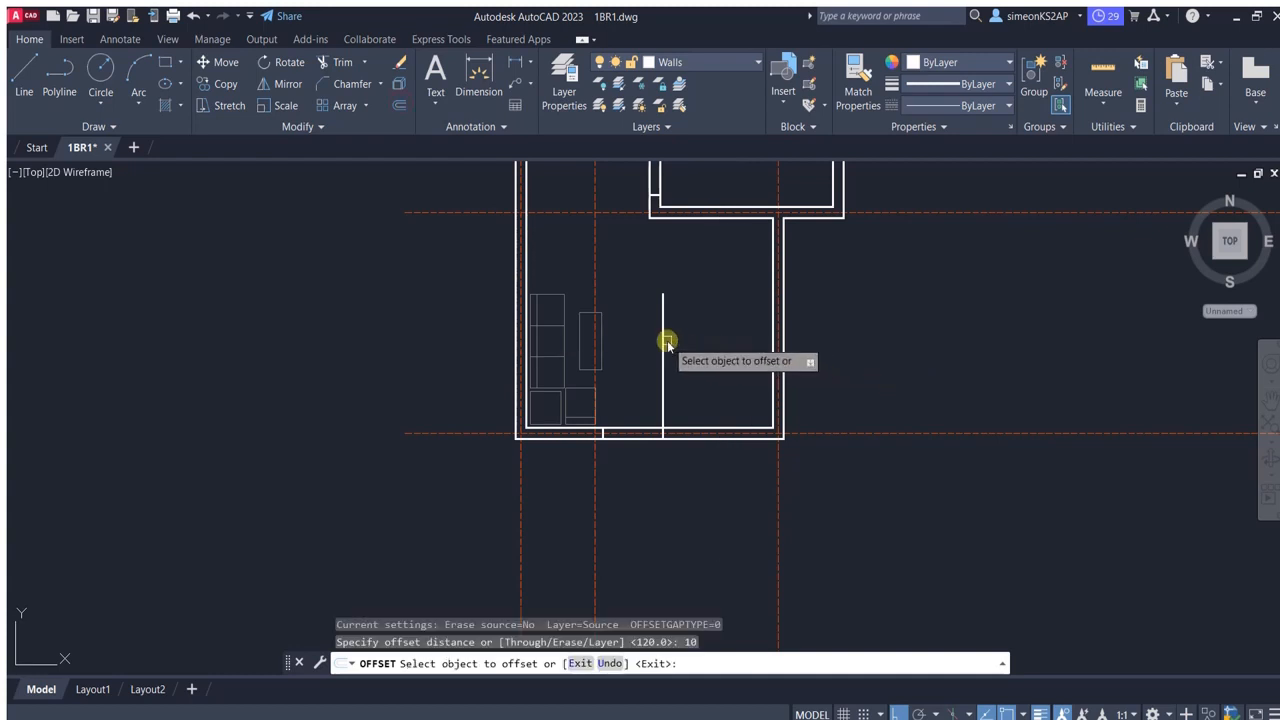
{"action": "left_click", "coordinate": [663, 343]}
{"action": "left_click", "coordinate": [670, 380]}
{"action": "key", "text": "Escape"}
Trim both south wall faces between the jambs and the inner wall face between the two partition lines.
{"action": "scroll", "coordinate": [670, 418], "scroll_direction": "up", "scroll_amount": 2}
{"action": "left_click", "coordinate": [337, 62]}
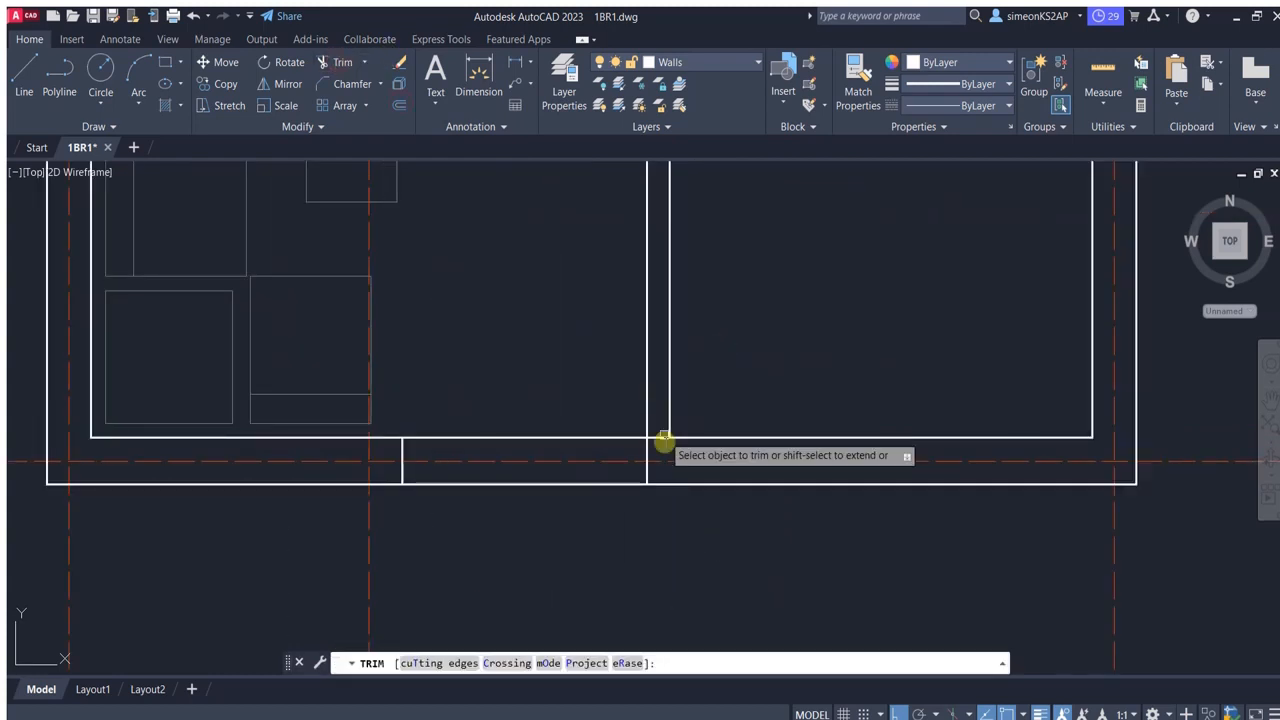
{"action": "left_click", "coordinate": [649, 447]}
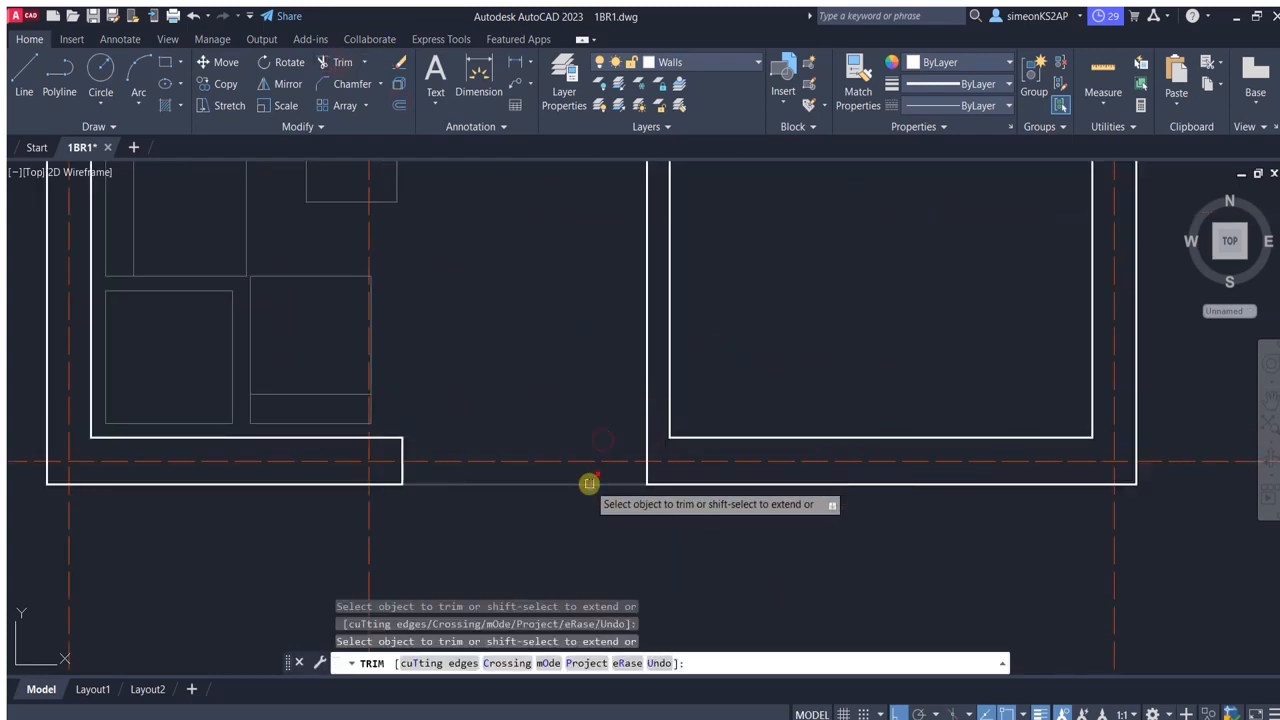
{"action": "left_click", "coordinate": [589, 484]}
{"action": "scroll", "coordinate": [620, 485], "scroll_direction": "down", "scroll_amount": 4}
{"action": "key", "text": "Escape"}
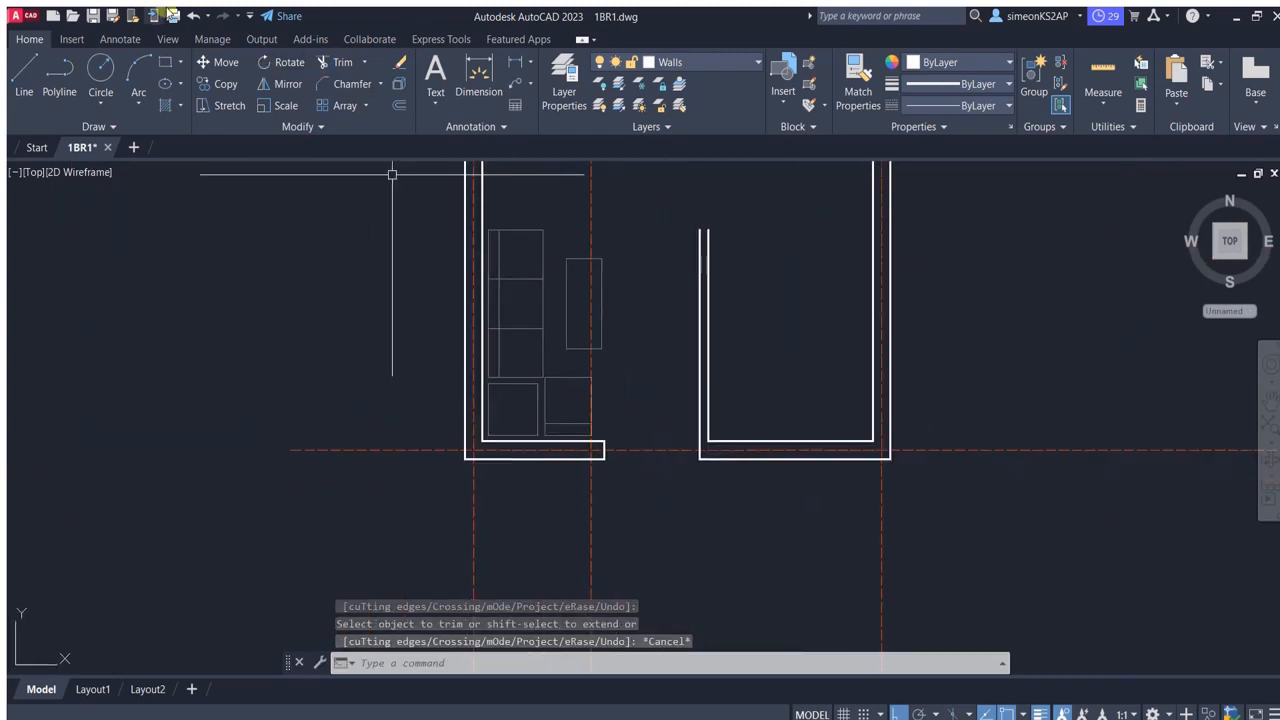
Close the partition's open north end with a 10-long polyline between its two faces.
{"action": "left_click", "coordinate": [60, 66]}
{"action": "scroll", "coordinate": [685, 224], "scroll_direction": "up", "scroll_amount": 5}
{"action": "left_click", "coordinate": [768, 254]}
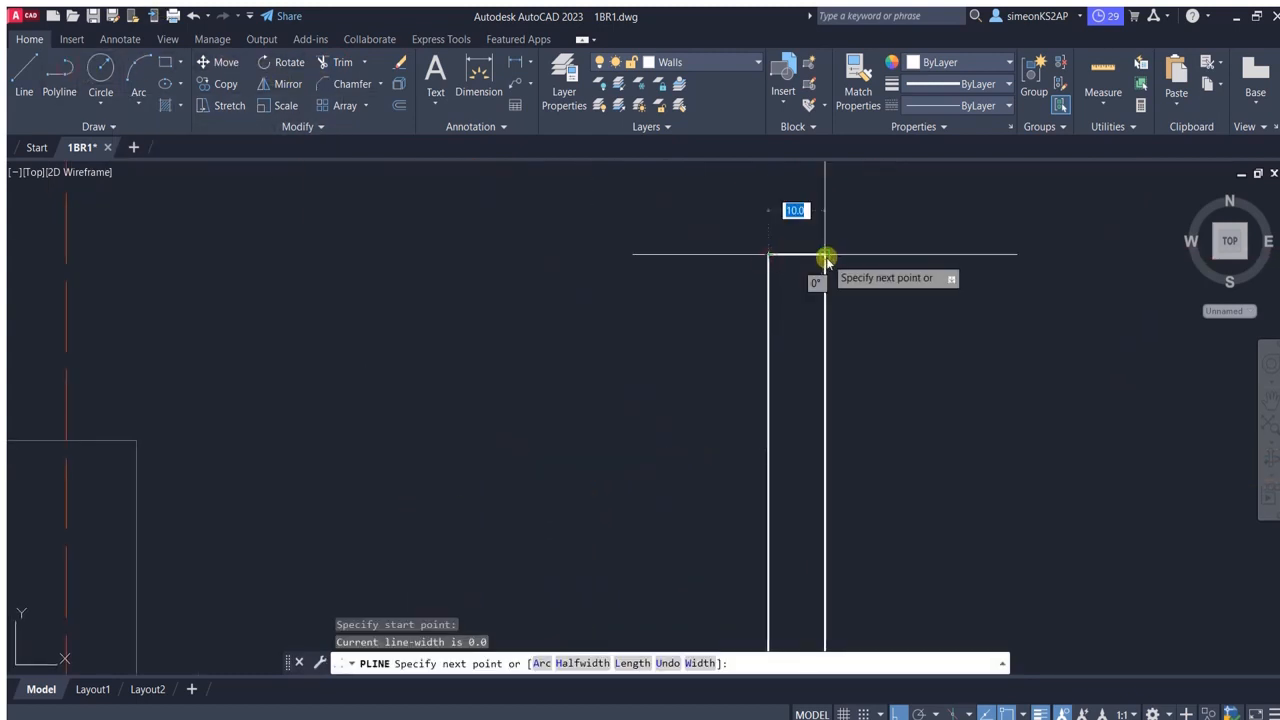
{"action": "left_click", "coordinate": [825, 254]}
{"action": "key", "text": "Escape"}
{"action": "scroll", "coordinate": [819, 293], "scroll_direction": "down", "scroll_amount": 5}
{"action": "scroll", "coordinate": [923, 443], "scroll_direction": "up", "scroll_amount": 1}
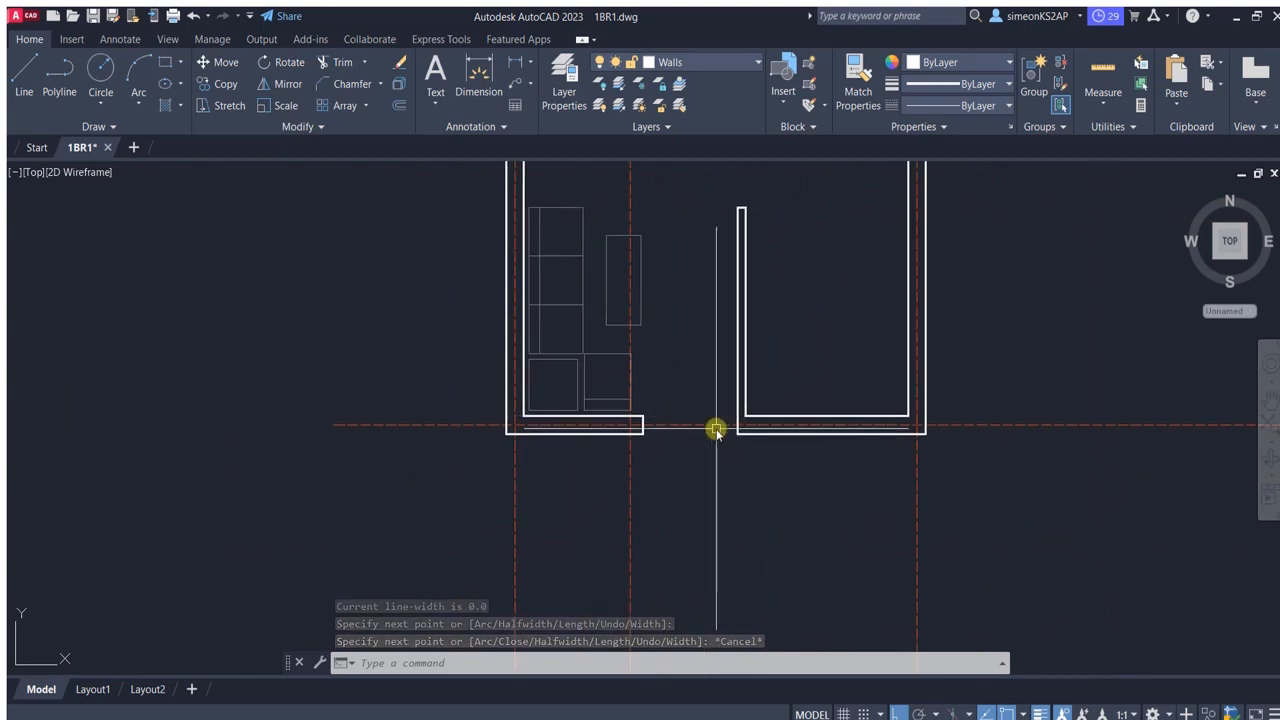
Offset the west jamb of the south opening eastward to place a new jamb line just west of the partition.
{"action": "middle_click_drag", "start_coordinate": [716, 430], "coordinate": [724, 420]}
{"action": "left_click", "coordinate": [70, 85]}
{"action": "scroll", "coordinate": [690, 432], "scroll_direction": "up", "scroll_amount": 4}
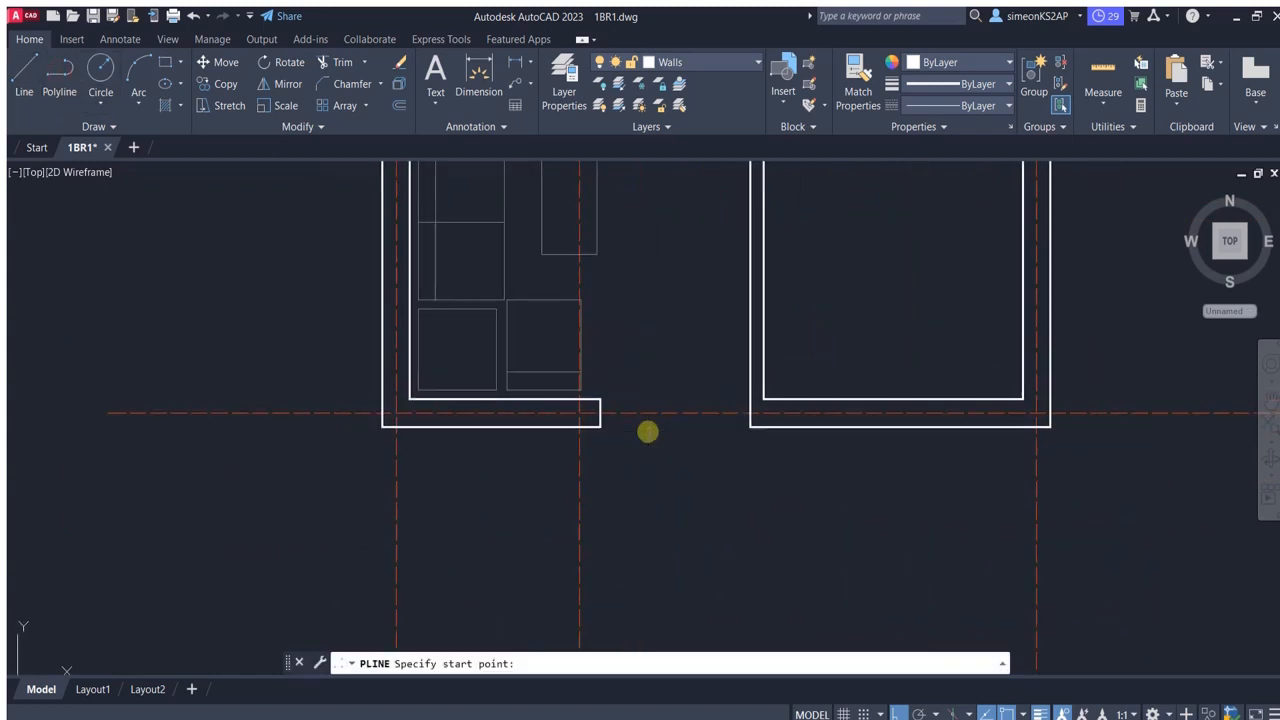
{"action": "key", "text": "Escape"}
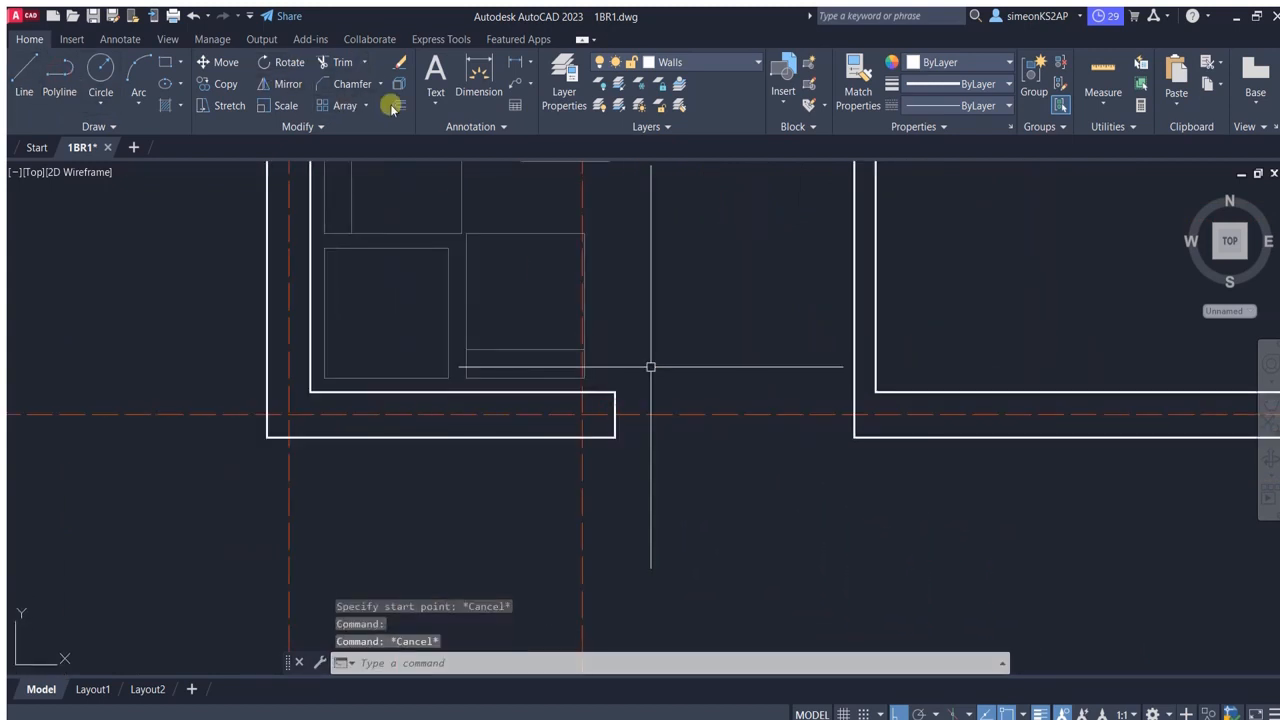
{"action": "type", "text": "o"}
{"action": "key", "text": "Return"}
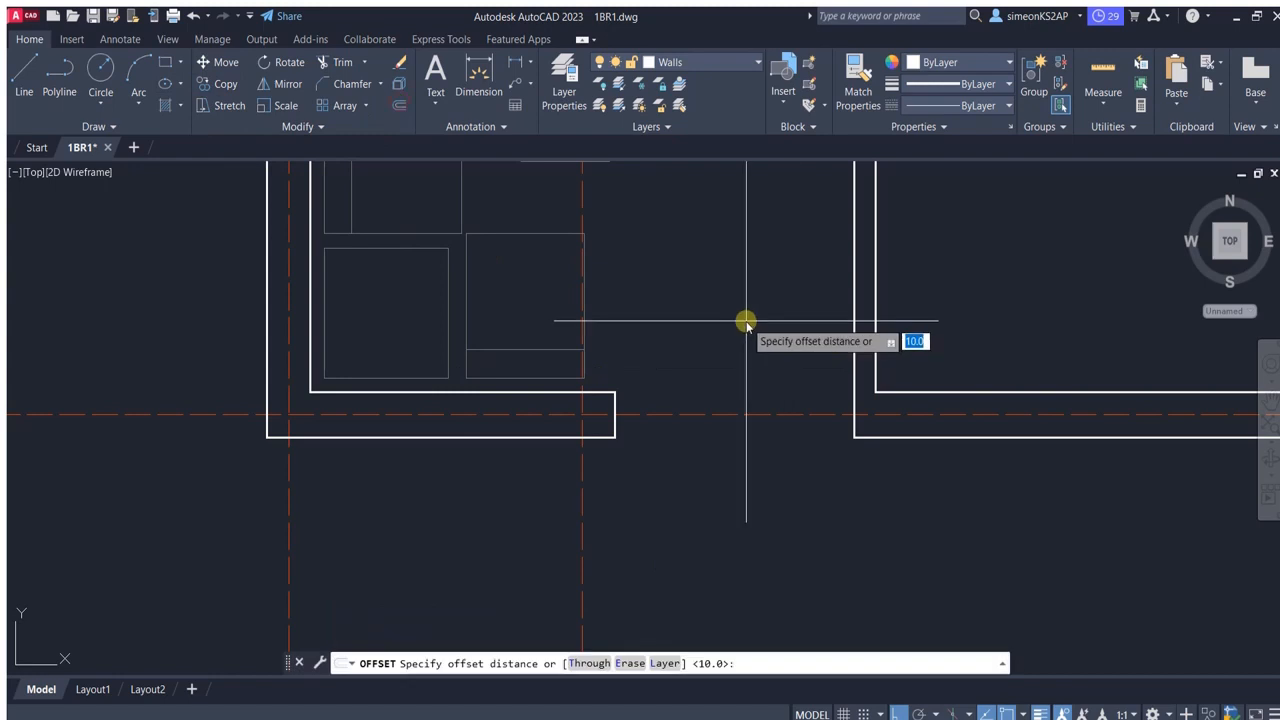
{"action": "key", "text": "Return"}
{"action": "left_click", "coordinate": [616, 411]}
{"action": "left_click", "coordinate": [771, 477]}
{"action": "key", "text": "Escape"}
{"action": "scroll", "coordinate": [856, 370], "scroll_direction": "up", "scroll_amount": 2}
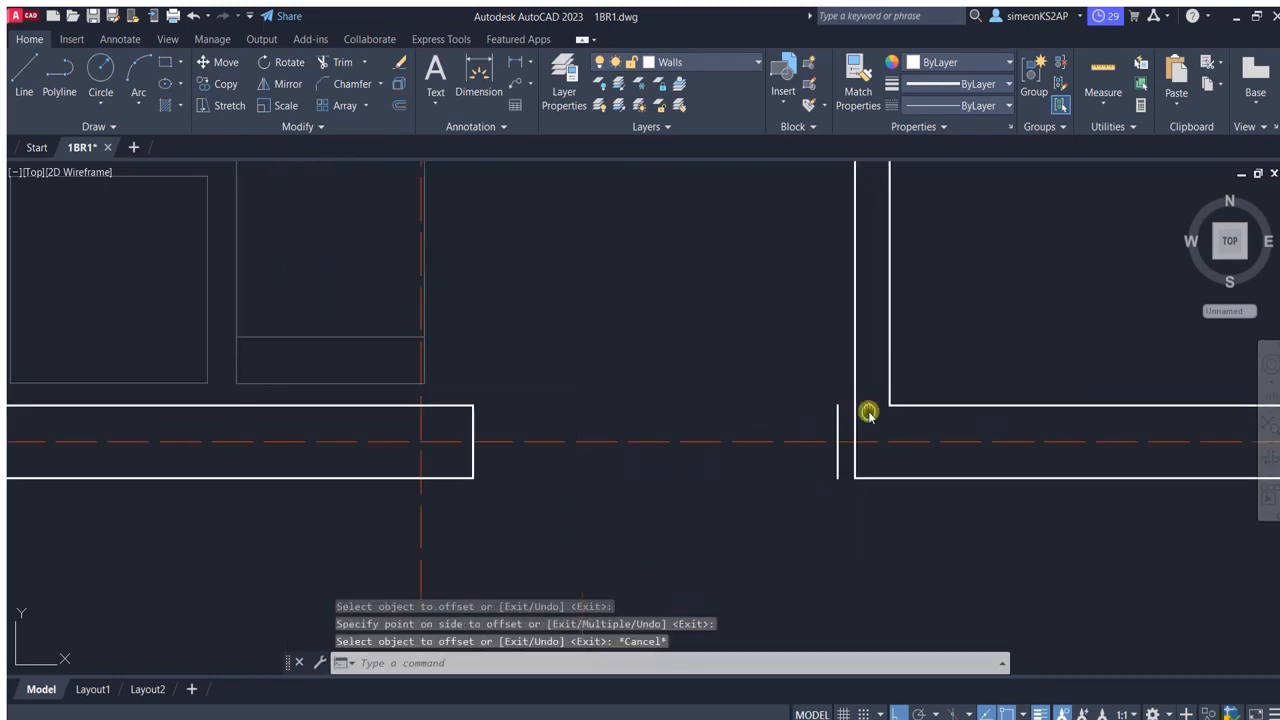
Draw a short horizontal polyline from the new jamb's upper end east across the partition's west face.
{"action": "scroll", "coordinate": [440, 215], "scroll_direction": "down", "scroll_amount": 2}
{"action": "left_click", "coordinate": [59, 75]}
{"action": "scroll", "coordinate": [670, 355], "scroll_direction": "up", "scroll_amount": 2}
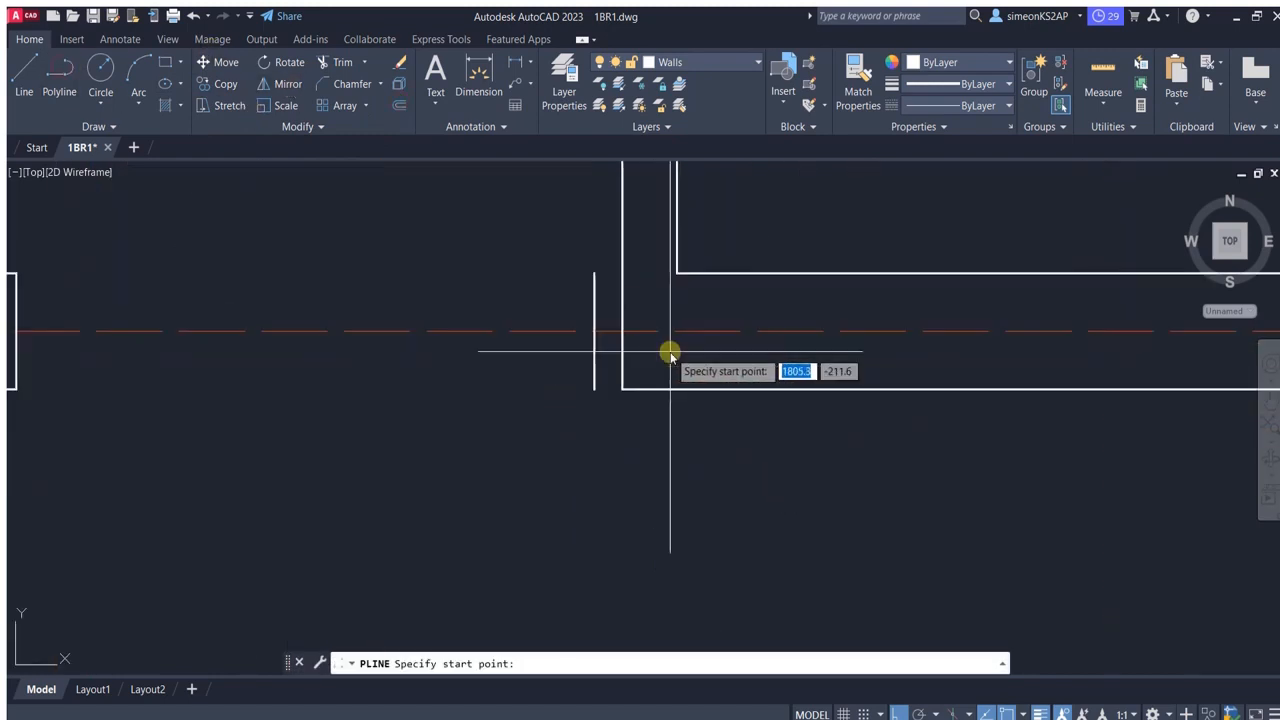
{"action": "left_click", "coordinate": [595, 272]}
{"action": "left_click", "coordinate": [661, 273]}
{"action": "key", "text": "Escape"}
Stretch the west end of the south wall's outer line to the lower end of the new jamb.
{"action": "left_click", "coordinate": [645, 390]}
{"action": "left_click", "coordinate": [622, 389]}
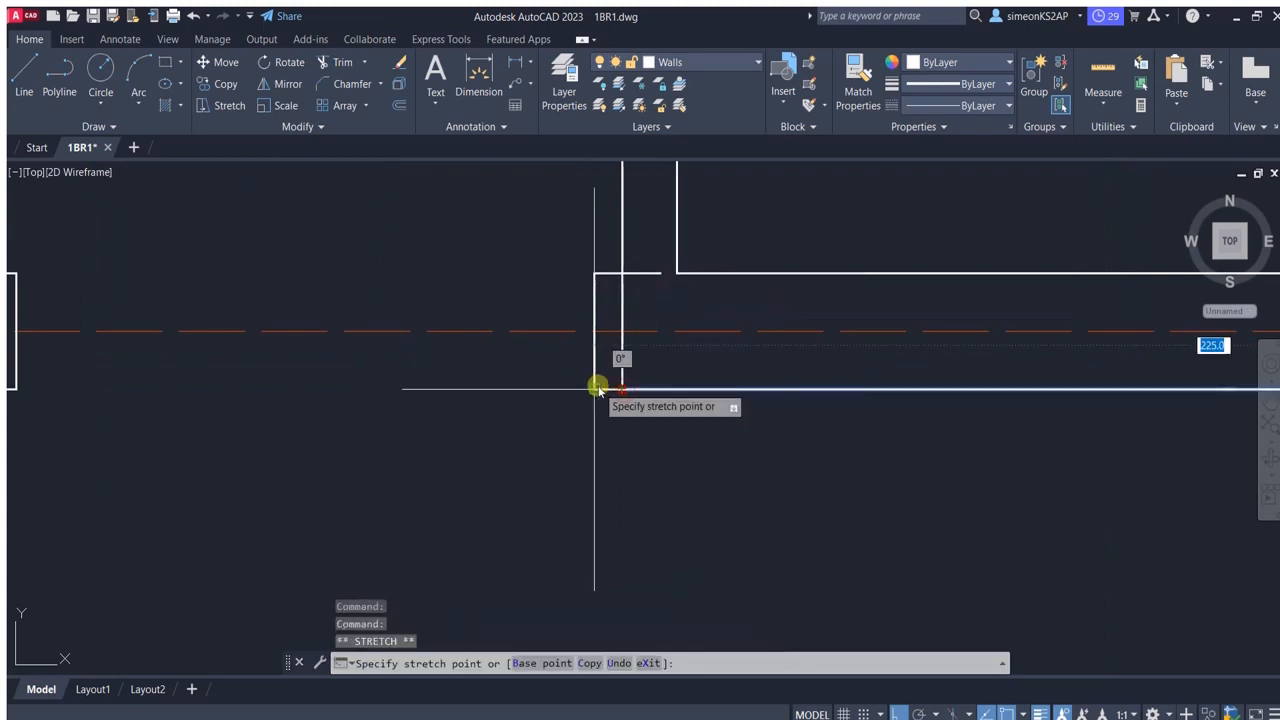
{"action": "left_click", "coordinate": [595, 388]}
{"action": "key", "text": "Escape"}
Trim the short line's excess inside the partition and the partition's west face inside the south wall.
{"action": "left_click", "coordinate": [342, 62]}
{"action": "left_click", "coordinate": [643, 275]}
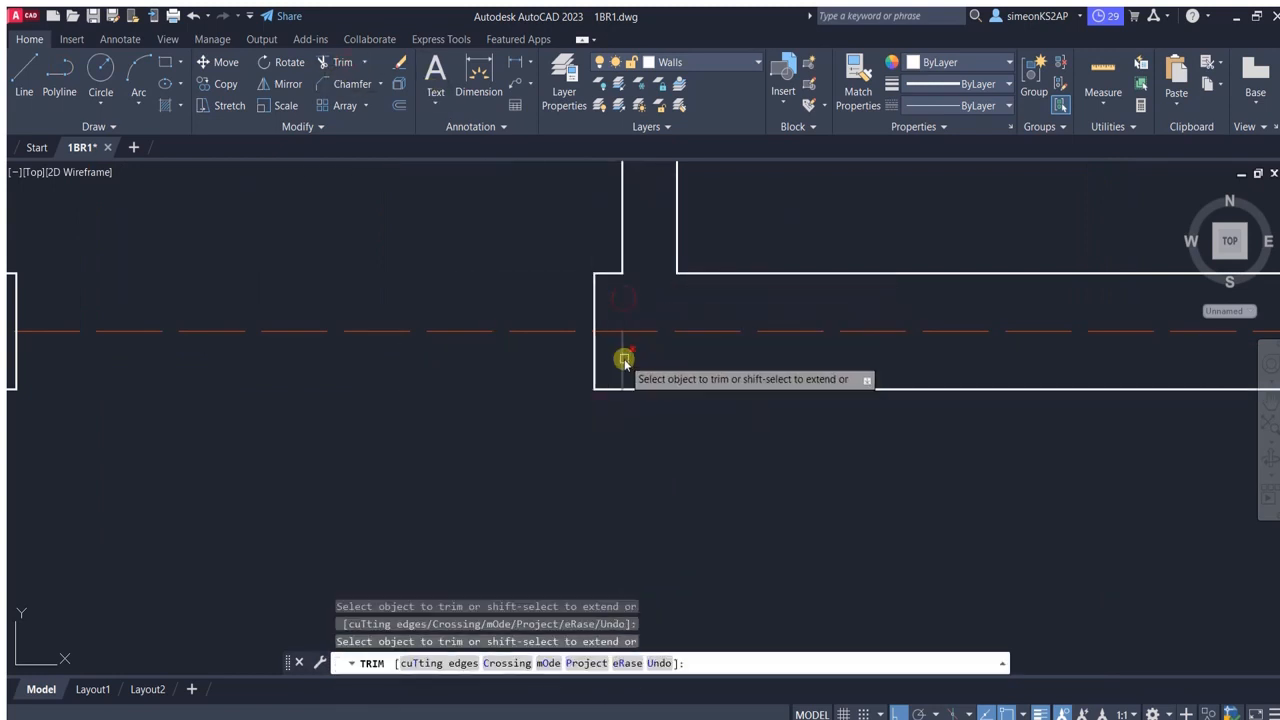
{"action": "scroll", "coordinate": [700, 400], "scroll_direction": "down", "scroll_amount": 3}
{"action": "key", "text": "Escape"}
{"action": "scroll", "coordinate": [728, 370], "scroll_direction": "up", "scroll_amount": 2}
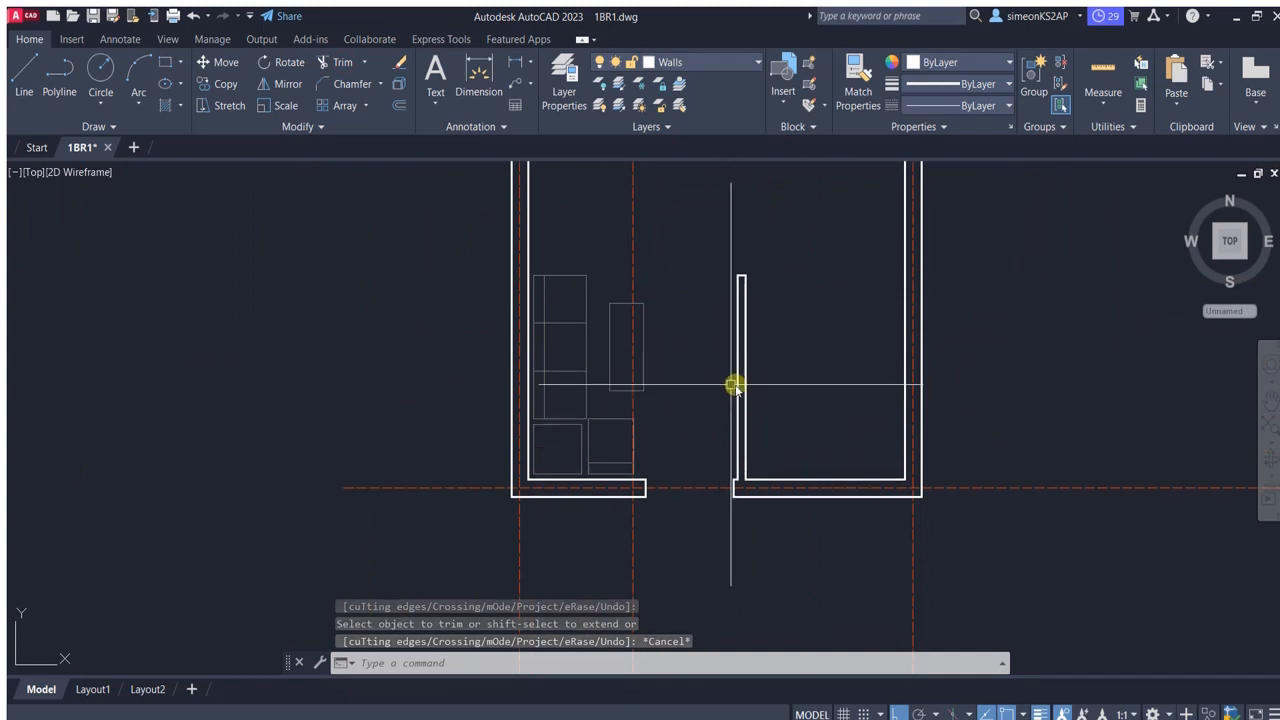
{"action": "scroll", "coordinate": [731, 384], "scroll_direction": "down", "scroll_amount": 3}
{"action": "scroll", "coordinate": [767, 280], "scroll_direction": "up", "scroll_amount": 2}
{"action": "left_click", "coordinate": [342, 62]}
{"action": "scroll", "coordinate": [617, 230], "scroll_direction": "up", "scroll_amount": 1}
{"action": "key", "text": "Escape"}
{"action": "scroll", "coordinate": [703, 329], "scroll_direction": "down", "scroll_amount": 2}
{"action": "scroll", "coordinate": [982, 351], "scroll_direction": "up", "scroll_amount": 1}
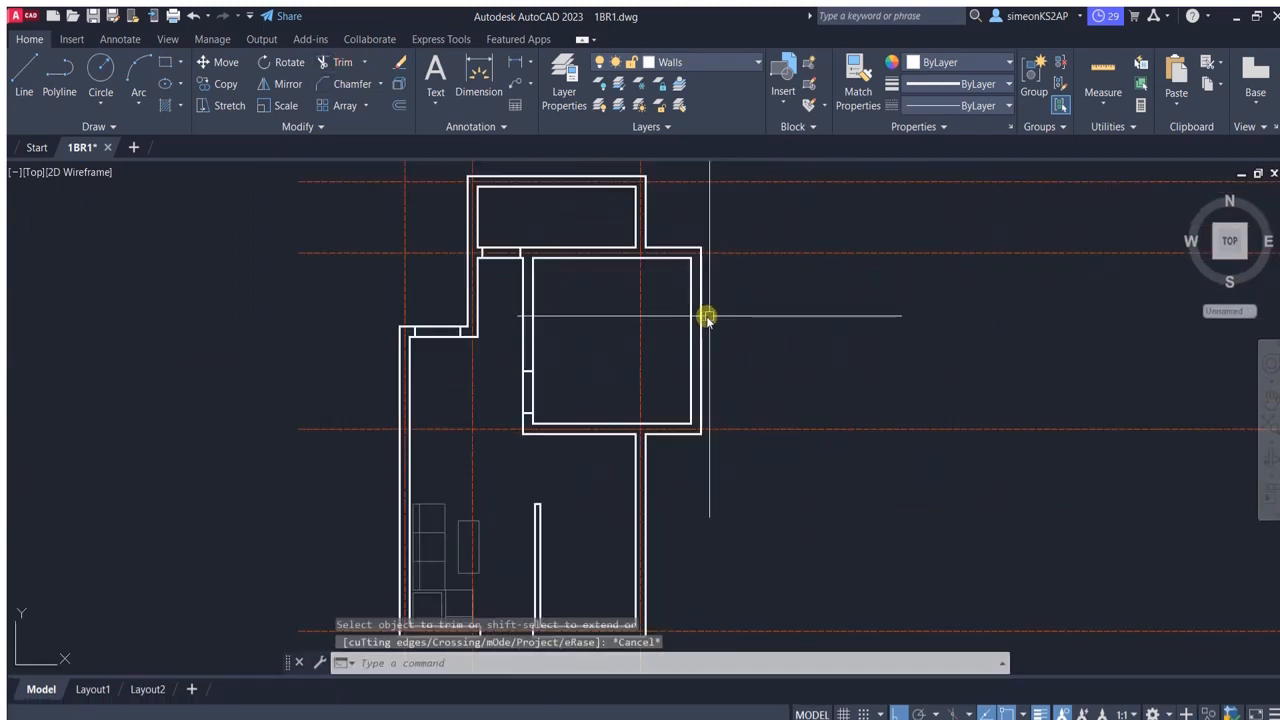
{"action": "scroll", "coordinate": [718, 330], "scroll_direction": "up", "scroll_amount": 3}
{"action": "scroll", "coordinate": [700, 346], "scroll_direction": "down", "scroll_amount": 5}
{"action": "scroll", "coordinate": [666, 336], "scroll_direction": "up", "scroll_amount": 3}
{"action": "scroll", "coordinate": [645, 323], "scroll_direction": "down", "scroll_amount": 2}
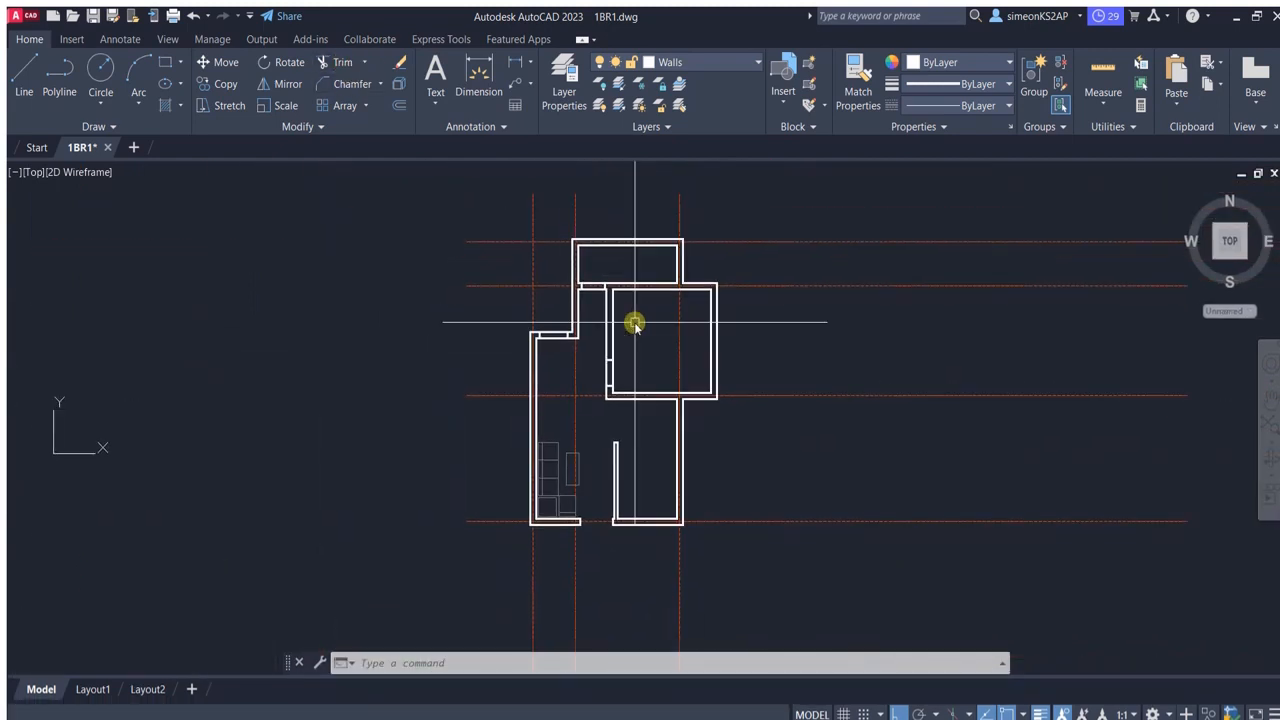
Turn off the layer holding the red grid lines by picking one of them.
{"action": "scroll", "coordinate": [604, 281], "scroll_direction": "up", "scroll_amount": 2}
{"action": "left_click", "coordinate": [342, 62]}
{"action": "key", "text": "Escape"}
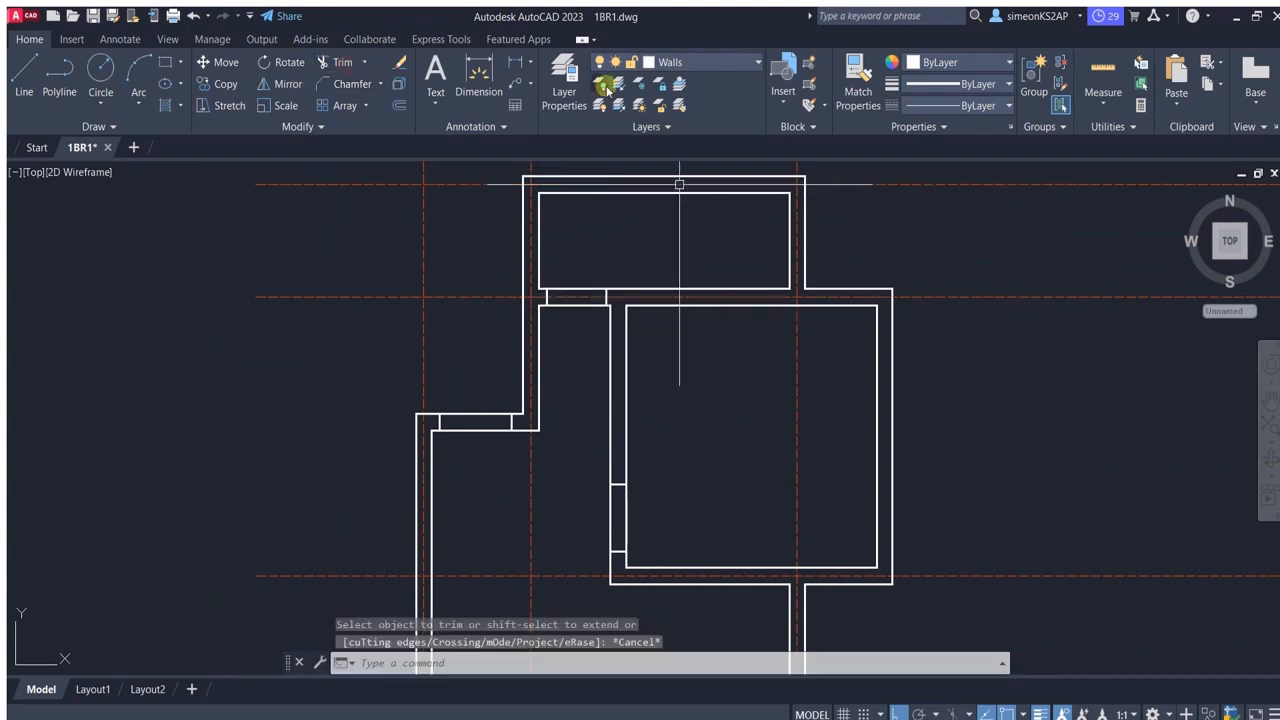
{"action": "left_click", "coordinate": [596, 82]}
{"action": "left_click", "coordinate": [571, 295]}
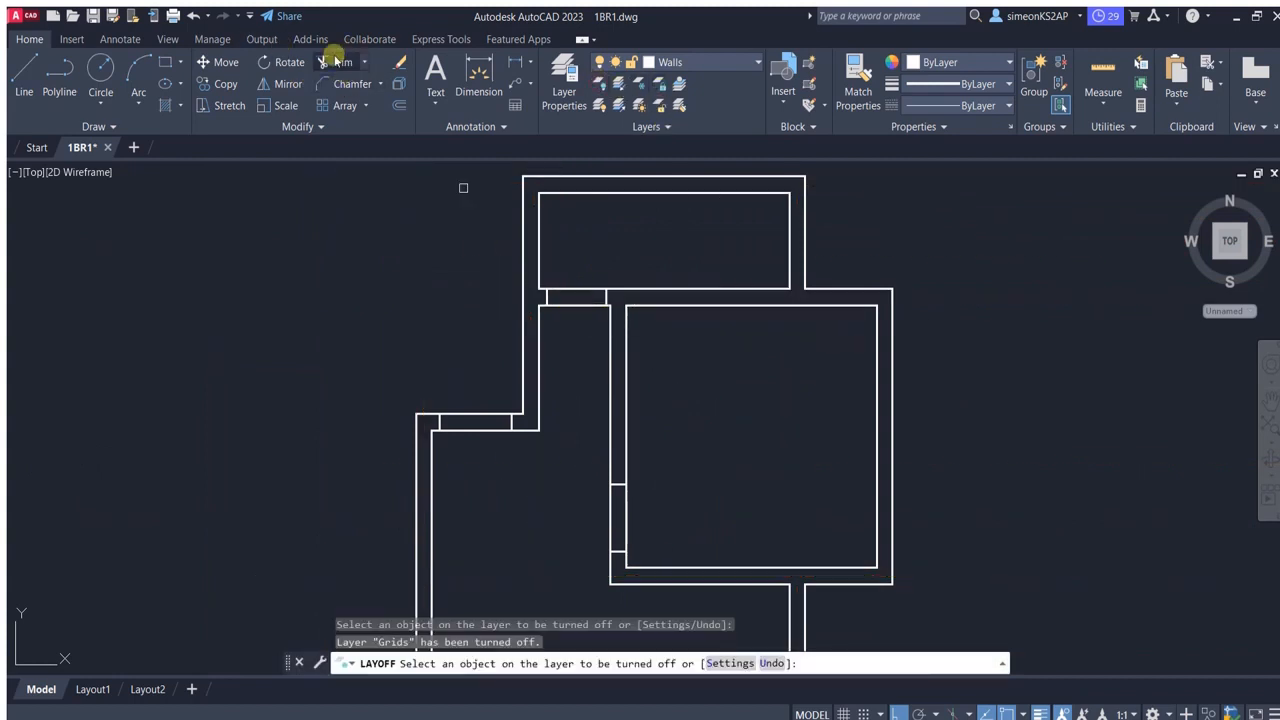
Trim the wall lines across the north room's, northwest and bedroom door openings to leave clear gaps between the jambs.
{"action": "left_click", "coordinate": [342, 62]}
{"action": "left_click", "coordinate": [590, 326]}
{"action": "left_click", "coordinate": [583, 268]}
{"action": "left_click", "coordinate": [480, 448]}
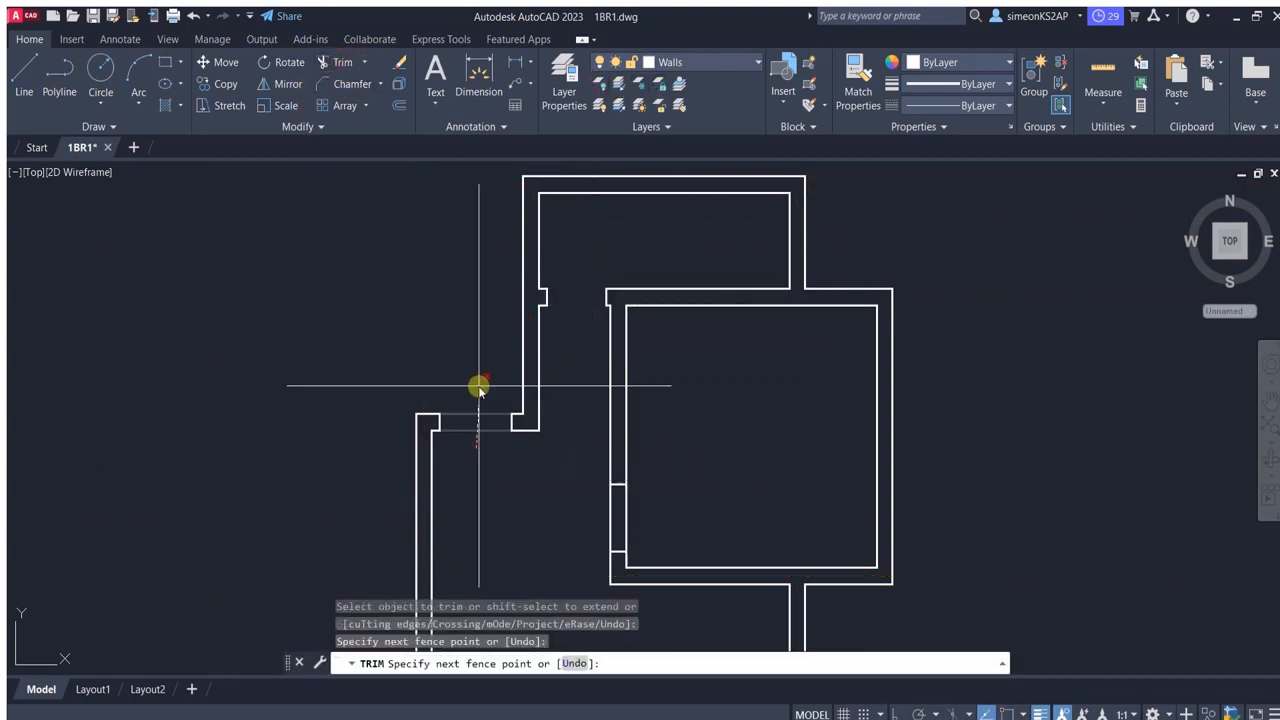
{"action": "left_click", "coordinate": [480, 386]}
{"action": "middle_click_drag", "start_coordinate": [540, 446], "coordinate": [540, 310]}
{"action": "scroll", "coordinate": [595, 378], "scroll_direction": "down", "scroll_amount": 4}
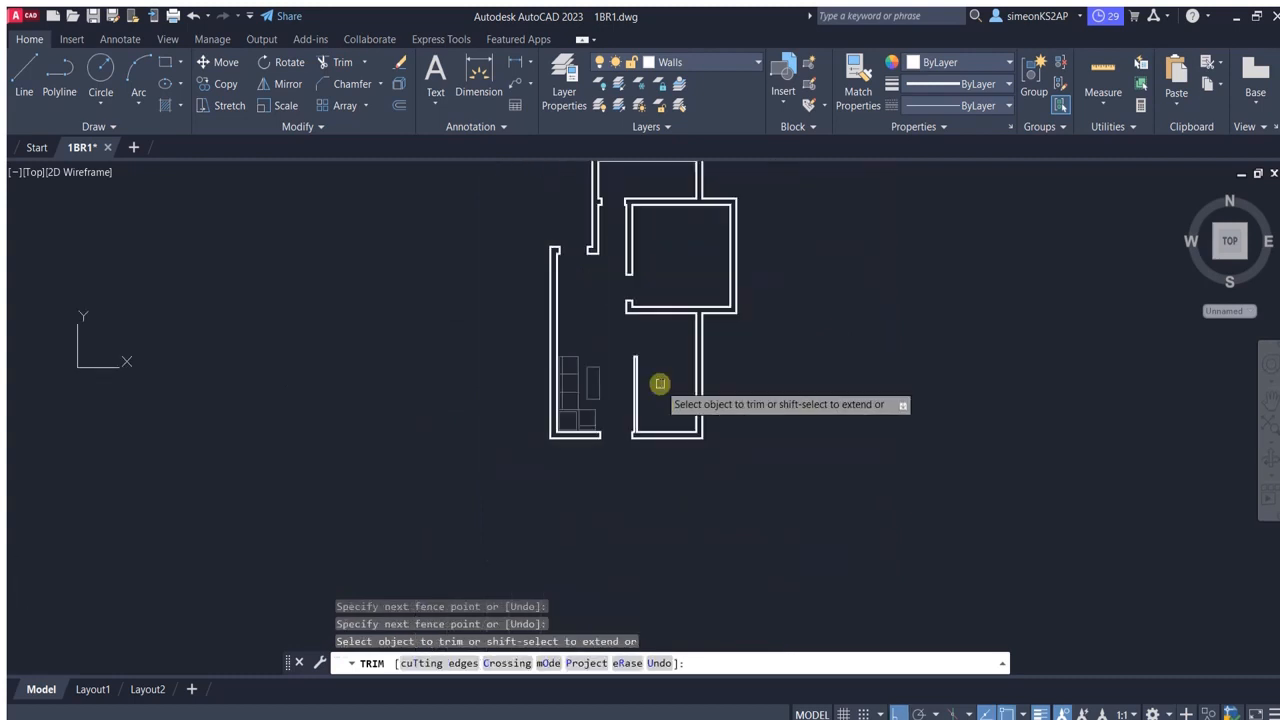
{"action": "key", "text": "Escape"}
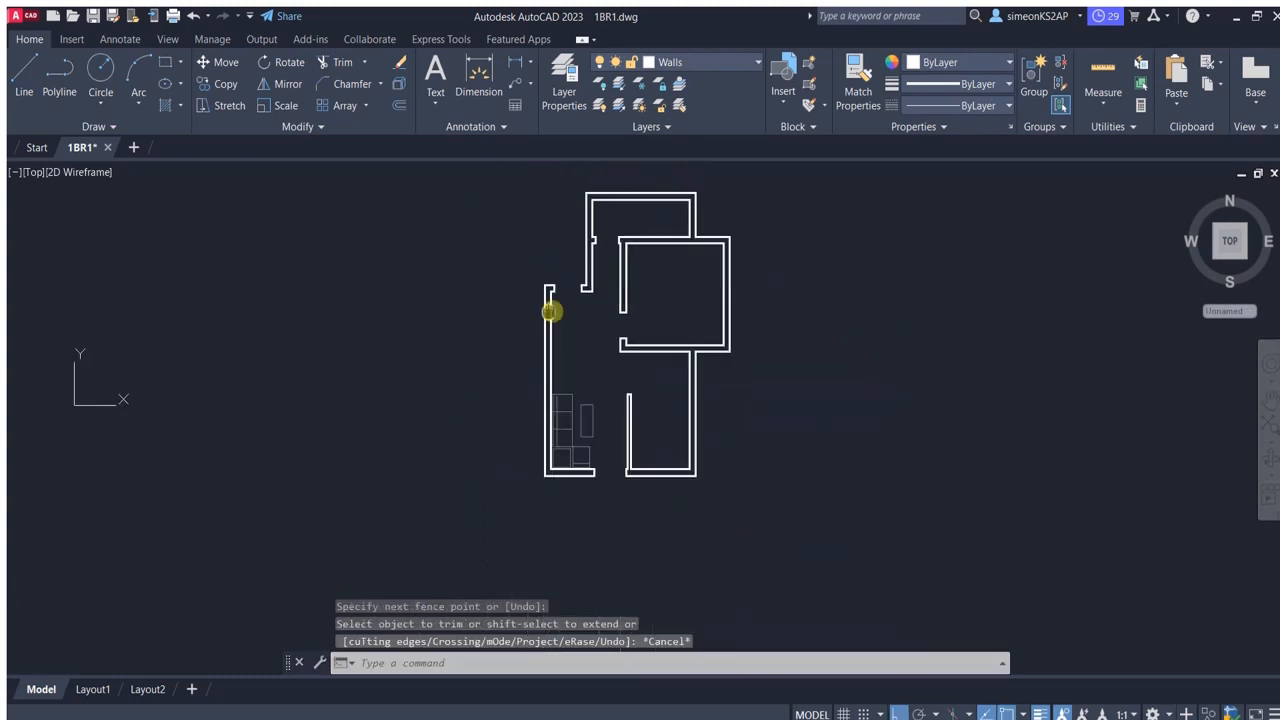
Move the shorter door leaf from the furniture set to the inner corner of the south opening's east jamb.
{"action": "mouse_move", "coordinate": [581, 283]}
{"action": "middle_mouse_down"}
{"action": "mouse_move", "coordinate": [609, 294]}
{"action": "mouse_move", "coordinate": [608, 309]}
{"action": "mouse_move", "coordinate": [644, 316]}
{"action": "middle_mouse_up"}
{"action": "scroll", "coordinate": [585, 329], "scroll_direction": "down", "scroll_amount": 1}
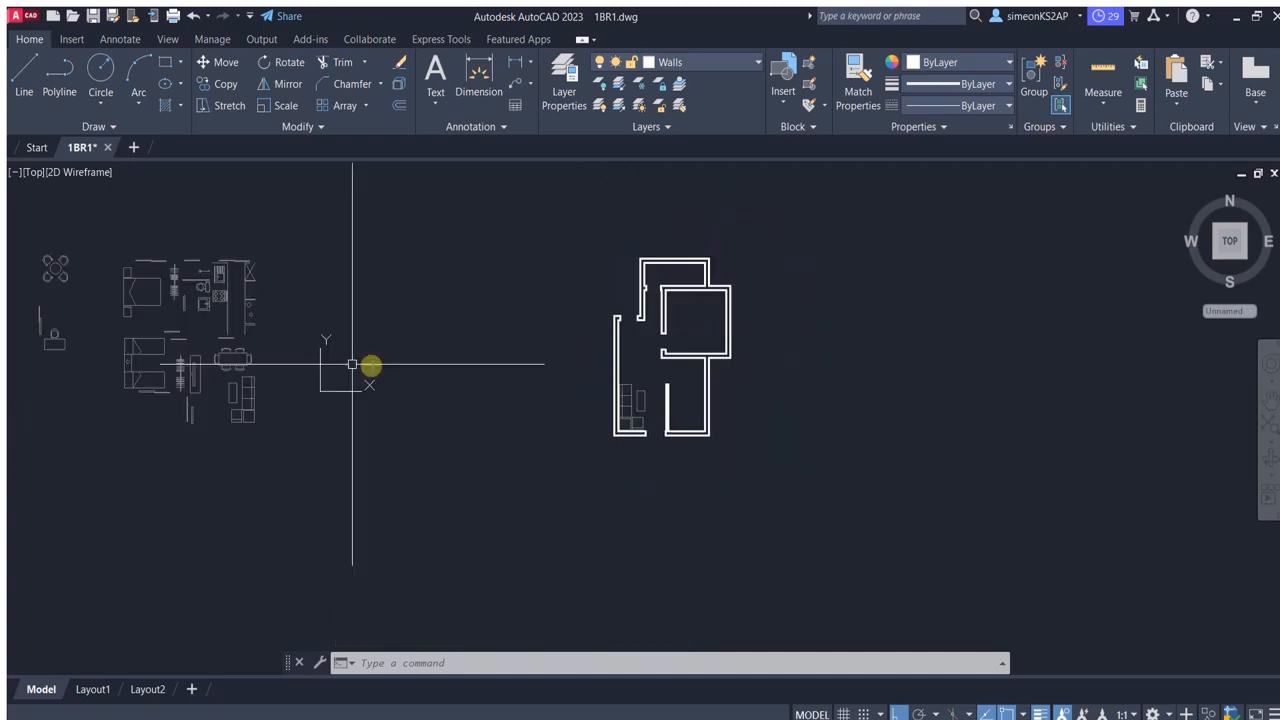
{"action": "middle_click_drag", "start_coordinate": [290, 390], "coordinate": [416, 381]}
{"action": "scroll", "coordinate": [335, 397], "scroll_direction": "up", "scroll_amount": 3}
{"action": "left_click", "coordinate": [259, 407]}
{"action": "scroll", "coordinate": [278, 450], "scroll_direction": "up", "scroll_amount": 3}
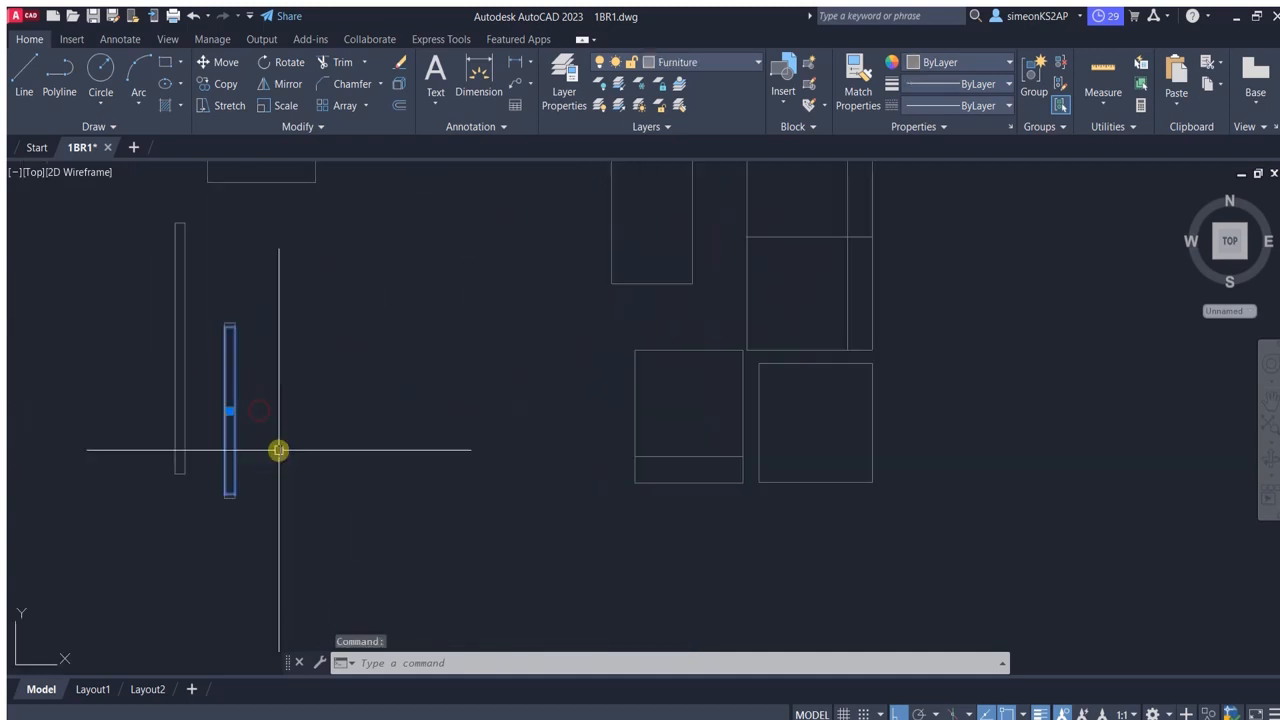
{"action": "left_click", "coordinate": [218, 62]}
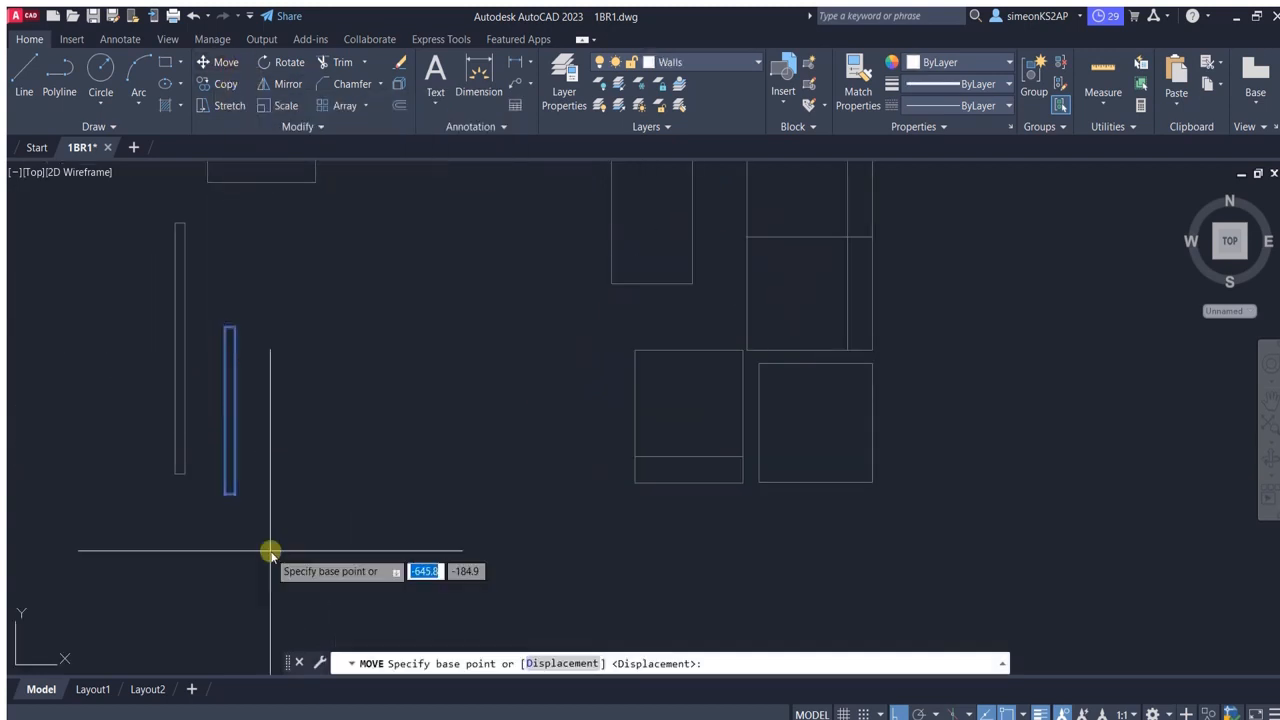
{"action": "left_click", "coordinate": [240, 490]}
{"action": "scroll", "coordinate": [777, 449], "scroll_direction": "down", "scroll_amount": 3}
{"action": "scroll", "coordinate": [849, 463], "scroll_direction": "up", "scroll_amount": 5}
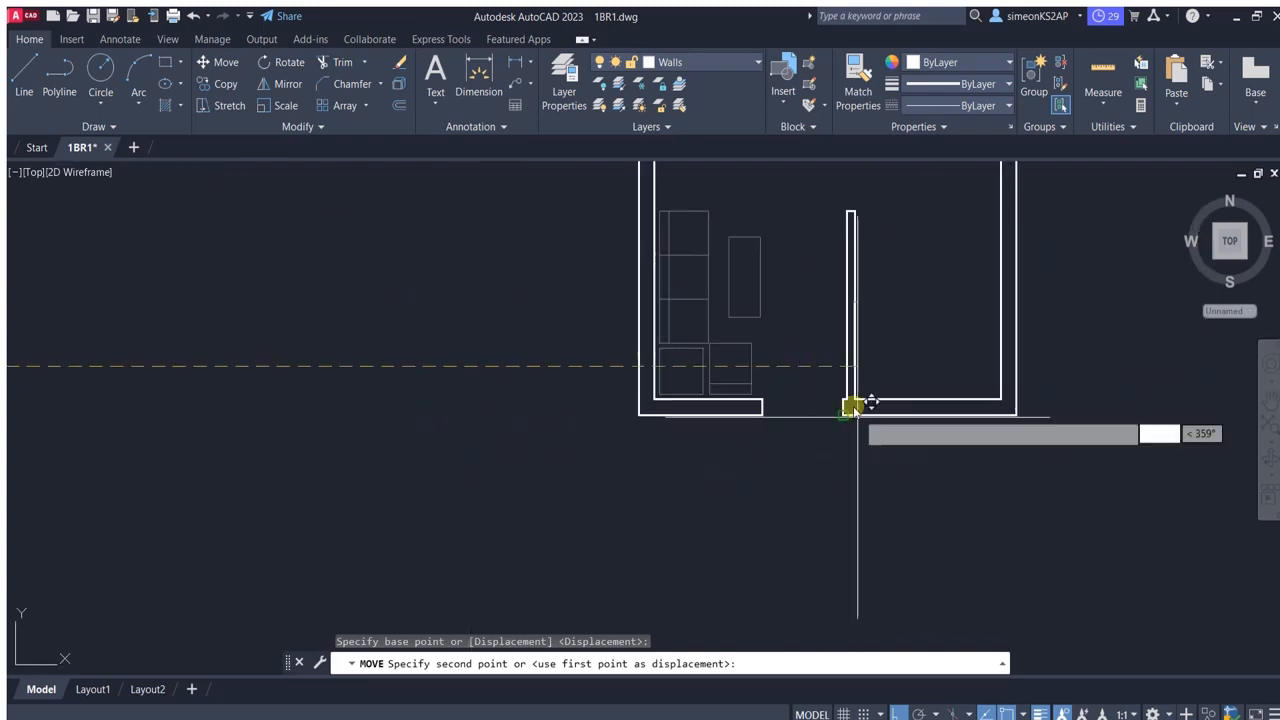
{"action": "scroll", "coordinate": [853, 405], "scroll_direction": "up", "scroll_amount": 4}
{"action": "left_click", "coordinate": [783, 373]}
{"action": "scroll", "coordinate": [783, 369], "scroll_direction": "down", "scroll_amount": 2}
{"action": "middle_click_drag", "start_coordinate": [759, 363], "coordinate": [678, 452]}
{"action": "key", "text": "Escape"}
{"action": "scroll", "coordinate": [679, 452], "scroll_direction": "down", "scroll_amount": 3}
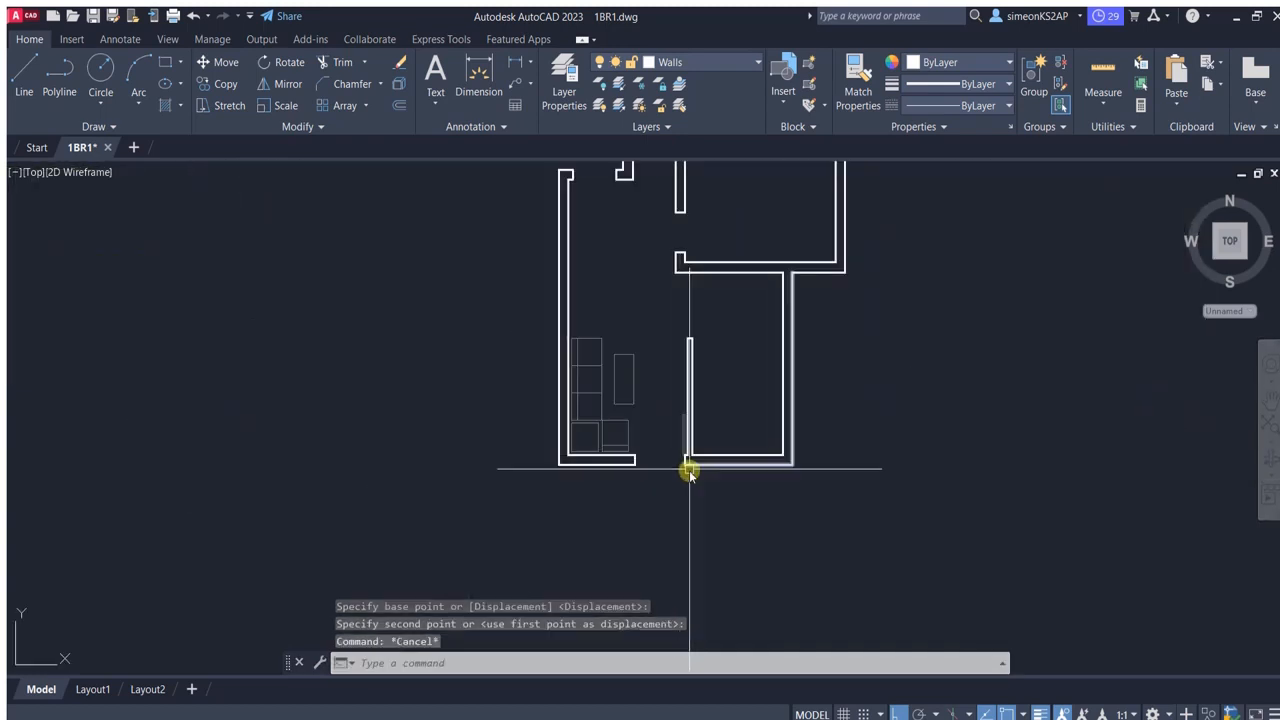
Copy the south opening's door leaf to the inner corner of the northwest opening's west jamb.
{"action": "scroll", "coordinate": [690, 470], "scroll_direction": "up", "scroll_amount": 2}
{"action": "scroll", "coordinate": [680, 474], "scroll_direction": "down", "scroll_amount": 4}
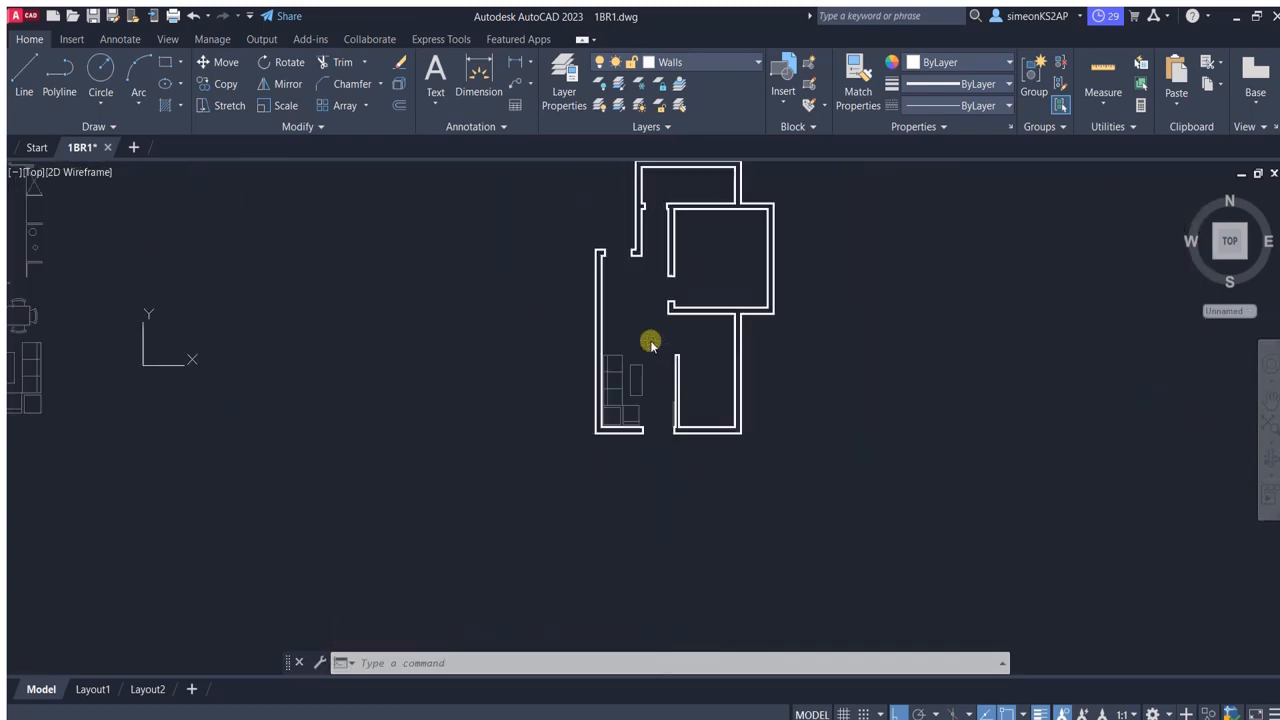
{"action": "scroll", "coordinate": [703, 434], "scroll_direction": "up", "scroll_amount": 7}
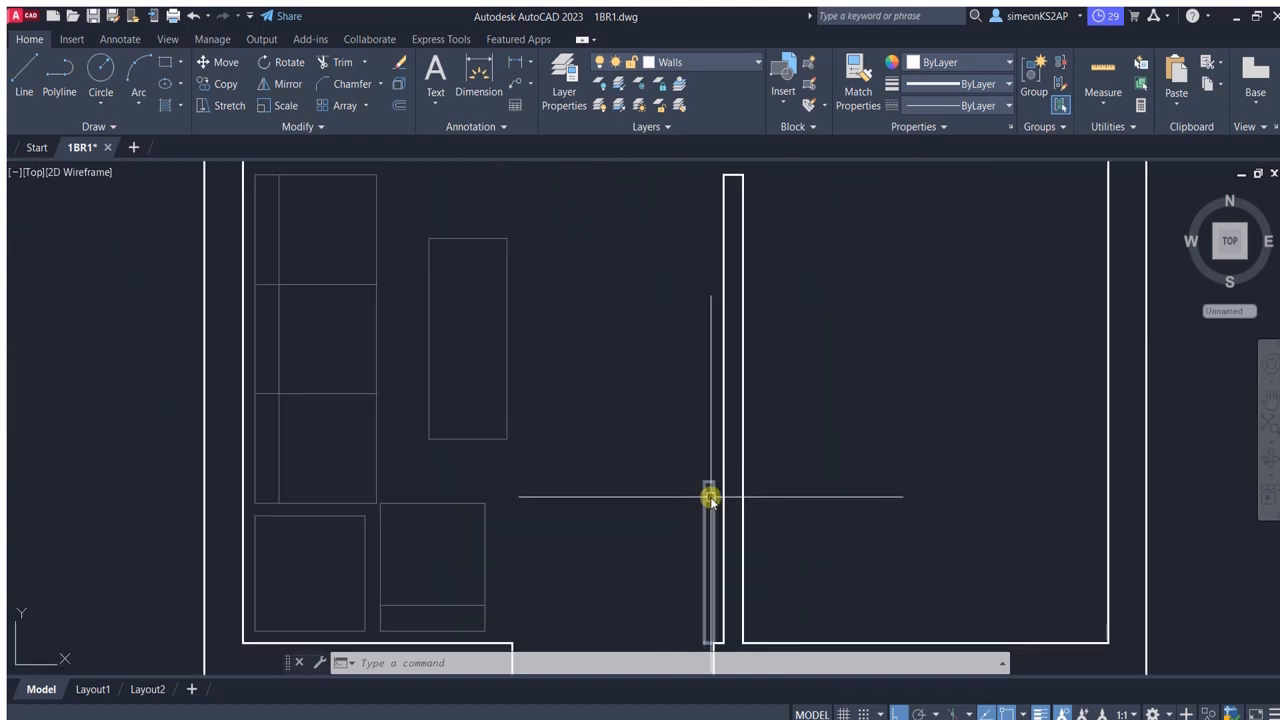
{"action": "left_click", "coordinate": [711, 497]}
{"action": "middle_click_drag", "start_coordinate": [711, 497], "coordinate": [728, 389]}
{"action": "left_click", "coordinate": [226, 84]}
{"action": "scroll", "coordinate": [746, 542], "scroll_direction": "up", "scroll_amount": 2}
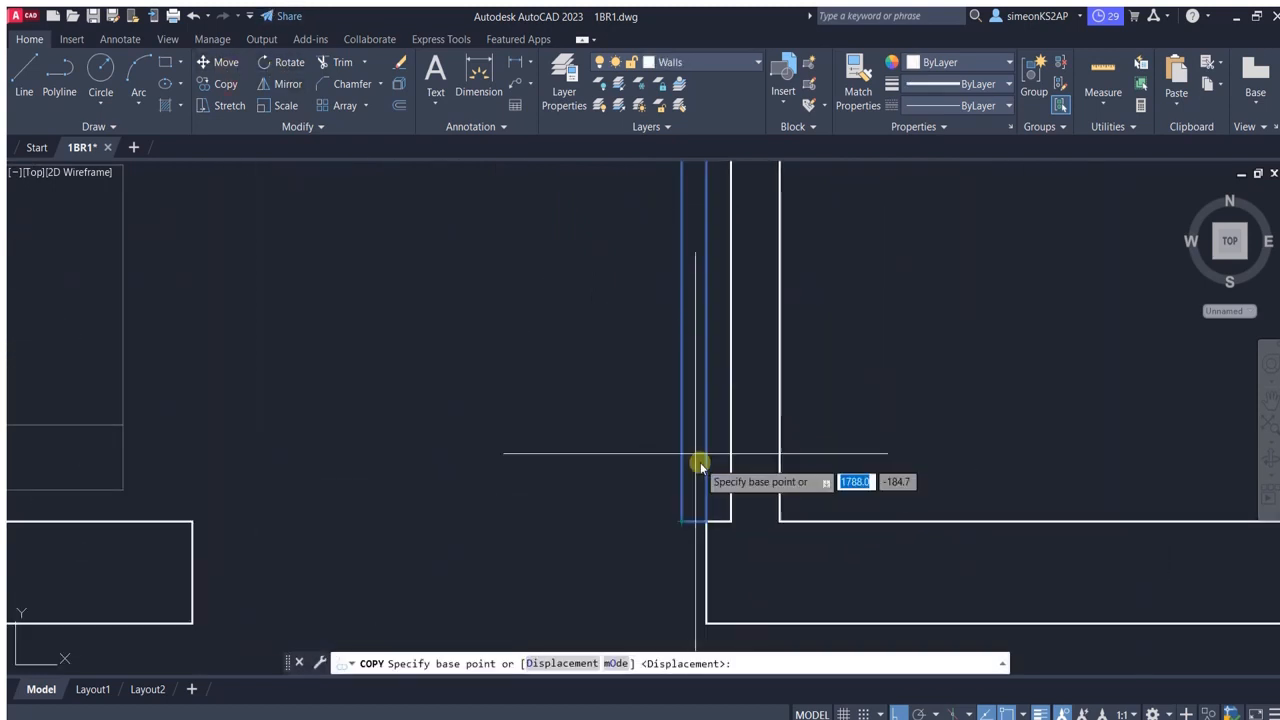
{"action": "scroll", "coordinate": [704, 640], "scroll_direction": "down", "scroll_amount": 2}
{"action": "scroll", "coordinate": [698, 462], "scroll_direction": "up", "scroll_amount": 2}
{"action": "left_click", "coordinate": [695, 412]}
{"action": "scroll", "coordinate": [569, 393], "scroll_direction": "down", "scroll_amount": 2}
{"action": "scroll", "coordinate": [628, 452], "scroll_direction": "down", "scroll_amount": 7}
{"action": "scroll", "coordinate": [595, 349], "scroll_direction": "up", "scroll_amount": 6}
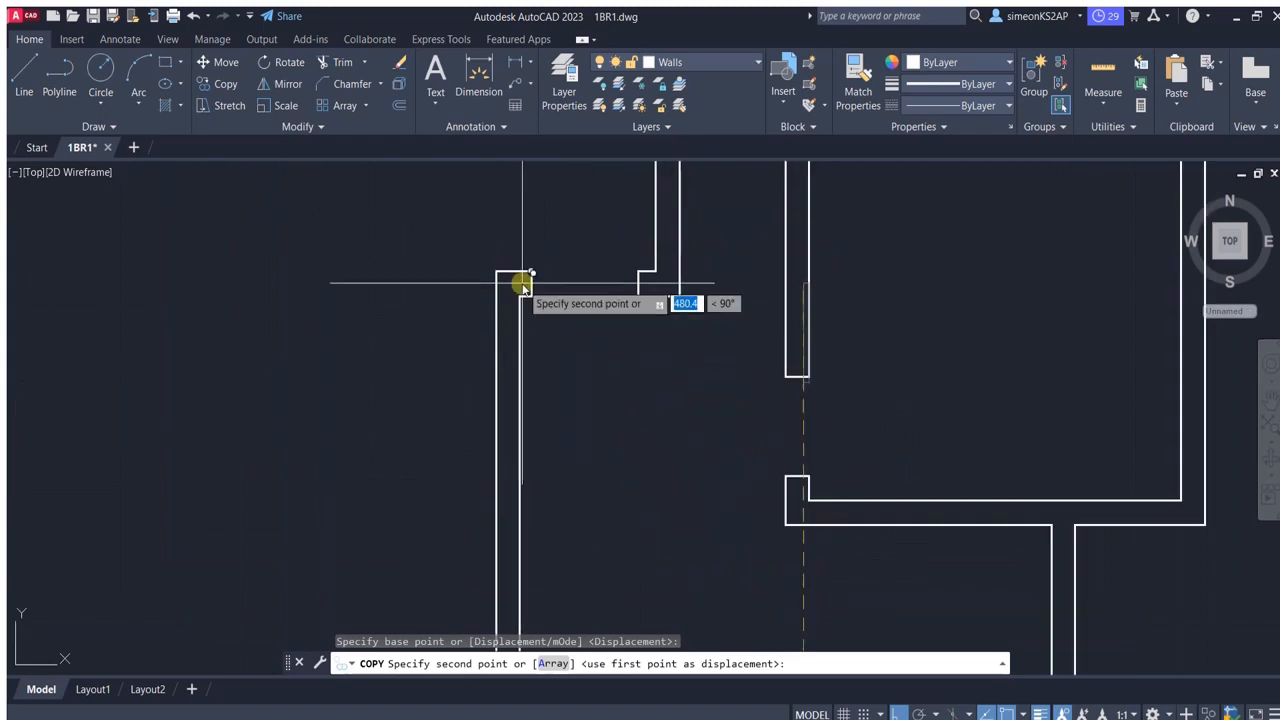
{"action": "left_click", "coordinate": [532, 293]}
{"action": "scroll", "coordinate": [608, 262], "scroll_direction": "down", "scroll_amount": 4}
{"action": "key", "text": "Escape"}
{"action": "scroll", "coordinate": [590, 420], "scroll_direction": "down", "scroll_amount": 2}
{"action": "scroll", "coordinate": [546, 434], "scroll_direction": "up", "scroll_amount": 3}
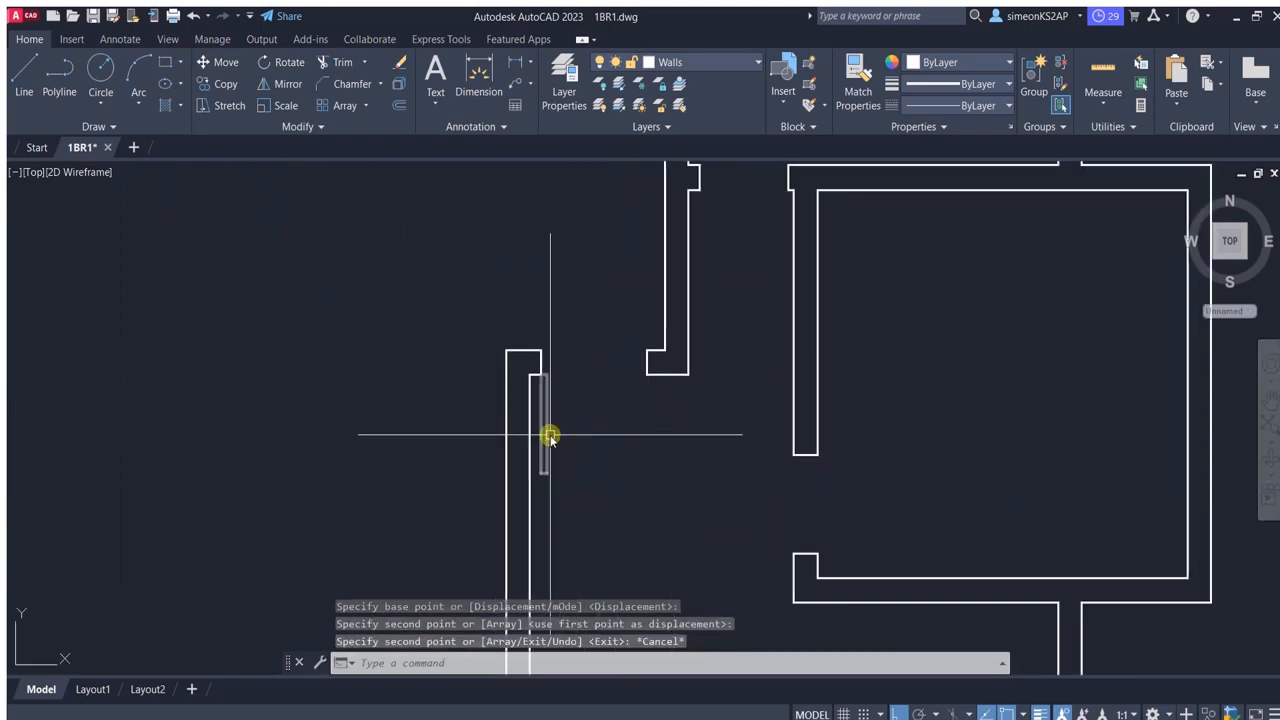
{"action": "key", "text": "Escape"}
Copy the northwest opening's door leaf to the west jamb of the north room's opening, standing inside that room.
{"action": "scroll", "coordinate": [584, 461], "scroll_direction": "down", "scroll_amount": 3}
{"action": "scroll", "coordinate": [532, 471], "scroll_direction": "up", "scroll_amount": 3}
{"action": "scroll", "coordinate": [585, 413], "scroll_direction": "down", "scroll_amount": 1}
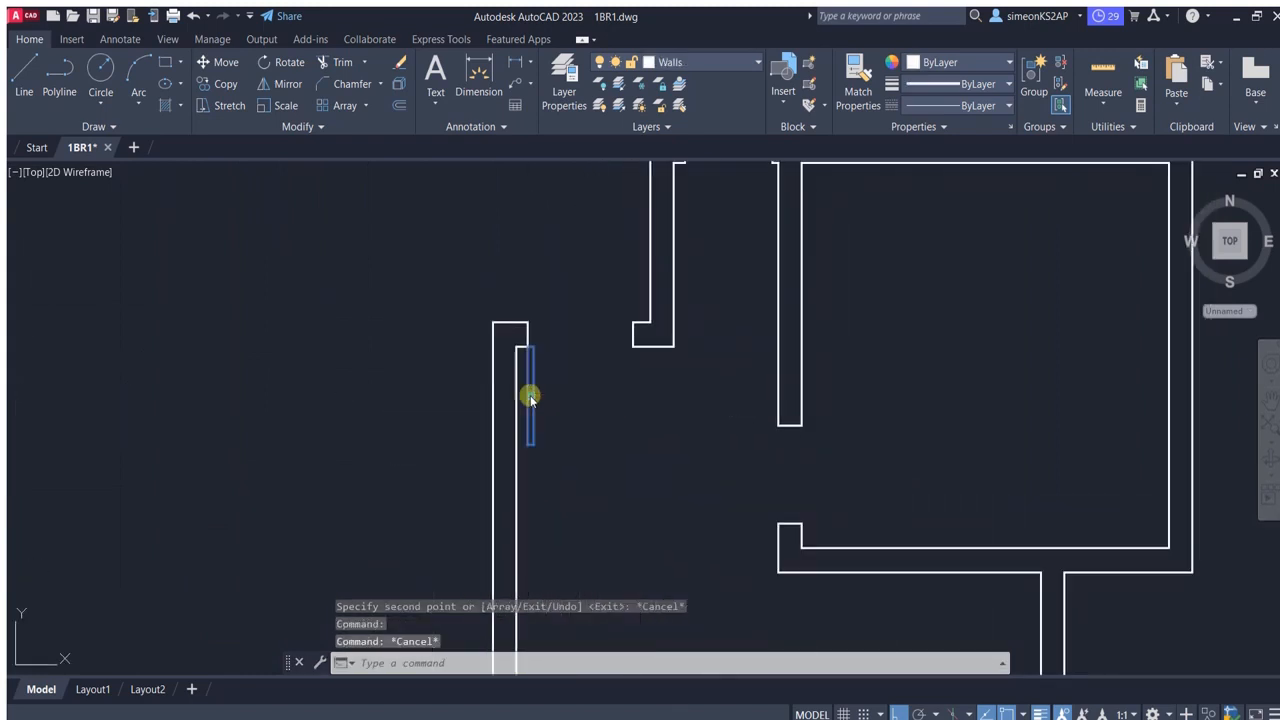
{"action": "left_click", "coordinate": [529, 397]}
{"action": "middle_click_drag", "start_coordinate": [637, 400], "coordinate": [626, 477]}
{"action": "scroll", "coordinate": [634, 477], "scroll_direction": "down", "scroll_amount": 1}
{"action": "left_click", "coordinate": [222, 84]}
{"action": "scroll", "coordinate": [568, 575], "scroll_direction": "up", "scroll_amount": 4}
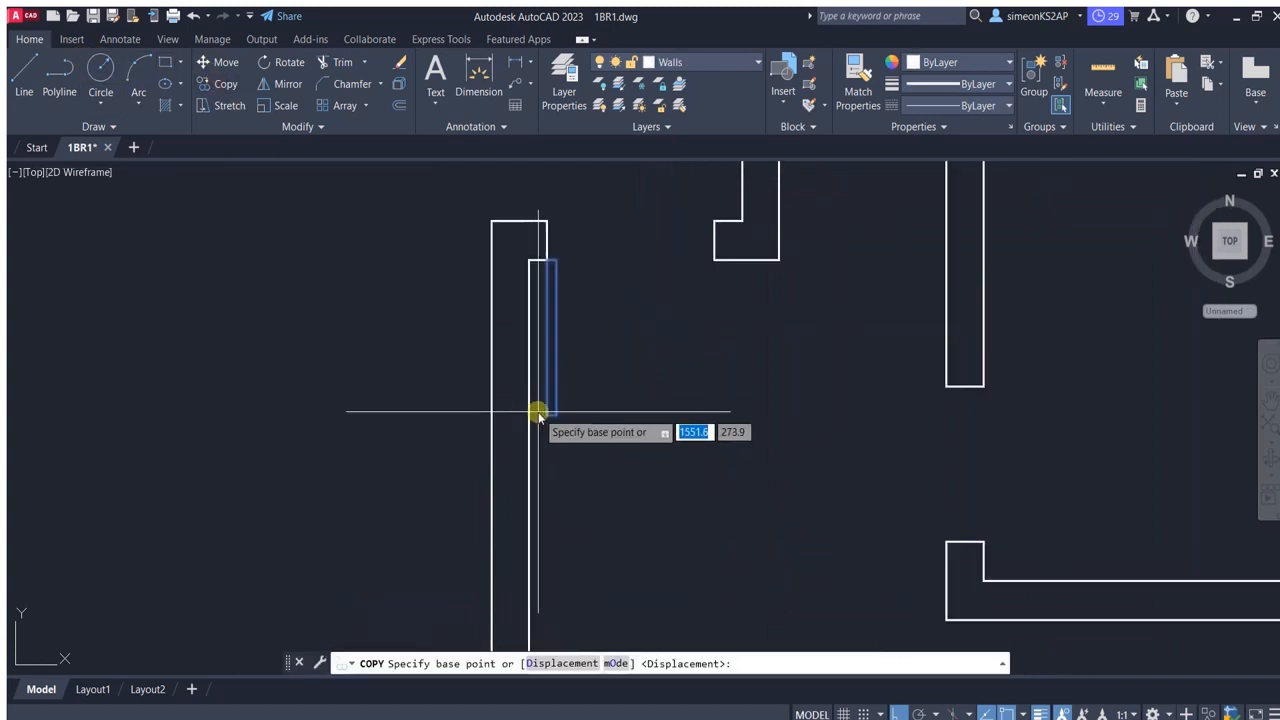
{"action": "middle_click_drag", "start_coordinate": [824, 201], "coordinate": [732, 384]}
{"action": "scroll", "coordinate": [660, 500], "scroll_direction": "down", "scroll_amount": 3}
{"action": "scroll", "coordinate": [677, 420], "scroll_direction": "up", "scroll_amount": 3}
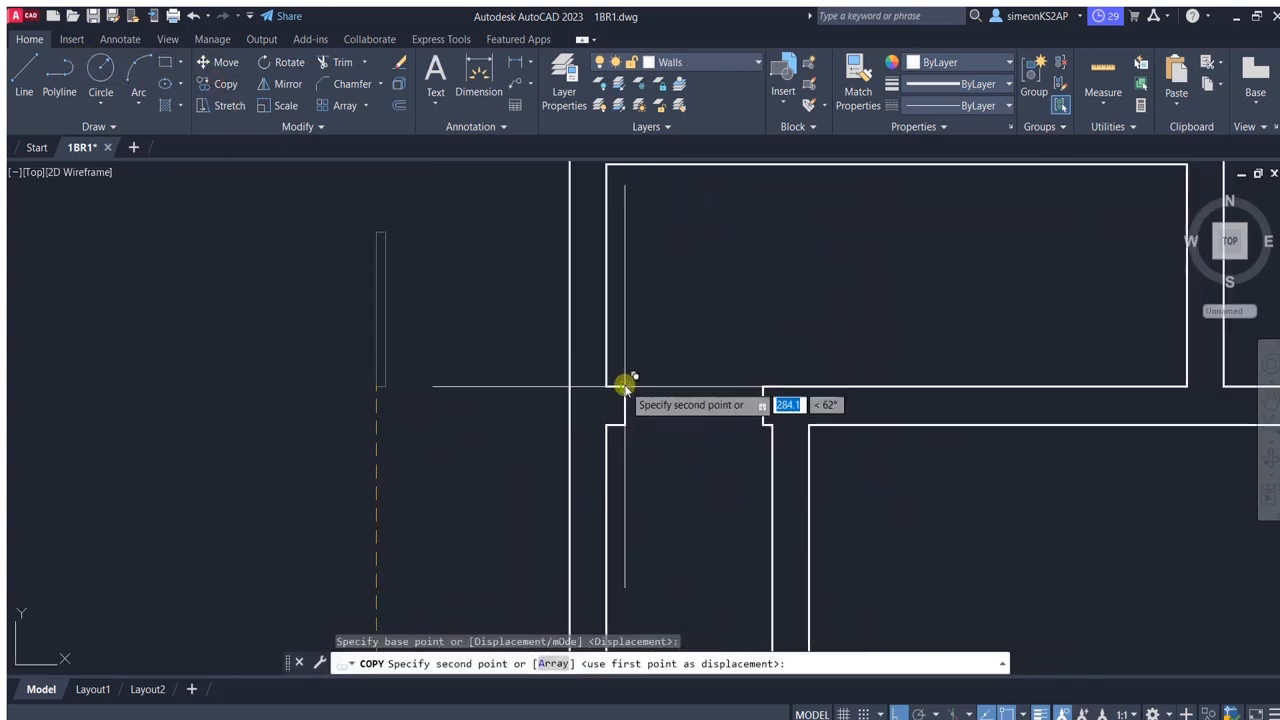
{"action": "left_click", "coordinate": [624, 387]}
{"action": "key", "text": "Escape"}
Make Furniture the current layer and draw a short horizontal polyline across the north room's door leaf, 75 above its lower end.
{"action": "scroll", "coordinate": [660, 328], "scroll_direction": "up", "scroll_amount": 1}
{"action": "scroll", "coordinate": [660, 328], "scroll_direction": "down", "scroll_amount": 2}
{"action": "left_click", "coordinate": [59, 75]}
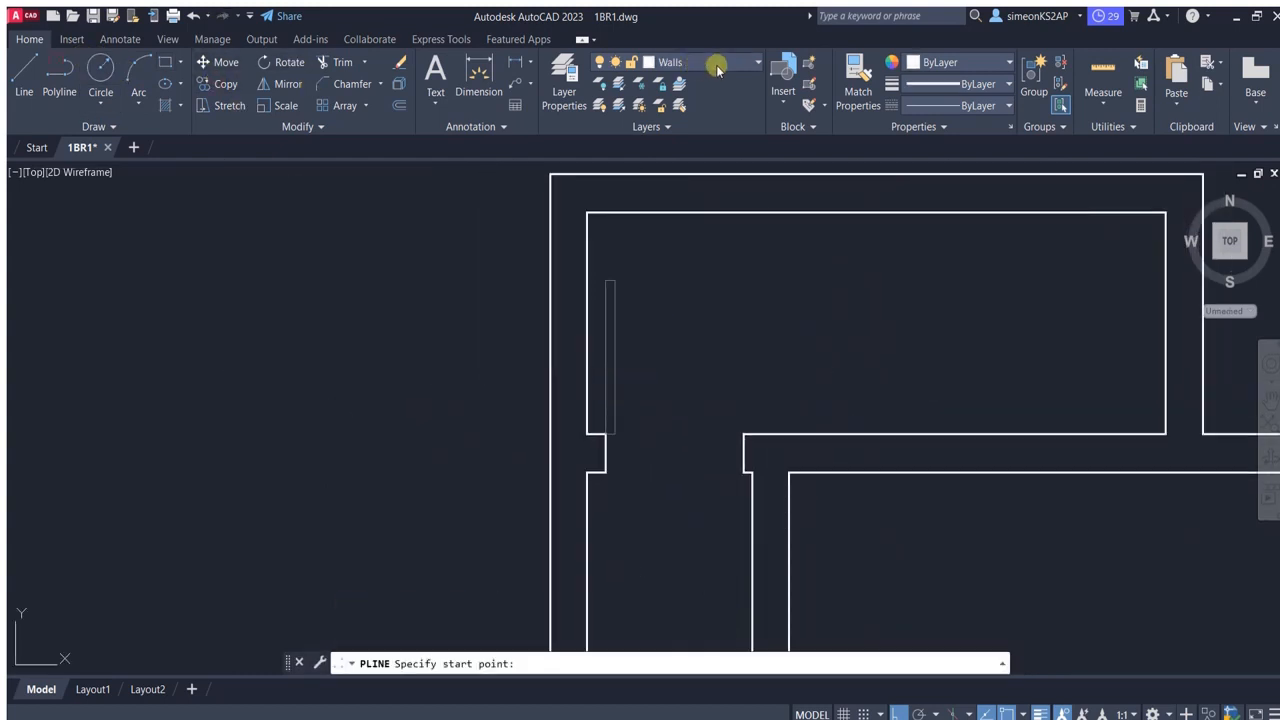
{"action": "left_click", "coordinate": [700, 62]}
{"action": "left_click", "coordinate": [674, 206]}
{"action": "scroll", "coordinate": [613, 284], "scroll_direction": "up", "scroll_amount": 2}
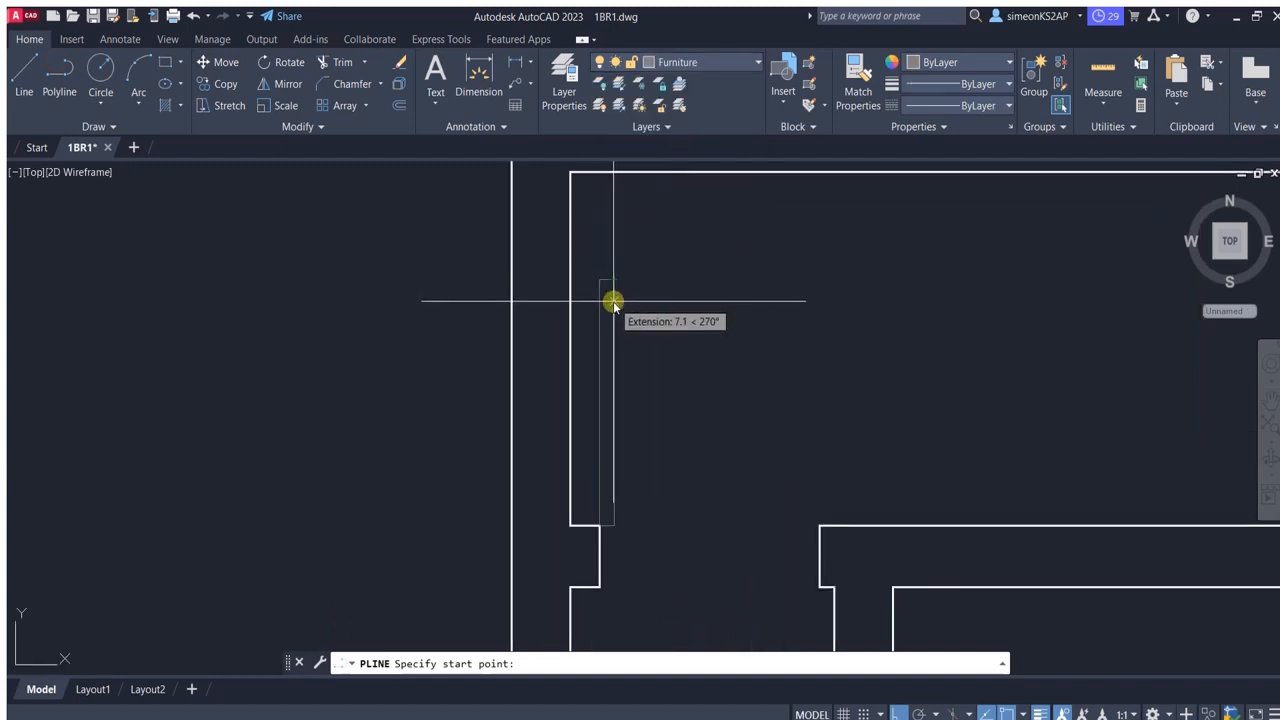
{"action": "key", "text": "Escape"}
{"action": "left_click", "coordinate": [61, 90]}
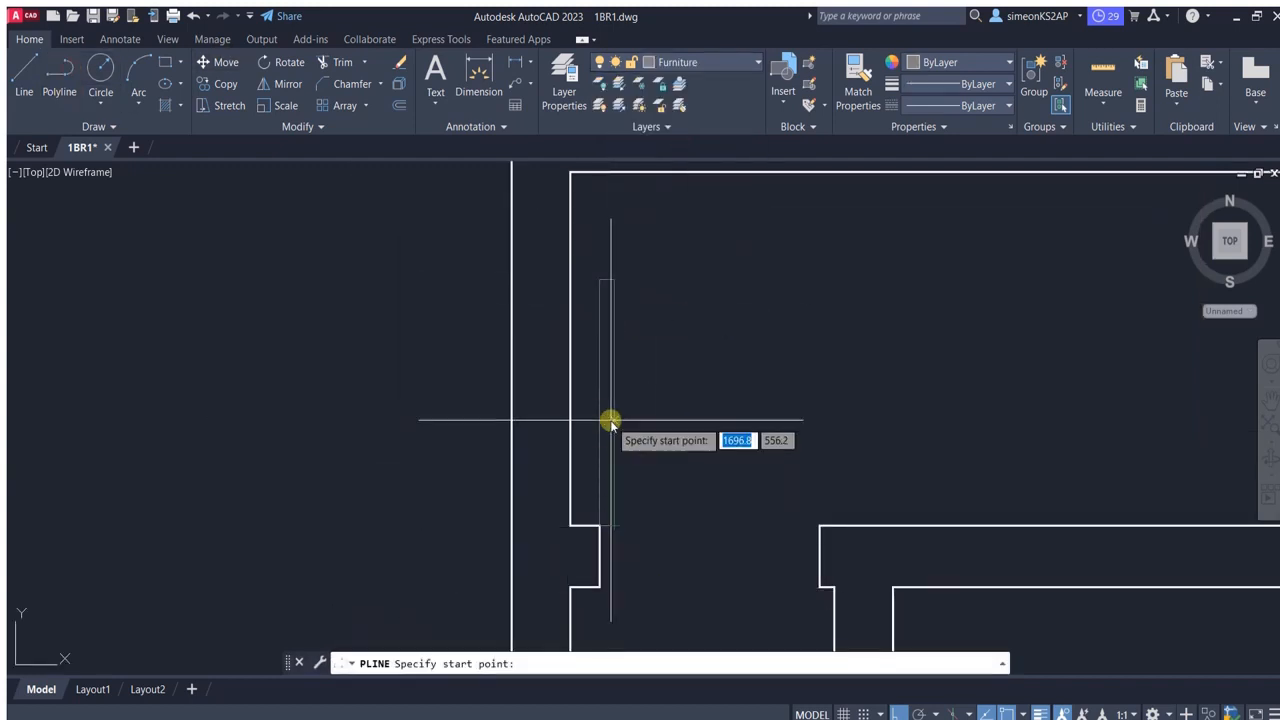
{"action": "type", "text": "750"}
{"action": "key", "text": "Return"}
{"action": "scroll", "coordinate": [592, 295], "scroll_direction": "up", "scroll_amount": 1}
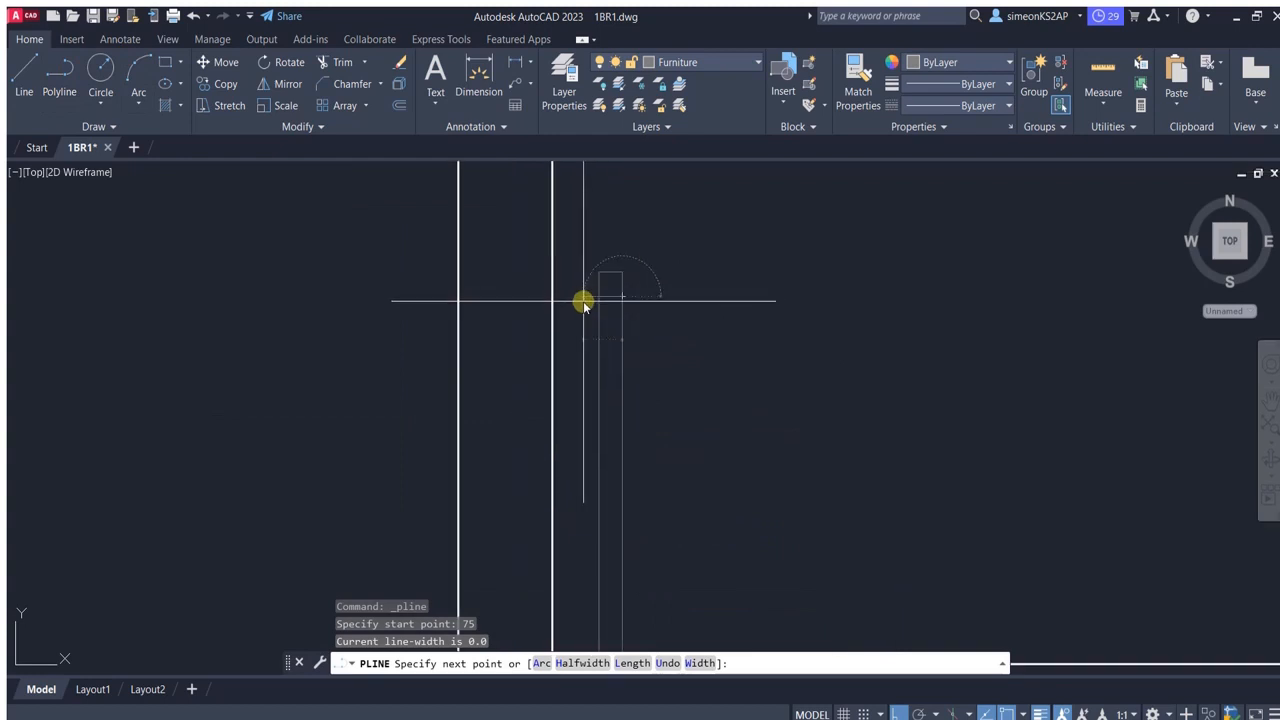
{"action": "left_click", "coordinate": [583, 300]}
{"action": "key", "text": "Escape"}
Trim the north room's door leaf above the cross line and the line's excess on both sides.
{"action": "left_click", "coordinate": [340, 62]}
{"action": "scroll", "coordinate": [612, 276], "scroll_direction": "up", "scroll_amount": 2}
{"action": "left_click", "coordinate": [649, 295]}
{"action": "left_click", "coordinate": [562, 294]}
{"action": "left_click", "coordinate": [606, 267]}
{"action": "left_click", "coordinate": [560, 329]}
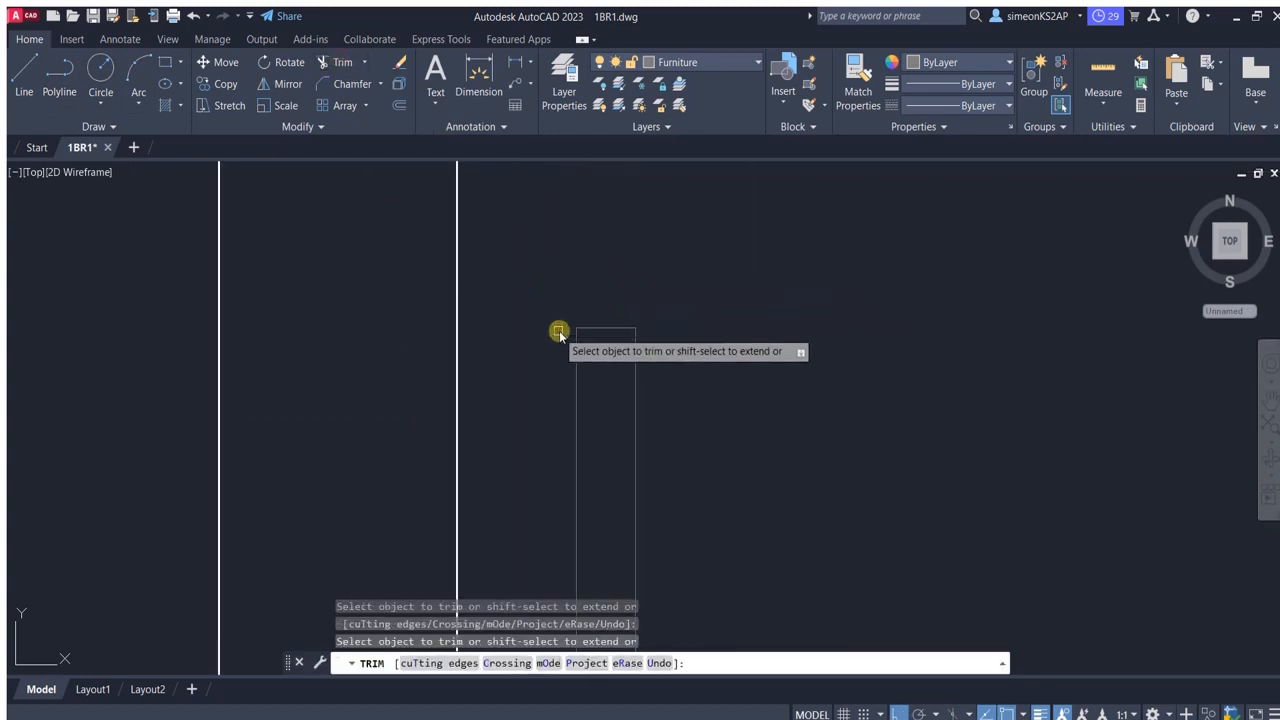
{"action": "key", "text": "Escape"}
Group the pieces of the shortened door leaf in the north room.
{"action": "scroll", "coordinate": [662, 363], "scroll_direction": "down", "scroll_amount": 2}
{"action": "left_click", "coordinate": [699, 383]}
{"action": "left_click", "coordinate": [626, 328]}
{"action": "type", "text": "GRO"}
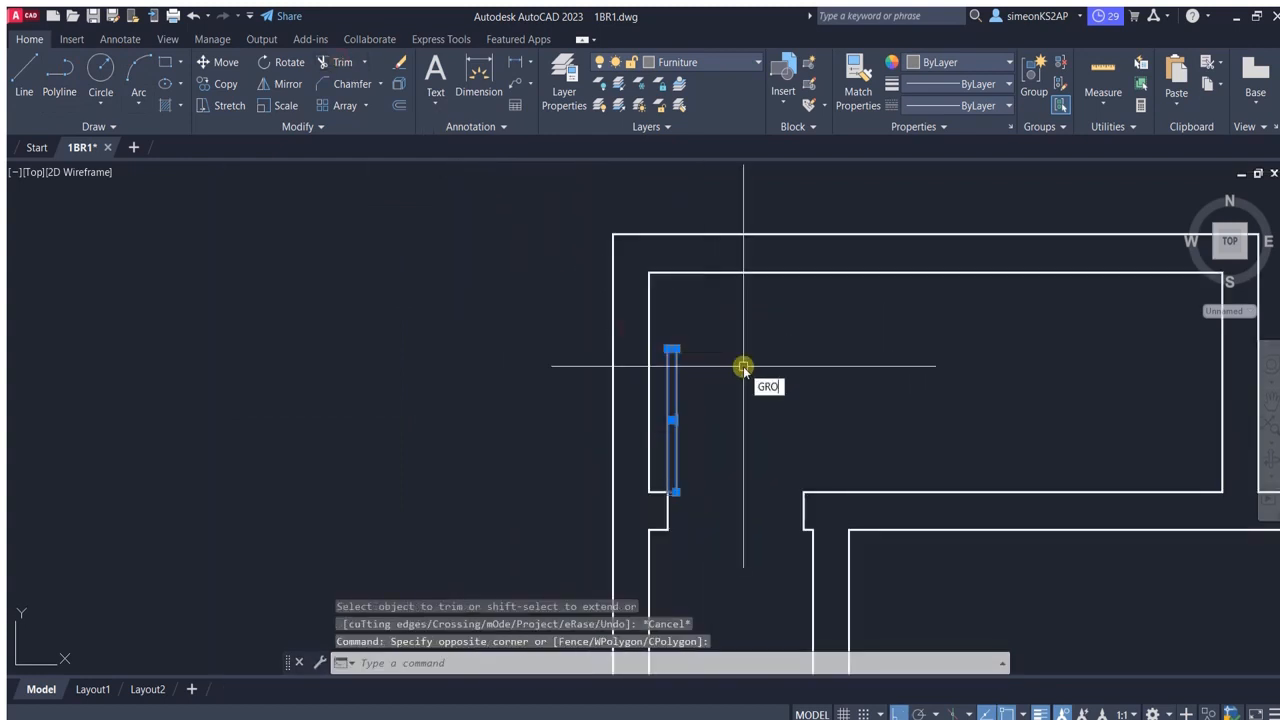
{"action": "type", "text": "UP"}
{"action": "key", "text": "Return"}
{"action": "key", "text": "Escape"}
{"action": "scroll", "coordinate": [737, 400], "scroll_direction": "down", "scroll_amount": 3}
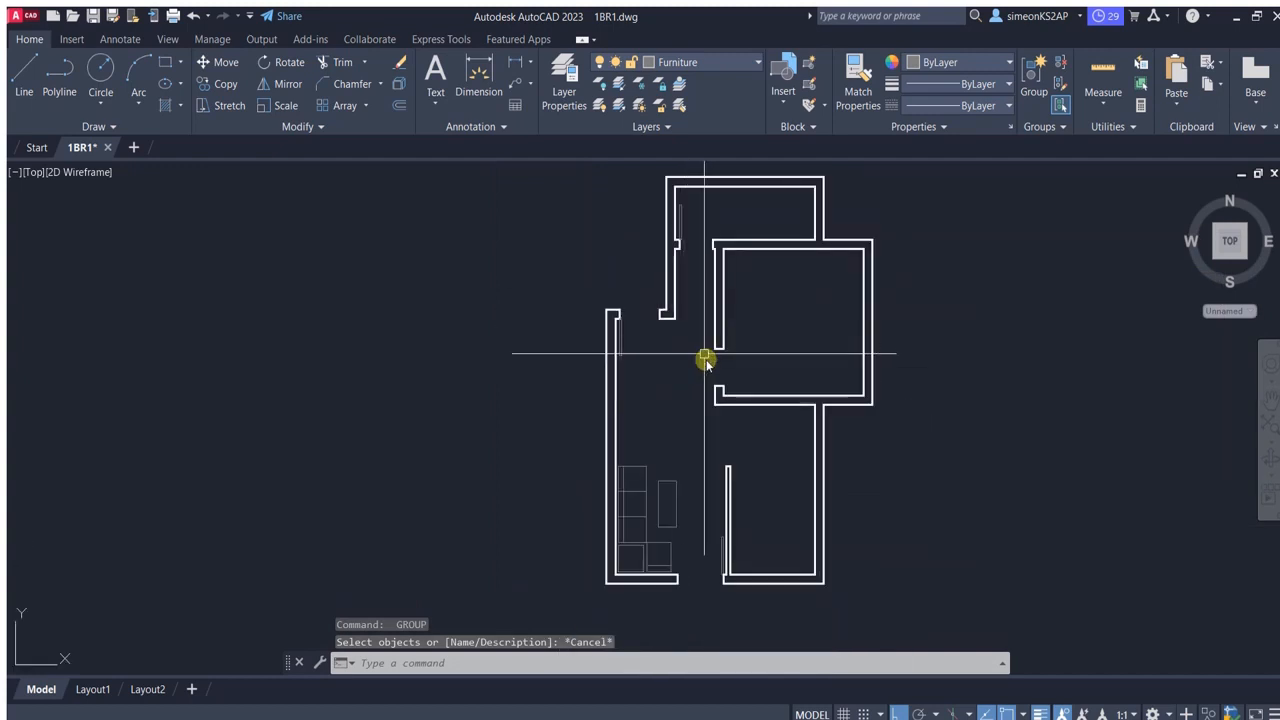
Copy the northwest opening's door leaf to the upper east corner of the bedroom opening's south jamb.
{"action": "scroll", "coordinate": [608, 337], "scroll_direction": "up", "scroll_amount": 4}
{"action": "left_click", "coordinate": [557, 322]}
{"action": "left_click", "coordinate": [218, 84]}
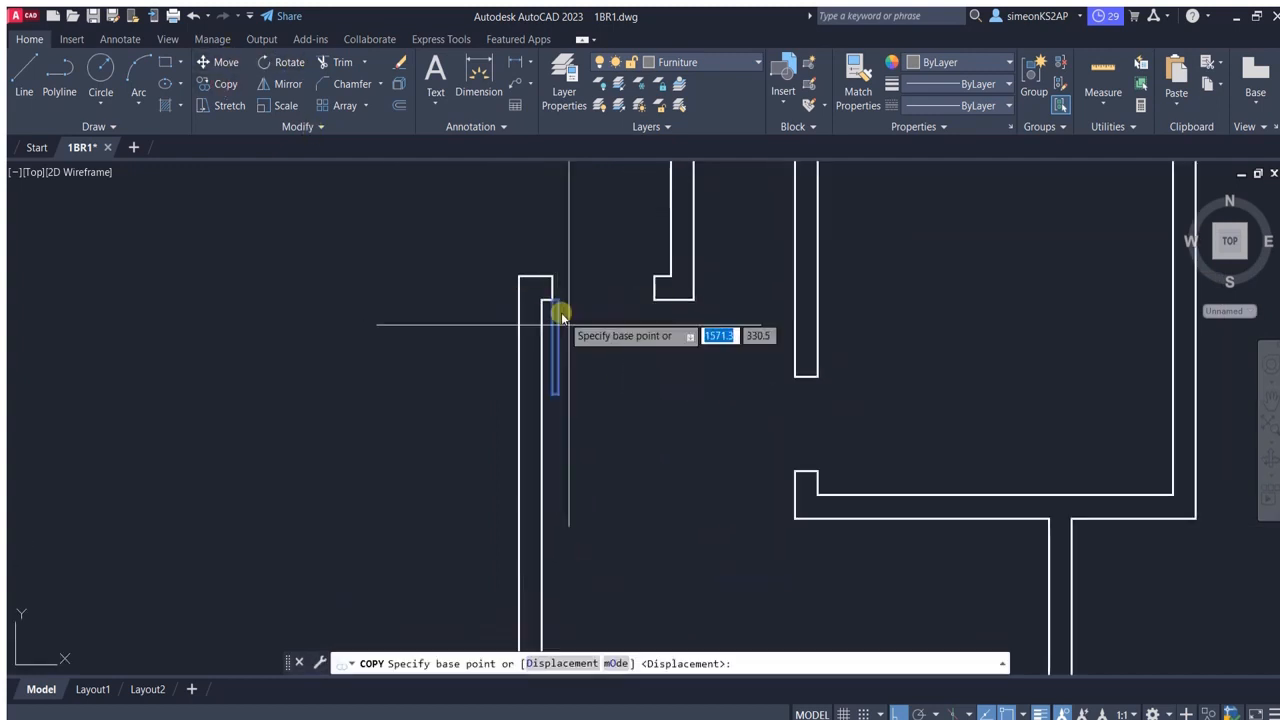
{"action": "left_click", "coordinate": [537, 290]}
{"action": "left_click", "coordinate": [759, 477]}
{"action": "key", "text": "Escape"}
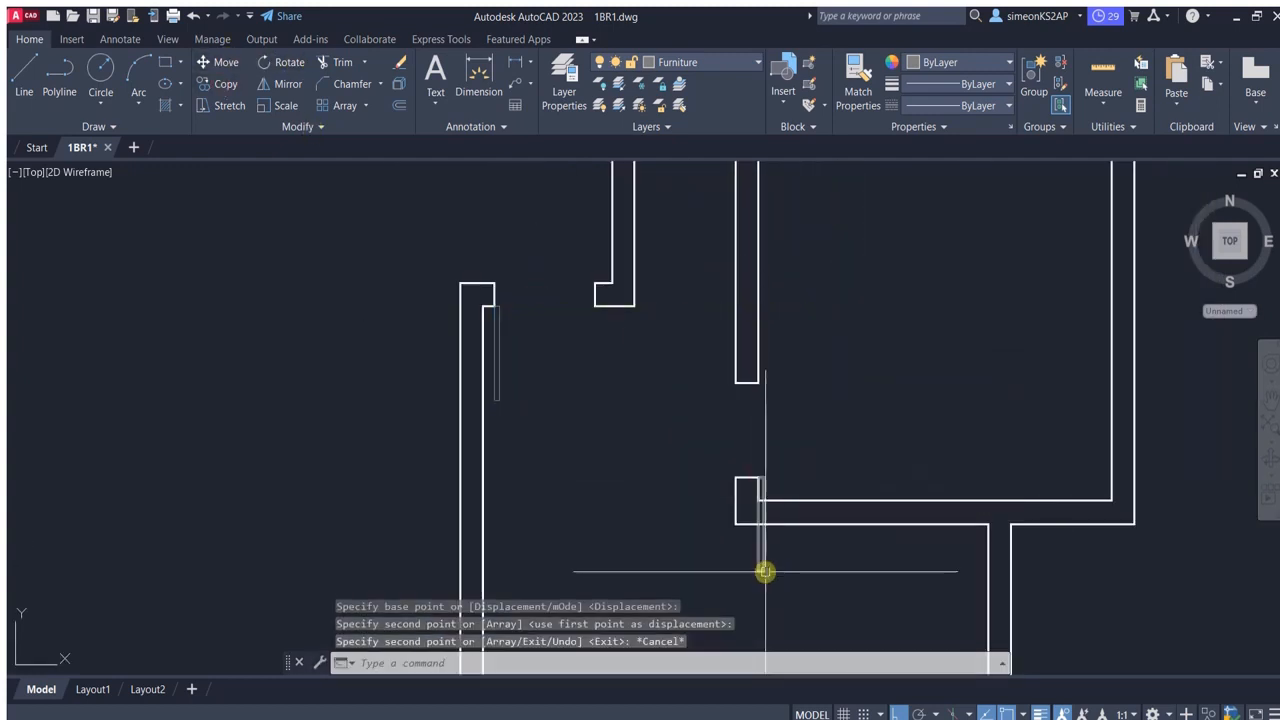
Try to rotate the bedroom door leaf 90° about its upper corner at the jamb.
{"action": "left_click", "coordinate": [765, 571]}
{"action": "left_click", "coordinate": [283, 63]}
{"action": "scroll", "coordinate": [800, 460], "scroll_direction": "up", "scroll_amount": 3}
{"action": "left_click", "coordinate": [626, 532]}
{"action": "scroll", "coordinate": [801, 460], "scroll_direction": "down", "scroll_amount": 3}
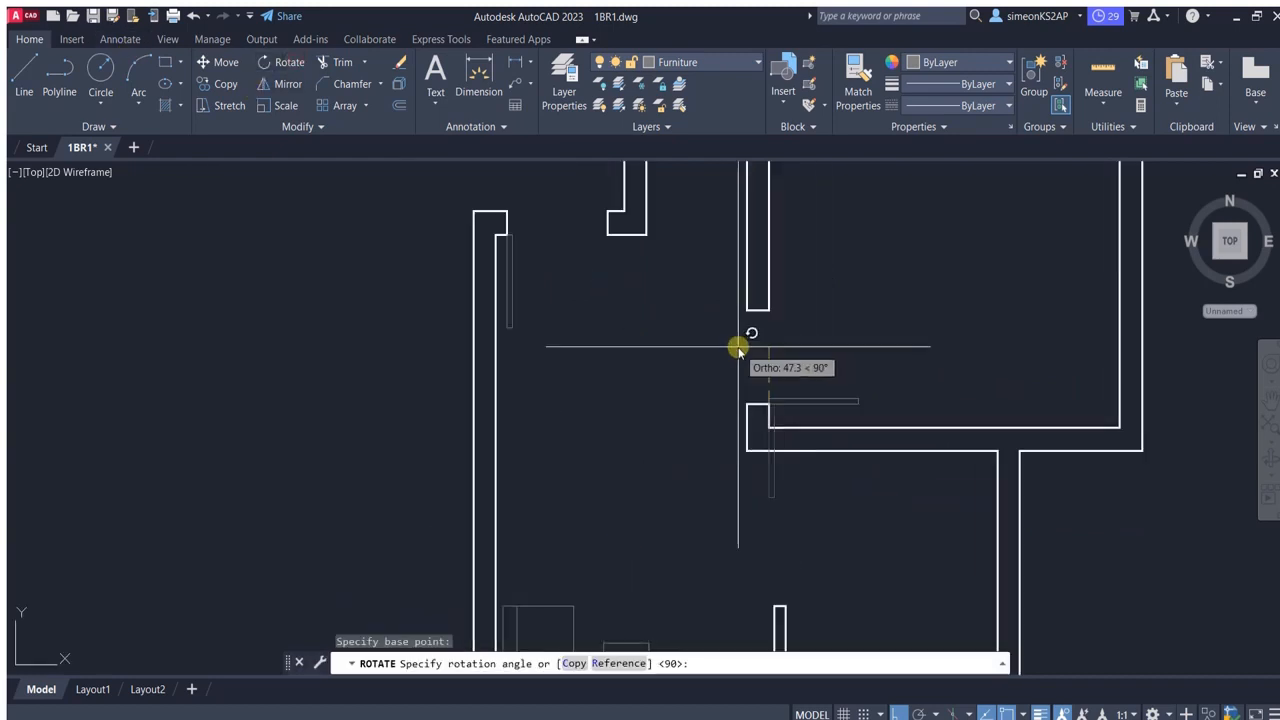
{"action": "left_click", "coordinate": [714, 349]}
{"action": "key", "text": "ctrl+z"}
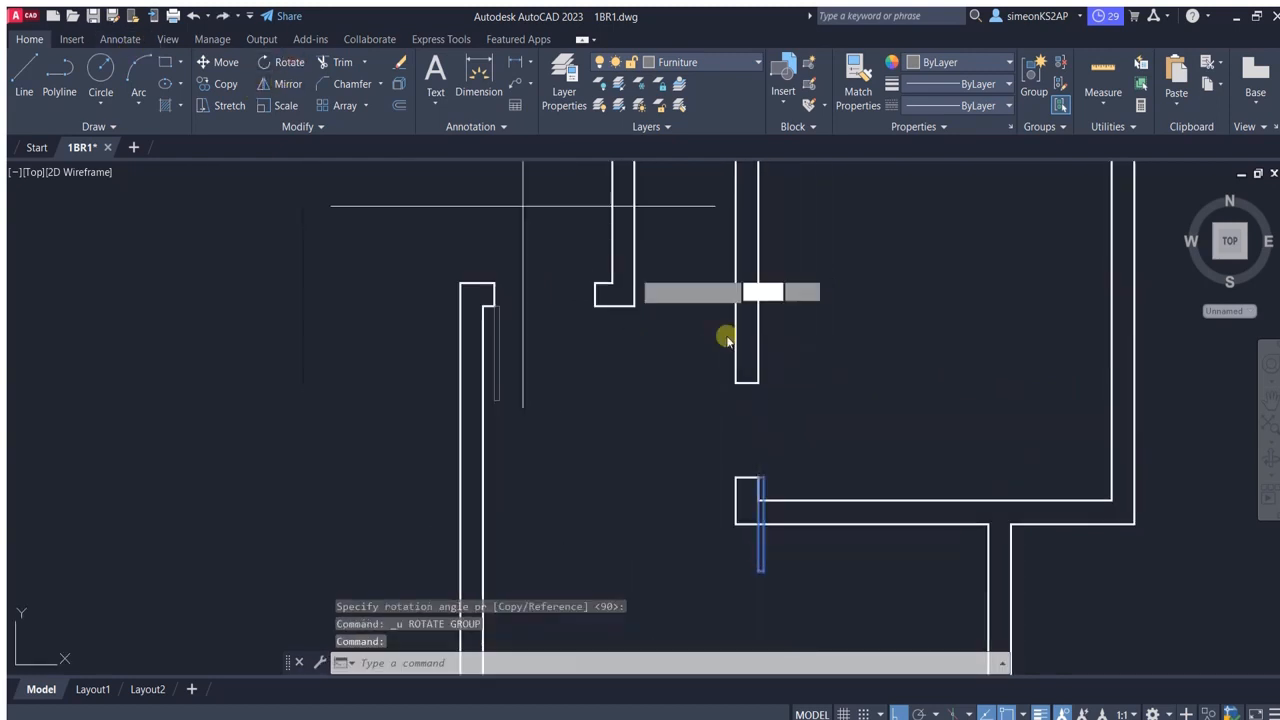
Rotate the bedroom door leaf about the jamb corner so it lies horizontally, opening east into the bedroom.
{"action": "scroll", "coordinate": [789, 411], "scroll_direction": "up", "scroll_amount": 2}
{"action": "left_click", "coordinate": [738, 516]}
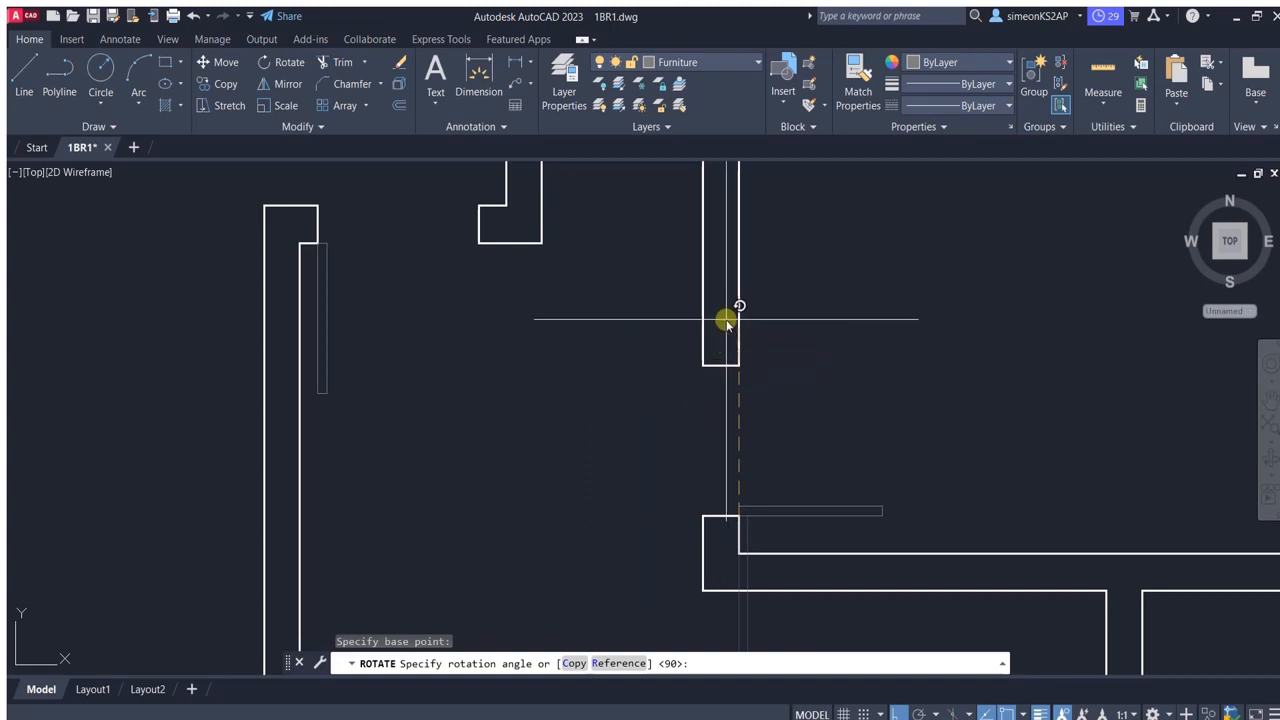
{"action": "scroll", "coordinate": [727, 322], "scroll_direction": "down", "scroll_amount": 4}
{"action": "key", "text": "Escape"}
{"action": "scroll", "coordinate": [709, 337], "scroll_direction": "up", "scroll_amount": 2}
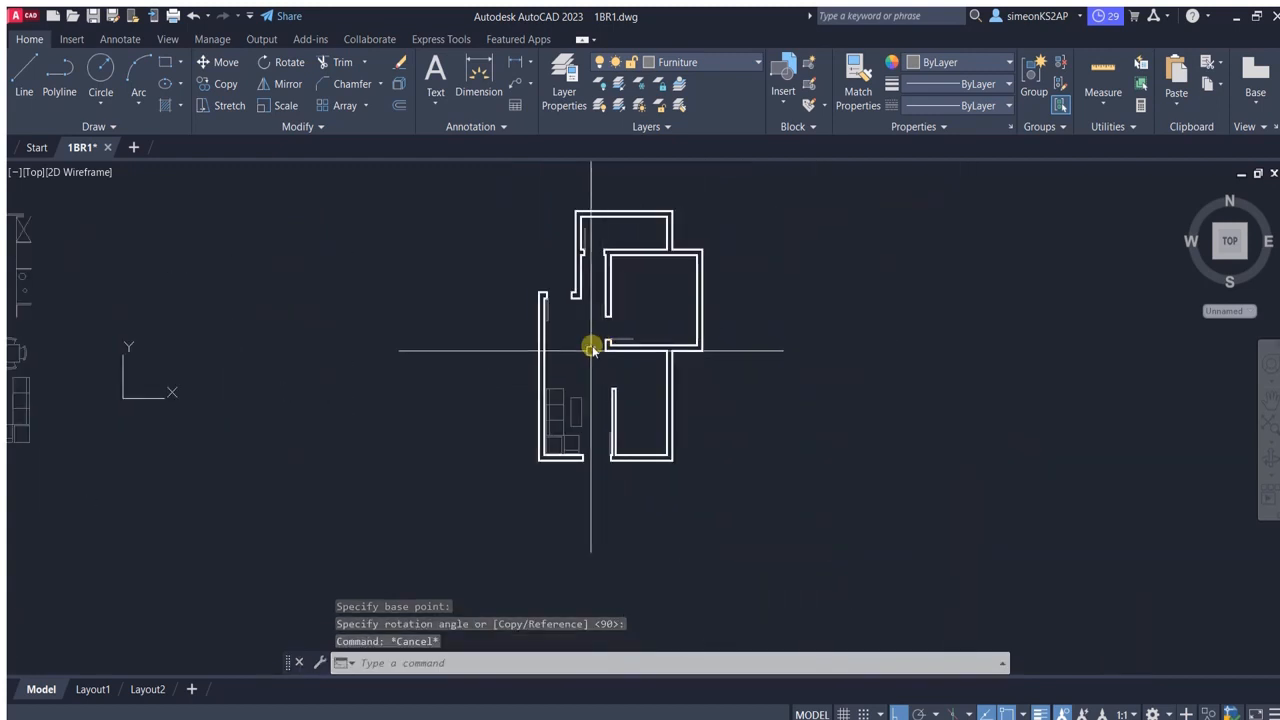
Move the double bed with its two nightstands from the furniture set onto the plan, across the bedroom's north wall.
{"action": "scroll", "coordinate": [591, 348], "scroll_direction": "down", "scroll_amount": 3}
{"action": "scroll", "coordinate": [188, 312], "scroll_direction": "up", "scroll_amount": 1}
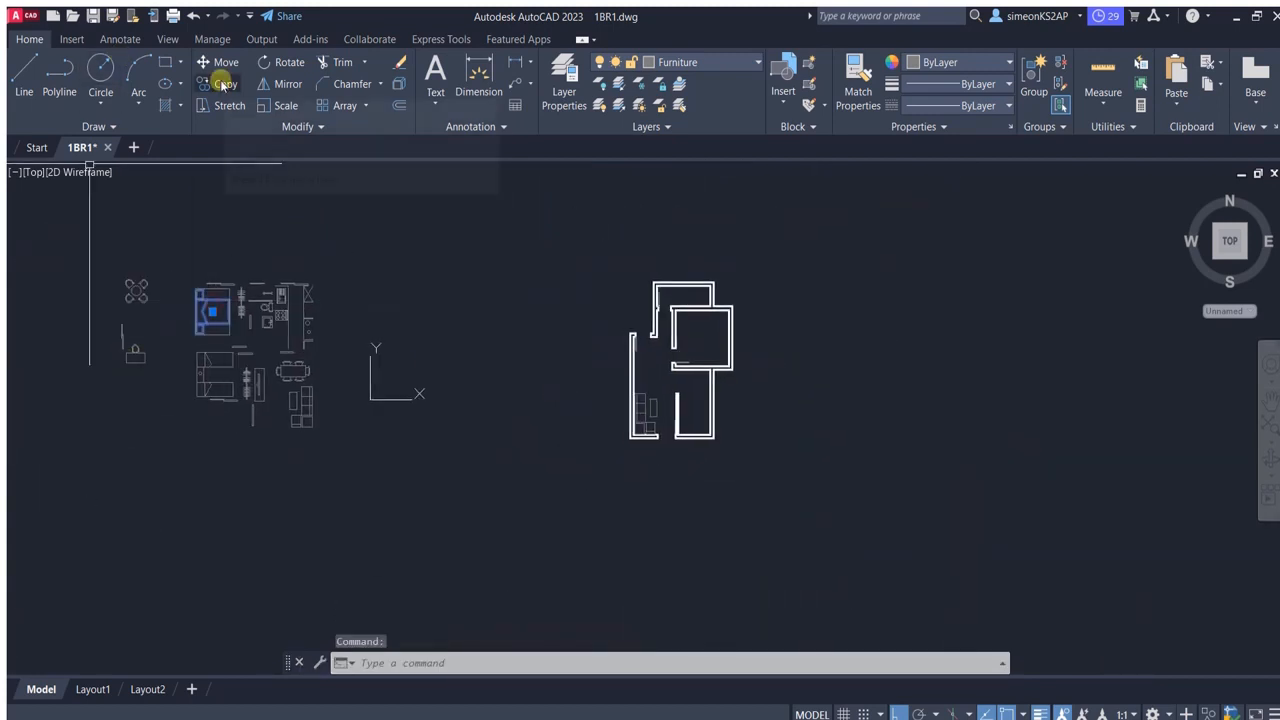
{"action": "left_click", "coordinate": [222, 85]}
{"action": "key", "text": "Escape"}
{"action": "left_click", "coordinate": [221, 64]}
{"action": "left_click", "coordinate": [216, 317]}
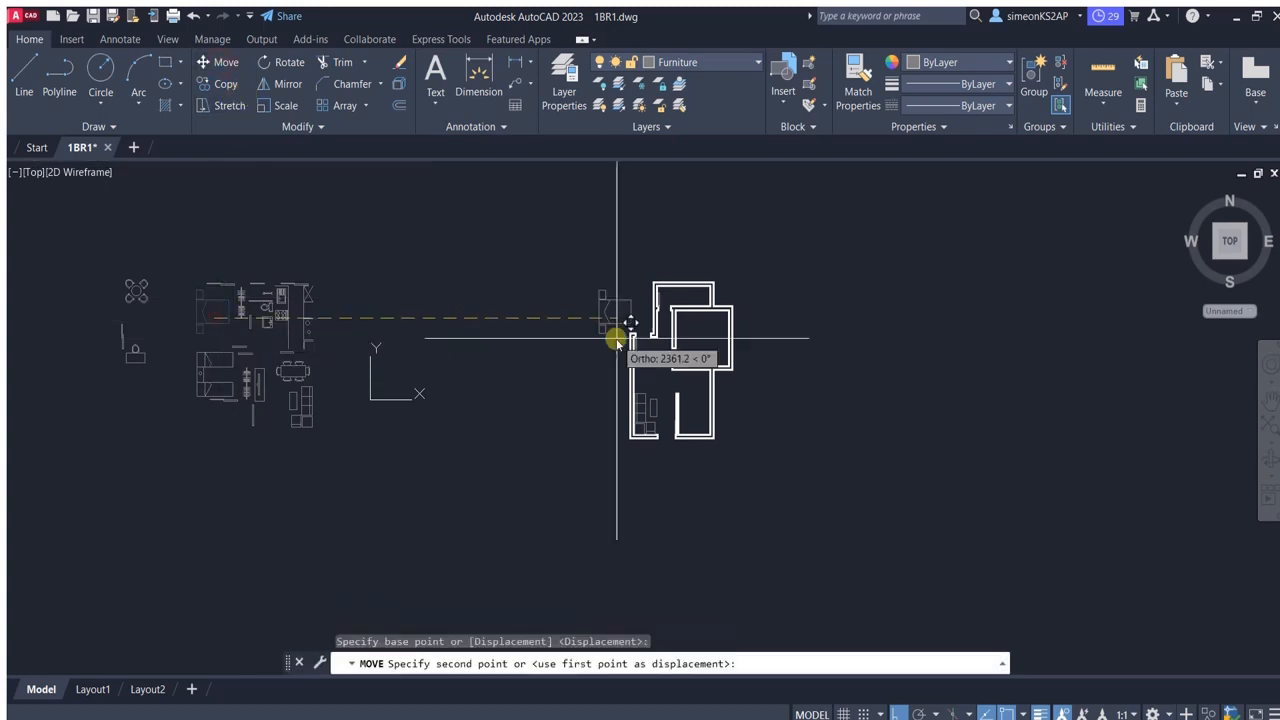
{"action": "scroll", "coordinate": [706, 346], "scroll_direction": "up", "scroll_amount": 6}
{"action": "left_click", "coordinate": [702, 373]}
{"action": "key", "text": "Escape"}
Drop the bed set across the bedroom's north wall and mirror it about a vertical axis, erasing the source objects.
{"action": "left_click", "coordinate": [707, 260]}
{"action": "middle_click_drag", "start_coordinate": [718, 273], "coordinate": [688, 375]}
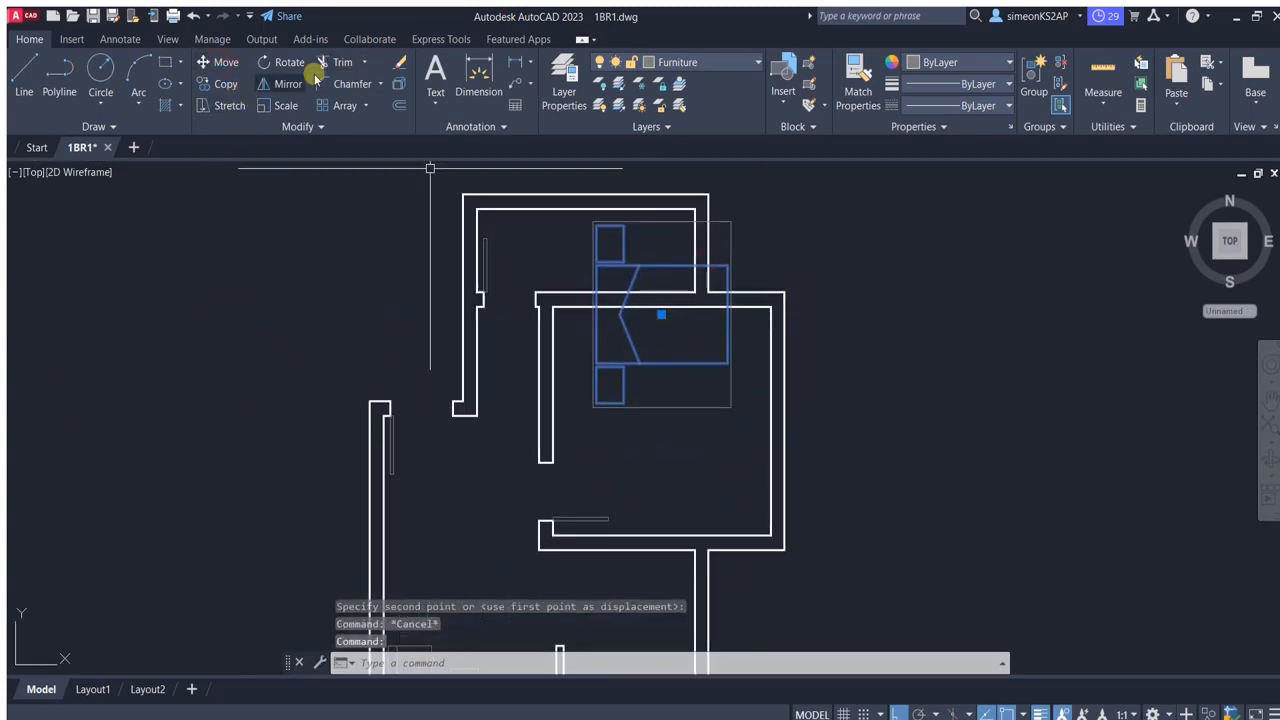
{"action": "left_click", "coordinate": [661, 362]}
{"action": "left_click", "coordinate": [662, 470]}
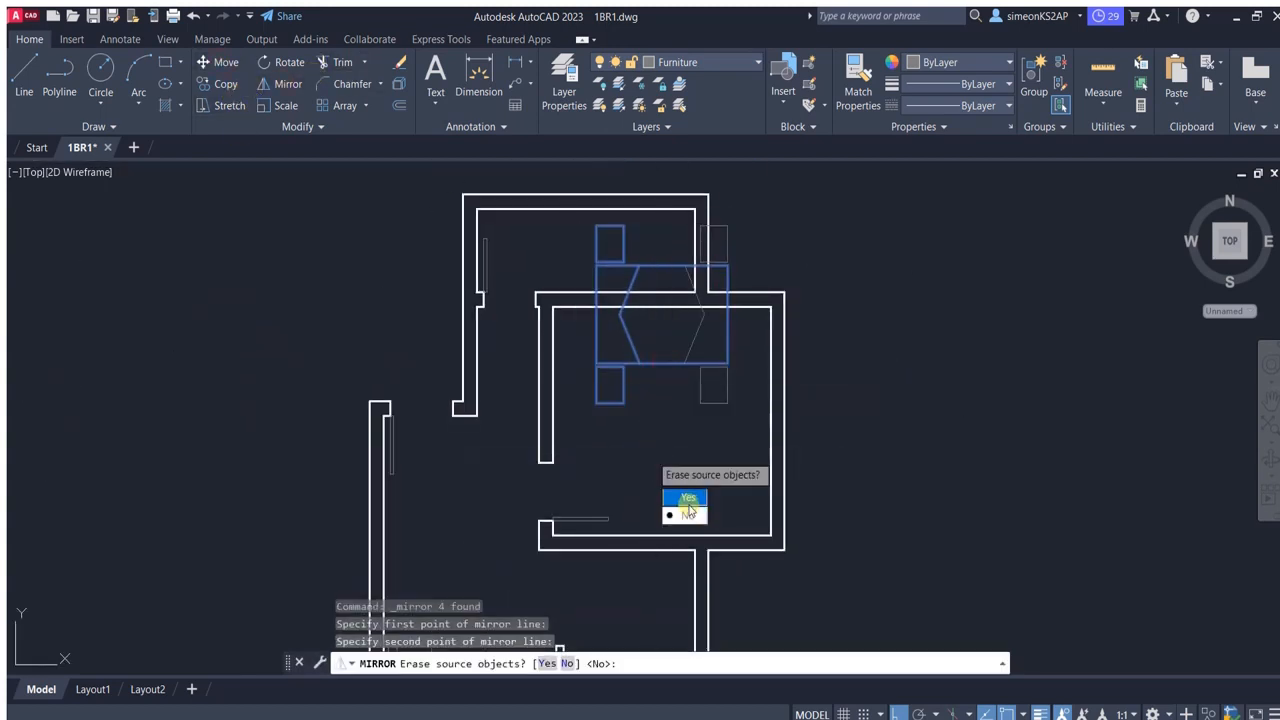
{"action": "left_click", "coordinate": [687, 502]}
{"action": "scroll", "coordinate": [660, 380], "scroll_direction": "down", "scroll_amount": 4}
{"action": "scroll", "coordinate": [679, 345], "scroll_direction": "up", "scroll_amount": 4}
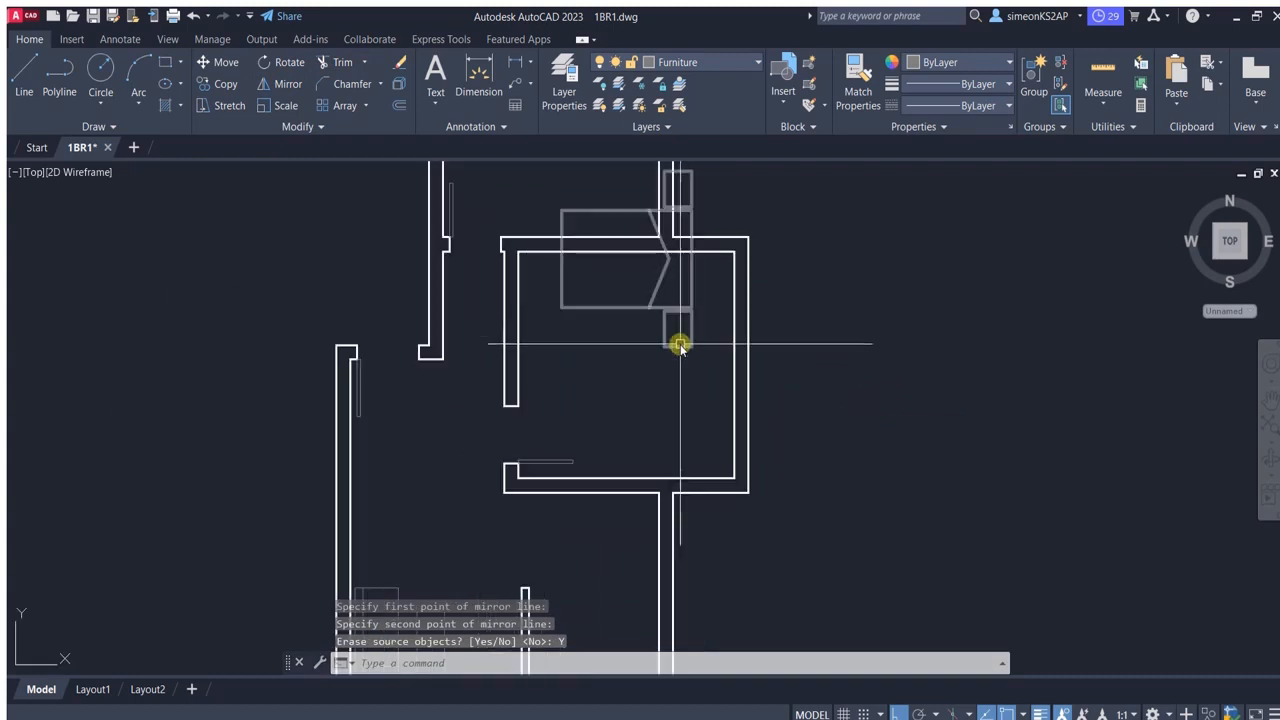
Move the mirrored bed and nightstands straight south so they lie inside the bedroom.
{"action": "left_click", "coordinate": [226, 62]}
{"action": "left_click", "coordinate": [929, 358]}
{"action": "left_click", "coordinate": [933, 443]}
{"action": "scroll", "coordinate": [654, 369], "scroll_direction": "down", "scroll_amount": 2}
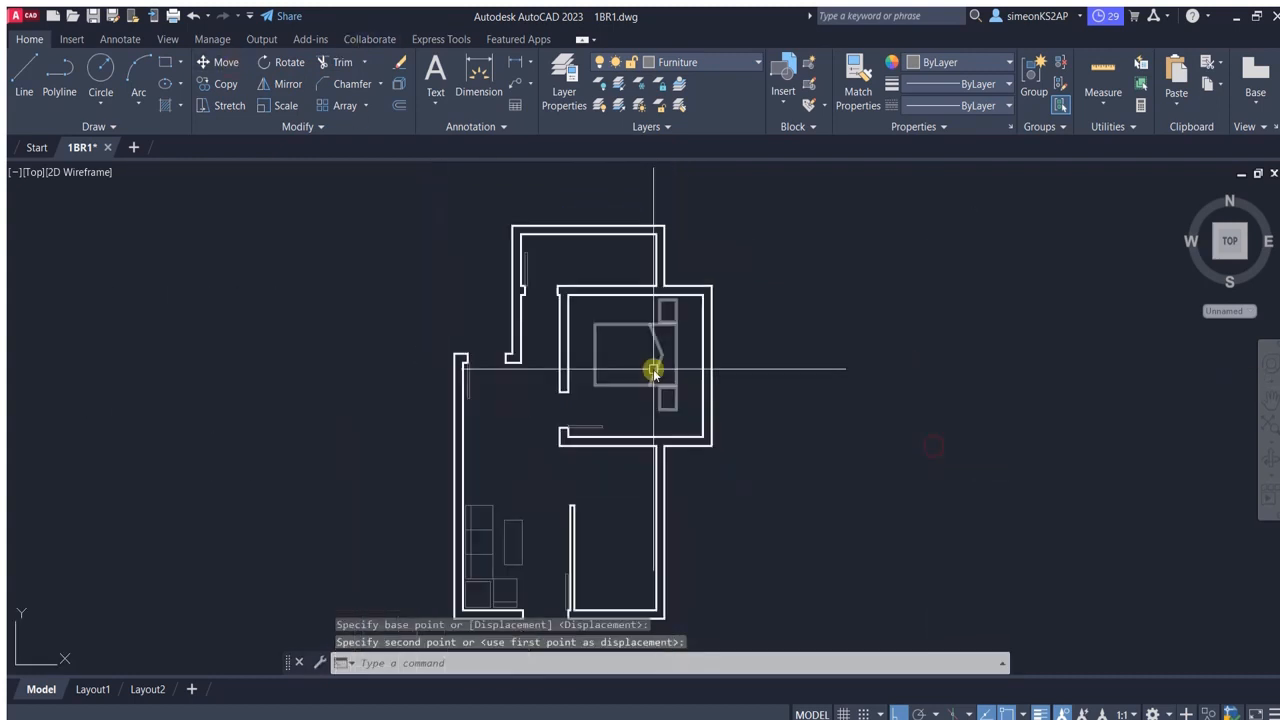
{"action": "scroll", "coordinate": [663, 337], "scroll_direction": "up", "scroll_amount": 1}
{"action": "scroll", "coordinate": [757, 346], "scroll_direction": "down", "scroll_amount": 1}
{"action": "scroll", "coordinate": [806, 344], "scroll_direction": "up", "scroll_amount": 2}
{"action": "mouse_move", "coordinate": [807, 344]}
{"action": "middle_mouse_down"}
{"action": "mouse_move", "coordinate": [745, 335]}
{"action": "mouse_move", "coordinate": [781, 366]}
{"action": "middle_mouse_up"}
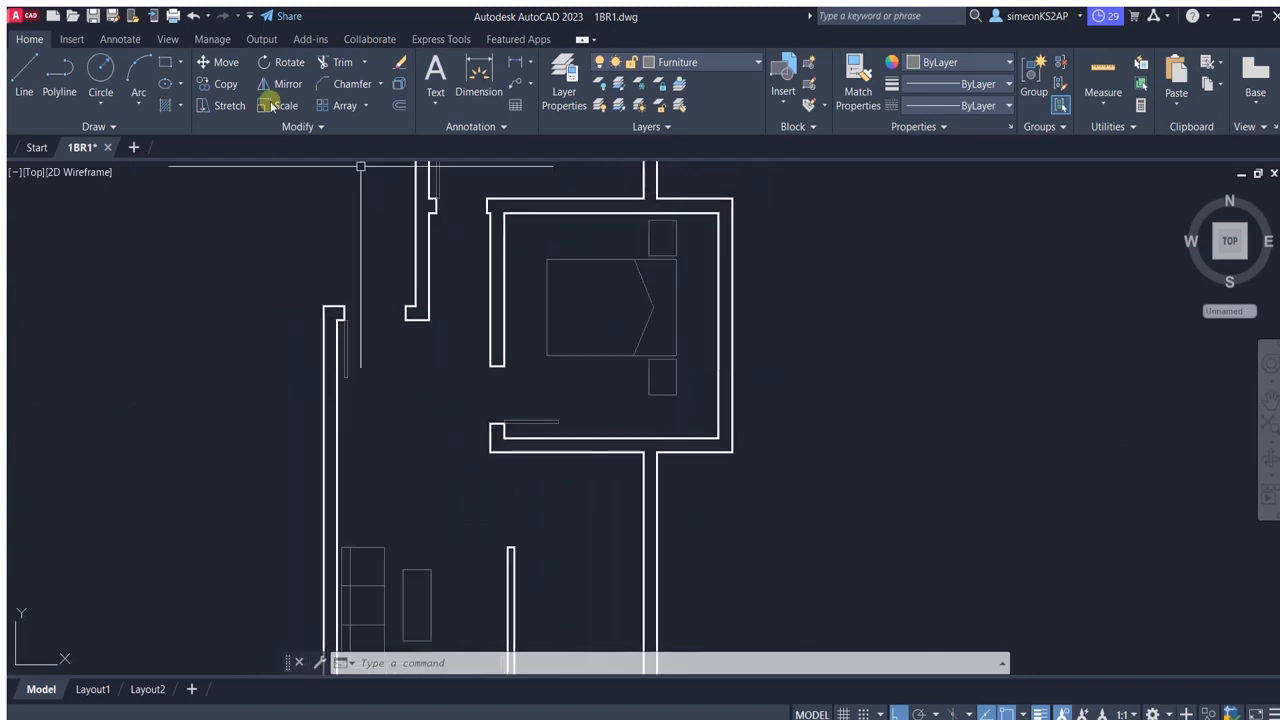
Move the bed and nightstands about 52 units east, close to the bedroom's east wall.
{"action": "left_click", "coordinate": [222, 62]}
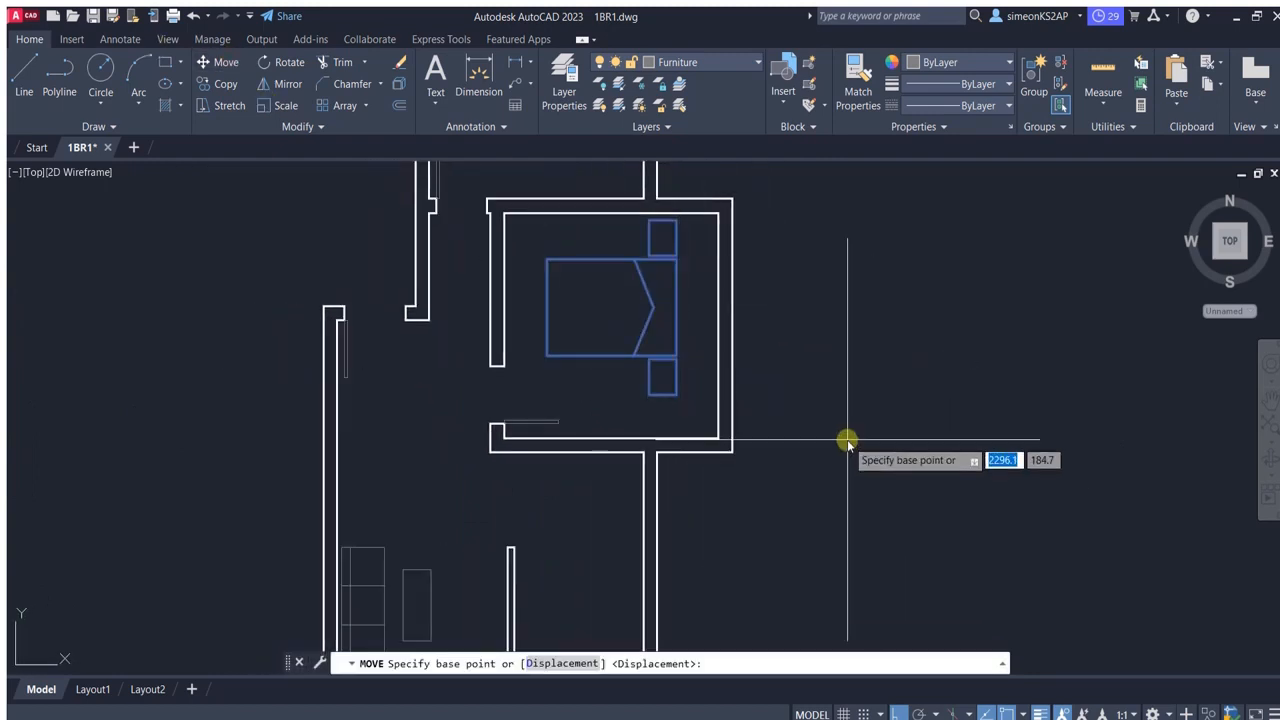
{"action": "left_click", "coordinate": [846, 437]}
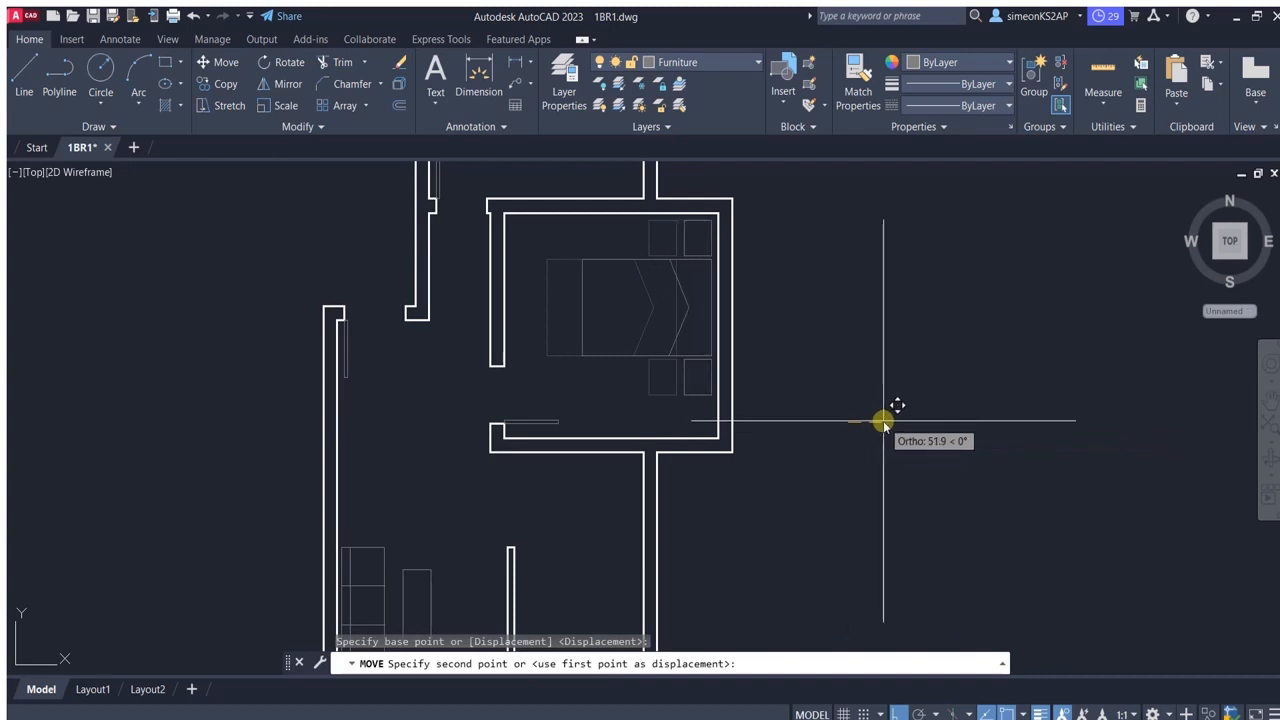
{"action": "left_click", "coordinate": [884, 424]}
{"action": "scroll", "coordinate": [708, 349], "scroll_direction": "down", "scroll_amount": 5}
{"action": "scroll", "coordinate": [708, 344], "scroll_direction": "up", "scroll_amount": 5}
{"action": "scroll", "coordinate": [730, 390], "scroll_direction": "down", "scroll_amount": 3}
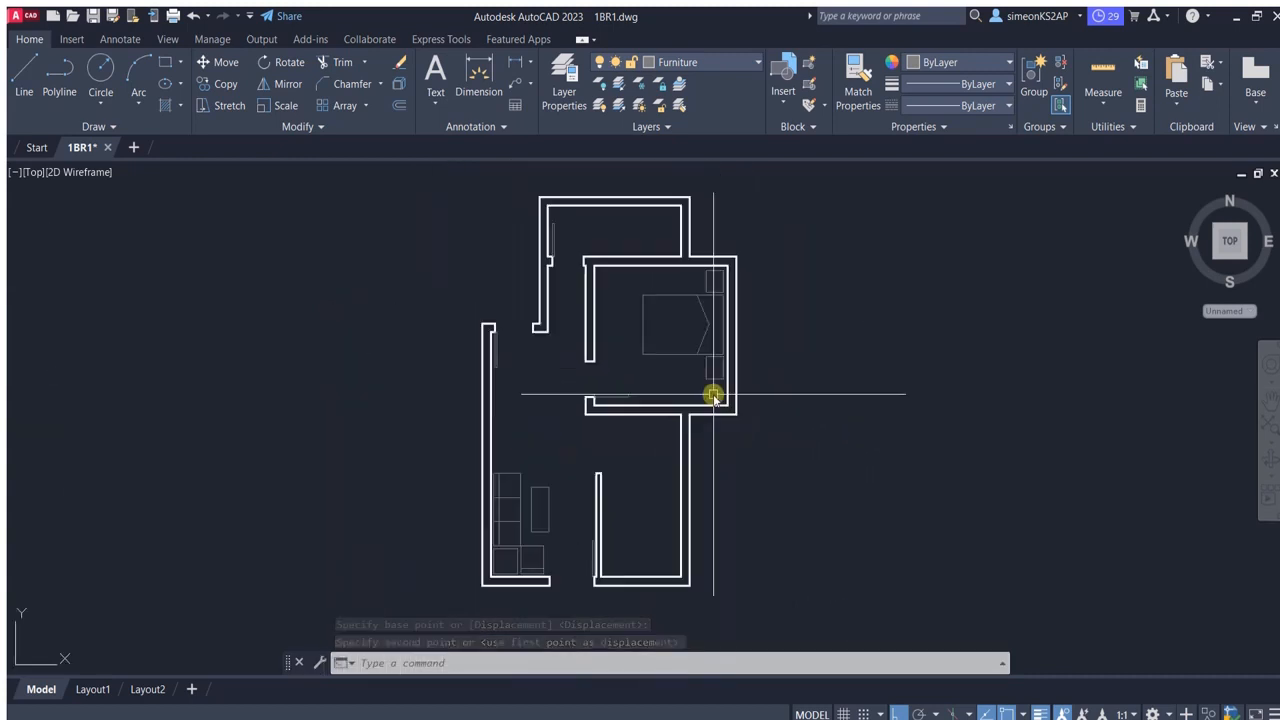
{"action": "scroll", "coordinate": [703, 291], "scroll_direction": "up", "scroll_amount": 4}
{"action": "scroll", "coordinate": [748, 327], "scroll_direction": "down", "scroll_amount": 2}
{"action": "scroll", "coordinate": [748, 327], "scroll_direction": "up", "scroll_amount": 5}
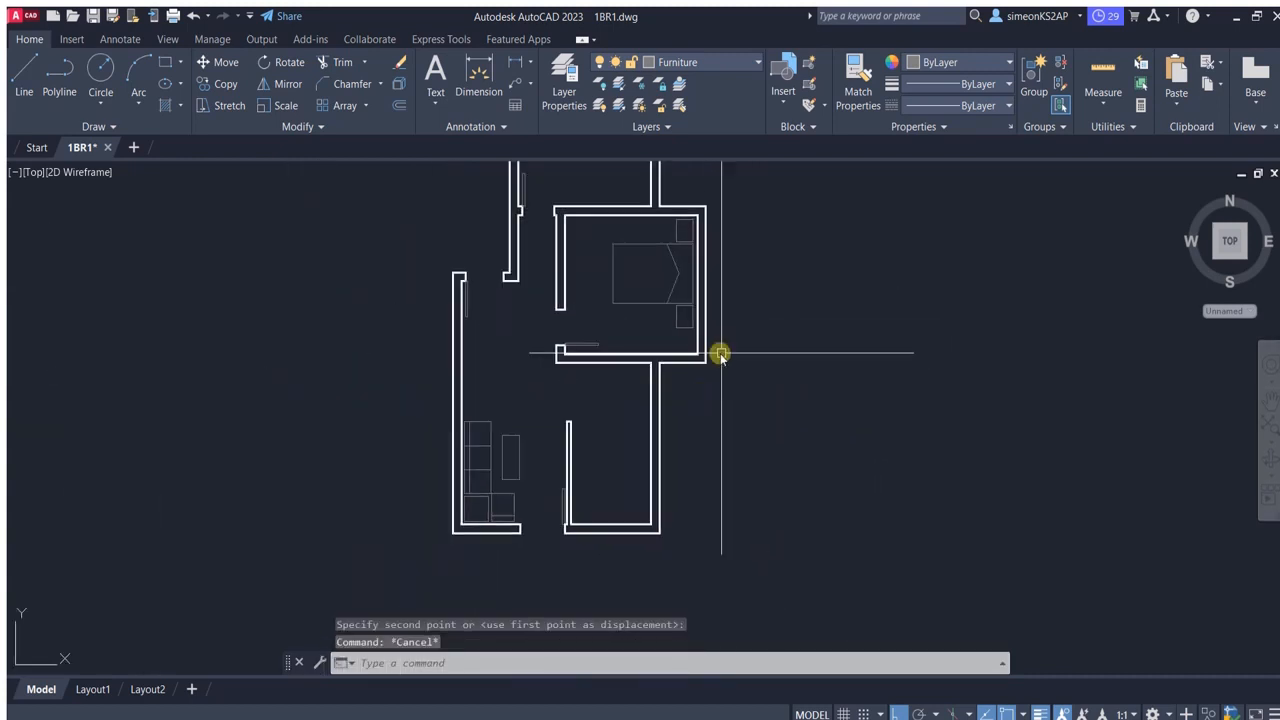
Make Walls the current layer.
{"action": "left_click", "coordinate": [59, 80]}
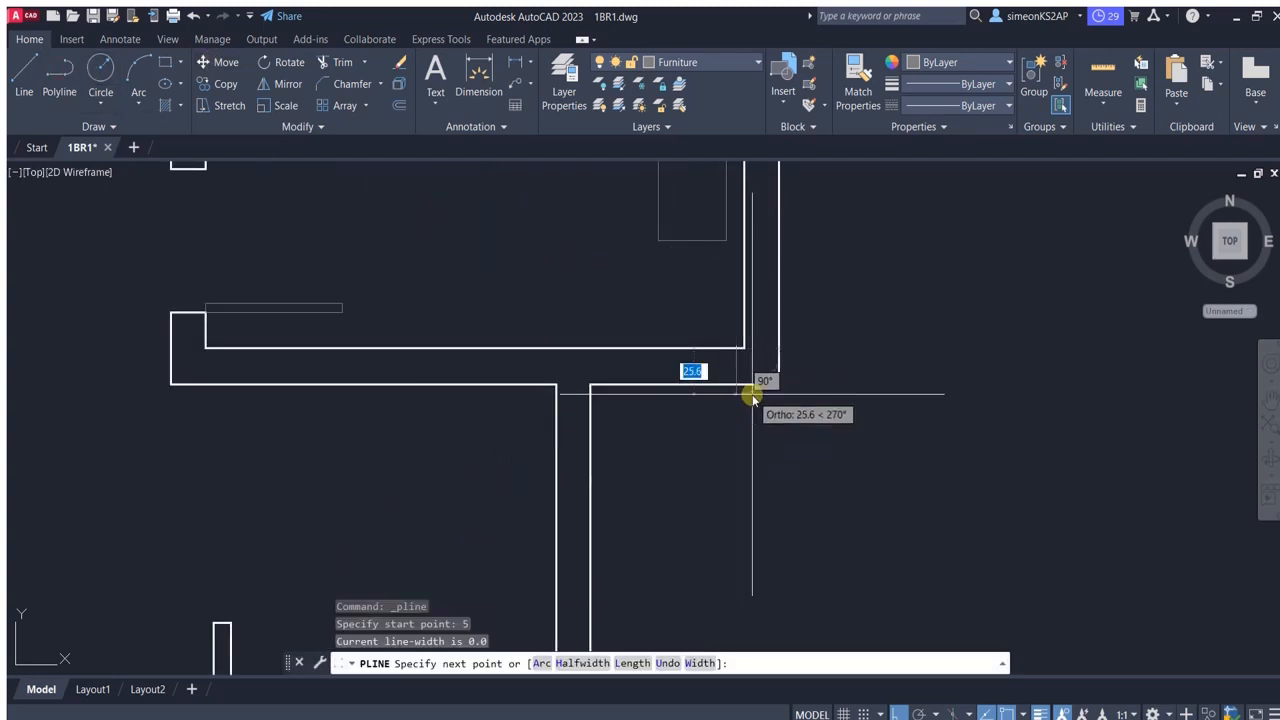
{"action": "key", "text": "Escape"}
{"action": "left_click", "coordinate": [698, 63]}
{"action": "left_click", "coordinate": [663, 251]}
Draw a jamb line across the bedroom's south wall, 5 units west of its inner southeast corner, and trim the overhang below the wall.
{"action": "left_click", "coordinate": [59, 80]}
{"action": "scroll", "coordinate": [770, 385], "scroll_direction": "up", "scroll_amount": 2}
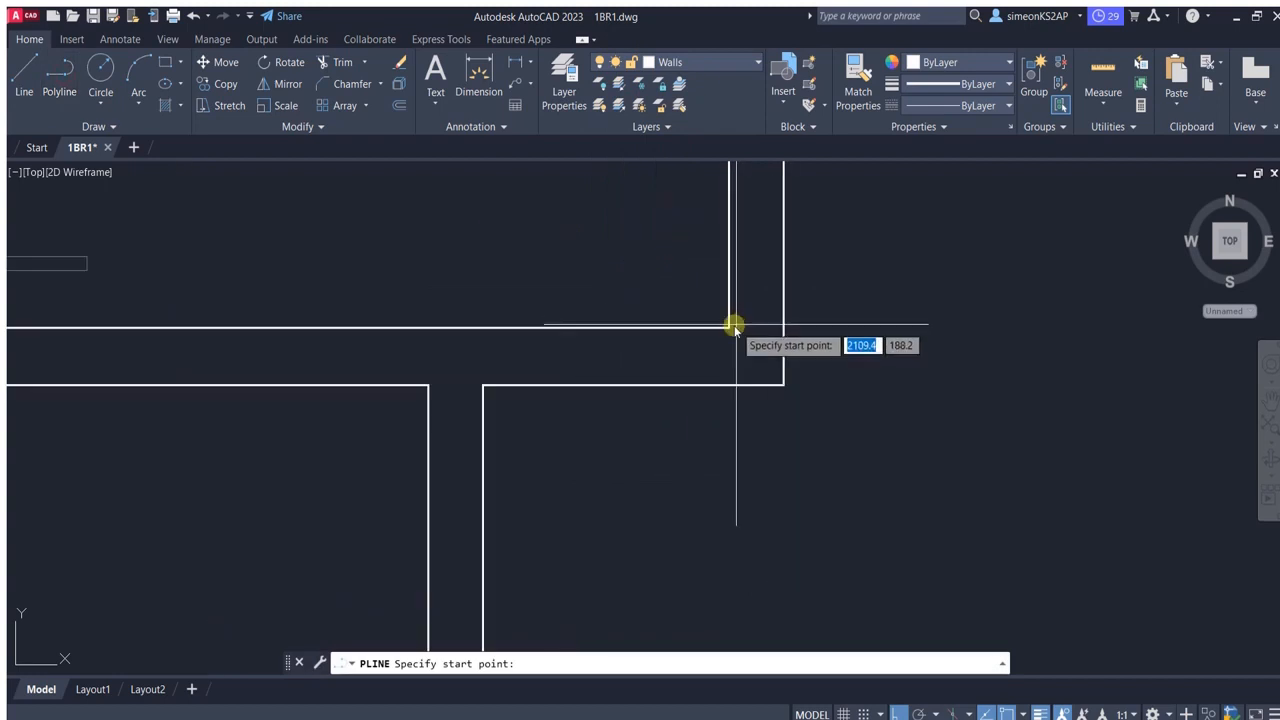
{"action": "left_click", "coordinate": [719, 423]}
{"action": "key", "text": "Escape"}
{"action": "left_click", "coordinate": [337, 61]}
{"action": "left_click", "coordinate": [716, 405]}
{"action": "key", "text": "Escape"}
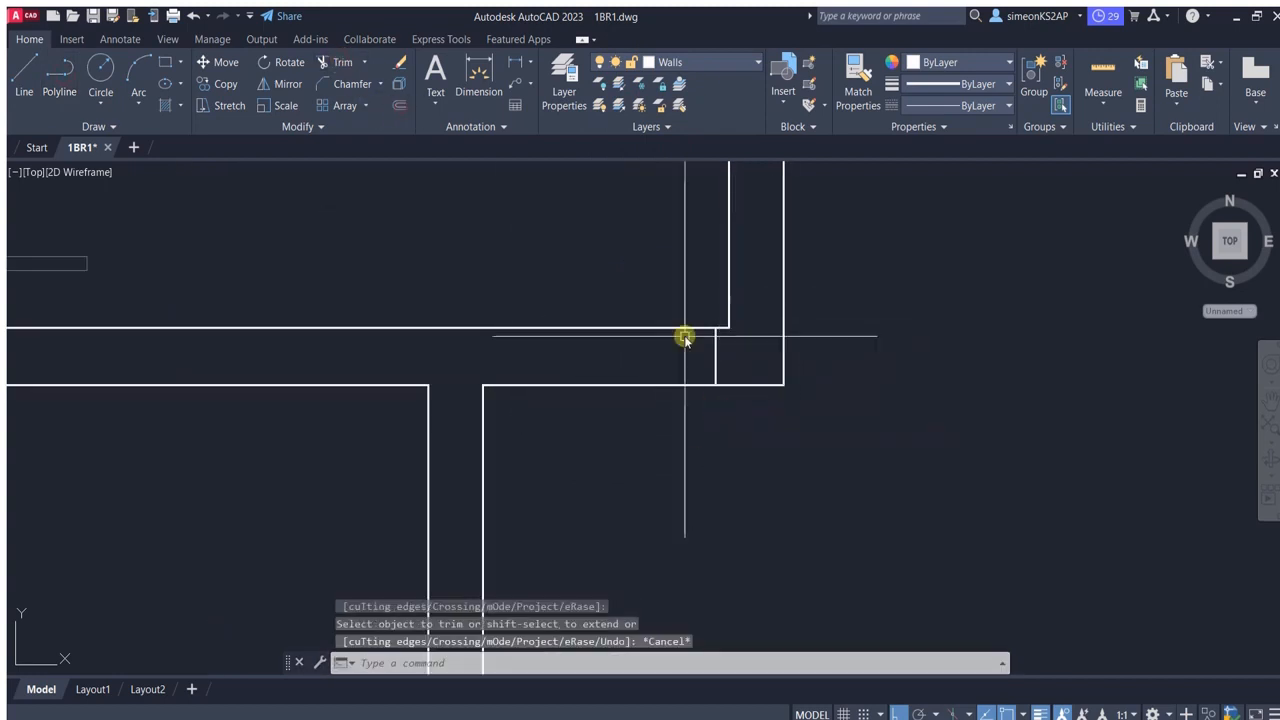
{"action": "key", "text": "Escape"}
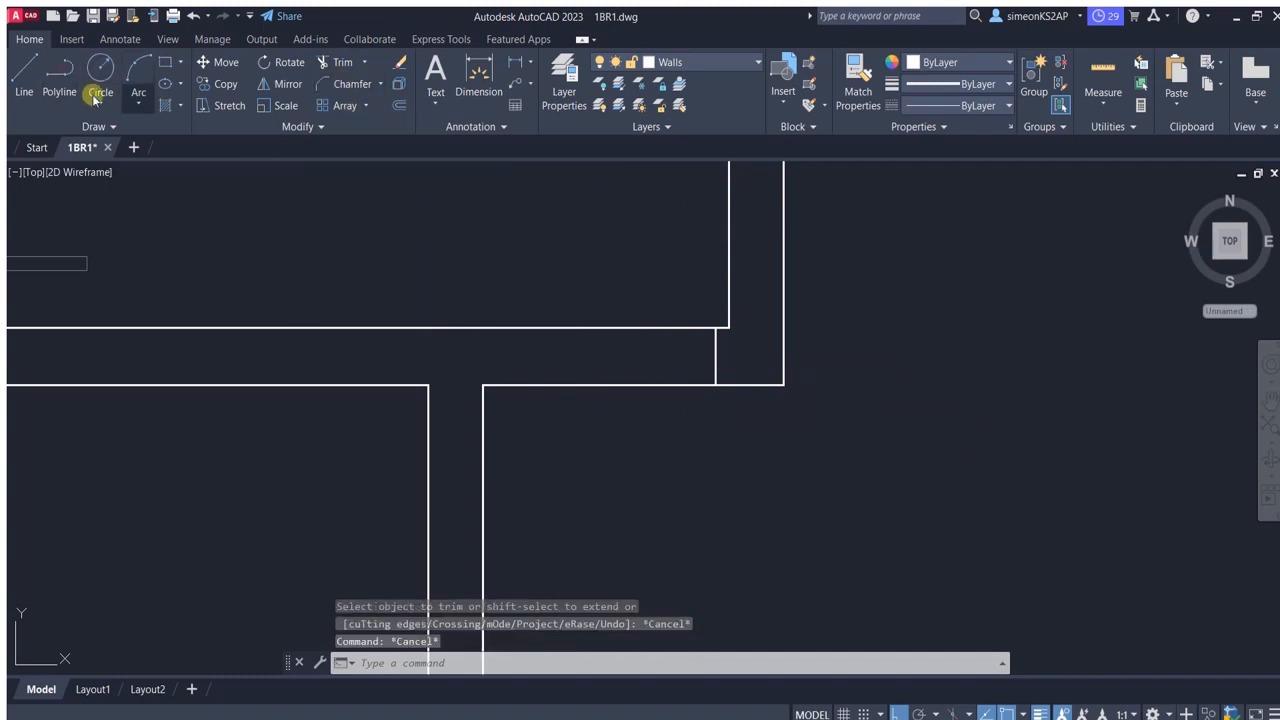
Draw a second jamb line across the south wall, 5 units east of the corner with the lower room's east wall, trimming any excess.
{"action": "left_click", "coordinate": [60, 80]}
{"action": "left_click", "coordinate": [497, 385]}
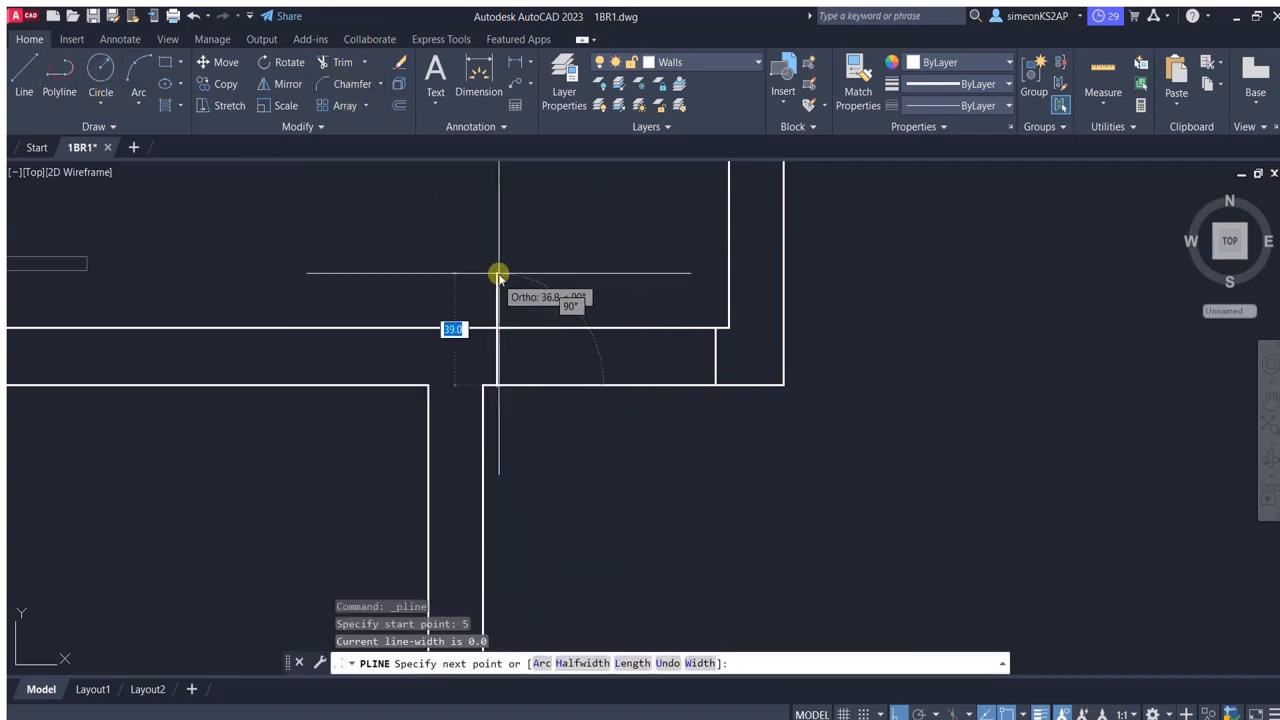
{"action": "left_click", "coordinate": [497, 328]}
{"action": "key", "text": "Escape"}
{"action": "left_click", "coordinate": [340, 61]}
{"action": "key", "text": "Escape"}
Check the opening width between the two jamb lines with a temporary dimension.
{"action": "left_click", "coordinate": [479, 80]}
{"action": "scroll", "coordinate": [510, 376], "scroll_direction": "up", "scroll_amount": 2}
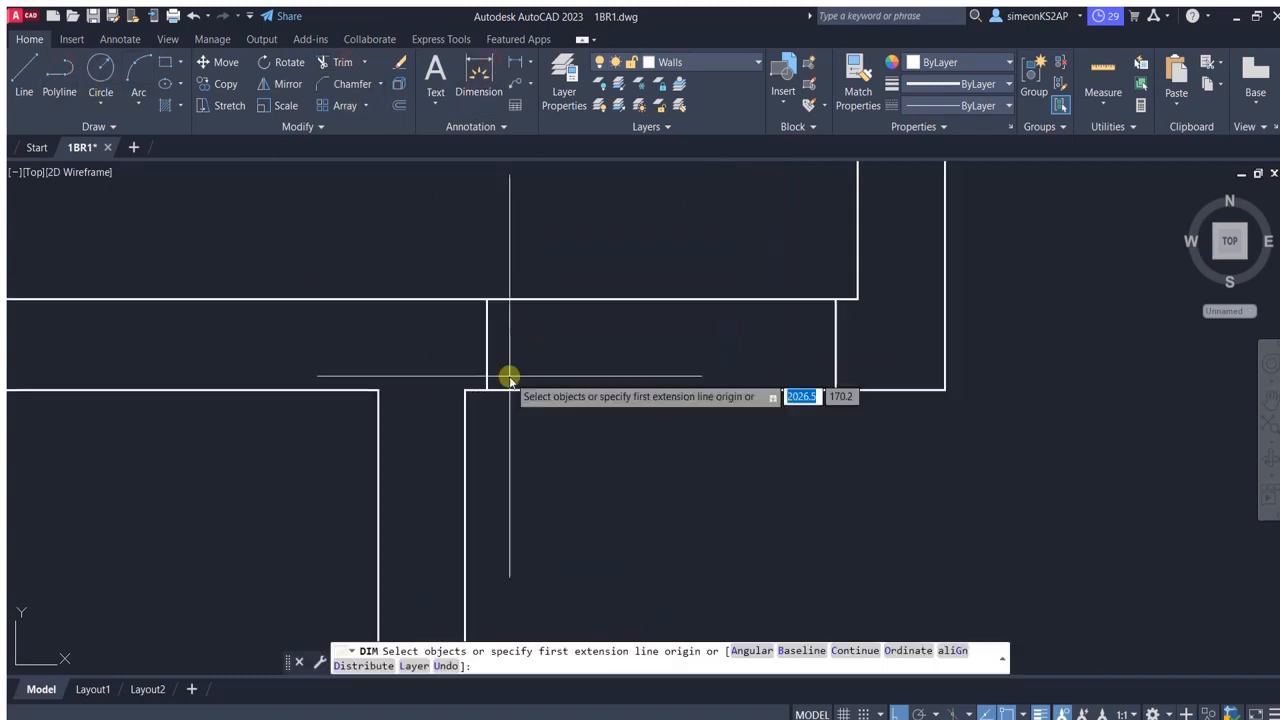
{"action": "key", "text": "Return"}
{"action": "left_click", "coordinate": [487, 298]}
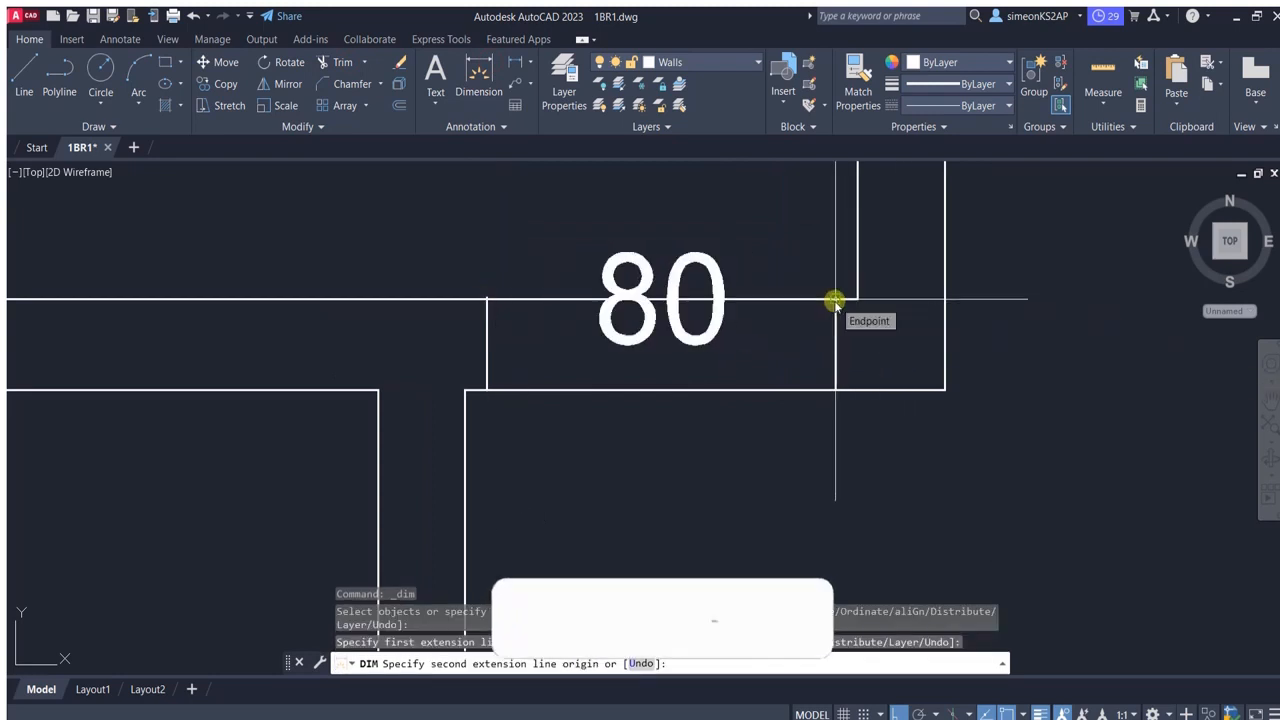
{"action": "key", "text": "Escape"}
Trim both wall lines between the two jambs to open the bedroom's south wall.
{"action": "scroll", "coordinate": [663, 354], "scroll_direction": "down", "scroll_amount": 6}
{"action": "left_click", "coordinate": [341, 64]}
{"action": "scroll", "coordinate": [680, 329], "scroll_direction": "down", "scroll_amount": 3}
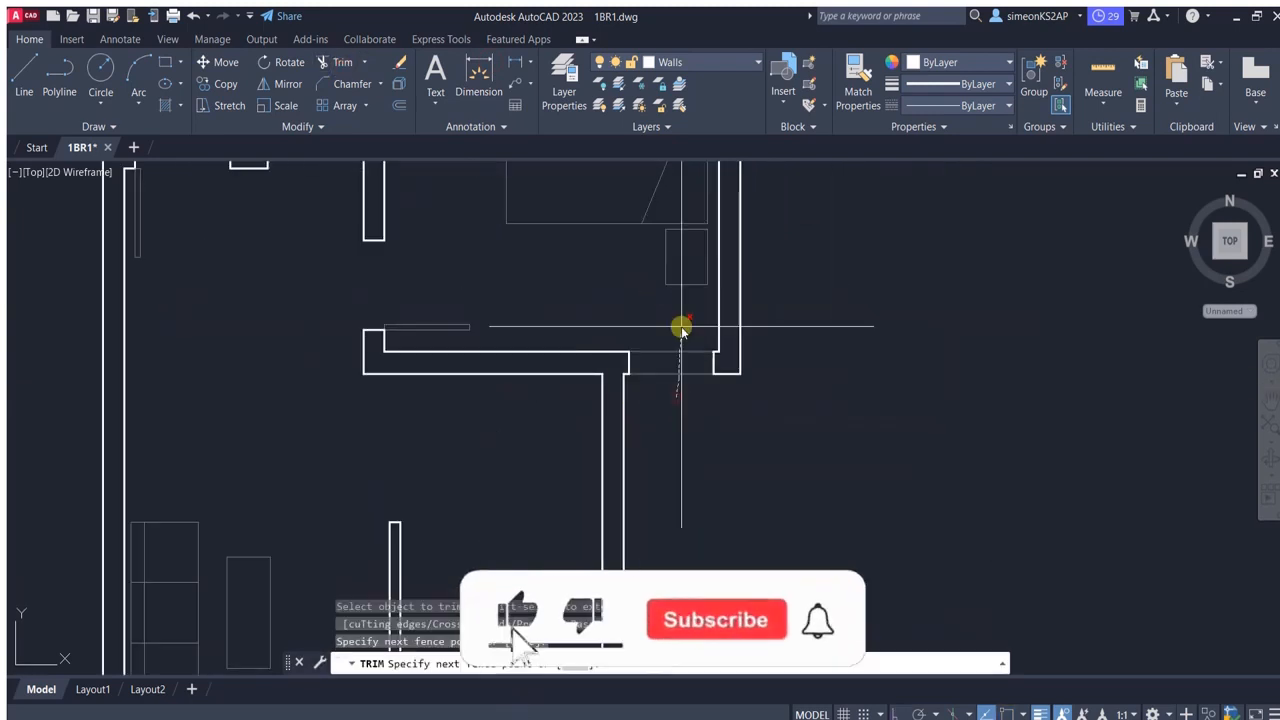
{"action": "scroll", "coordinate": [735, 430], "scroll_direction": "up", "scroll_amount": 1}
{"action": "middle_click_drag", "start_coordinate": [727, 288], "coordinate": [714, 318]}
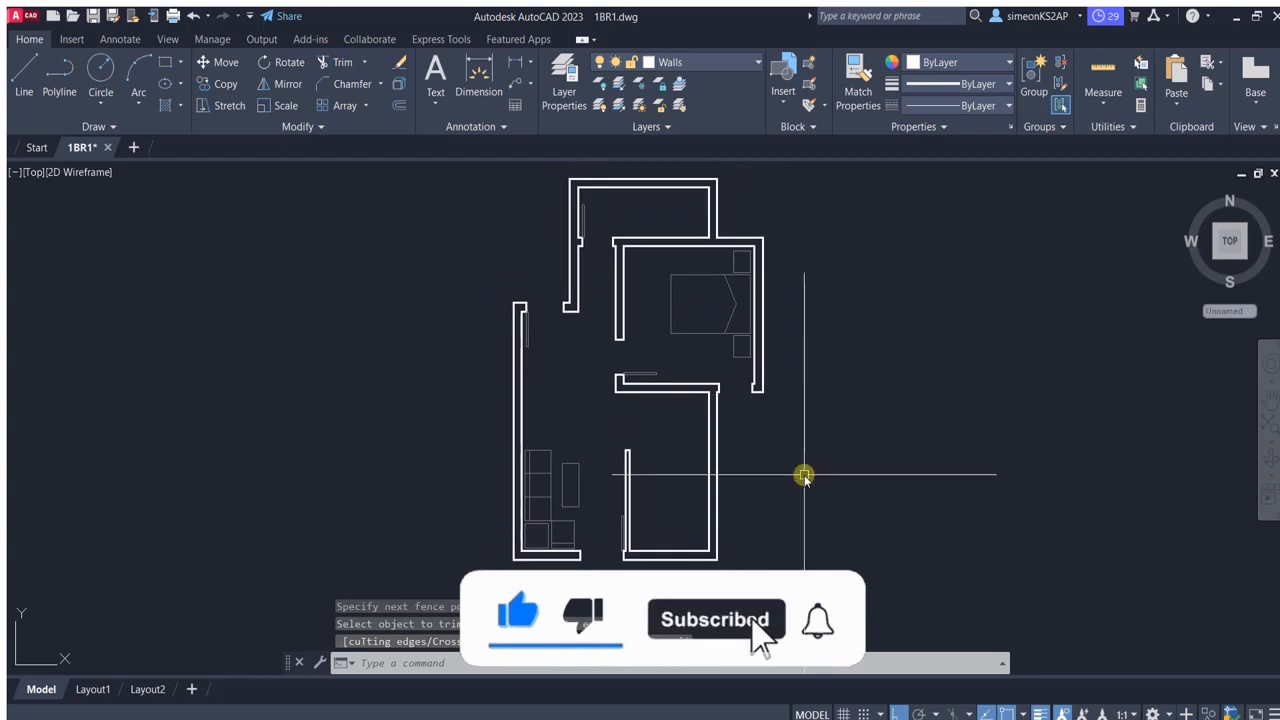
{"action": "middle_click_drag", "start_coordinate": [805, 475], "coordinate": [768, 496]}
{"action": "middle_click_drag", "start_coordinate": [686, 432], "coordinate": [700, 409]}
{"action": "scroll", "coordinate": [697, 422], "scroll_direction": "up", "scroll_amount": 2}
{"action": "scroll", "coordinate": [709, 440], "scroll_direction": "down", "scroll_amount": 2}
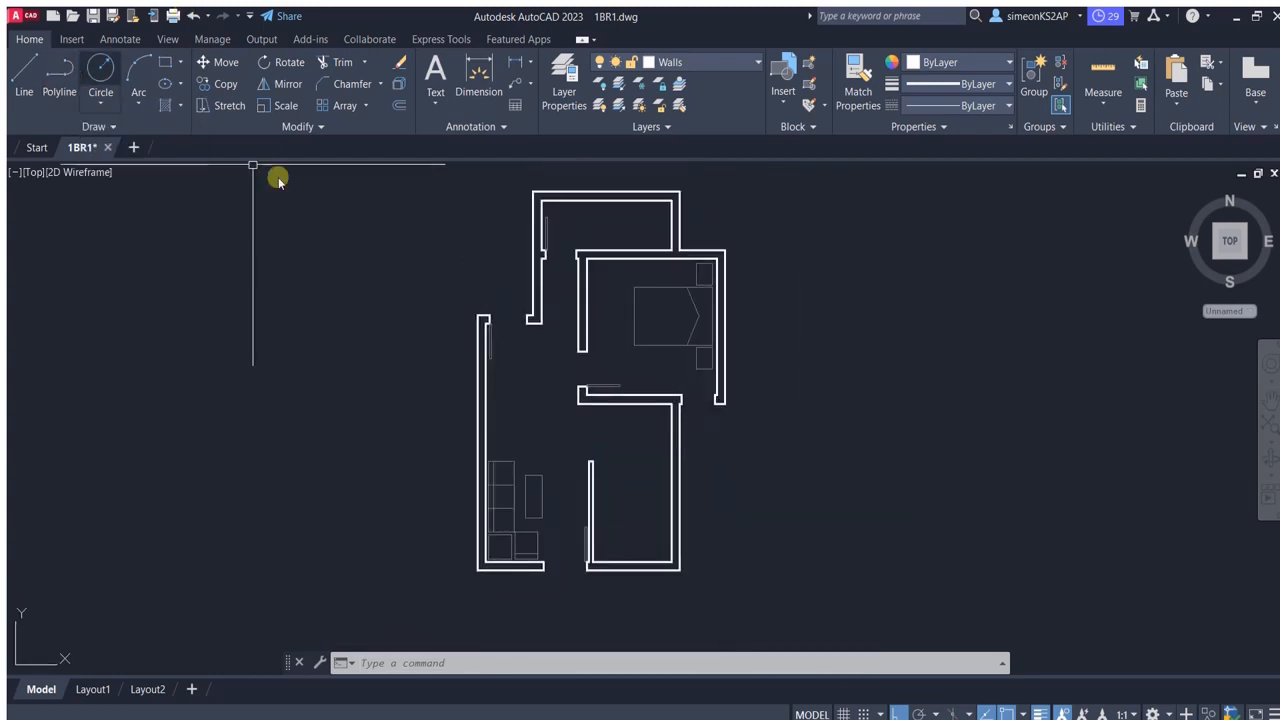
Move the six-chair dining table from the furniture set into the living area, just north of the sofa.
{"action": "scroll", "coordinate": [557, 372], "scroll_direction": "down", "scroll_amount": 4}
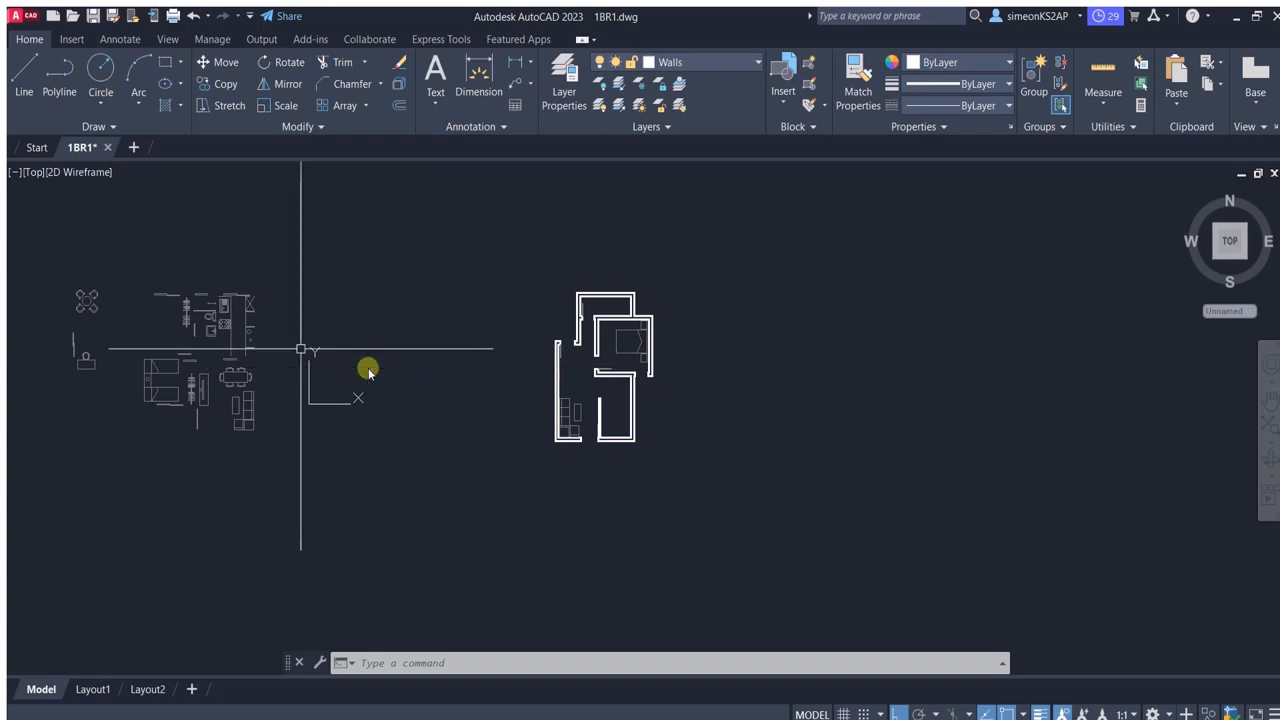
{"action": "scroll", "coordinate": [238, 372], "scroll_direction": "up", "scroll_amount": 2}
{"action": "left_click", "coordinate": [222, 62]}
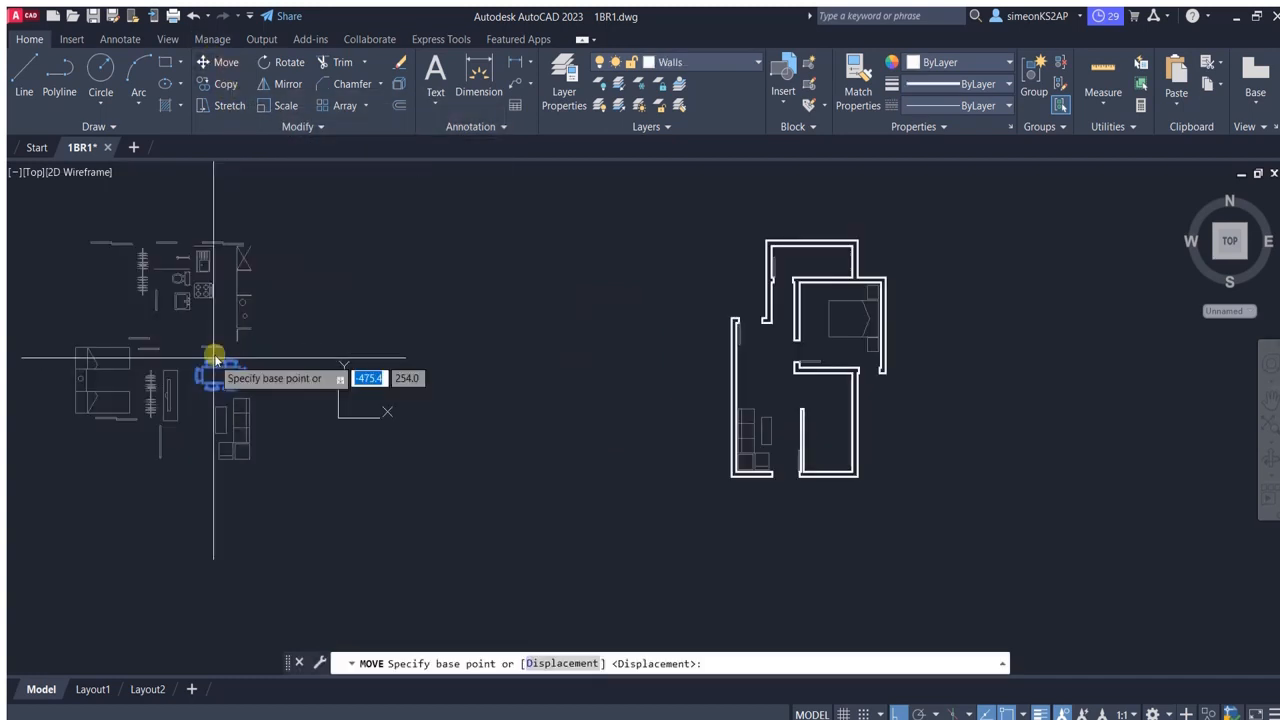
{"action": "left_click", "coordinate": [222, 371]}
{"action": "scroll", "coordinate": [775, 385], "scroll_direction": "up", "scroll_amount": 5}
{"action": "scroll", "coordinate": [737, 397], "scroll_direction": "down", "scroll_amount": 3}
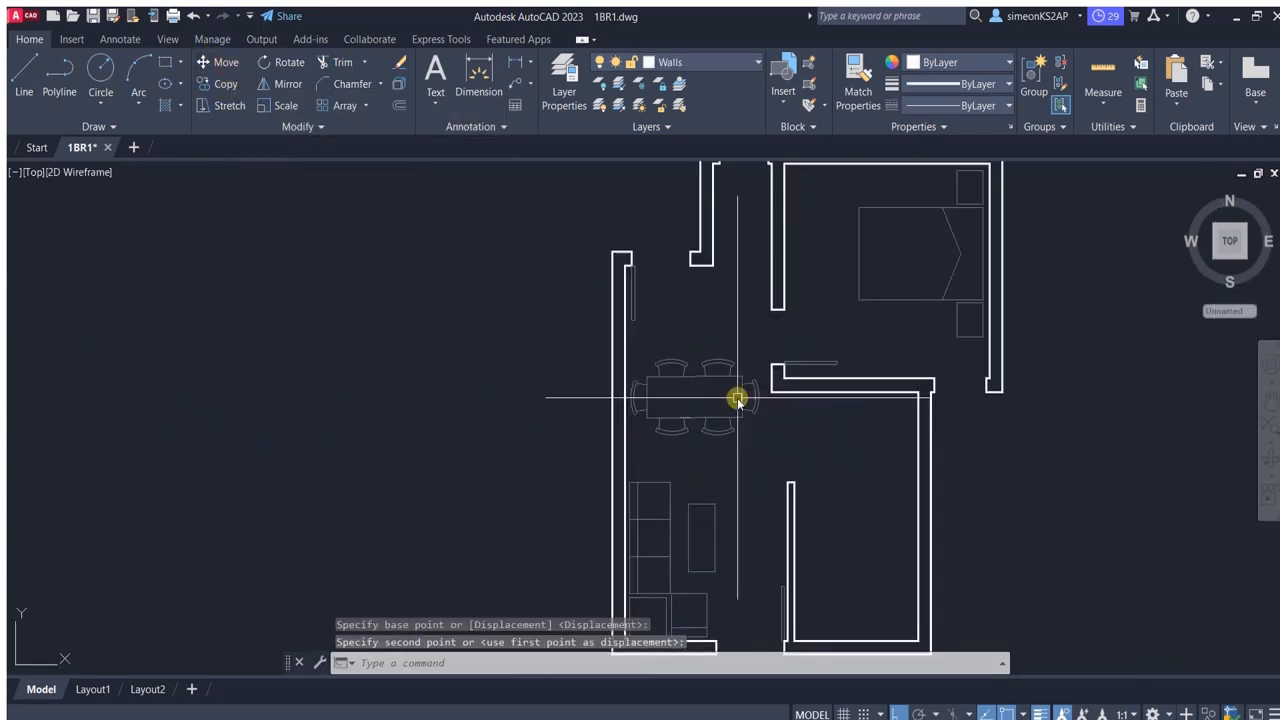
Rotate the dining table set 90° about its middle so it runs north to south.
{"action": "left_click", "coordinate": [698, 372]}
{"action": "left_click", "coordinate": [289, 62]}
{"action": "left_click", "coordinate": [688, 402]}
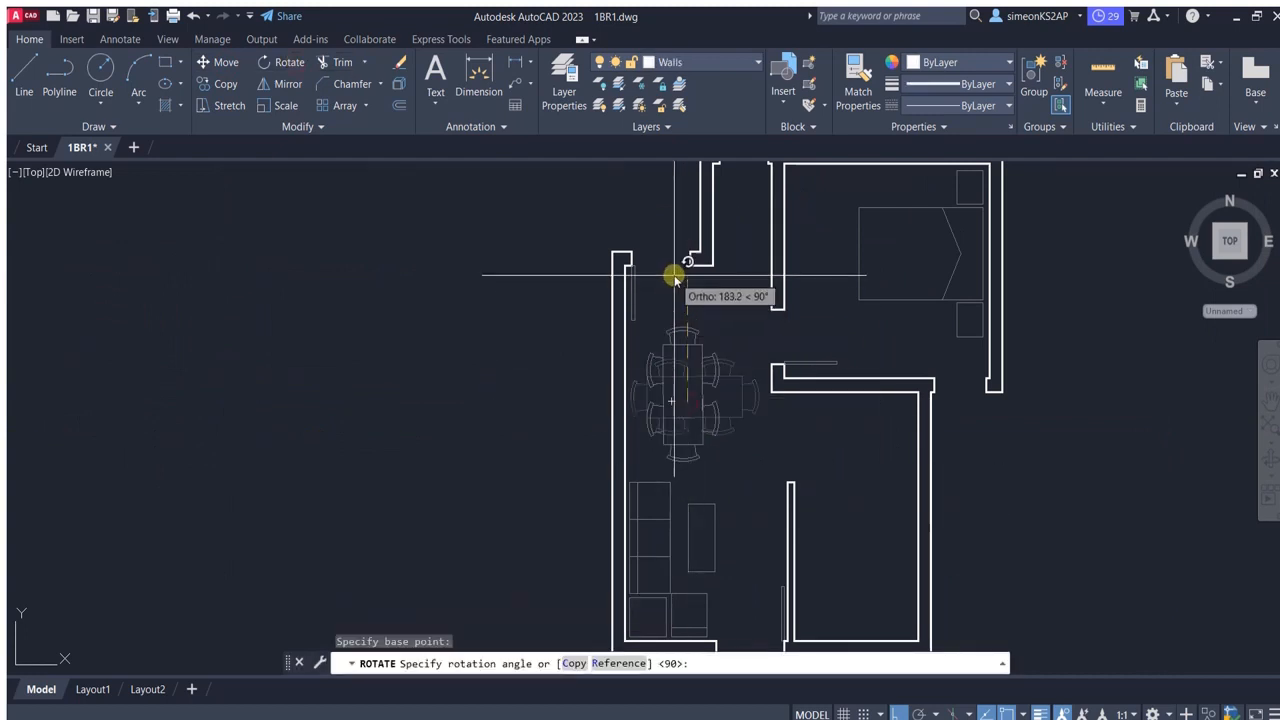
{"action": "left_click", "coordinate": [671, 277]}
{"action": "scroll", "coordinate": [634, 366], "scroll_direction": "down", "scroll_amount": 3}
{"action": "scroll", "coordinate": [620, 375], "scroll_direction": "up", "scroll_amount": 3}
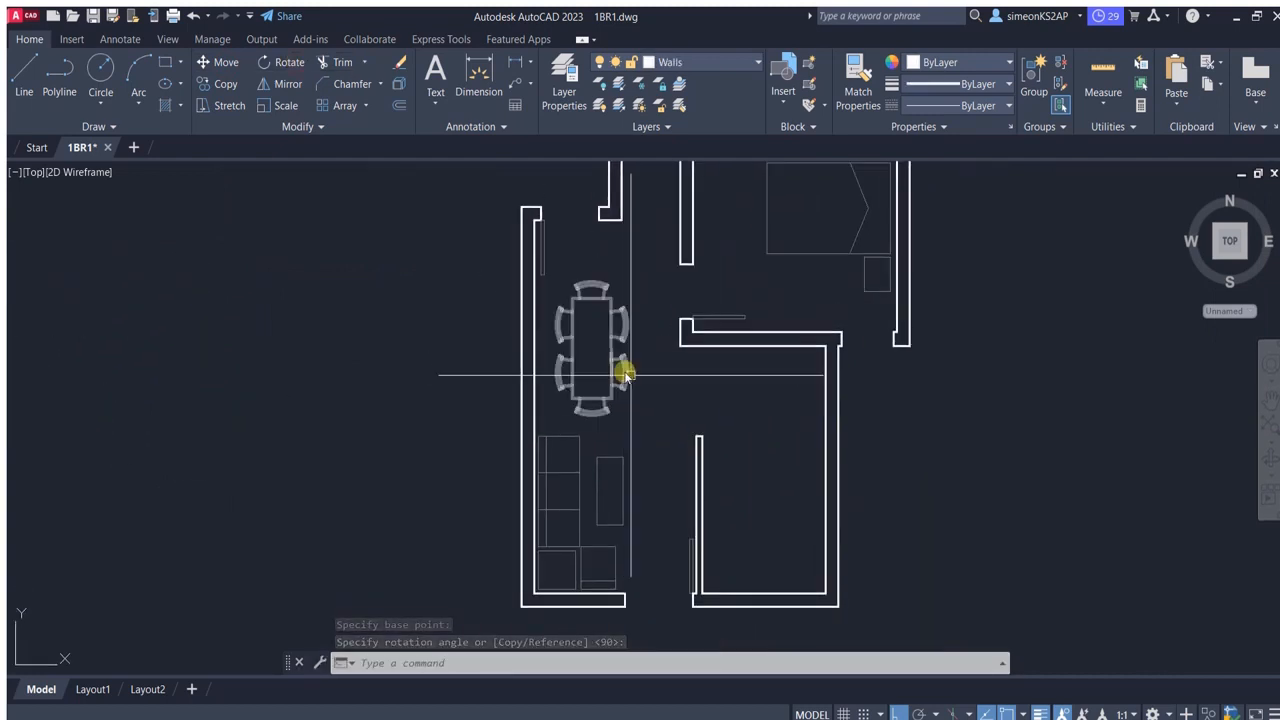
{"action": "scroll", "coordinate": [640, 350], "scroll_direction": "down", "scroll_amount": 1}
{"action": "scroll", "coordinate": [648, 380], "scroll_direction": "up", "scroll_amount": 1}
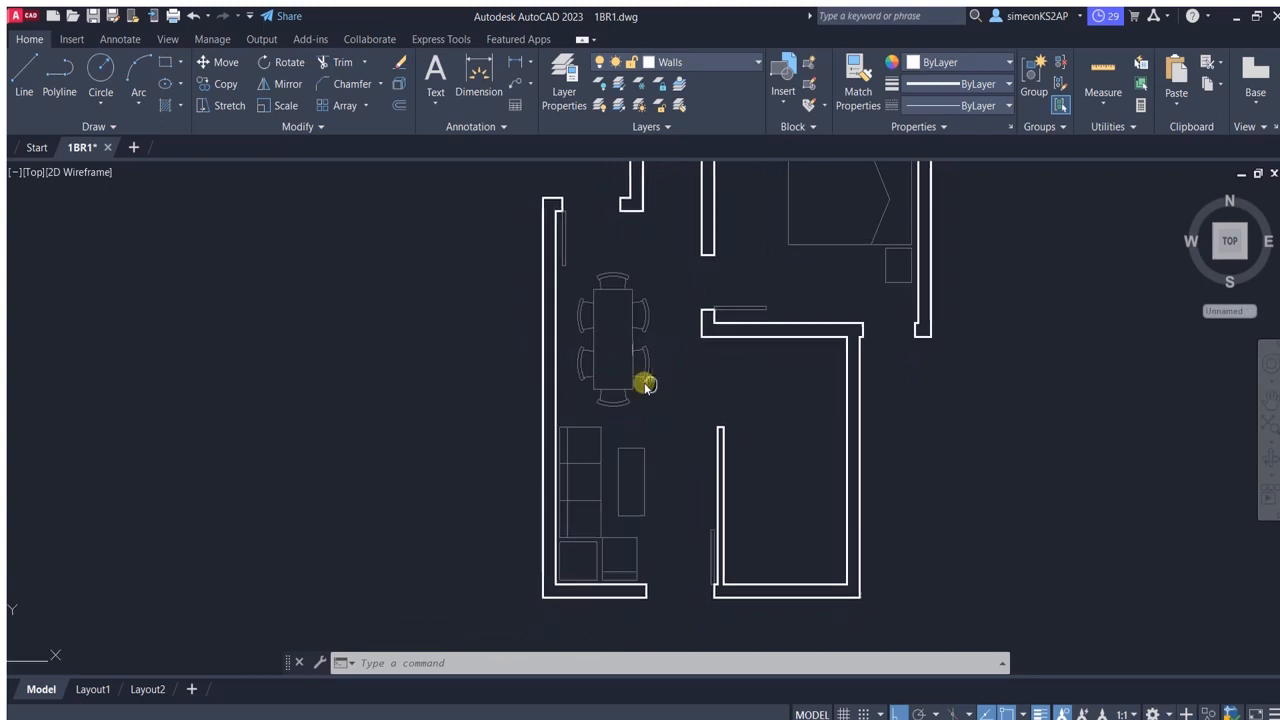
{"action": "middle_click_drag", "start_coordinate": [645, 385], "coordinate": [596, 435]}
{"action": "left_click", "coordinate": [598, 410]}
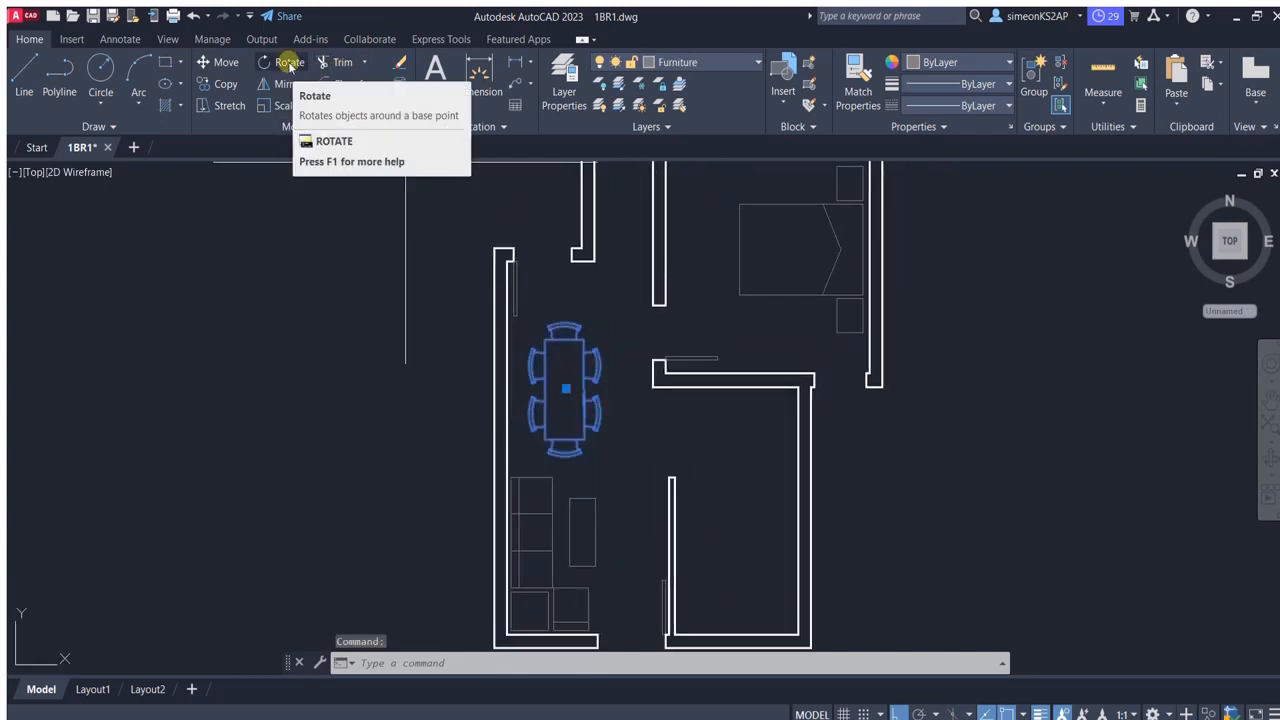
{"action": "left_click", "coordinate": [218, 62]}
{"action": "key", "text": "Escape"}
Explode the dining table set into separate objects.
{"action": "scroll", "coordinate": [593, 447], "scroll_direction": "up", "scroll_amount": 2}
{"action": "left_click", "coordinate": [593, 447]}
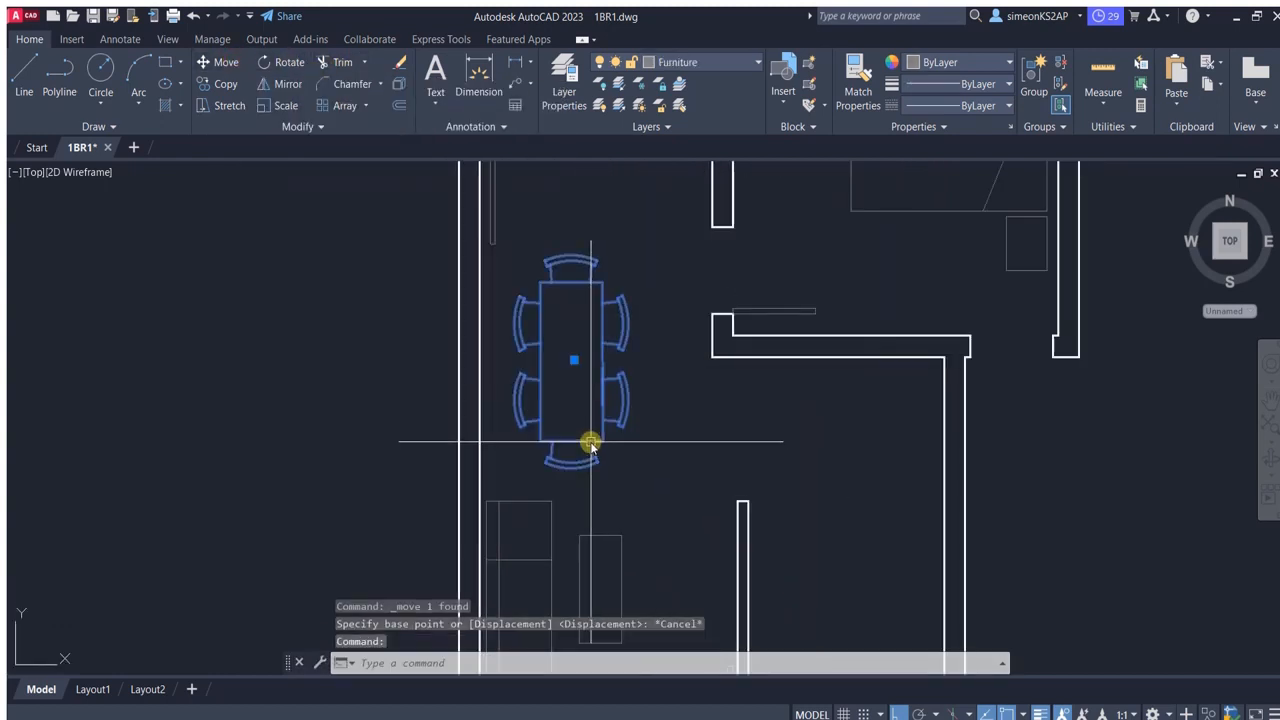
{"action": "type", "text": "exp"}
{"action": "key", "text": "Return"}
{"action": "scroll", "coordinate": [591, 465], "scroll_direction": "up", "scroll_amount": 5}
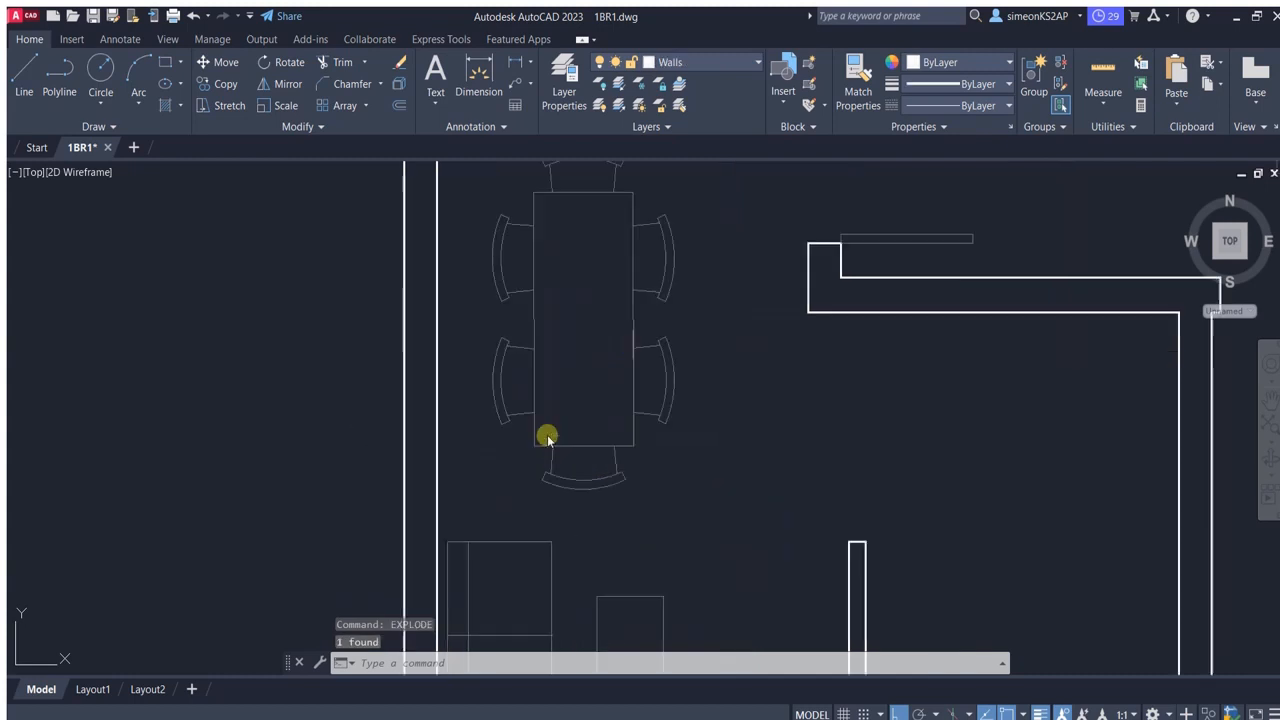
Erase the chairs at the south and north ends of the dining table.
{"action": "left_click", "coordinate": [541, 430]}
{"action": "key", "text": "Escape"}
{"action": "left_click", "coordinate": [521, 428]}
{"action": "left_click", "coordinate": [757, 586]}
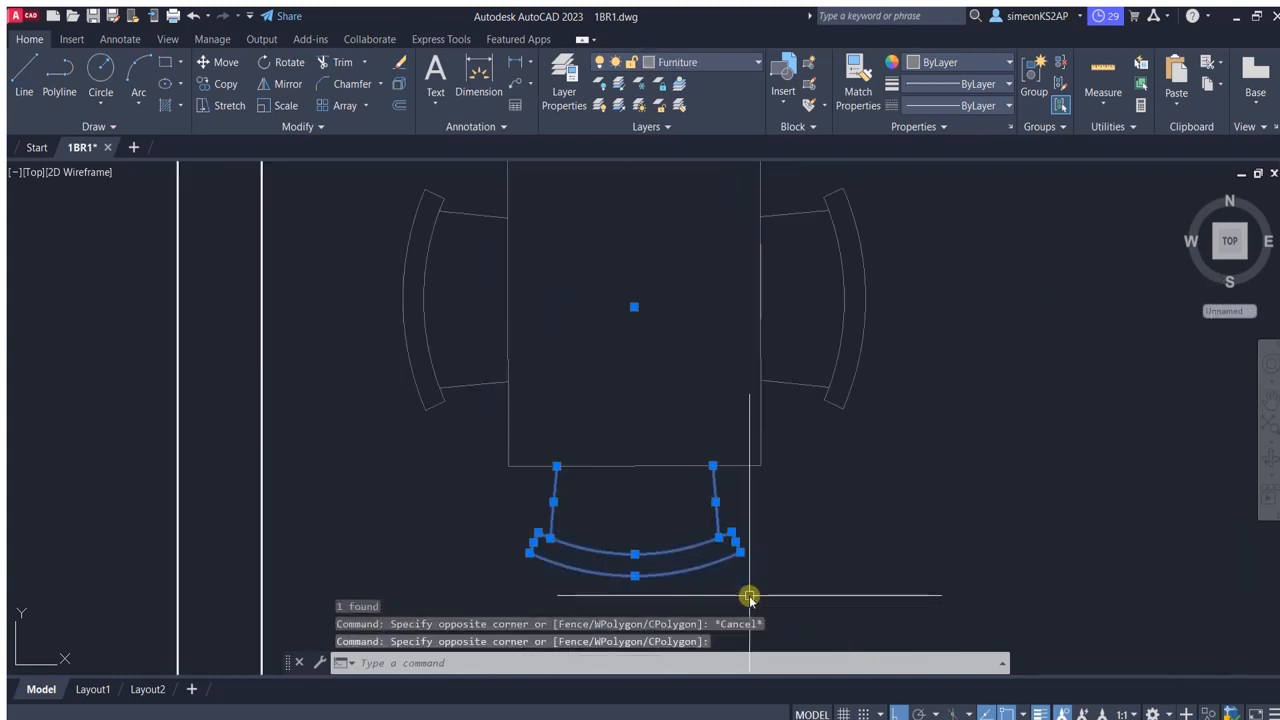
{"action": "key", "text": "Delete"}
{"action": "scroll", "coordinate": [666, 449], "scroll_direction": "down", "scroll_amount": 3}
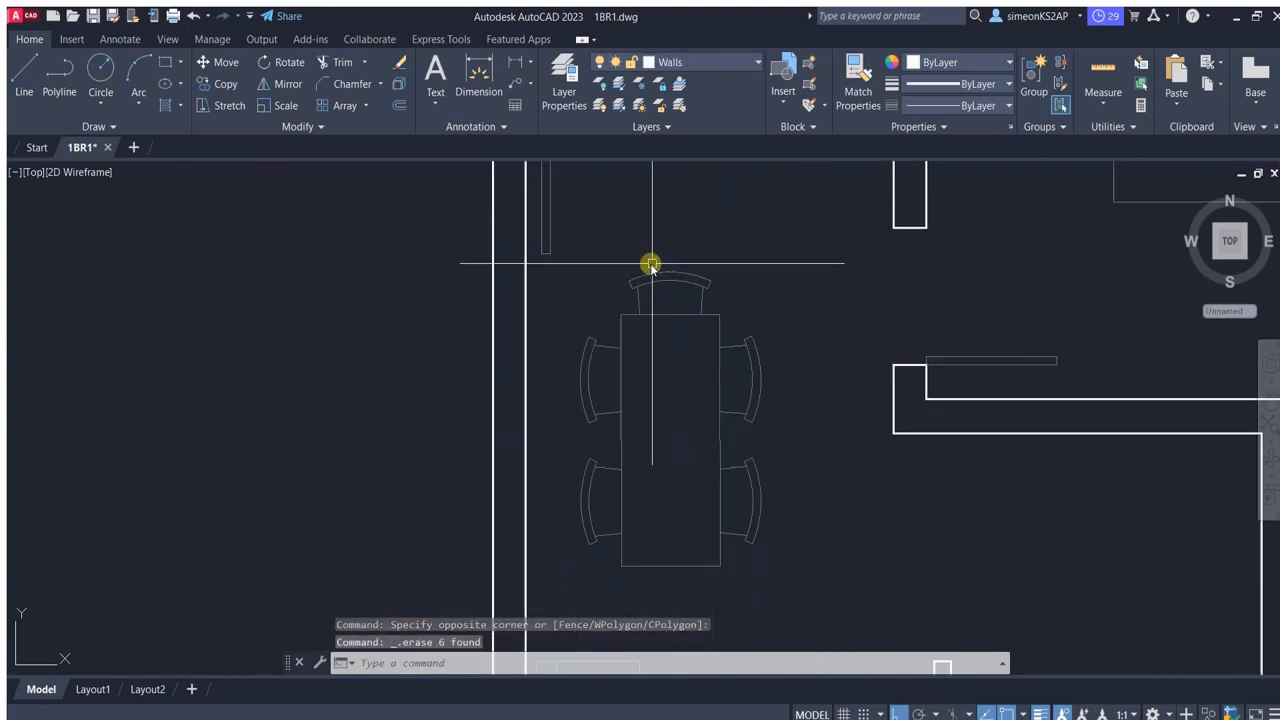
{"action": "left_click", "coordinate": [721, 320]}
{"action": "key", "text": "Delete"}
{"action": "scroll", "coordinate": [740, 310], "scroll_direction": "down", "scroll_amount": 4}
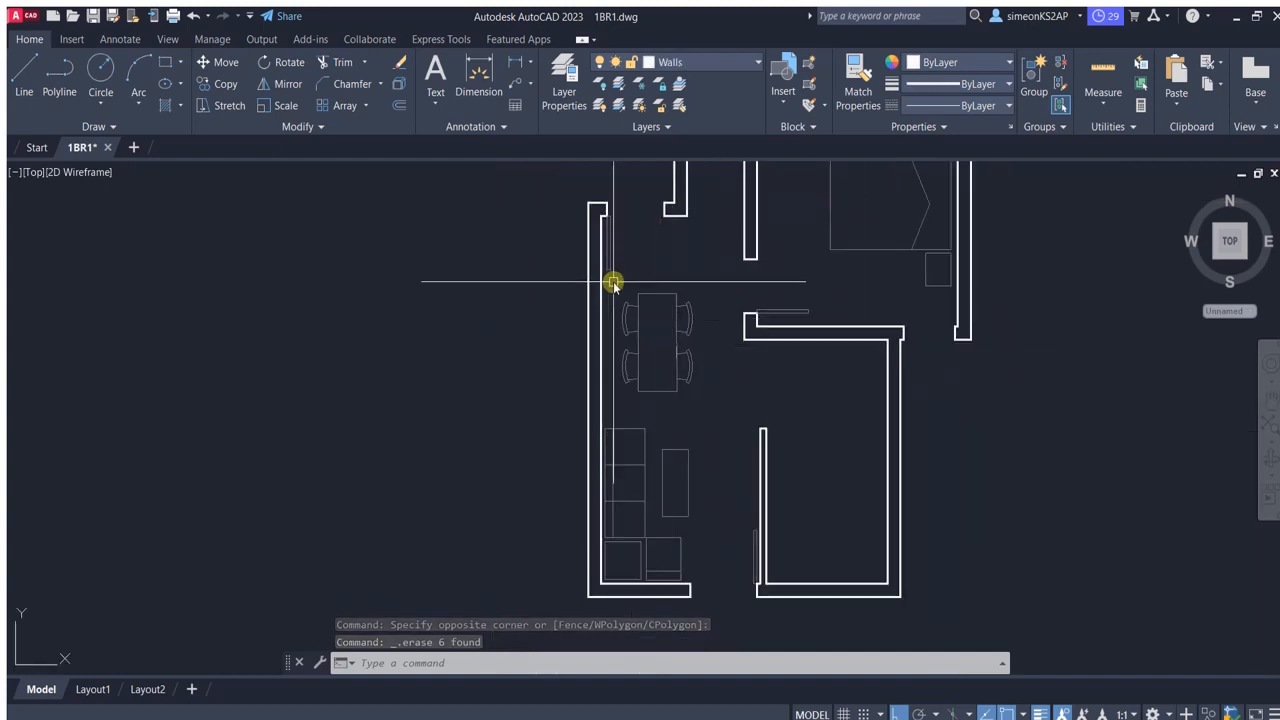
Group the dining table with its four remaining side chairs.
{"action": "left_click", "coordinate": [613, 283]}
{"action": "left_click", "coordinate": [709, 409]}
{"action": "type", "text": "group"}
{"action": "key", "text": "Return"}
{"action": "scroll", "coordinate": [626, 314], "scroll_direction": "down", "scroll_amount": 4}
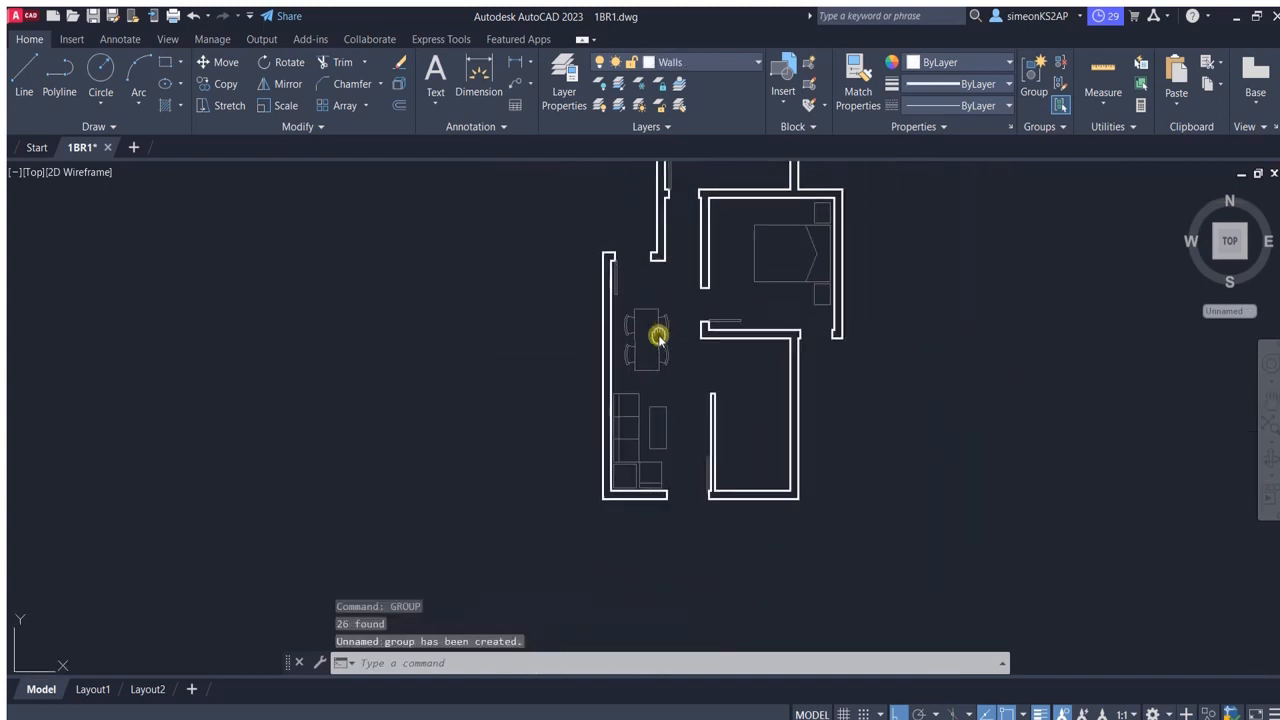
{"action": "scroll", "coordinate": [660, 345], "scroll_direction": "up", "scroll_amount": 3}
{"action": "key", "text": "Escape"}
{"action": "scroll", "coordinate": [666, 405], "scroll_direction": "down", "scroll_amount": 3}
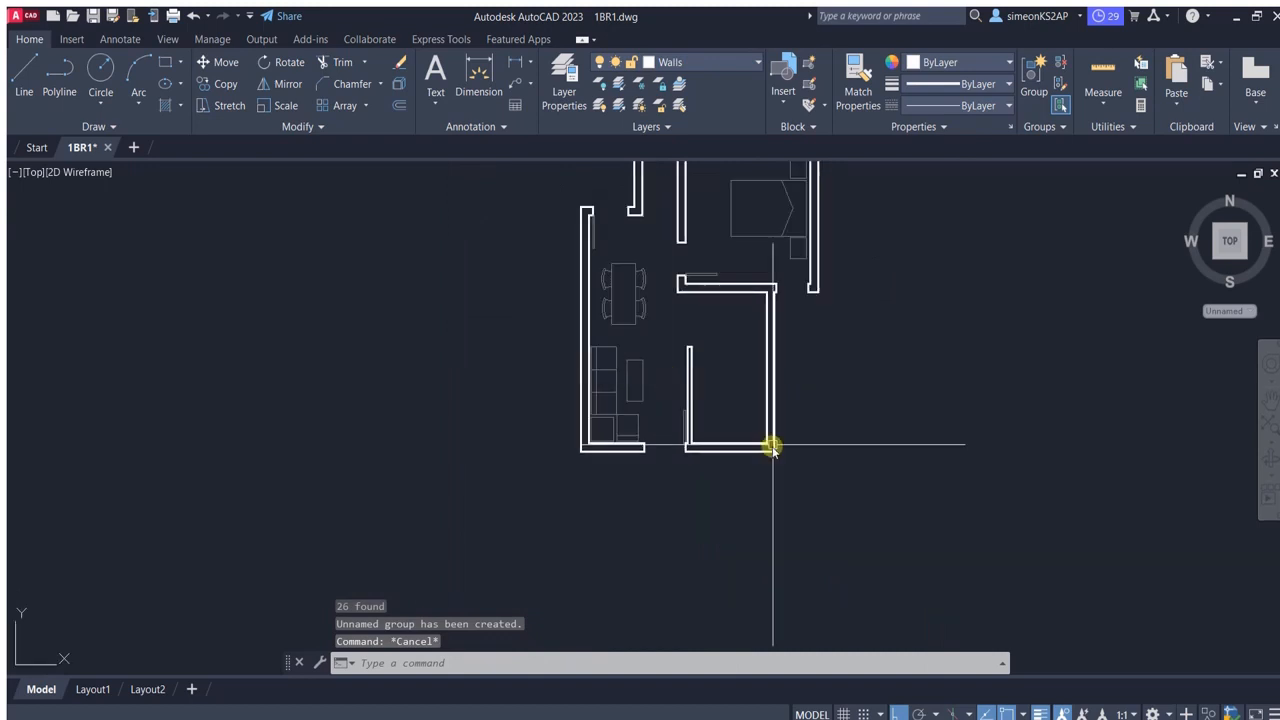
Mirror the TV unit in the furniture set about a vertical axis, erasing the source objects.
{"action": "scroll", "coordinate": [773, 446], "scroll_direction": "down", "scroll_amount": 3}
{"action": "scroll", "coordinate": [469, 405], "scroll_direction": "up", "scroll_amount": 4}
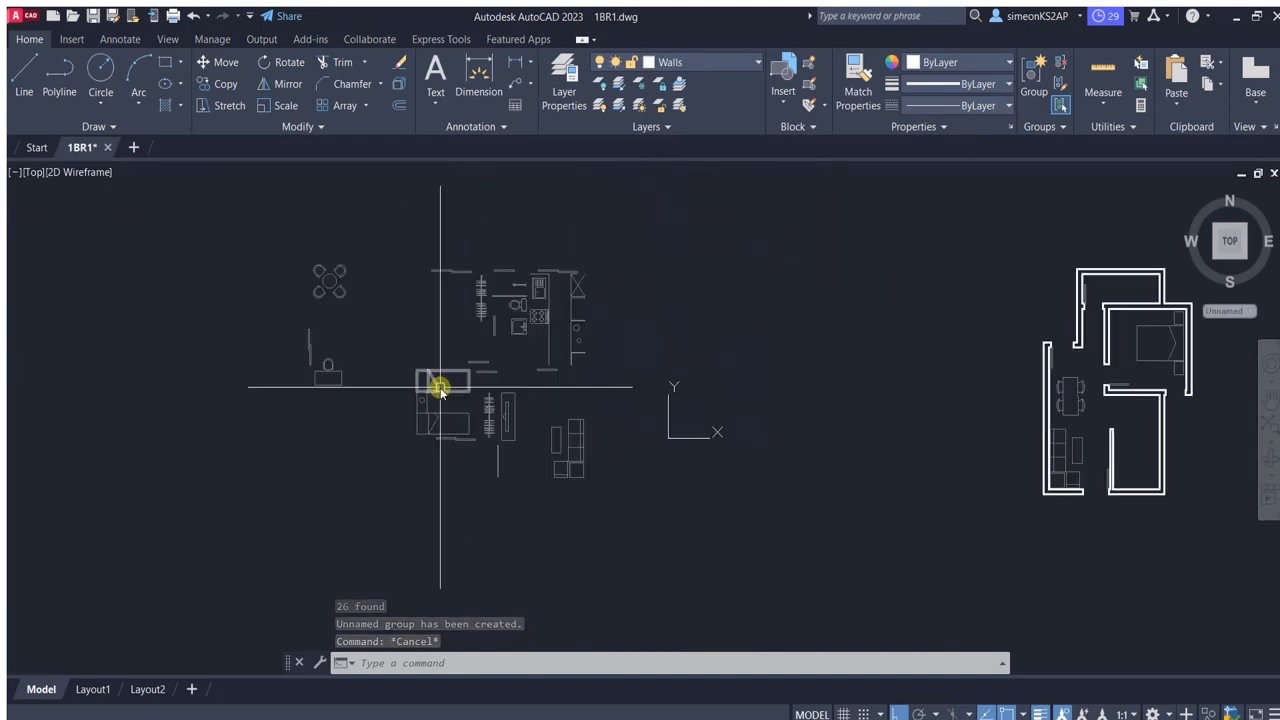
{"action": "left_click", "coordinate": [287, 85]}
{"action": "left_click", "coordinate": [482, 537]}
{"action": "type", "text": "Y"}
{"action": "key", "text": "Return"}
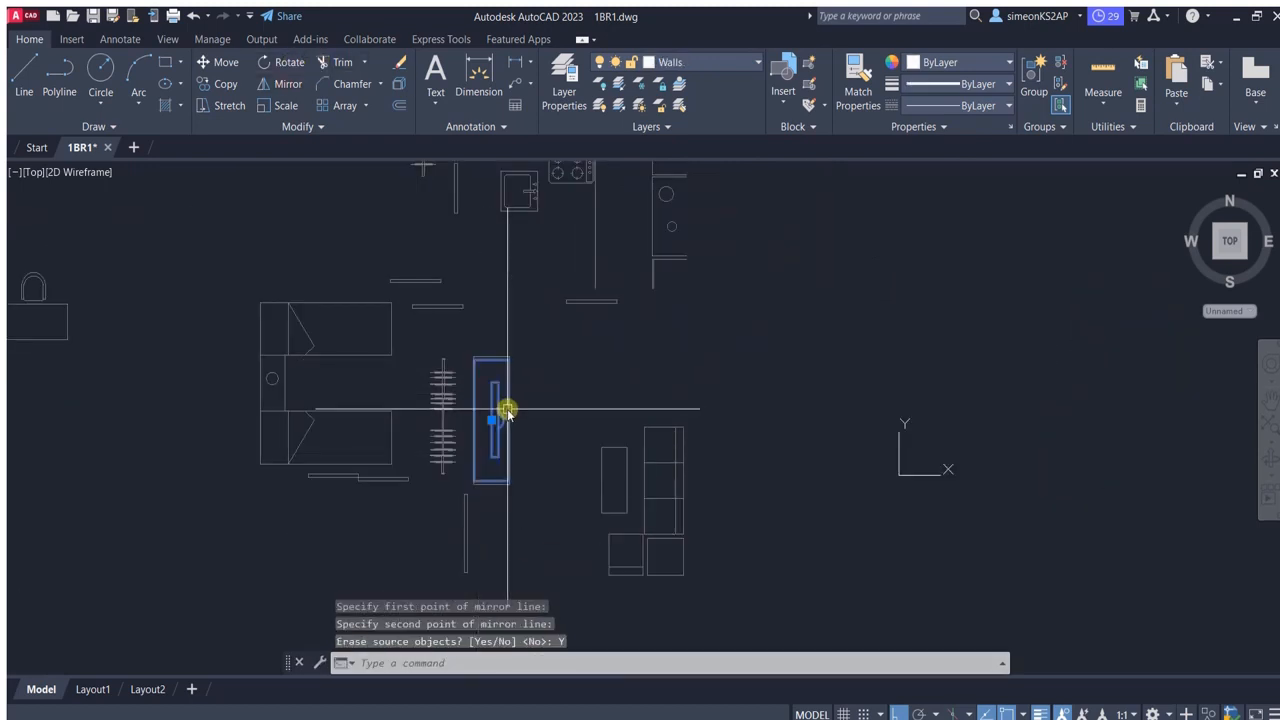
Move the mirrored TV unit from the furniture set into the living room against the partition wall, with ortho off.
{"action": "left_click", "coordinate": [226, 64]}
{"action": "left_click", "coordinate": [506, 417]}
{"action": "scroll", "coordinate": [751, 420], "scroll_direction": "down", "scroll_amount": 3}
{"action": "scroll", "coordinate": [534, 423], "scroll_direction": "up", "scroll_amount": 8}
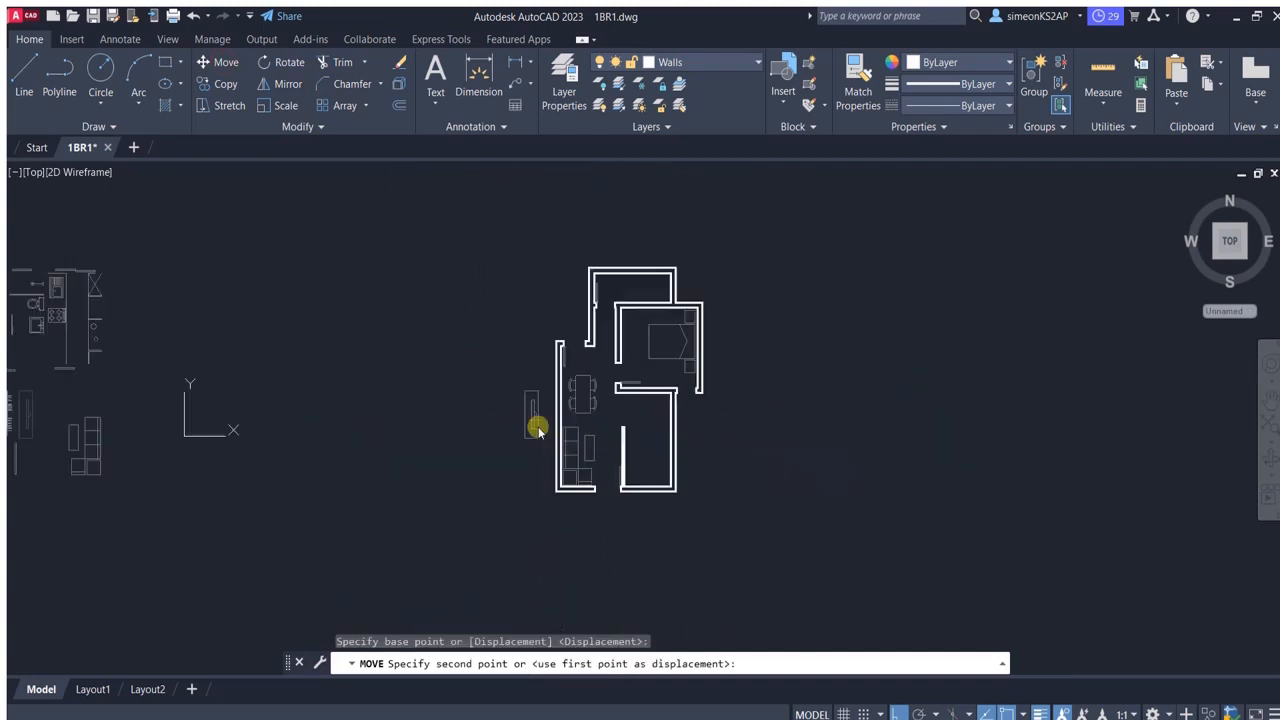
{"action": "left_click", "coordinate": [900, 713]}
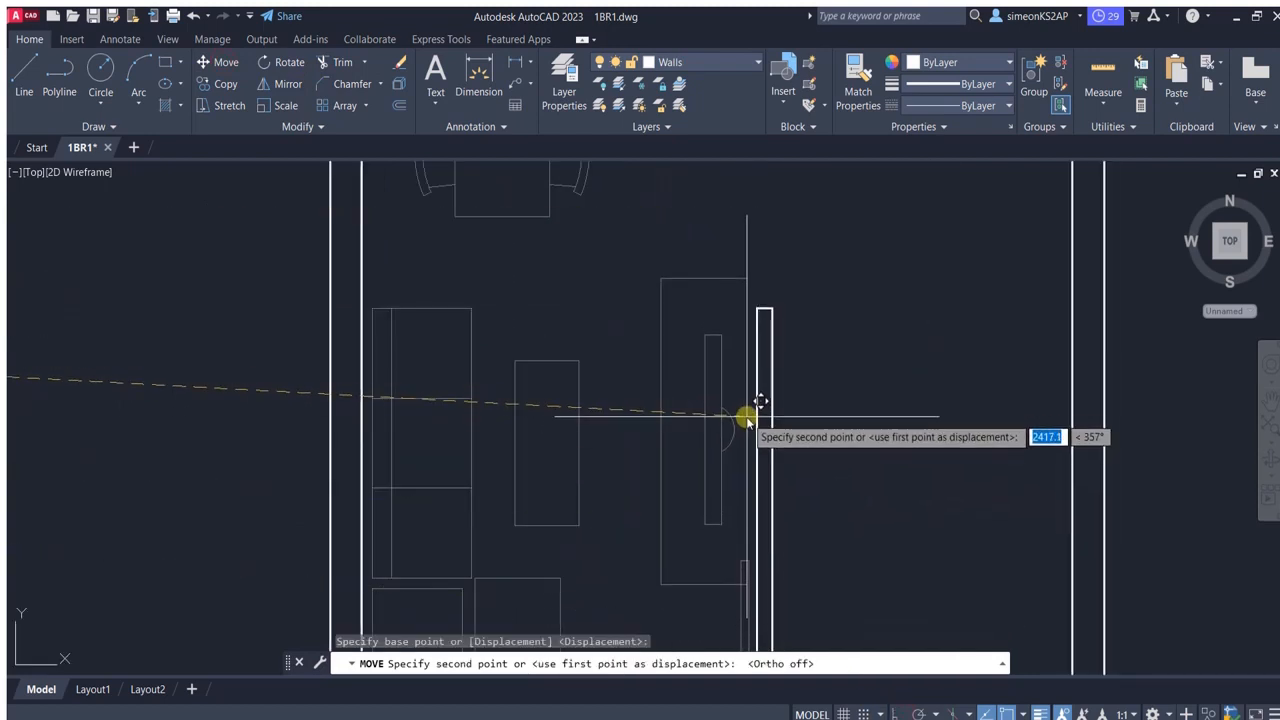
{"action": "scroll", "coordinate": [851, 443], "scroll_direction": "down", "scroll_amount": 3}
{"action": "scroll", "coordinate": [694, 406], "scroll_direction": "up", "scroll_amount": 2}
{"action": "key", "text": "Escape"}
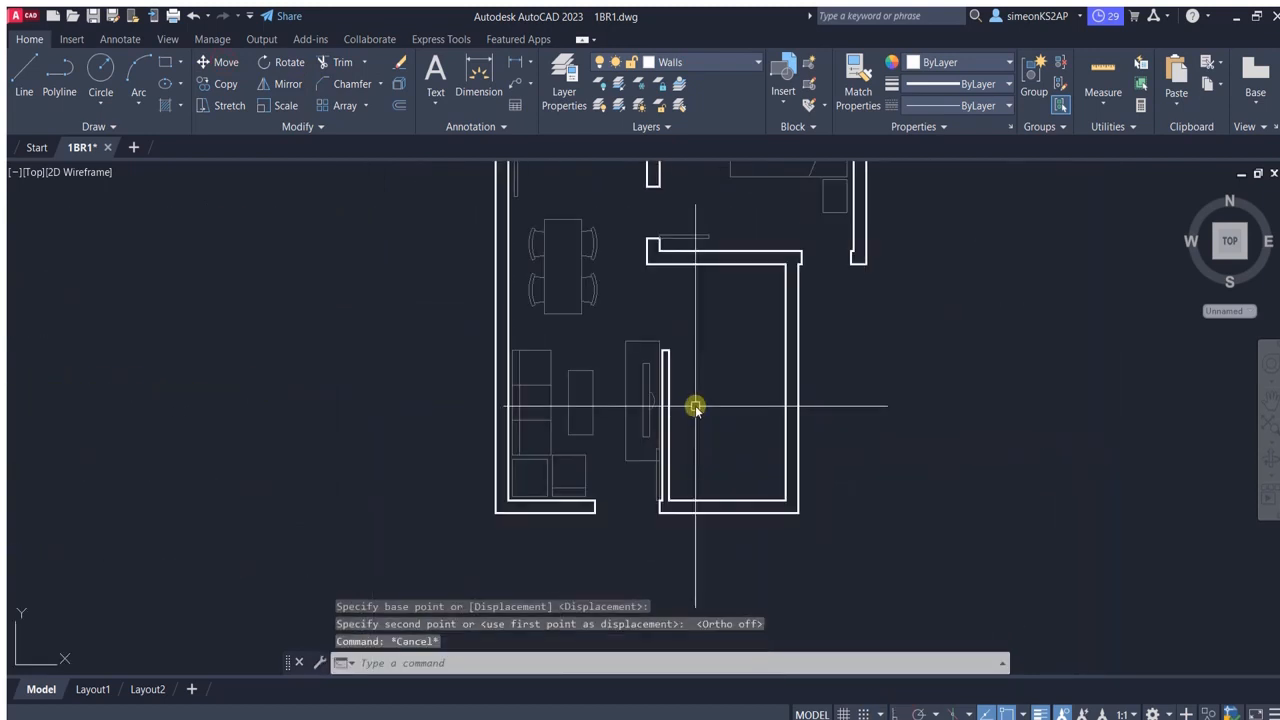
Measure the gap from the partition wall's free north end straight up to the wall above it.
{"action": "scroll", "coordinate": [717, 323], "scroll_direction": "down", "scroll_amount": 1}
{"action": "scroll", "coordinate": [716, 340], "scroll_direction": "up", "scroll_amount": 1}
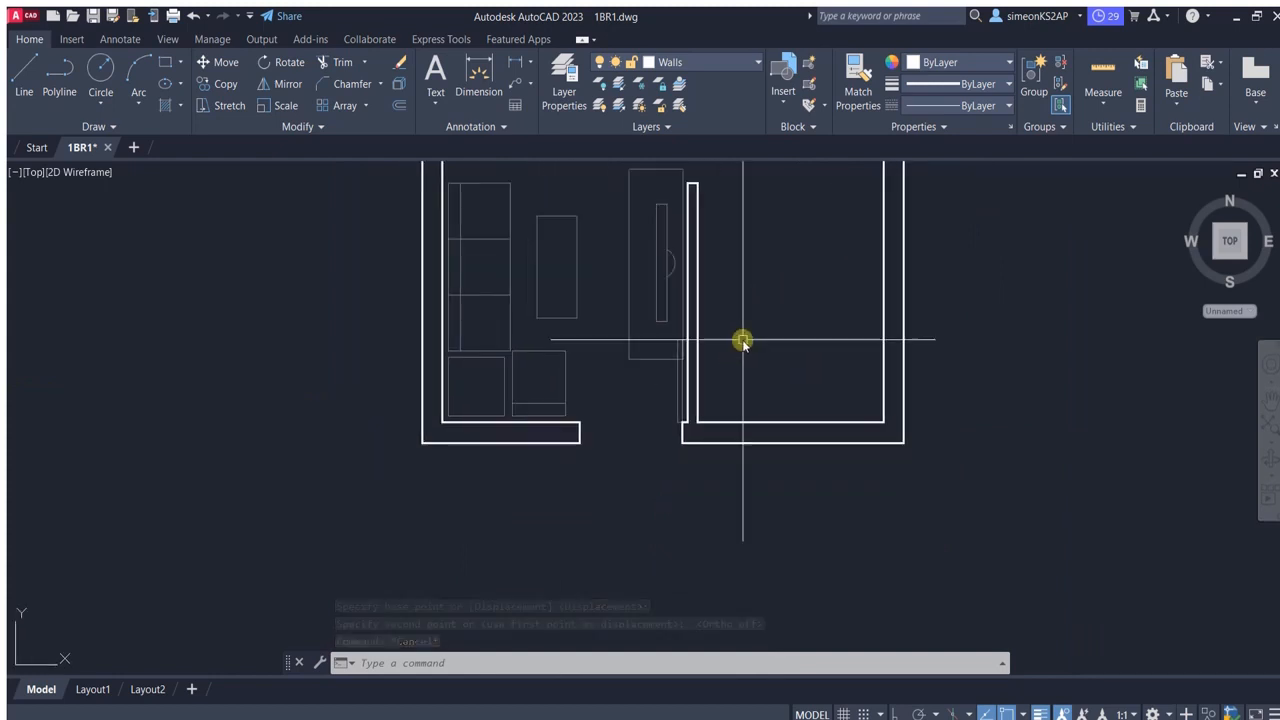
{"action": "scroll", "coordinate": [745, 390], "scroll_direction": "down", "scroll_amount": 1}
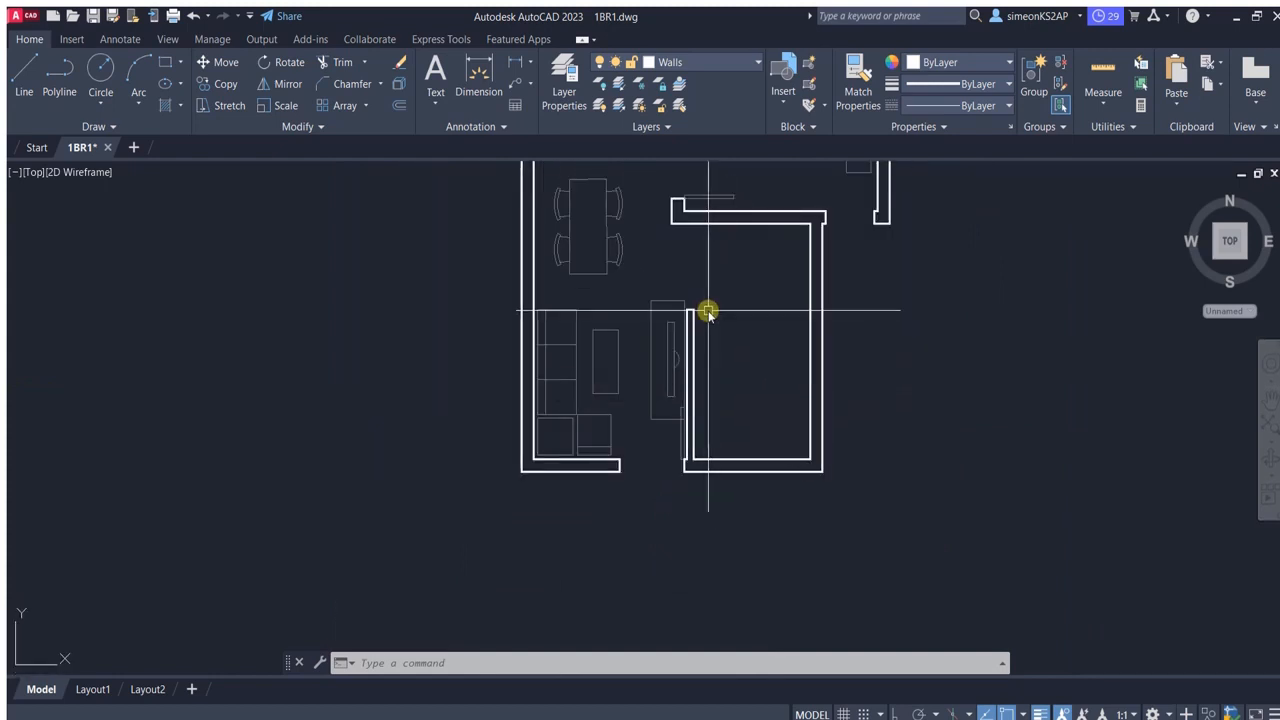
{"action": "scroll", "coordinate": [707, 312], "scroll_direction": "up", "scroll_amount": 1}
{"action": "scroll", "coordinate": [706, 383], "scroll_direction": "down", "scroll_amount": 1}
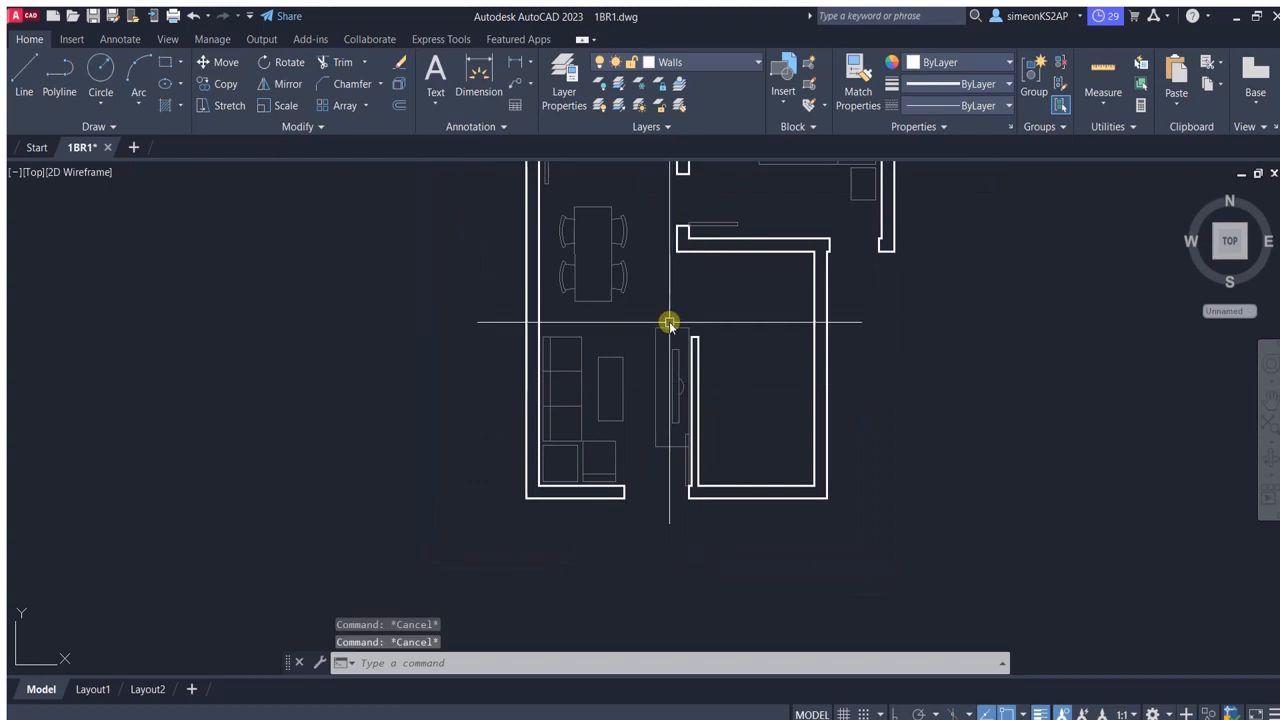
{"action": "scroll", "coordinate": [692, 328], "scroll_direction": "up", "scroll_amount": 2}
{"action": "left_click", "coordinate": [479, 78]}
{"action": "scroll", "coordinate": [626, 400], "scroll_direction": "up", "scroll_amount": 1}
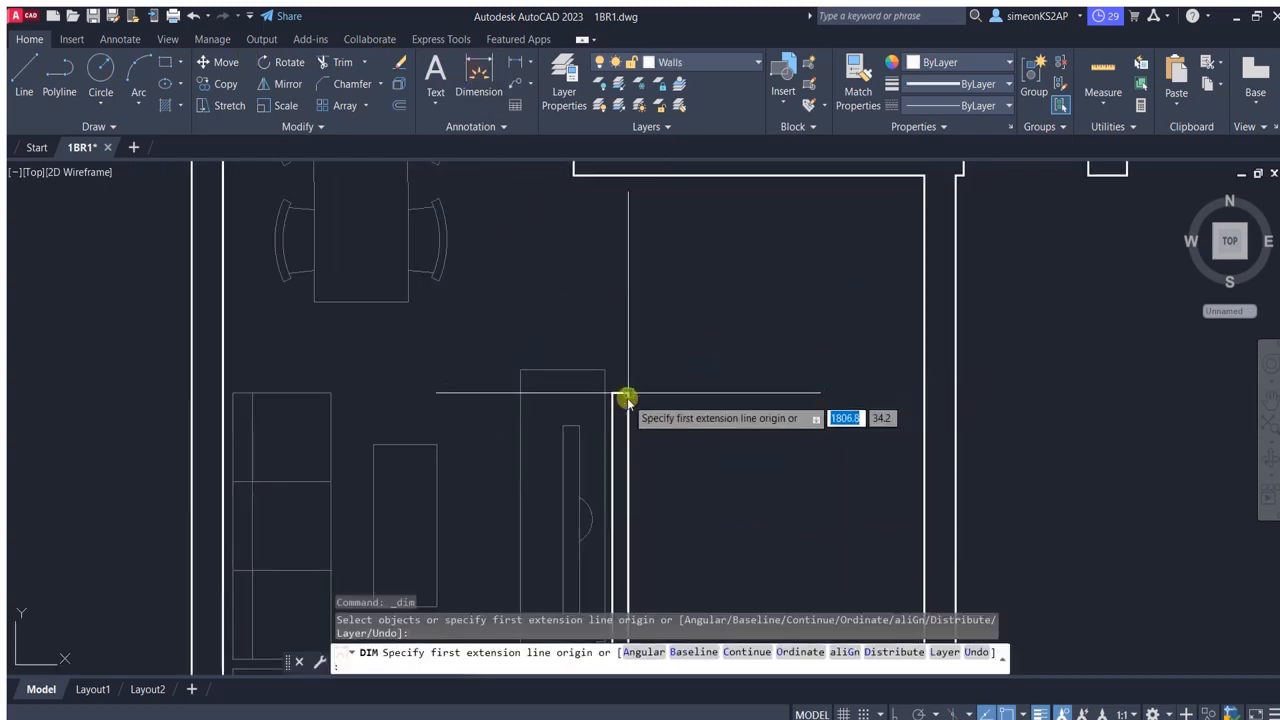
{"action": "left_click", "coordinate": [627, 392]}
{"action": "left_click", "coordinate": [903, 713]}
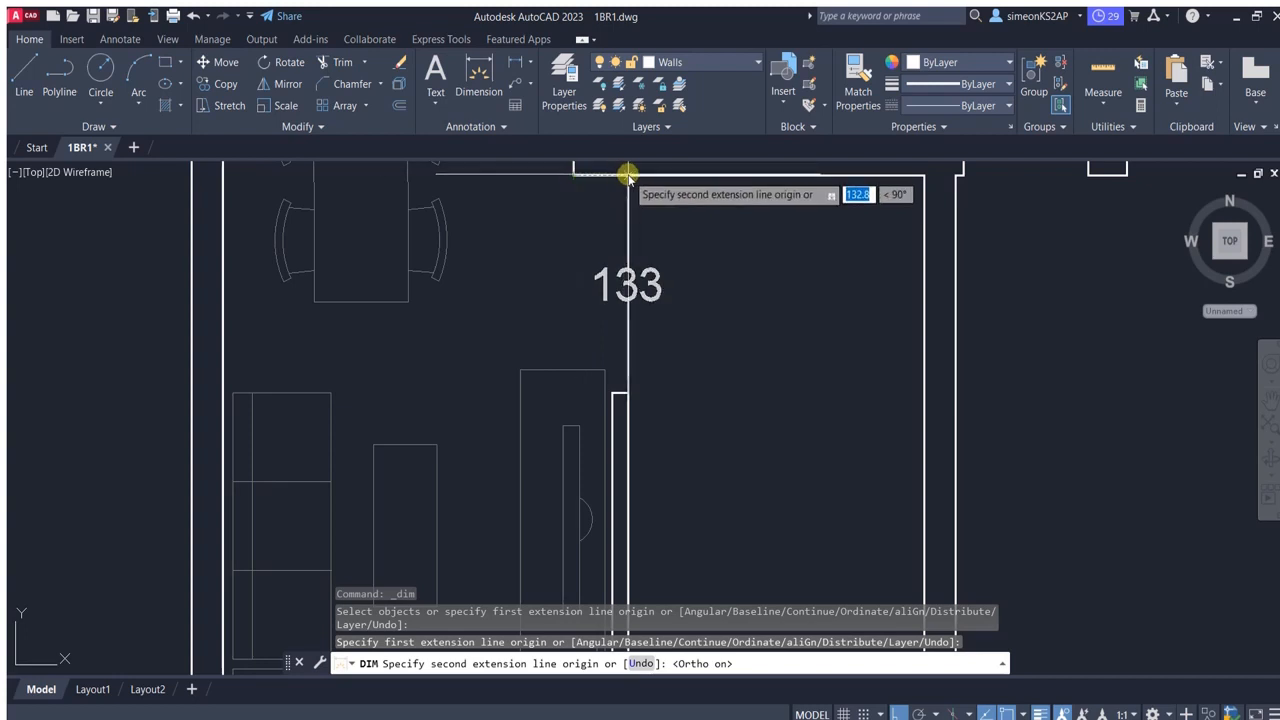
{"action": "key", "text": "Escape"}
Move the TV unit about 22 units north along the partition wall.
{"action": "scroll", "coordinate": [623, 337], "scroll_direction": "down", "scroll_amount": 2}
{"action": "scroll", "coordinate": [620, 434], "scroll_direction": "up", "scroll_amount": 2}
{"action": "left_click", "coordinate": [641, 330]}
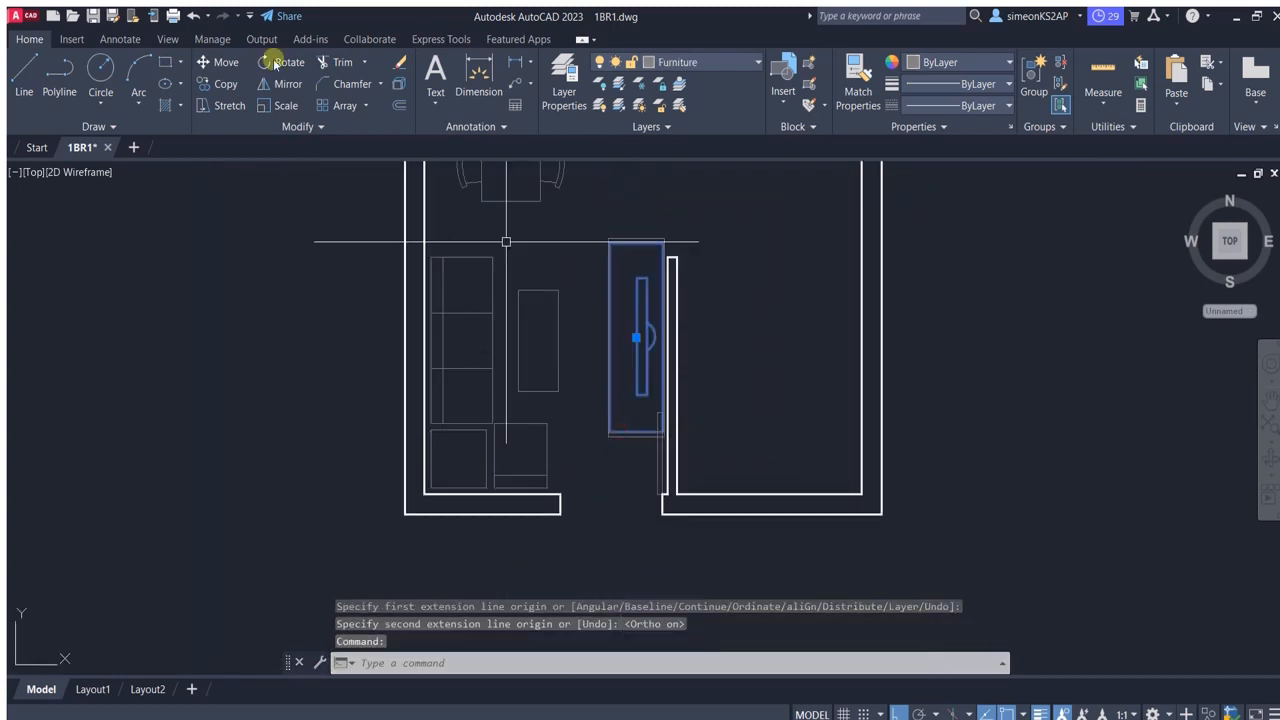
{"action": "left_click", "coordinate": [218, 62]}
{"action": "left_click", "coordinate": [759, 418]}
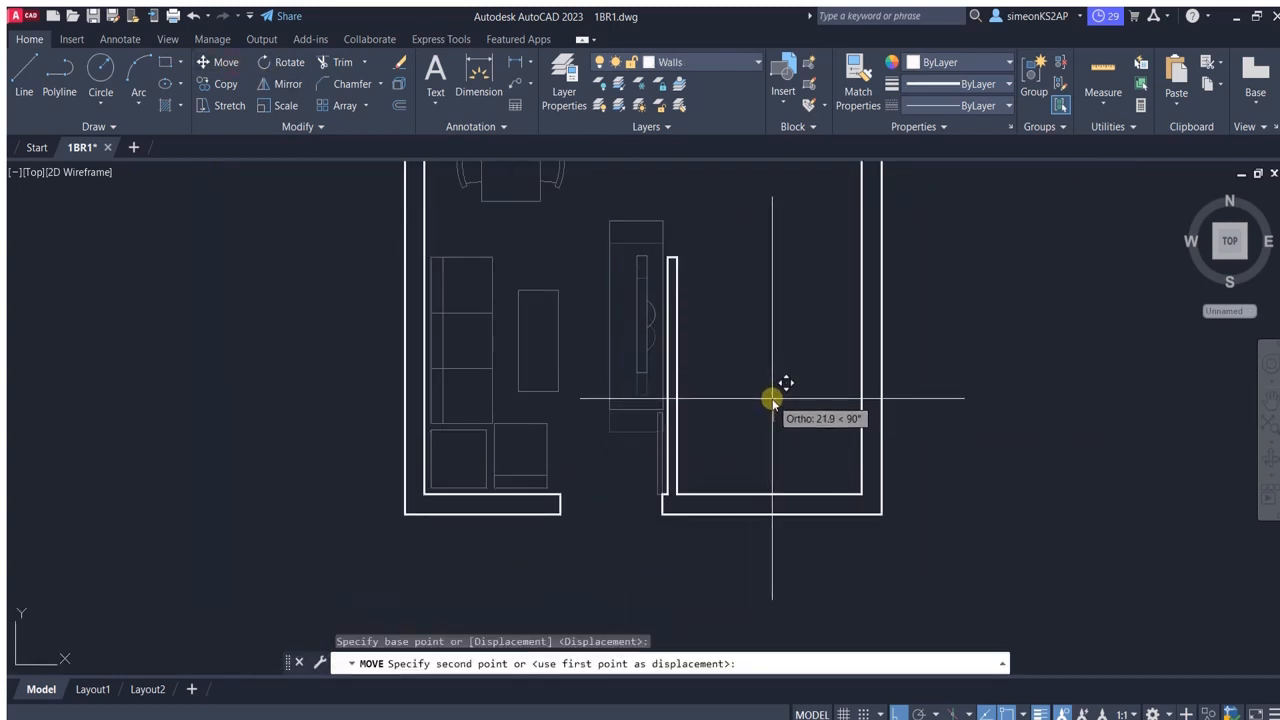
{"action": "left_click", "coordinate": [772, 398]}
{"action": "scroll", "coordinate": [726, 366], "scroll_direction": "down", "scroll_amount": 1}
{"action": "scroll", "coordinate": [704, 280], "scroll_direction": "up", "scroll_amount": 2}
{"action": "scroll", "coordinate": [556, 355], "scroll_direction": "down", "scroll_amount": 2}
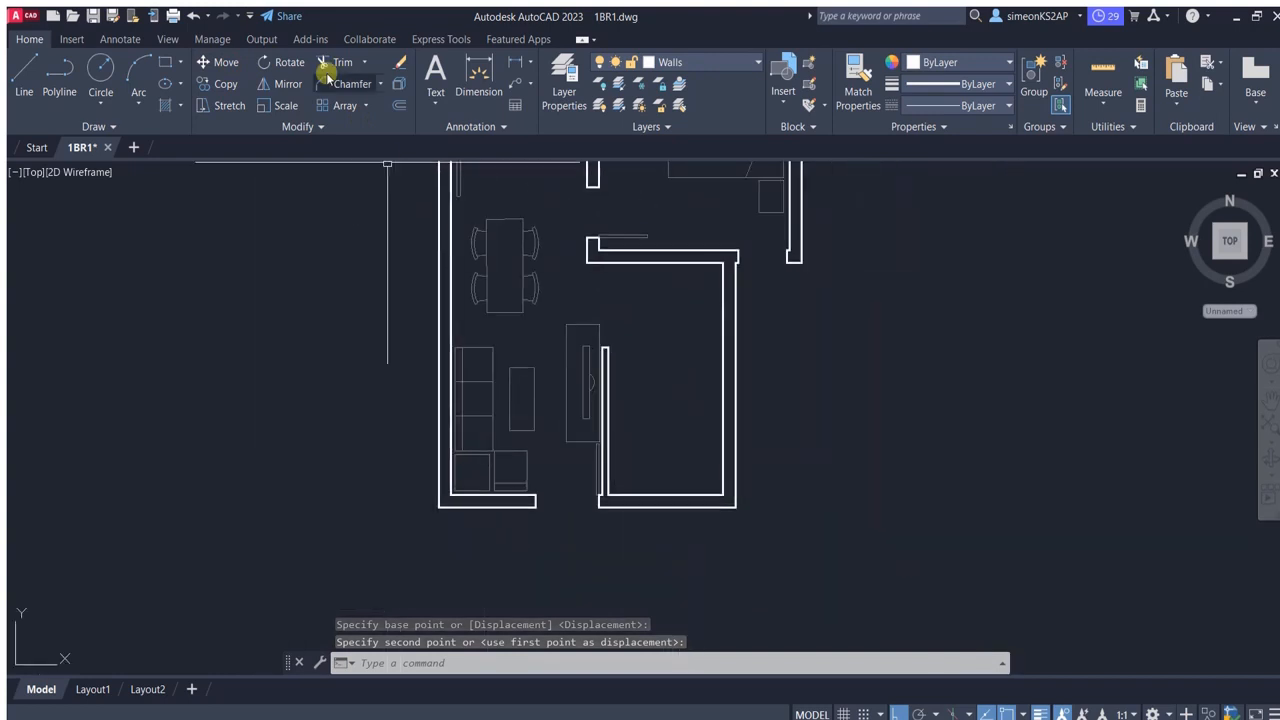
Measure the gap from the TV unit's northeast corner to the wall north of it.
{"action": "left_click", "coordinate": [516, 66]}
{"action": "scroll", "coordinate": [640, 343], "scroll_direction": "up", "scroll_amount": 2}
{"action": "left_click", "coordinate": [571, 314]}
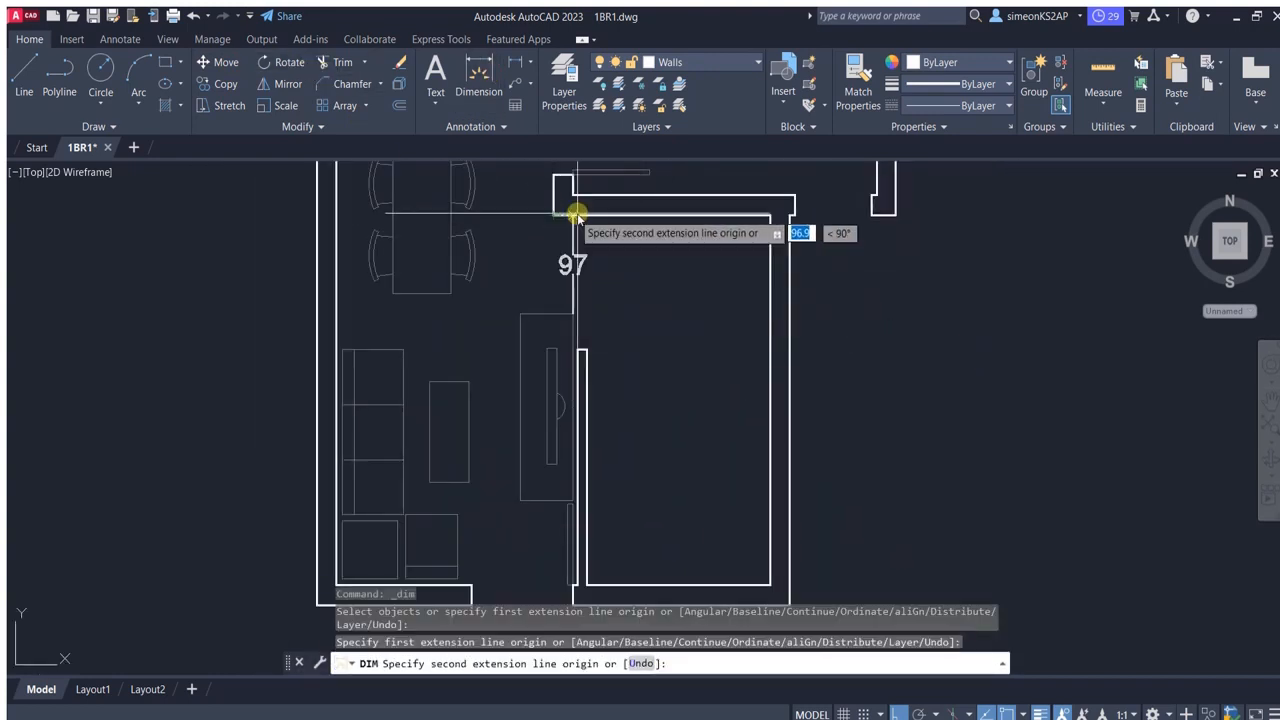
{"action": "scroll", "coordinate": [570, 215], "scroll_direction": "down", "scroll_amount": 3}
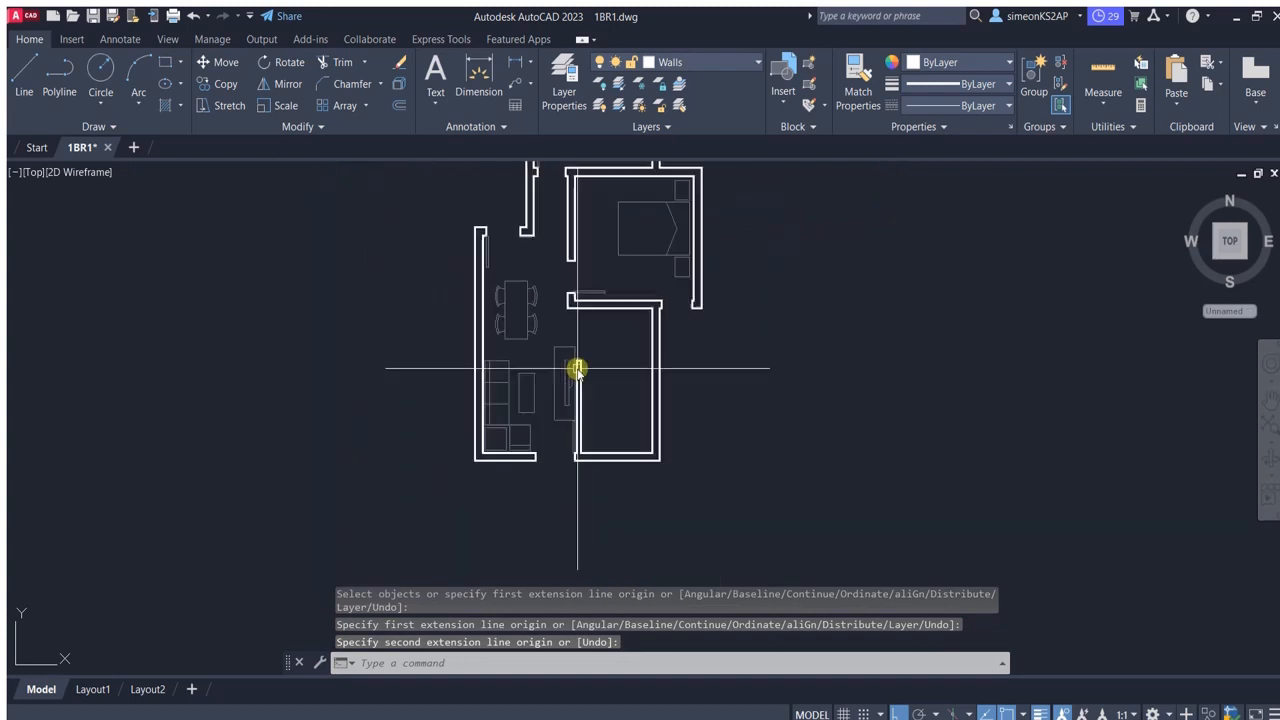
Move the partition wall's end line north to align with the TV unit's north edge.
{"action": "scroll", "coordinate": [606, 329], "scroll_direction": "up", "scroll_amount": 6}
{"action": "key", "text": "Escape"}
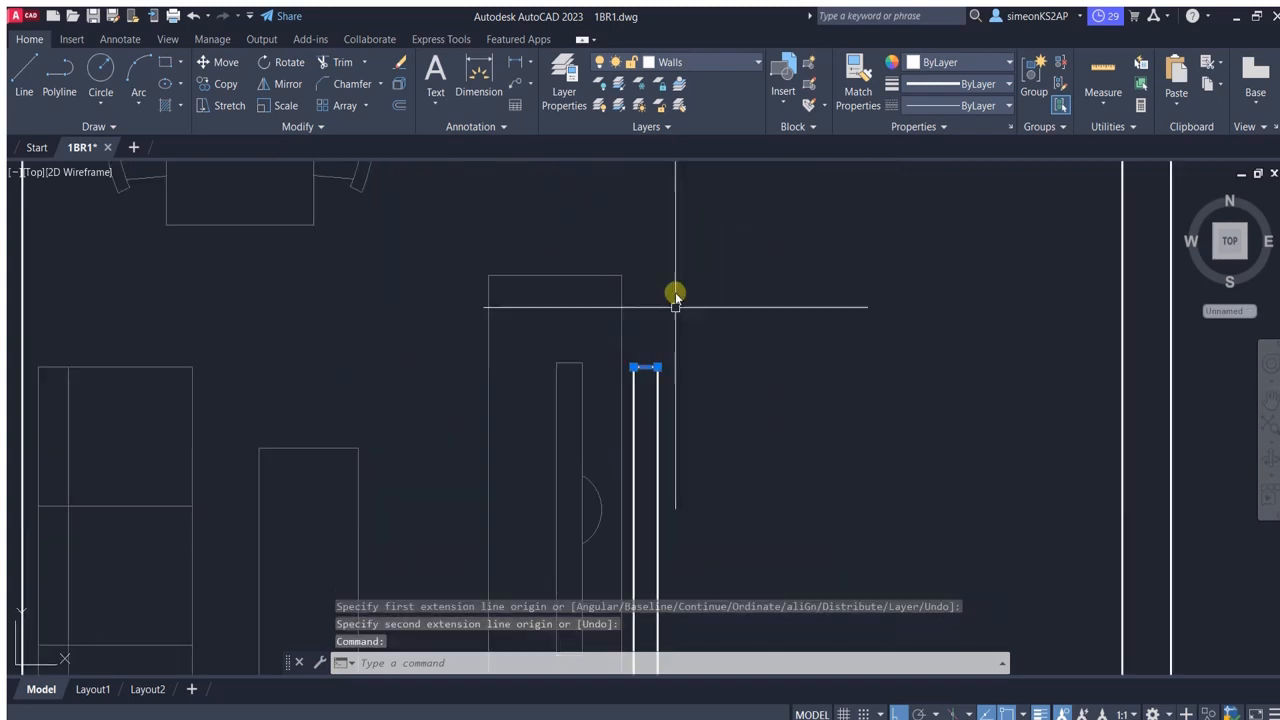
{"action": "left_click", "coordinate": [246, 64]}
{"action": "key", "text": "Escape"}
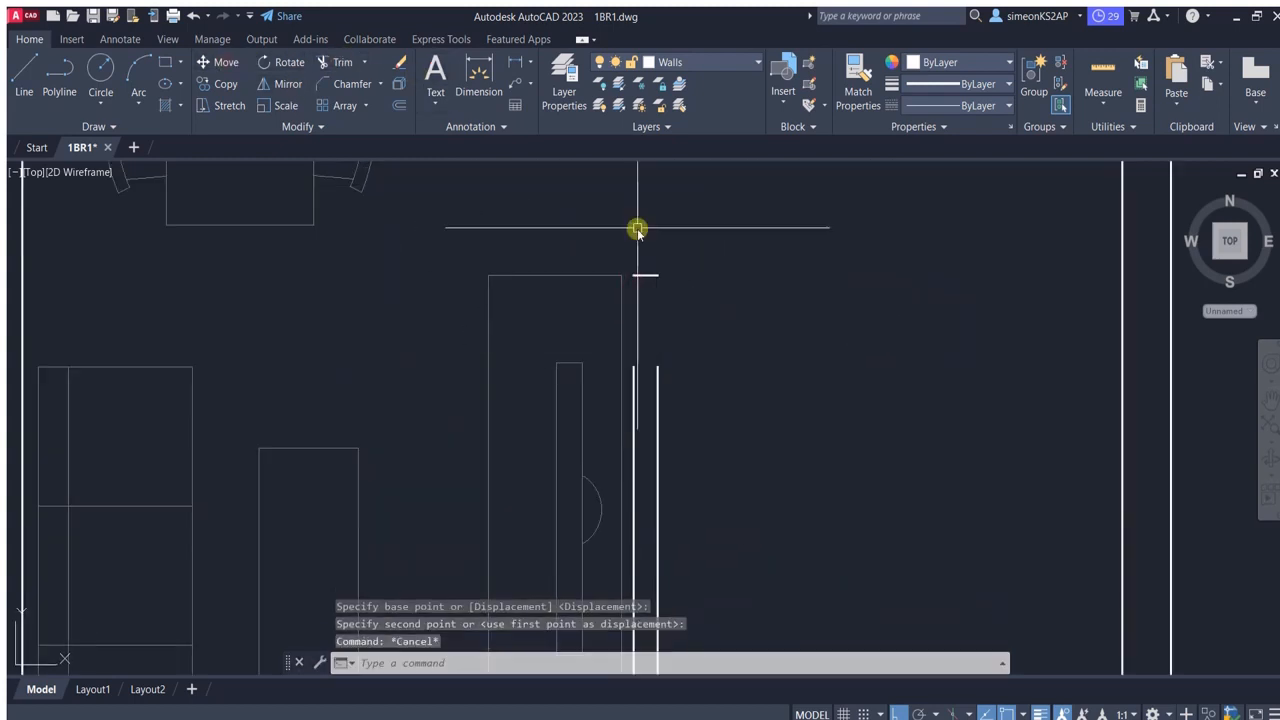
Extend both partition wall lines up to the relocated end line.
{"action": "left_click", "coordinate": [554, 193]}
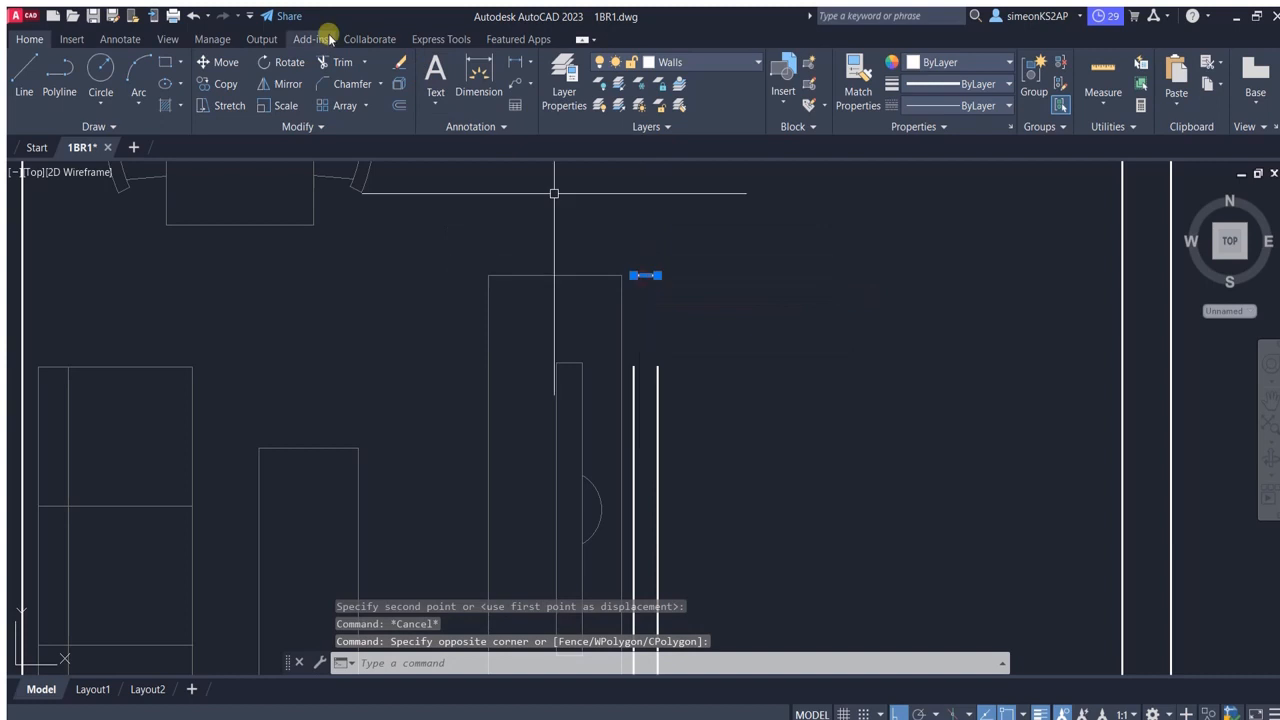
{"action": "left_click", "coordinate": [353, 128]}
{"action": "left_click", "coordinate": [676, 398]}
{"action": "left_click", "coordinate": [631, 397]}
{"action": "scroll", "coordinate": [674, 366], "scroll_direction": "down", "scroll_amount": 4}
{"action": "key", "text": "Escape"}
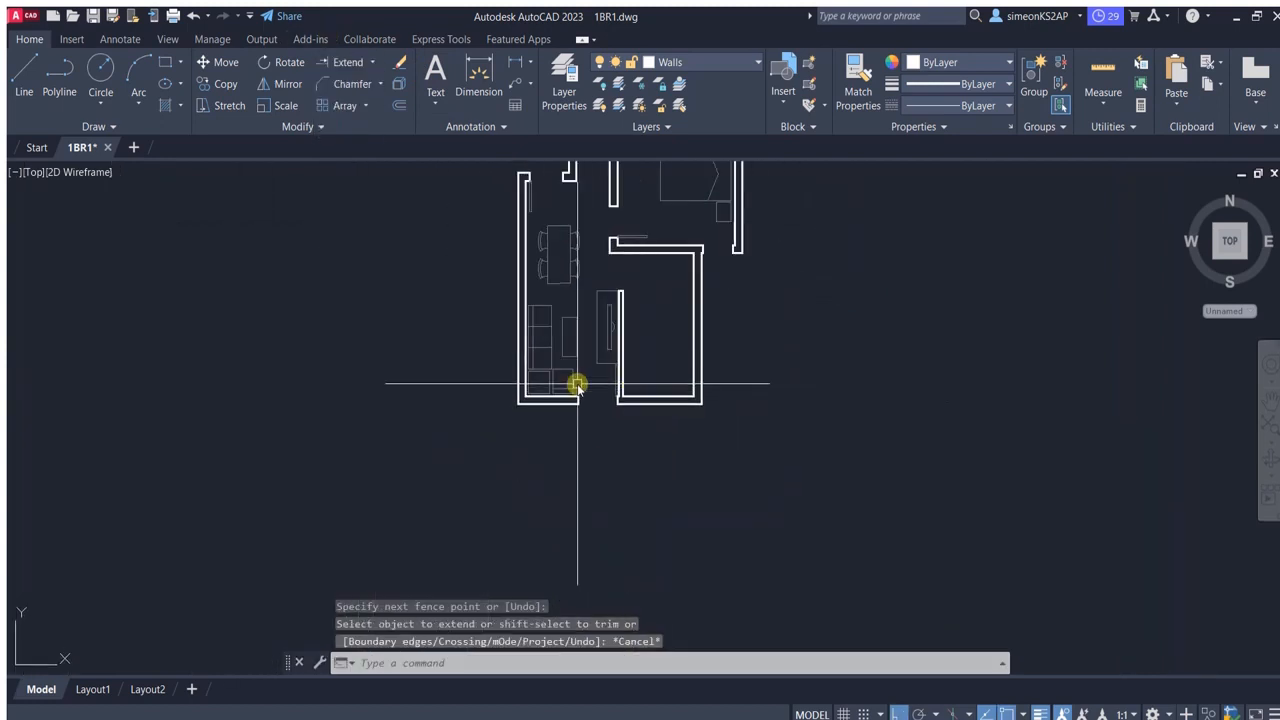
Move the clothes rail beside the twin beds in the furniture set to the bedroom's west wall, with ortho off.
{"action": "middle_click_drag", "start_coordinate": [617, 376], "coordinate": [602, 438]}
{"action": "scroll", "coordinate": [691, 451], "scroll_direction": "down", "scroll_amount": 2}
{"action": "mouse_move", "coordinate": [698, 398]}
{"action": "middle_mouse_down"}
{"action": "mouse_move", "coordinate": [627, 391]}
{"action": "mouse_move", "coordinate": [660, 398]}
{"action": "middle_mouse_up"}
{"action": "scroll", "coordinate": [666, 366], "scroll_direction": "down", "scroll_amount": 2}
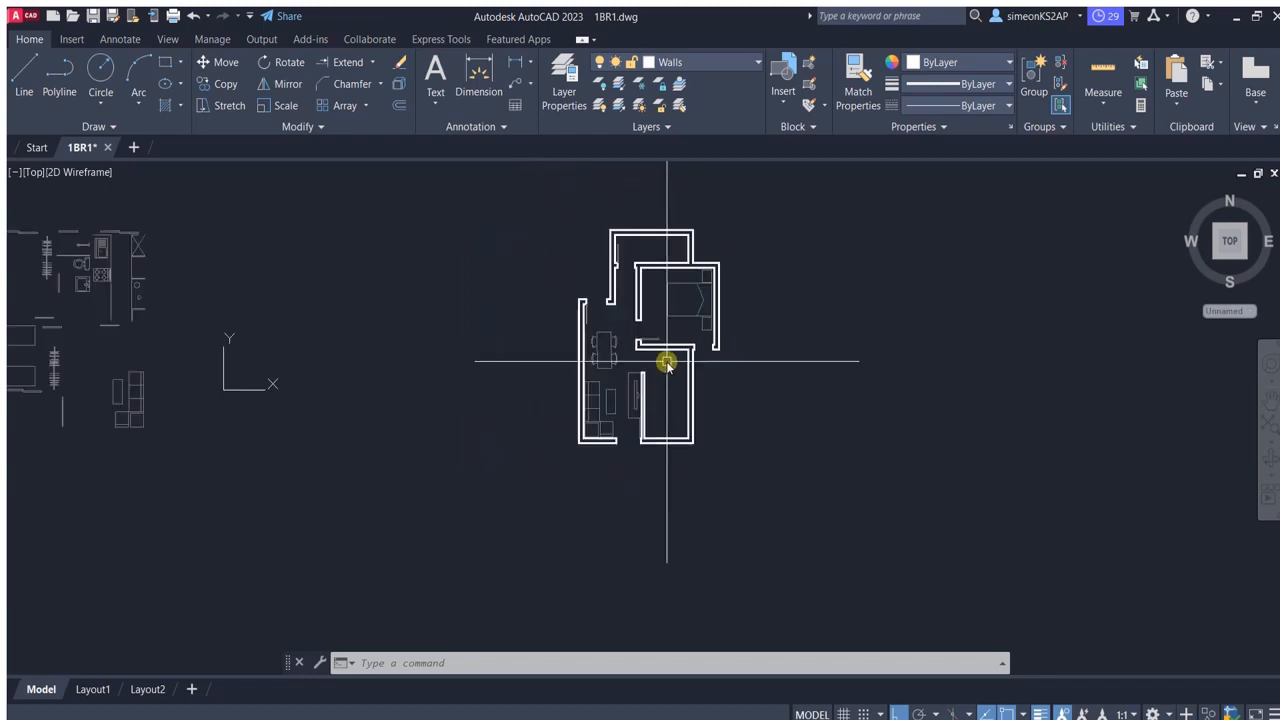
{"action": "scroll", "coordinate": [664, 352], "scroll_direction": "up", "scroll_amount": 2}
{"action": "middle_click_drag", "start_coordinate": [662, 349], "coordinate": [658, 390]}
{"action": "scroll", "coordinate": [661, 392], "scroll_direction": "down", "scroll_amount": 3}
{"action": "scroll", "coordinate": [154, 371], "scroll_direction": "up", "scroll_amount": 2}
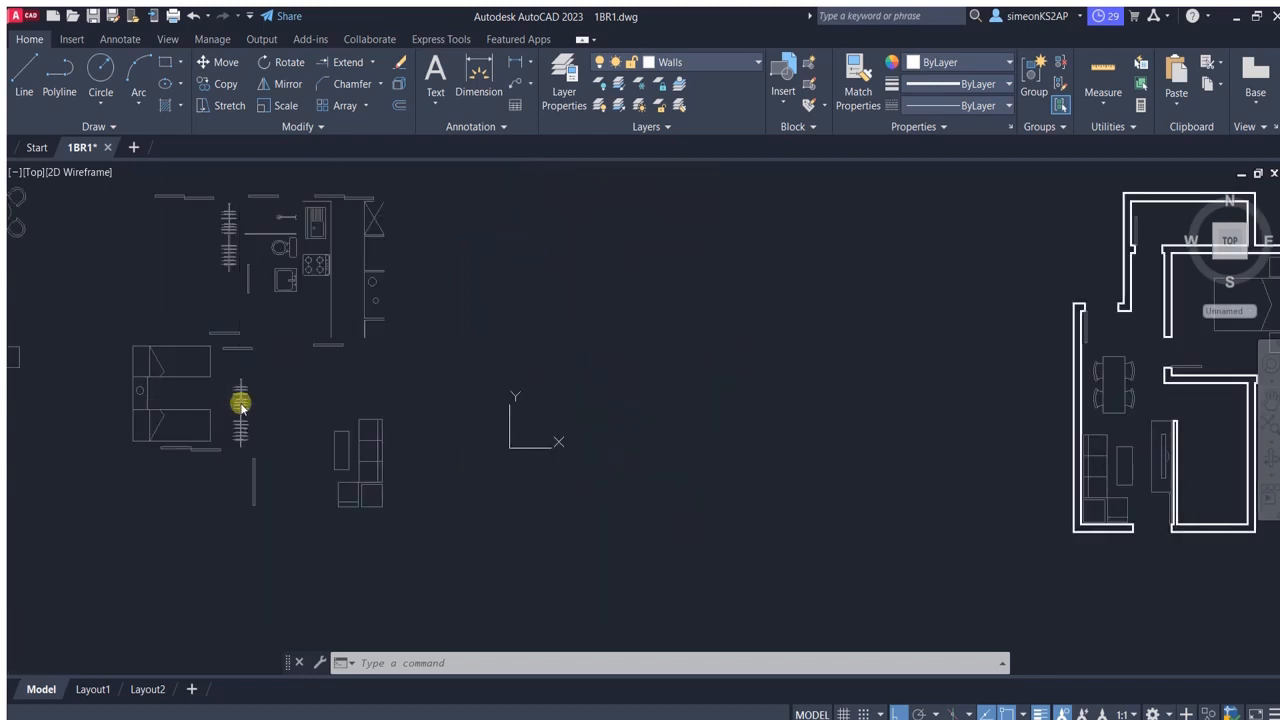
{"action": "left_click", "coordinate": [226, 62]}
{"action": "left_click", "coordinate": [246, 409]}
{"action": "scroll", "coordinate": [423, 400], "scroll_direction": "down", "scroll_amount": 4}
{"action": "scroll", "coordinate": [643, 363], "scroll_direction": "up", "scroll_amount": 6}
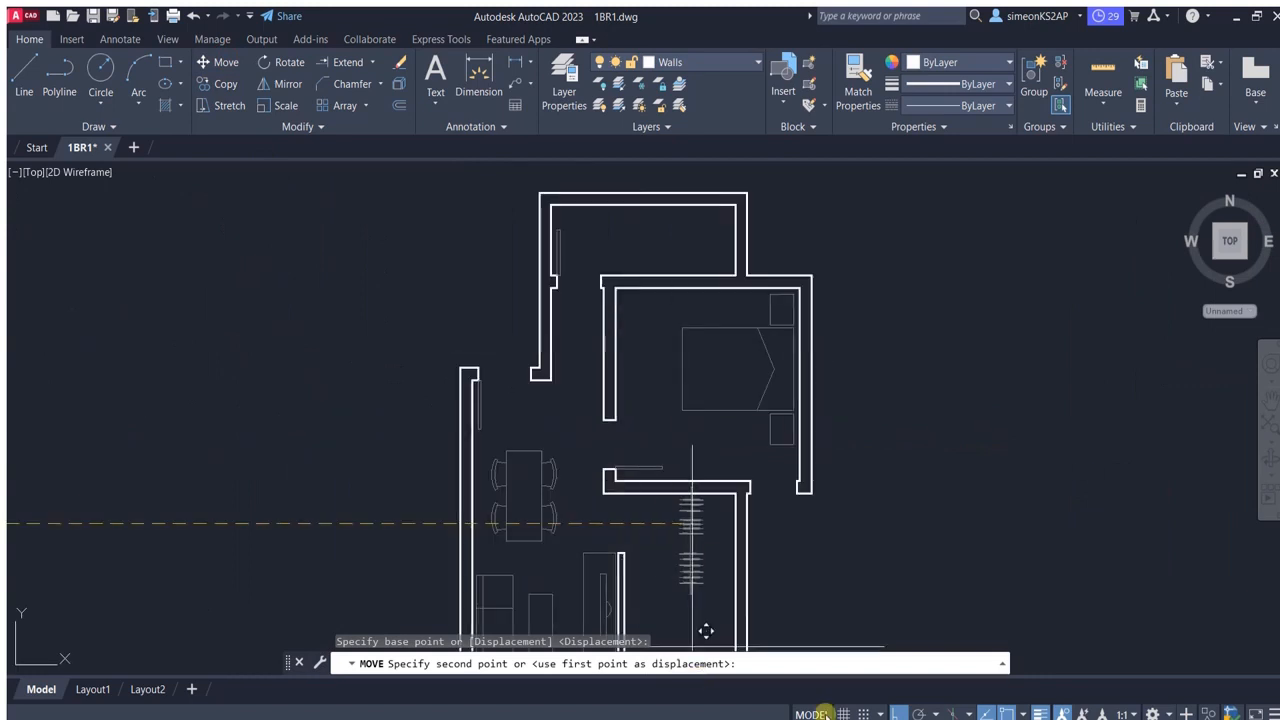
{"action": "left_click", "coordinate": [898, 714]}
{"action": "left_click", "coordinate": [634, 391]}
{"action": "scroll", "coordinate": [654, 369], "scroll_direction": "down", "scroll_amount": 2}
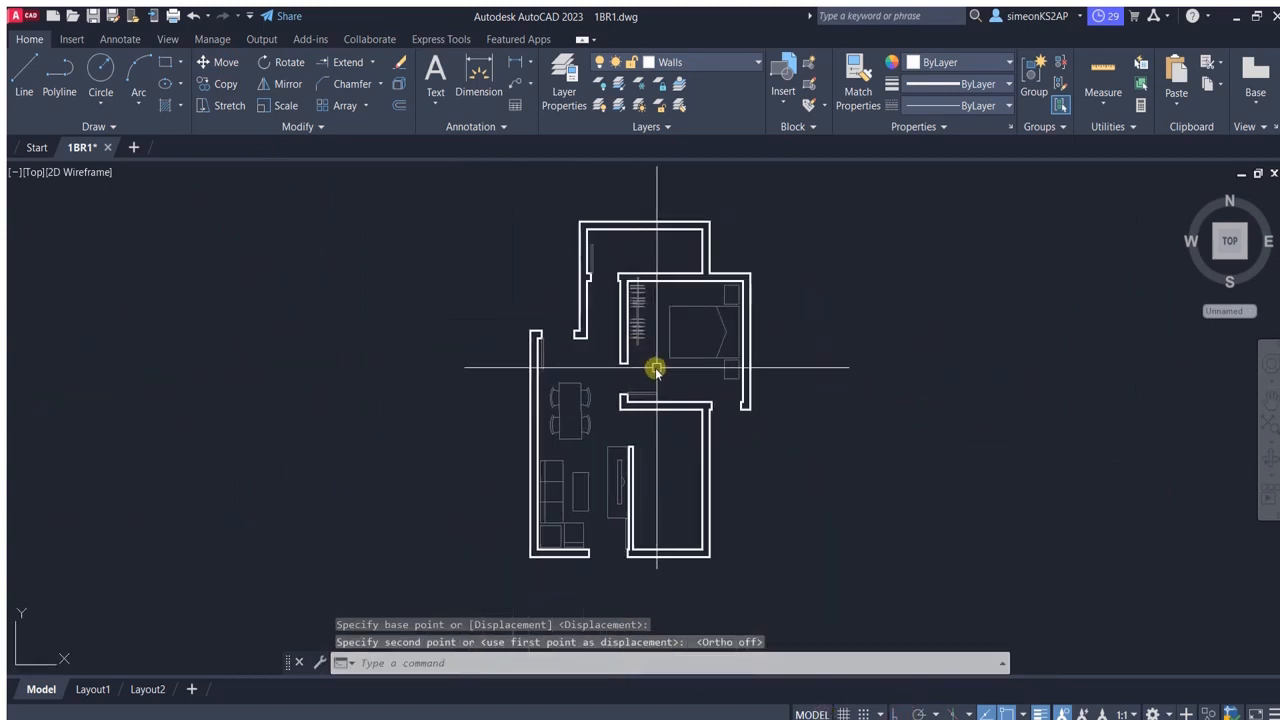
{"action": "key", "text": "Escape"}
Move the kitchen counter outline with its sink and stove from the furniture set into the room east of the partition.
{"action": "middle_click_drag", "start_coordinate": [670, 500], "coordinate": [676, 443]}
{"action": "scroll", "coordinate": [657, 410], "scroll_direction": "down", "scroll_amount": 1}
{"action": "middle_click_drag", "start_coordinate": [249, 360], "coordinate": [369, 360]}
{"action": "middle_click_drag", "start_coordinate": [297, 305], "coordinate": [309, 310]}
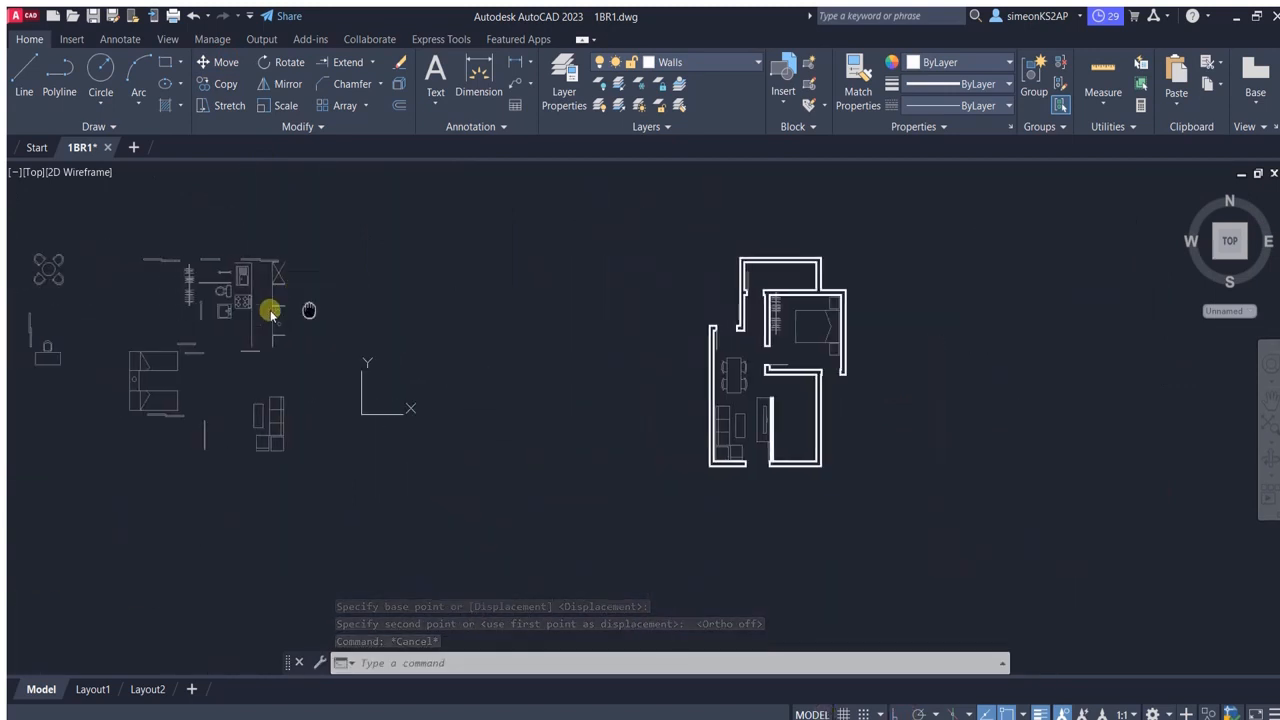
{"action": "scroll", "coordinate": [270, 313], "scroll_direction": "up", "scroll_amount": 5}
{"action": "scroll", "coordinate": [340, 209], "scroll_direction": "up", "scroll_amount": 2}
{"action": "left_click", "coordinate": [443, 403]}
{"action": "left_click", "coordinate": [386, 228]}
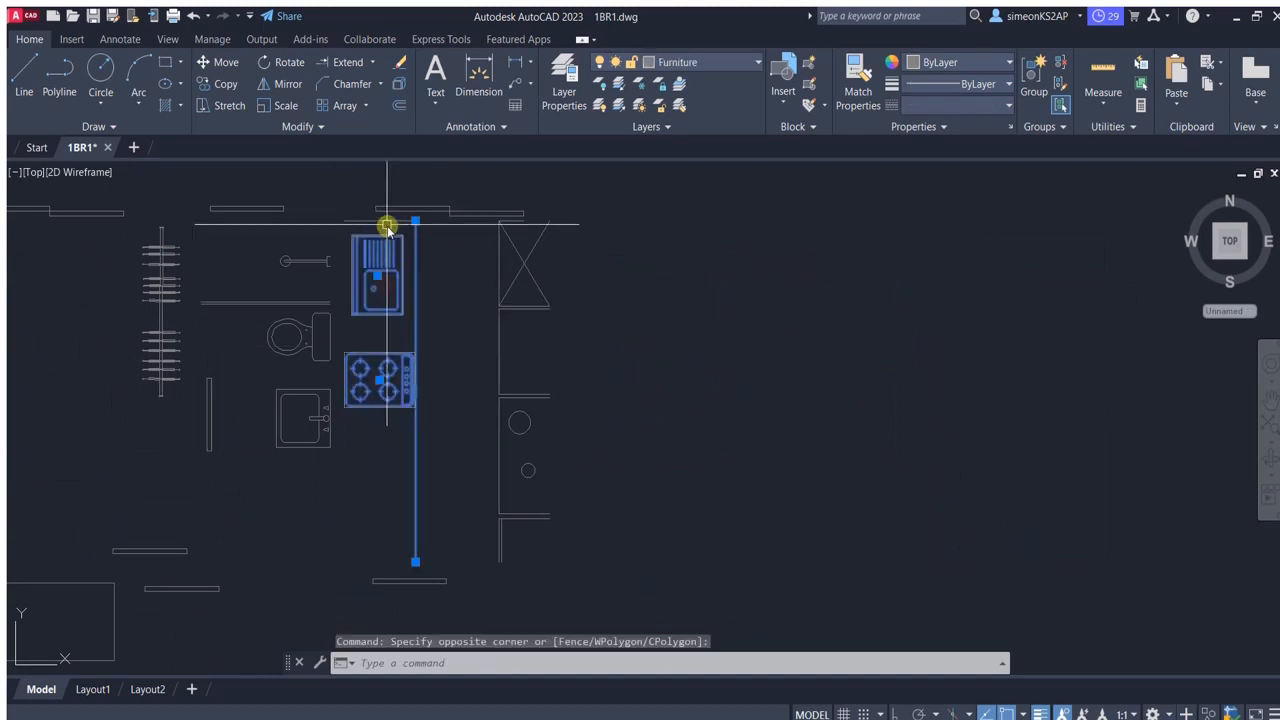
{"action": "scroll", "coordinate": [413, 405], "scroll_direction": "down", "scroll_amount": 2}
{"action": "middle_click_drag", "start_coordinate": [411, 411], "coordinate": [407, 373]}
{"action": "left_click", "coordinate": [224, 63]}
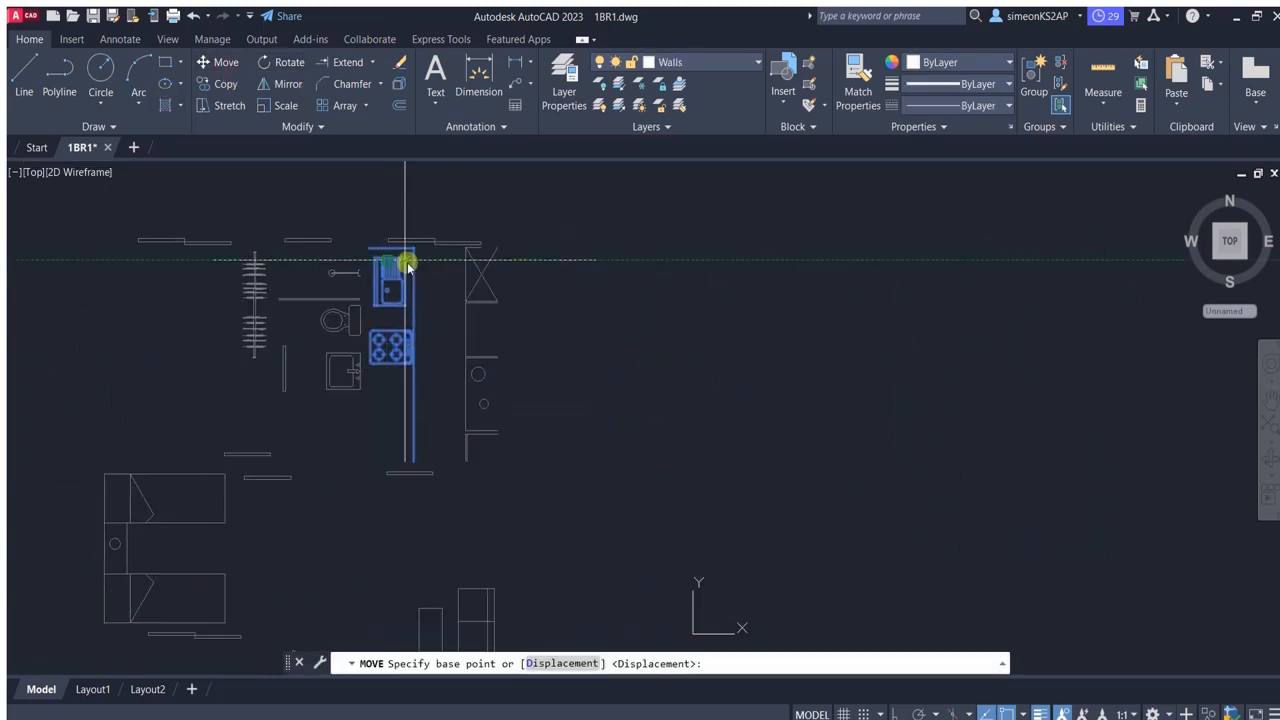
{"action": "left_click", "coordinate": [368, 251]}
{"action": "scroll", "coordinate": [428, 271], "scroll_direction": "down", "scroll_amount": 3}
{"action": "scroll", "coordinate": [491, 297], "scroll_direction": "up", "scroll_amount": 5}
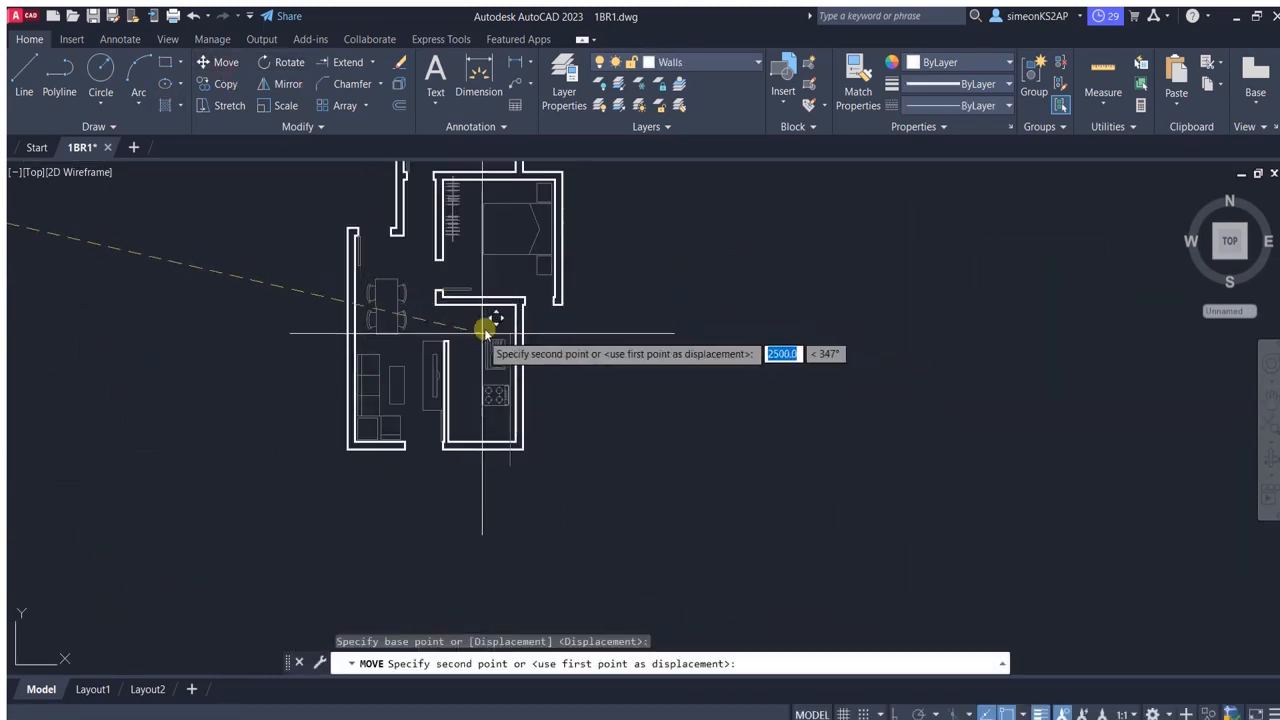
{"action": "key", "text": "Escape"}
Group the kitchen counter outline, sink and stove.
{"action": "scroll", "coordinate": [501, 338], "scroll_direction": "up", "scroll_amount": 2}
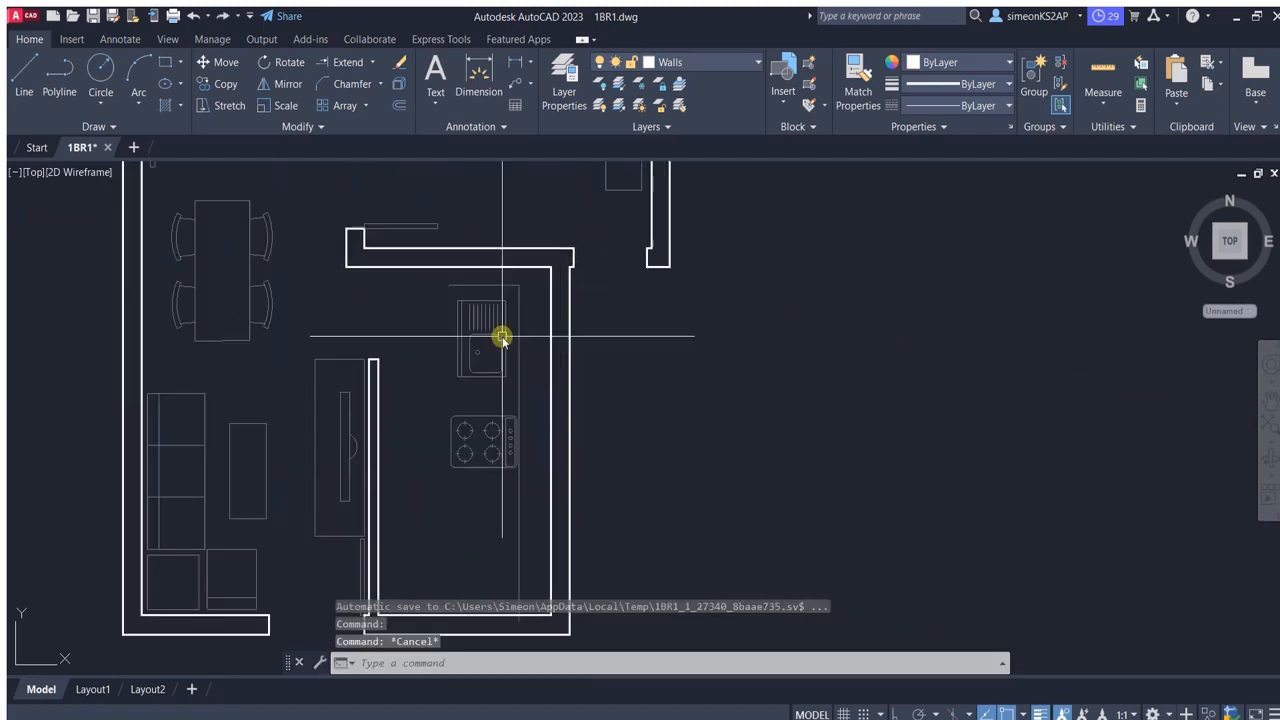
{"action": "left_click", "coordinate": [483, 272]}
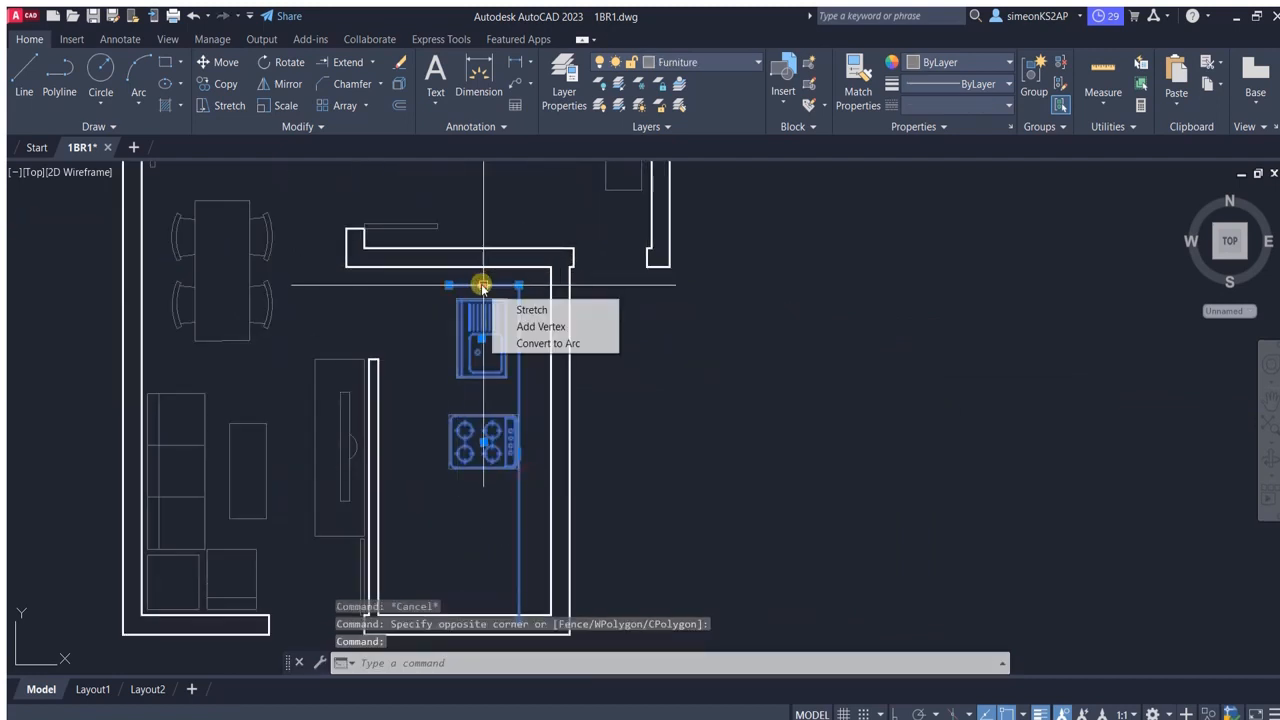
{"action": "type", "text": "group"}
{"action": "key", "text": "Return"}
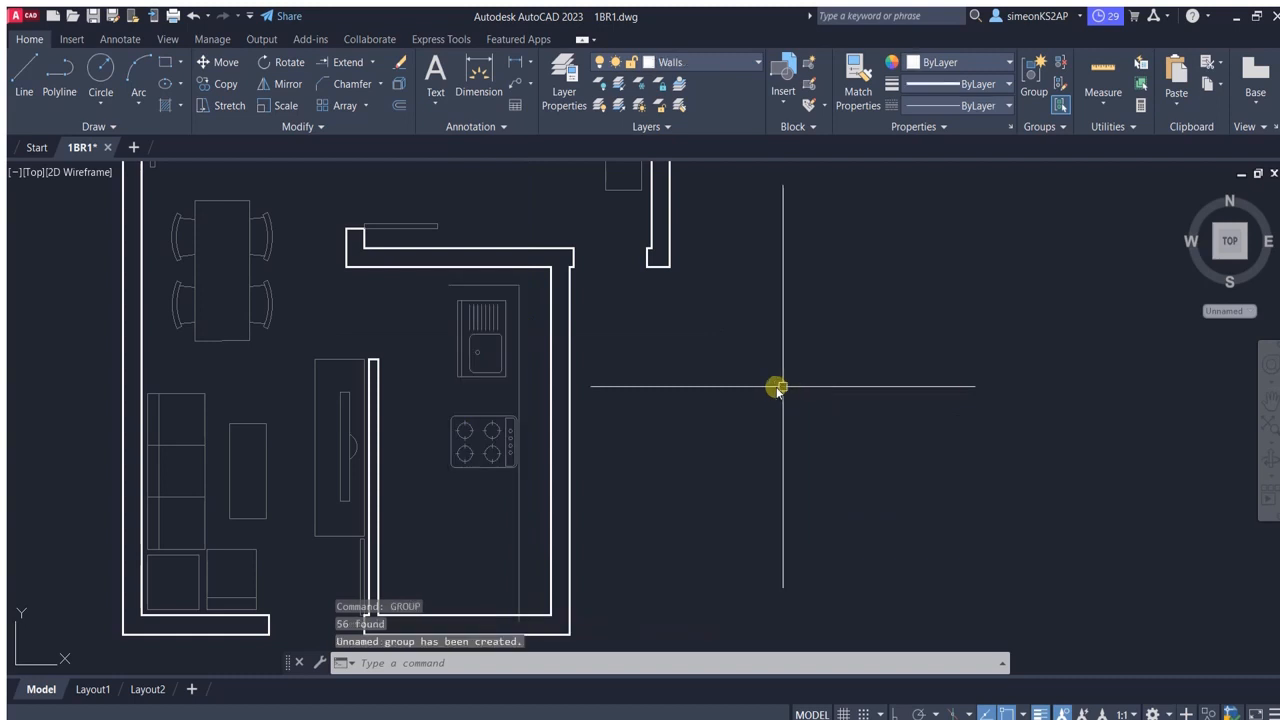
Mirror the kitchen group about a vertical axis, erasing the source objects.
{"action": "left_click", "coordinate": [513, 343]}
{"action": "scroll", "coordinate": [570, 232], "scroll_direction": "down", "scroll_amount": 2}
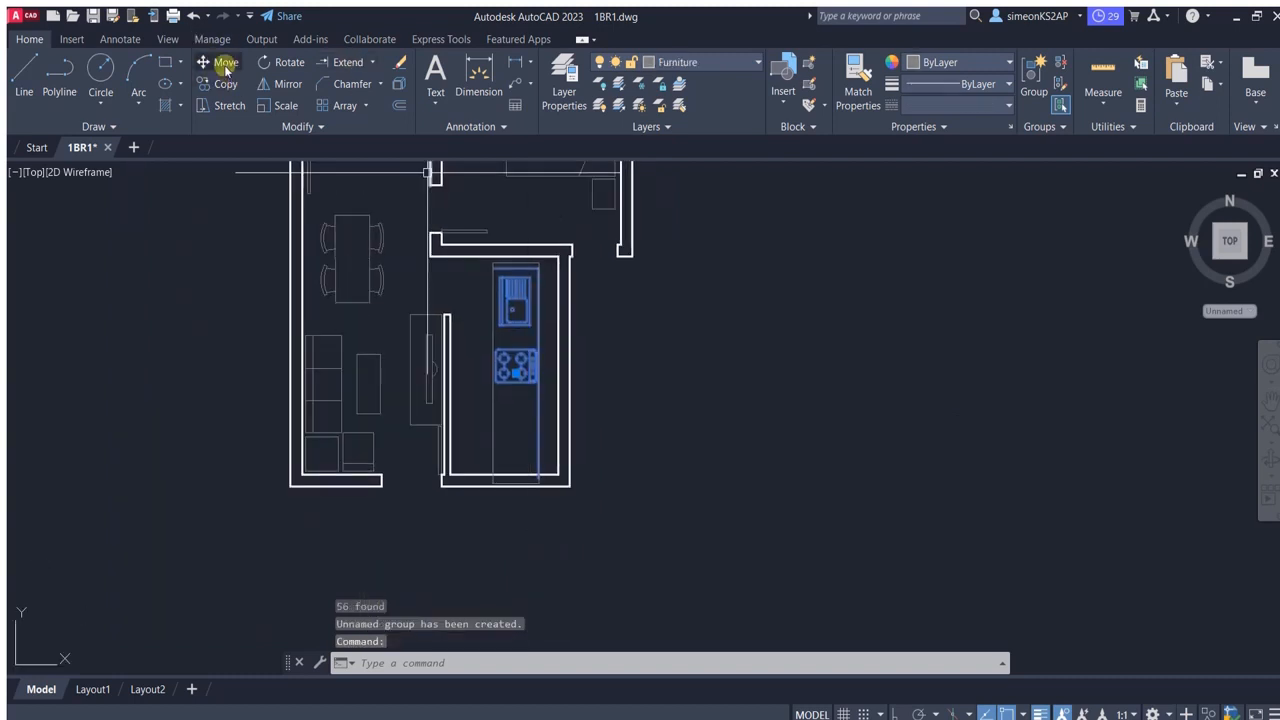
{"action": "left_click", "coordinate": [283, 84]}
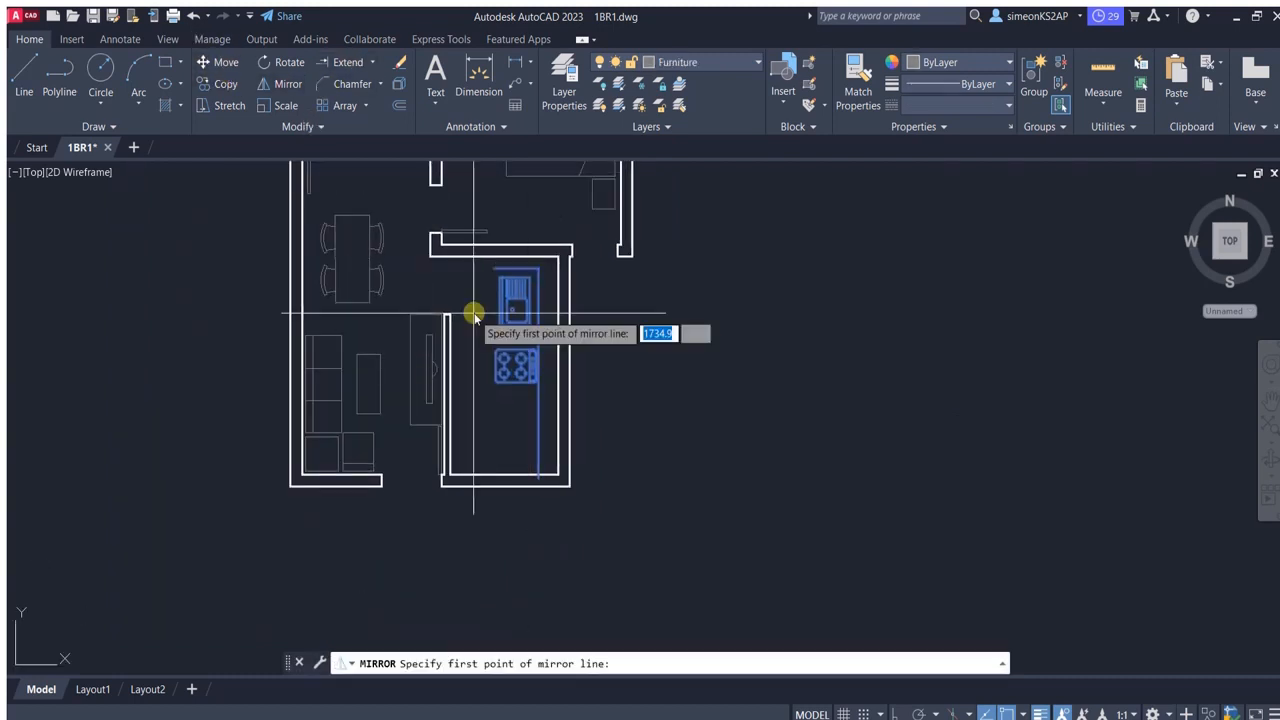
{"action": "left_click", "coordinate": [520, 463]}
{"action": "type", "text": "Y"}
{"action": "key", "text": "Return"}
Move the mirrored kitchen group into the kitchen's northeast corner, against the north and east walls.
{"action": "mouse_move", "coordinate": [491, 320]}
{"action": "middle_mouse_down"}
{"action": "mouse_move", "coordinate": [563, 451]}
{"action": "mouse_move", "coordinate": [574, 420]}
{"action": "middle_mouse_up"}
{"action": "scroll", "coordinate": [546, 420], "scroll_direction": "up", "scroll_amount": 1}
{"action": "scroll", "coordinate": [547, 423], "scroll_direction": "down", "scroll_amount": 1}
{"action": "scroll", "coordinate": [549, 431], "scroll_direction": "up", "scroll_amount": 1}
{"action": "scroll", "coordinate": [549, 431], "scroll_direction": "down", "scroll_amount": 1}
{"action": "scroll", "coordinate": [561, 422], "scroll_direction": "up", "scroll_amount": 1}
{"action": "scroll", "coordinate": [574, 420], "scroll_direction": "down", "scroll_amount": 1}
{"action": "scroll", "coordinate": [584, 347], "scroll_direction": "up", "scroll_amount": 1}
{"action": "scroll", "coordinate": [585, 343], "scroll_direction": "down", "scroll_amount": 1}
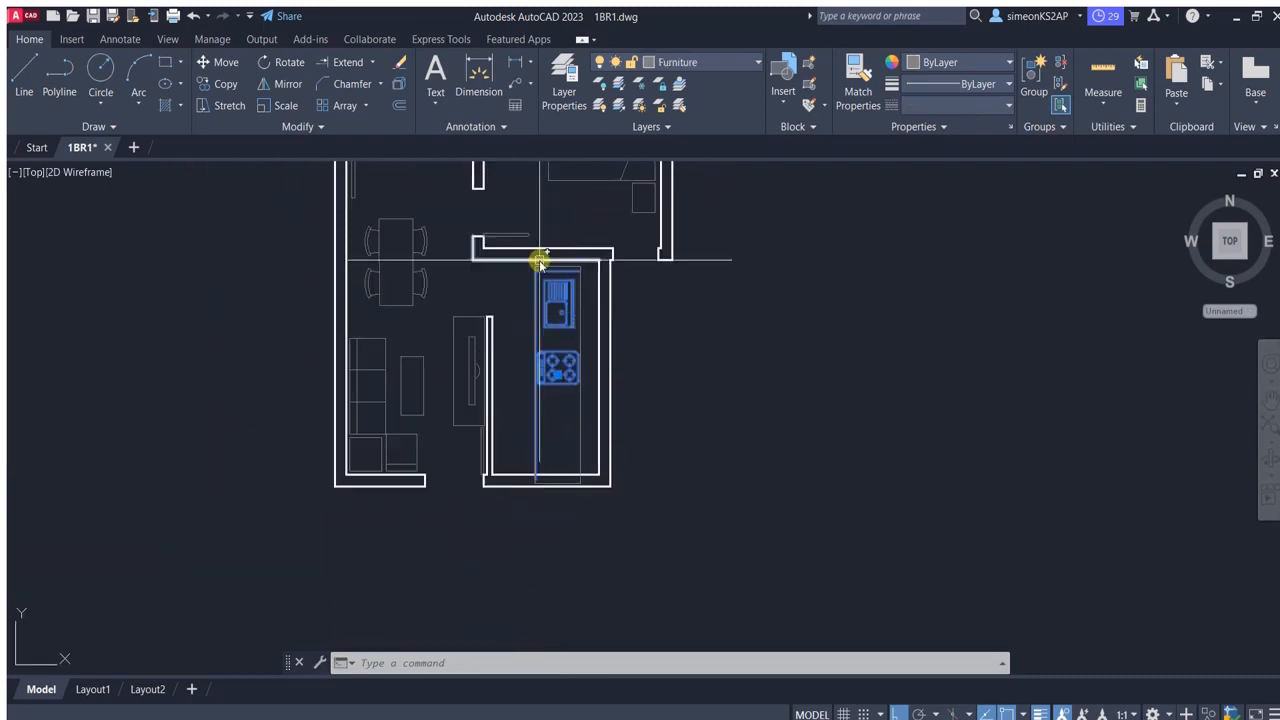
{"action": "scroll", "coordinate": [542, 262], "scroll_direction": "up", "scroll_amount": 2}
{"action": "left_click", "coordinate": [640, 290]}
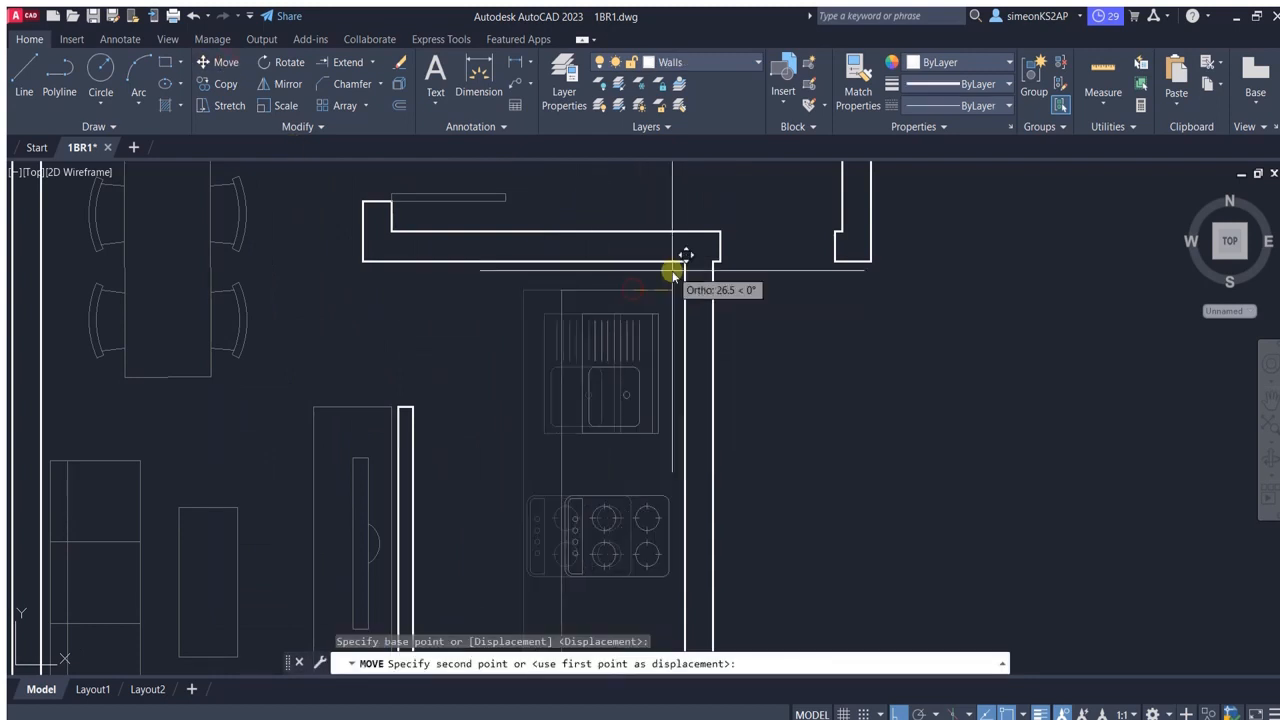
{"action": "left_click", "coordinate": [677, 275]}
{"action": "scroll", "coordinate": [613, 365], "scroll_direction": "down", "scroll_amount": 3}
{"action": "scroll", "coordinate": [551, 378], "scroll_direction": "up", "scroll_amount": 1}
{"action": "scroll", "coordinate": [574, 384], "scroll_direction": "down", "scroll_amount": 1}
{"action": "middle_click_drag", "start_coordinate": [600, 364], "coordinate": [639, 383]}
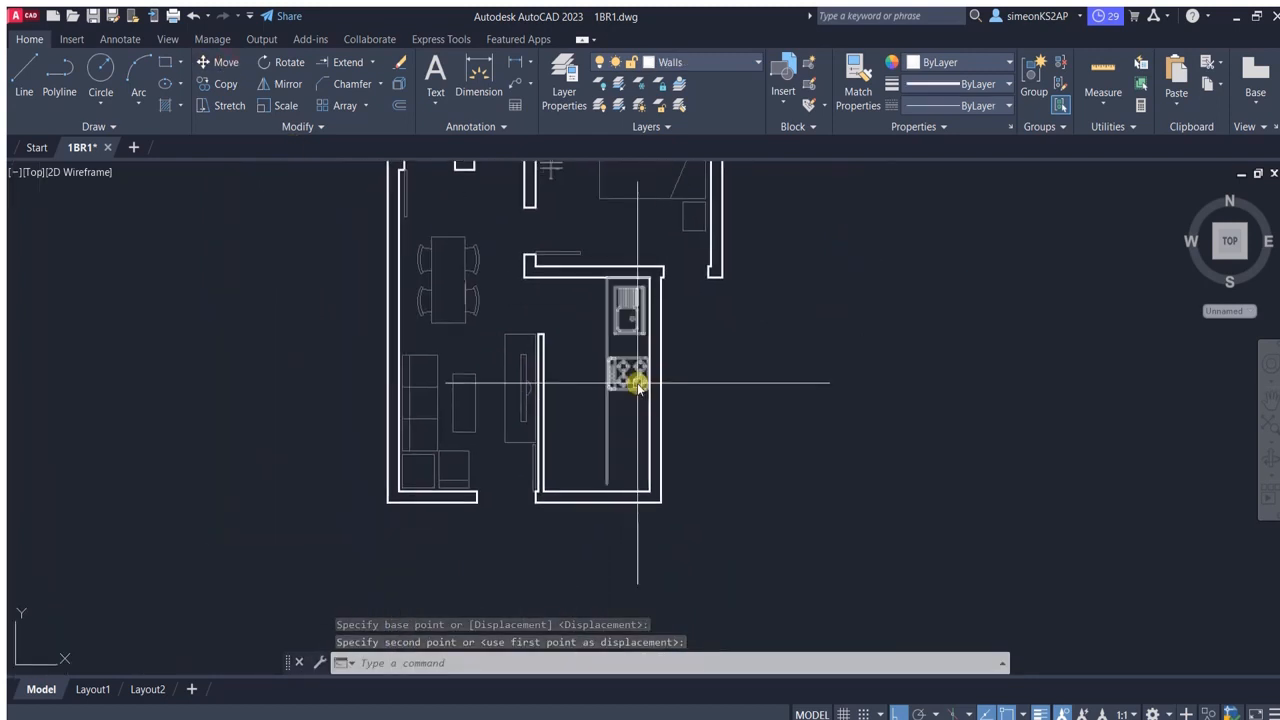
Ungroup the kitchen counter, sink and stove, accepting the offered group.
{"action": "key", "text": "Escape"}
{"action": "left_click", "coordinate": [643, 372]}
{"action": "type", "text": "UNG"}
{"action": "key", "text": "Return"}
{"action": "type", "text": "A"}
{"action": "key", "text": "Return"}
{"action": "key", "text": "Escape"}
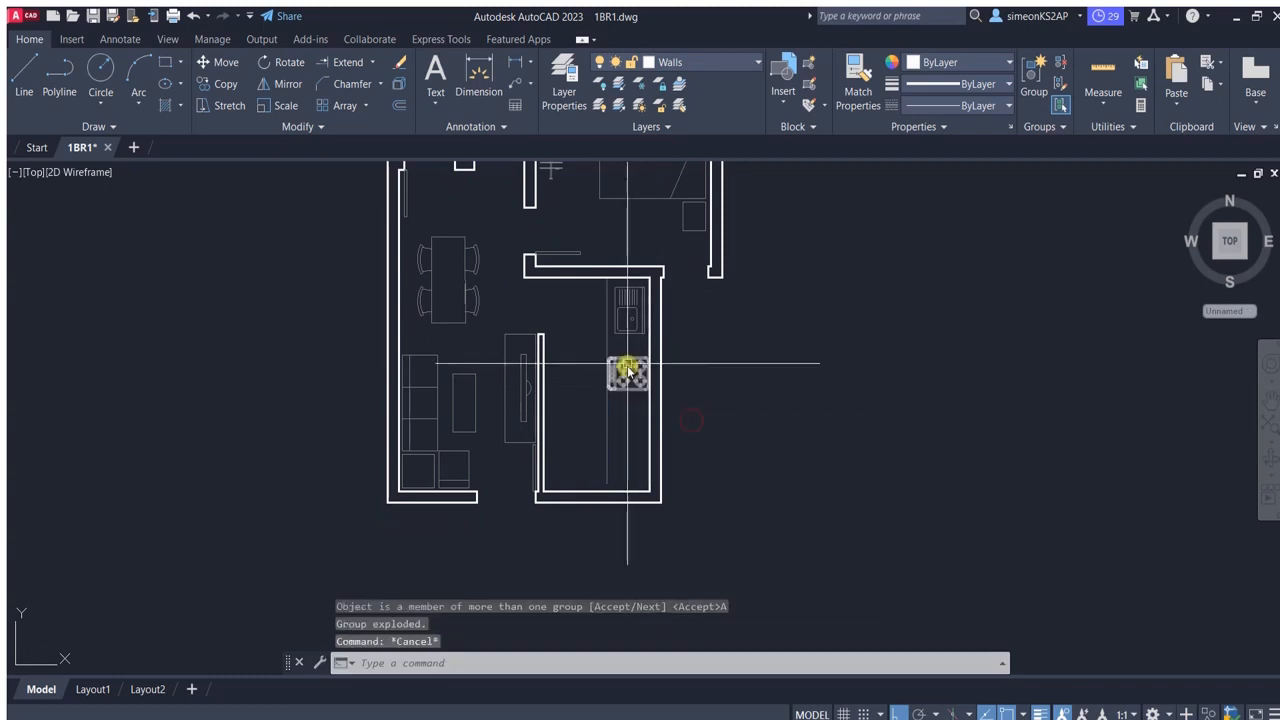
{"action": "scroll", "coordinate": [630, 355], "scroll_direction": "up", "scroll_amount": 2}
{"action": "scroll", "coordinate": [636, 343], "scroll_direction": "down", "scroll_amount": 2}
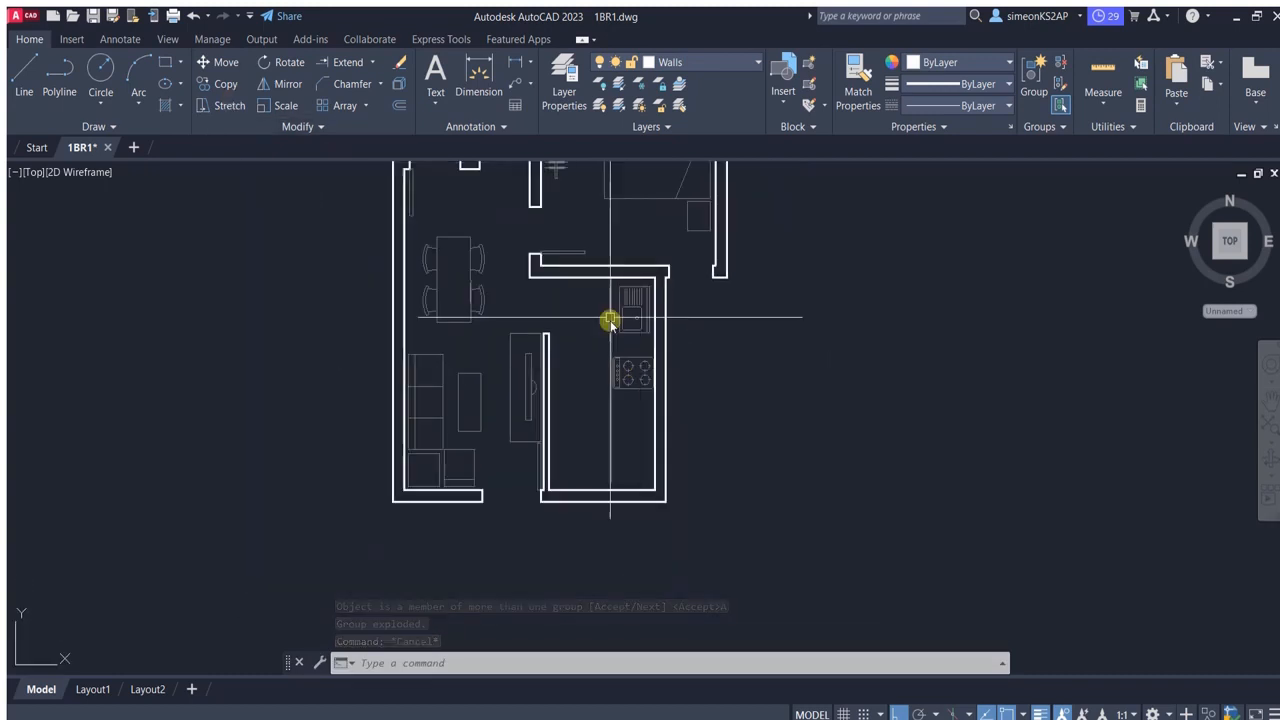
Mirror the kitchen sink about a horizontal line through the stove's middle, erasing the source objects.
{"action": "left_click", "coordinate": [287, 83]}
{"action": "scroll", "coordinate": [630, 334], "scroll_direction": "up", "scroll_amount": 2}
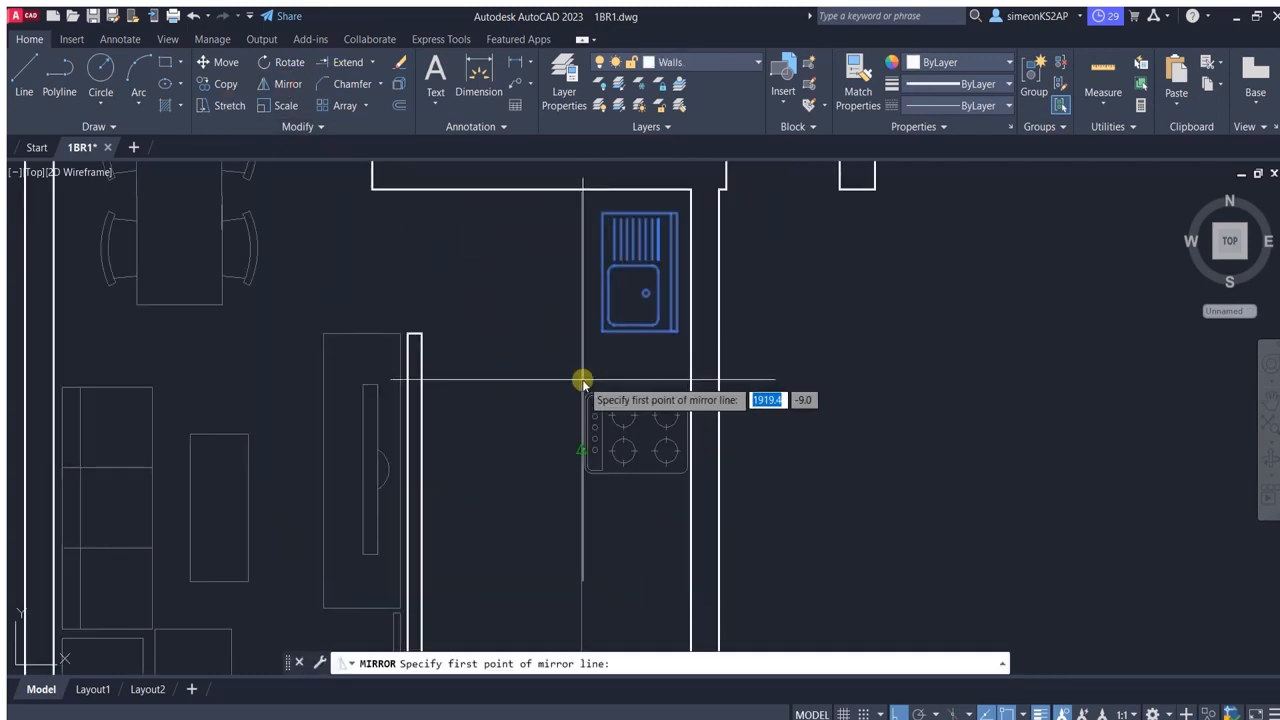
{"action": "left_click", "coordinate": [589, 446]}
{"action": "scroll", "coordinate": [717, 463], "scroll_direction": "down", "scroll_amount": 2}
{"action": "middle_click_drag", "start_coordinate": [813, 474], "coordinate": [682, 446]}
{"action": "left_click", "coordinate": [722, 455]}
{"action": "left_click", "coordinate": [737, 491]}
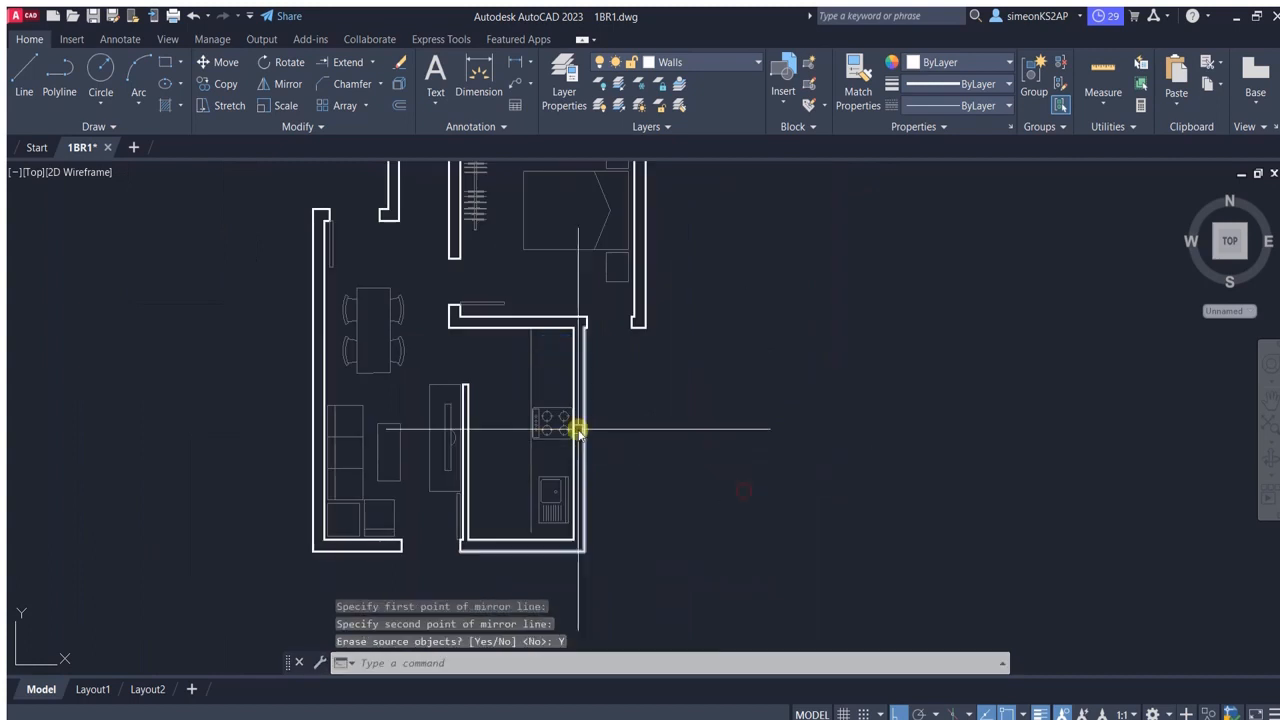
Stretch the kitchen counter's front line south past the south wall and trim it at the wall's inner face.
{"action": "middle_click_drag", "start_coordinate": [565, 402], "coordinate": [691, 383]}
{"action": "middle_click_drag", "start_coordinate": [669, 443], "coordinate": [662, 391]}
{"action": "scroll", "coordinate": [662, 420], "scroll_direction": "up", "scroll_amount": 5}
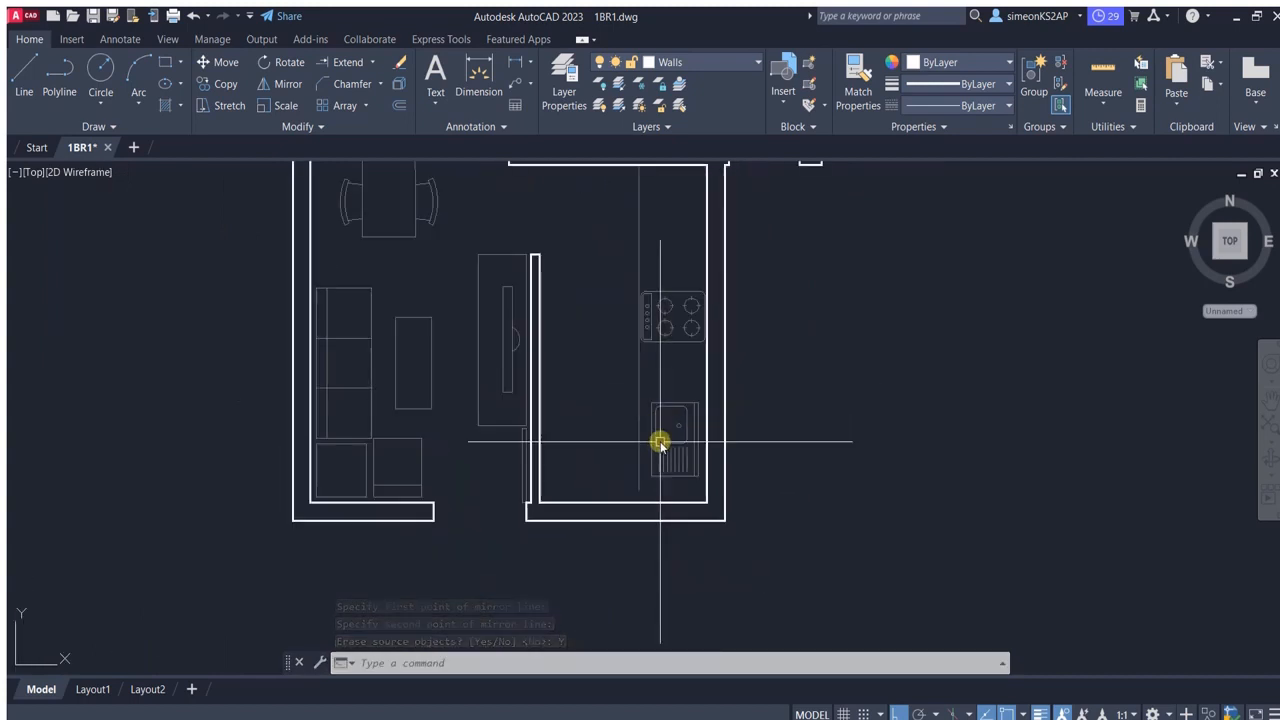
{"action": "left_click", "coordinate": [613, 406]}
{"action": "scroll", "coordinate": [613, 420], "scroll_direction": "up", "scroll_amount": 4}
{"action": "key", "text": "Escape"}
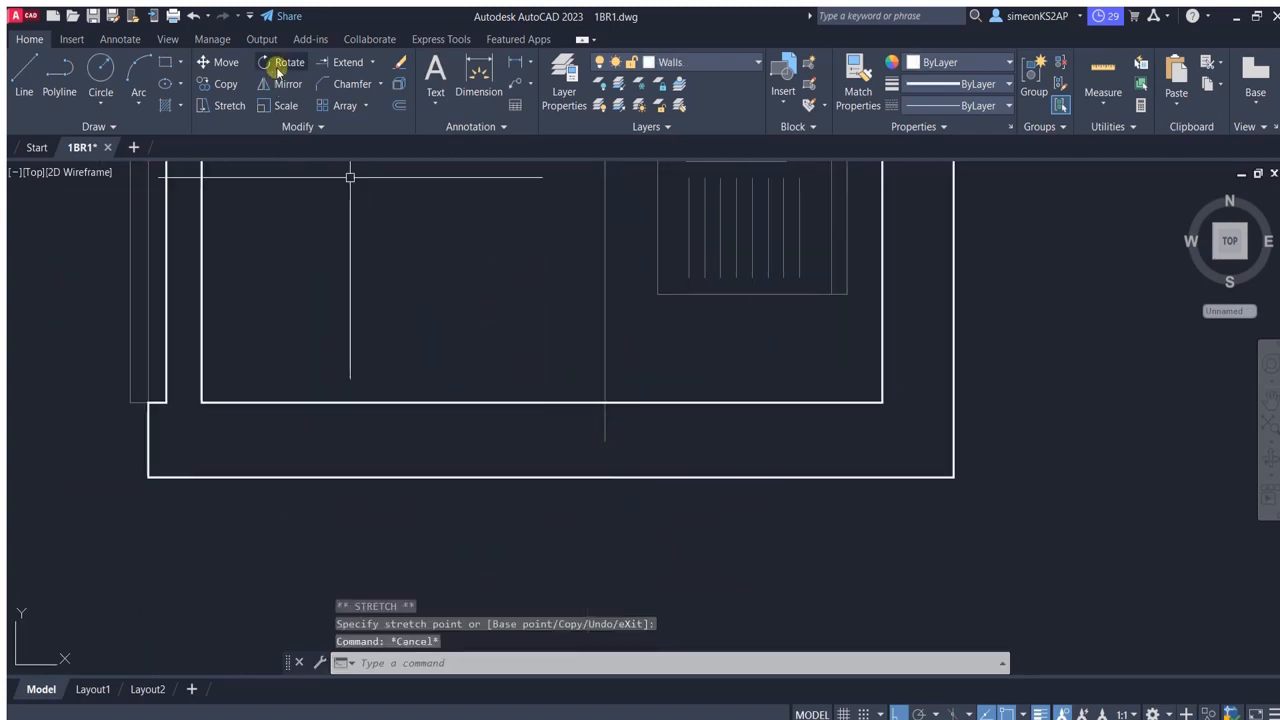
{"action": "left_click", "coordinate": [372, 62]}
{"action": "left_click", "coordinate": [345, 92]}
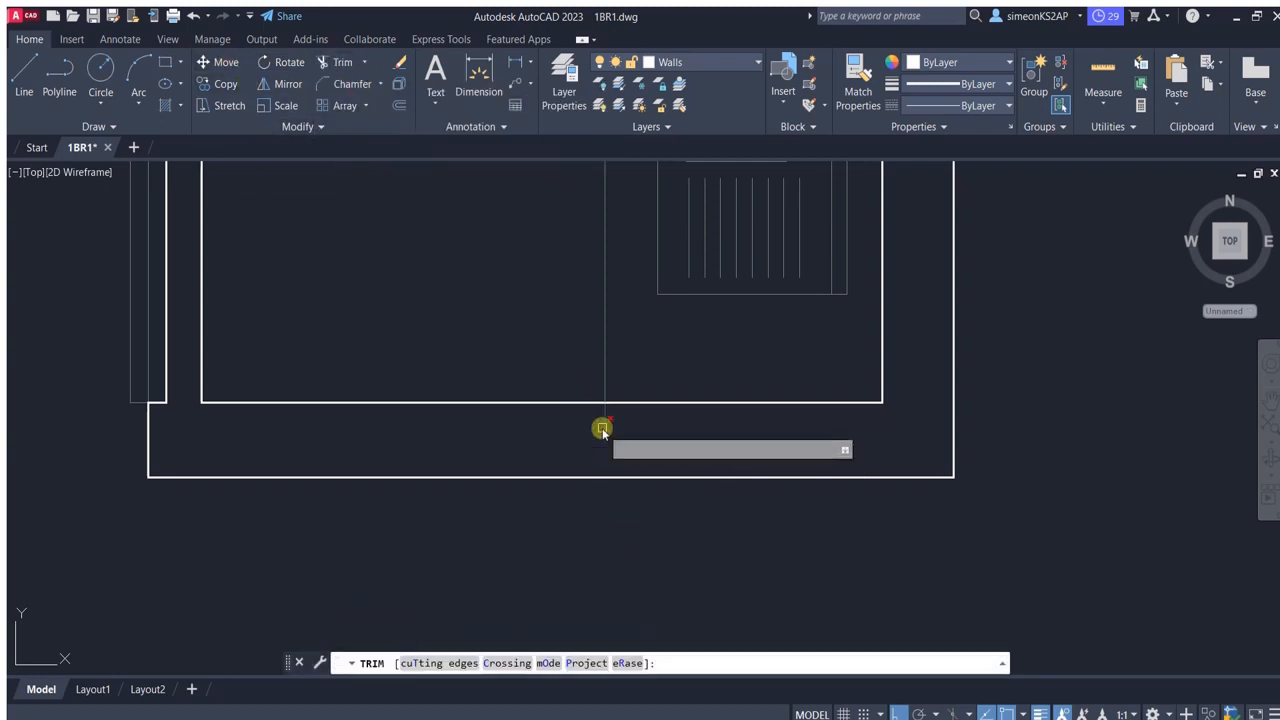
{"action": "scroll", "coordinate": [600, 470], "scroll_direction": "down", "scroll_amount": 4}
{"action": "key", "text": "Escape"}
{"action": "scroll", "coordinate": [618, 502], "scroll_direction": "down", "scroll_amount": 1}
{"action": "middle_click_drag", "start_coordinate": [630, 323], "coordinate": [606, 366]}
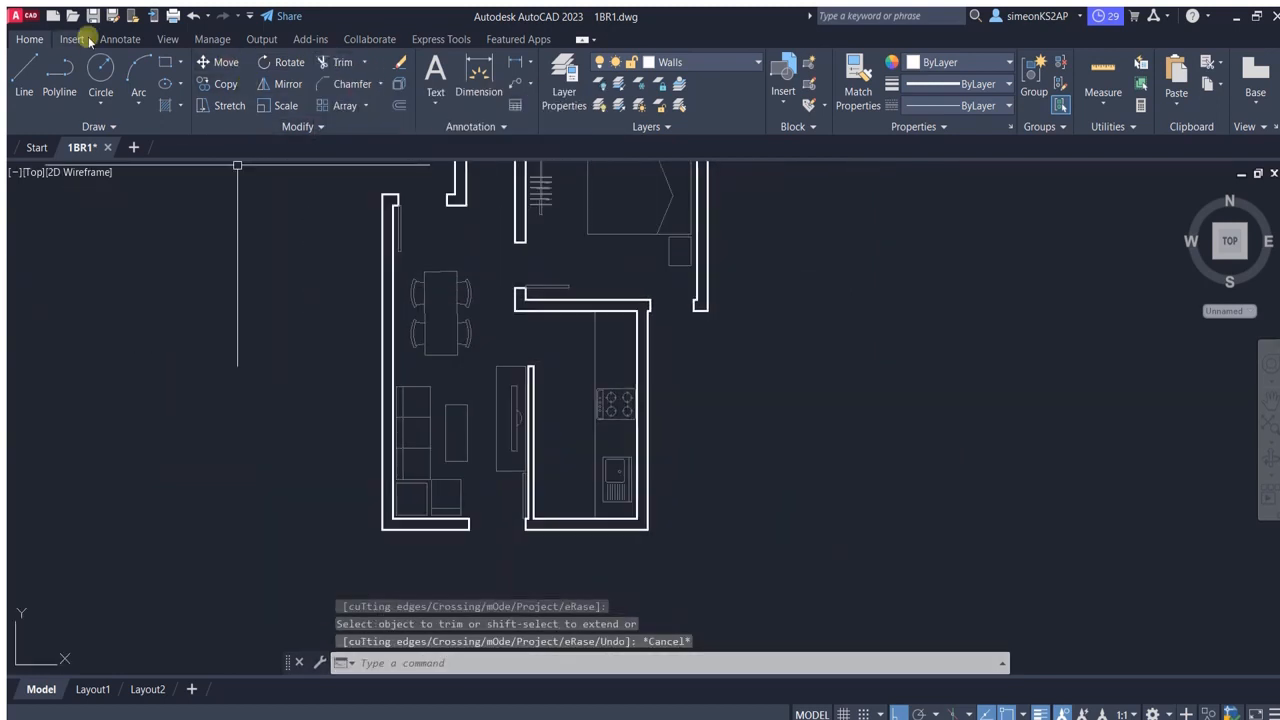
Draw a polyline across the counter 45 south of the kitchen's north wall and trim it at the east wall.
{"action": "left_click", "coordinate": [59, 75]}
{"action": "scroll", "coordinate": [596, 322], "scroll_direction": "up", "scroll_amount": 1}
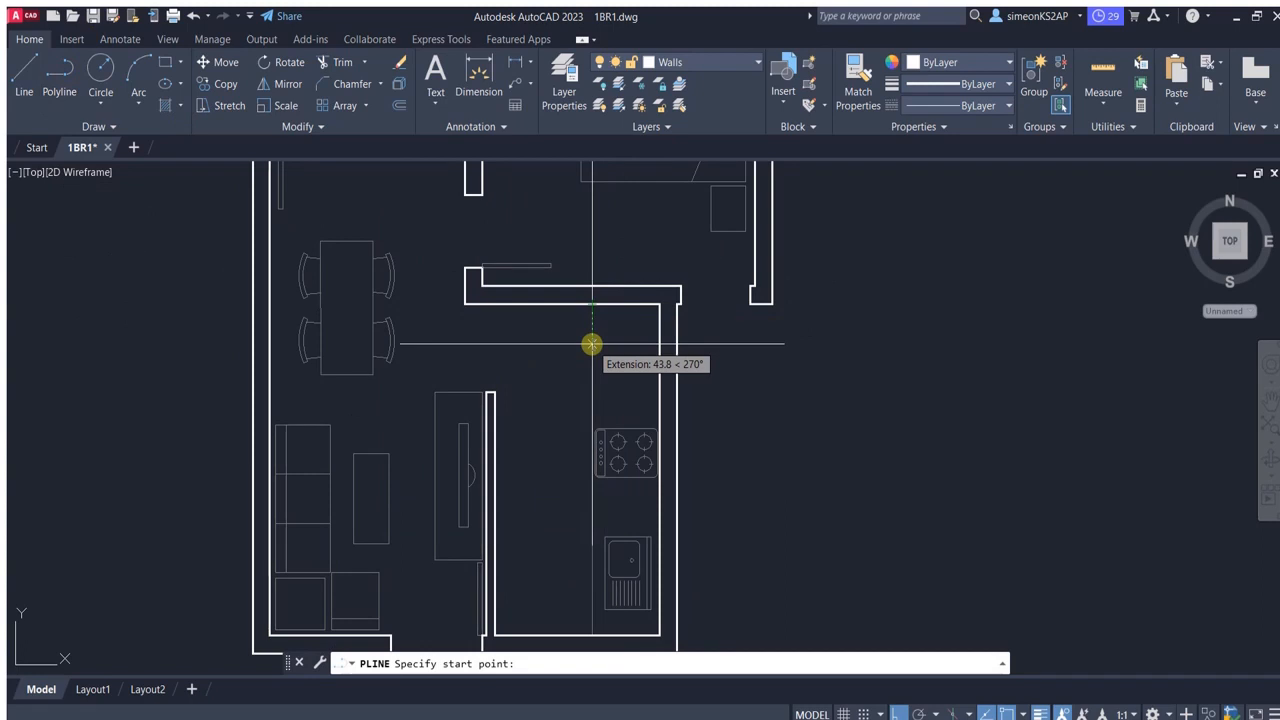
{"action": "scroll", "coordinate": [672, 344], "scroll_direction": "up", "scroll_amount": 1}
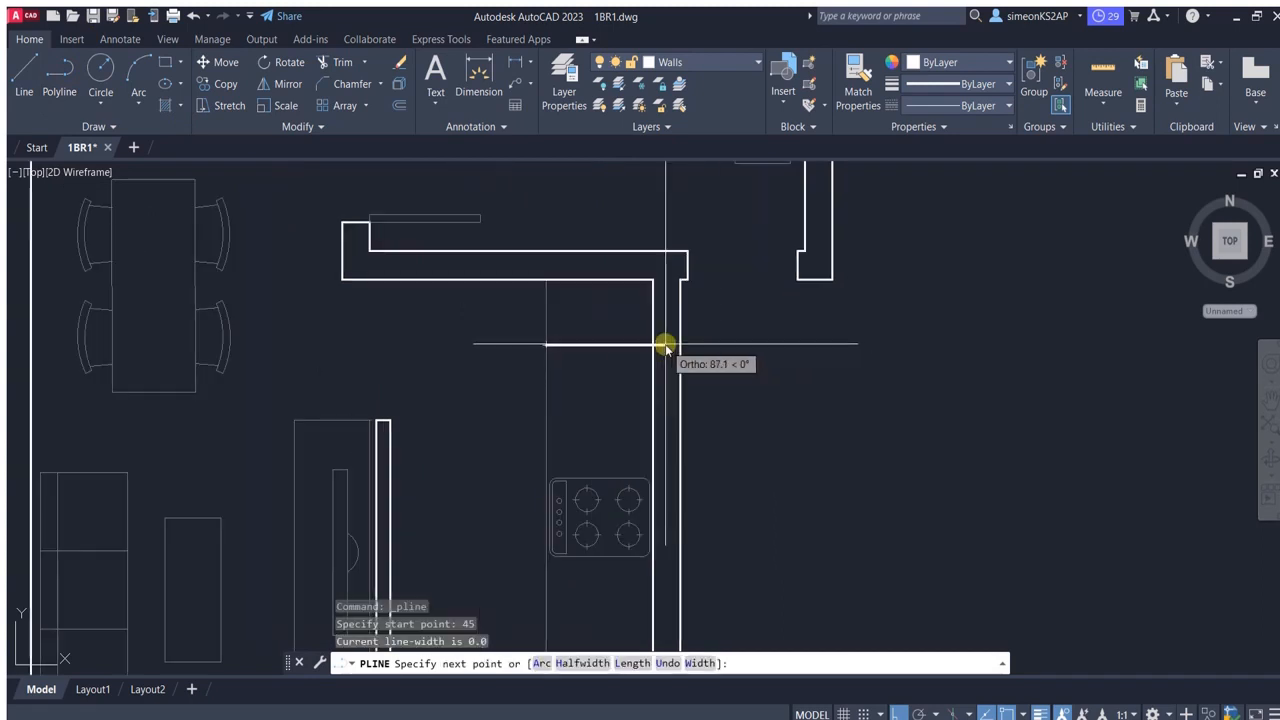
{"action": "left_click", "coordinate": [666, 344]}
{"action": "key", "text": "Escape"}
{"action": "key", "text": "Escape"}
{"action": "left_click", "coordinate": [341, 62]}
{"action": "key", "text": "Escape"}
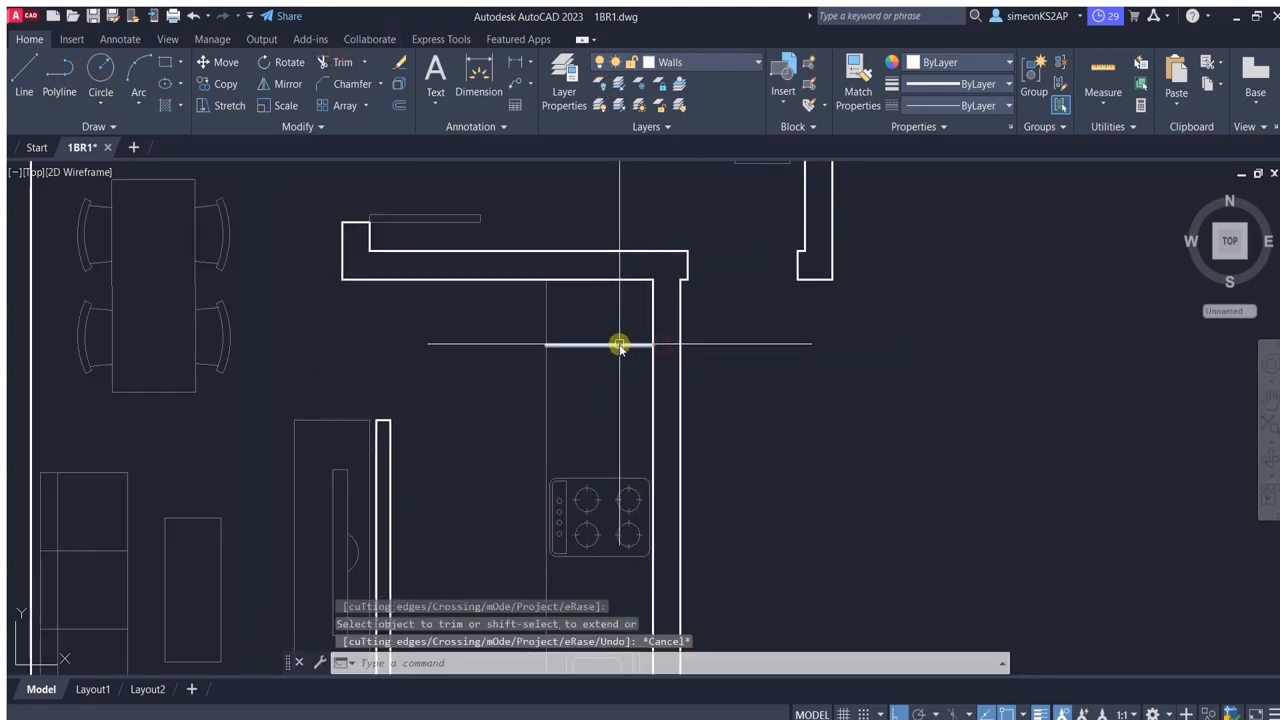
Move the new line across the counter off the Walls layer so it matches the grey counter outline.
{"action": "left_click", "coordinate": [620, 345]}
{"action": "left_click", "coordinate": [700, 62]}
{"action": "left_click", "coordinate": [666, 206]}
{"action": "key", "text": "Escape"}
Offset the line across the counter by 3 toward the stove.
{"action": "scroll", "coordinate": [620, 340], "scroll_direction": "down", "scroll_amount": 1}
{"action": "middle_click_drag", "start_coordinate": [620, 340], "coordinate": [597, 383]}
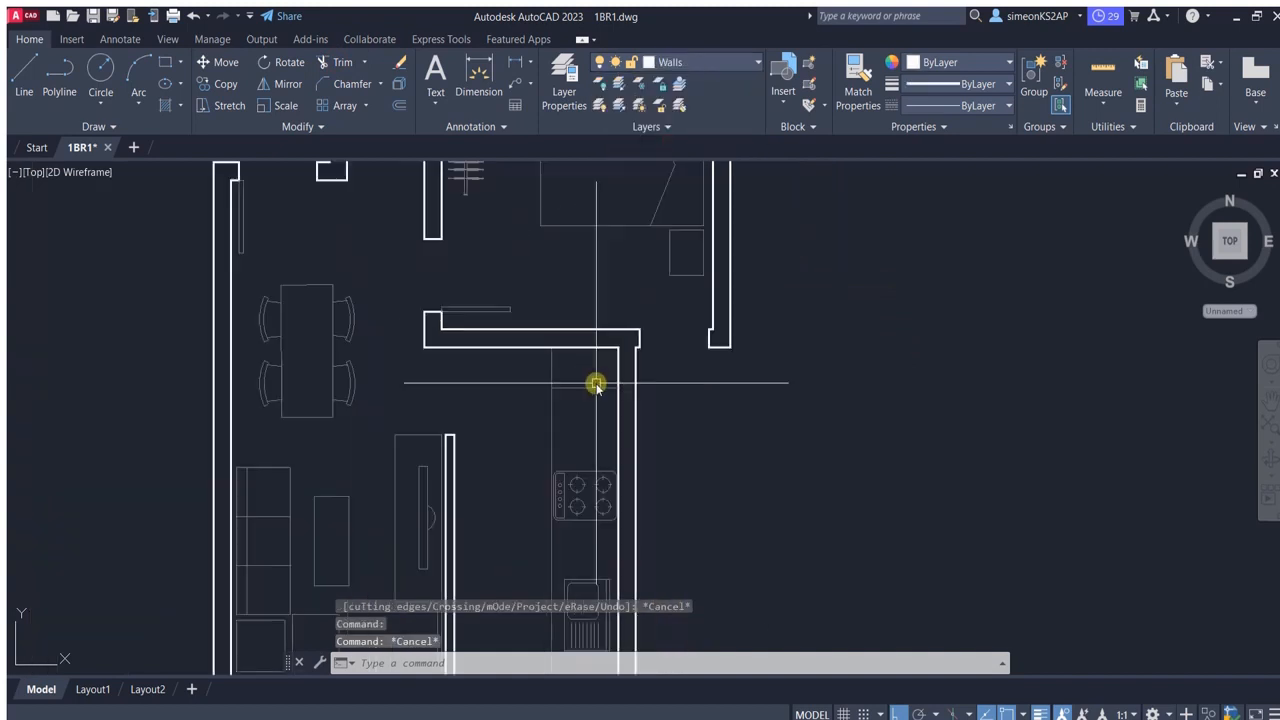
{"action": "scroll", "coordinate": [597, 383], "scroll_direction": "up", "scroll_amount": 1}
{"action": "left_click", "coordinate": [399, 105]}
{"action": "key", "text": "Return"}
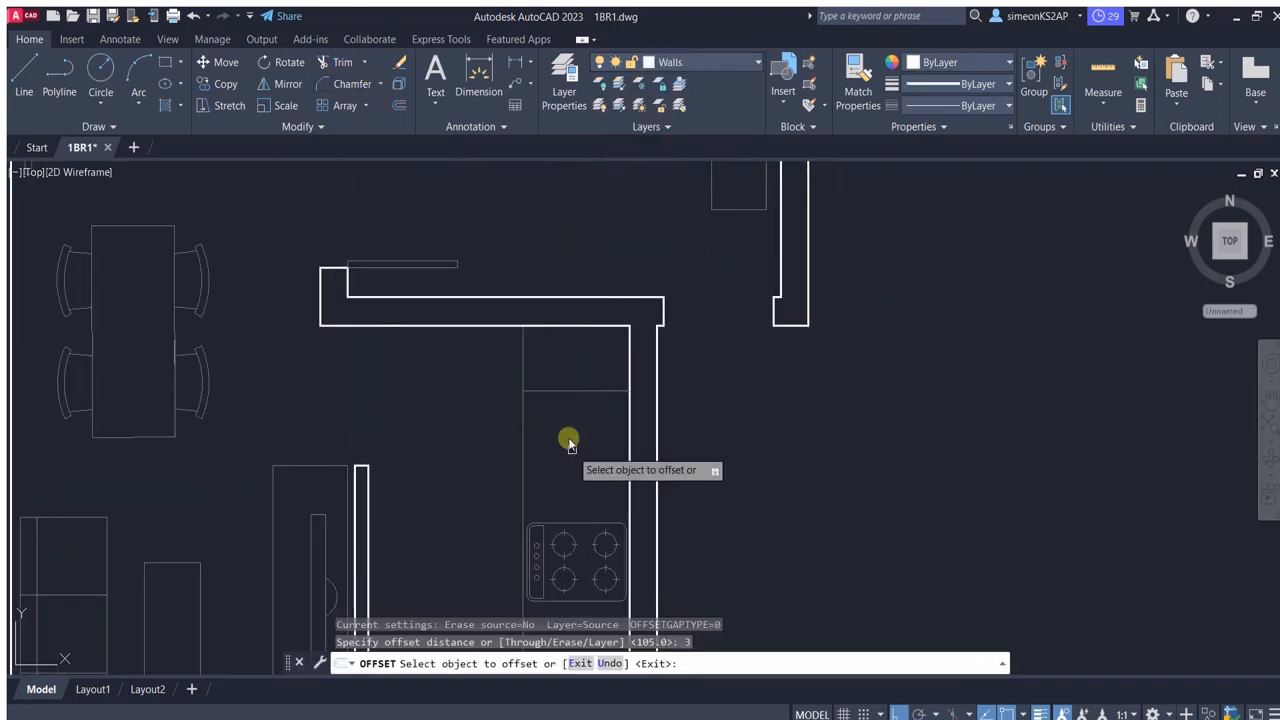
{"action": "left_click", "coordinate": [566, 391]}
{"action": "left_click", "coordinate": [566, 463]}
Trim the counter's front line between the two parallel lines north of the stove.
{"action": "scroll", "coordinate": [573, 418], "scroll_direction": "down", "scroll_amount": 1}
{"action": "middle_click_drag", "start_coordinate": [573, 418], "coordinate": [621, 366]}
{"action": "scroll", "coordinate": [606, 377], "scroll_direction": "up", "scroll_amount": 2}
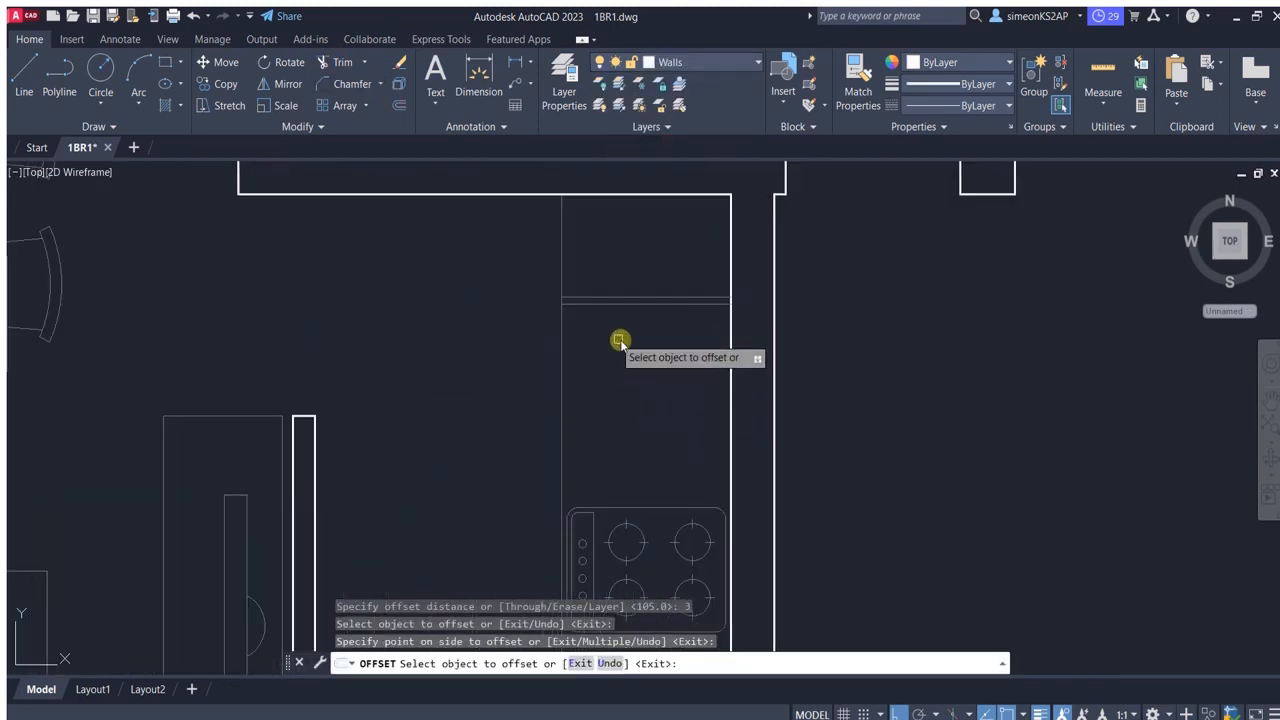
{"action": "scroll", "coordinate": [616, 346], "scroll_direction": "down", "scroll_amount": 3}
{"action": "scroll", "coordinate": [639, 341], "scroll_direction": "up", "scroll_amount": 2}
{"action": "left_click", "coordinate": [340, 62]}
{"action": "scroll", "coordinate": [523, 323], "scroll_direction": "up", "scroll_amount": 2}
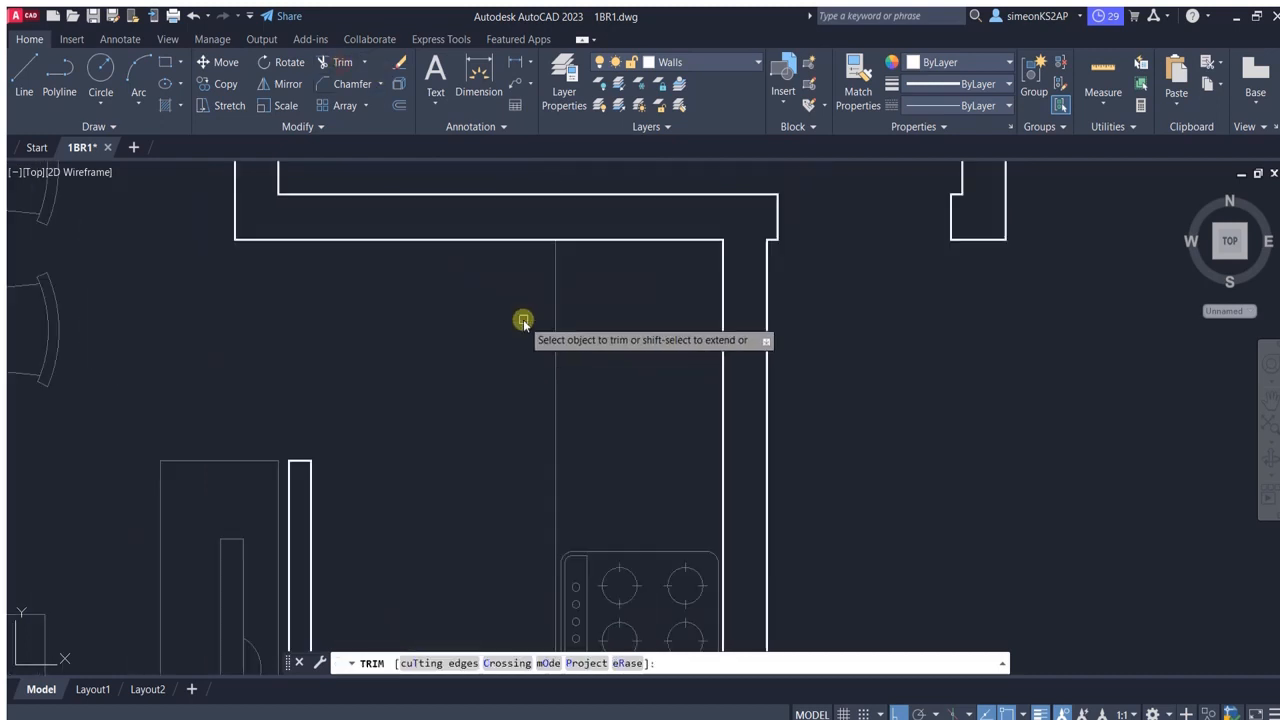
{"action": "scroll", "coordinate": [594, 380], "scroll_direction": "down", "scroll_amount": 3}
{"action": "key", "text": "Escape"}
Offset the front line of the counter's northern compartment by 3 toward the east wall.
{"action": "scroll", "coordinate": [660, 335], "scroll_direction": "up", "scroll_amount": 1}
{"action": "middle_click_drag", "start_coordinate": [664, 337], "coordinate": [671, 391]}
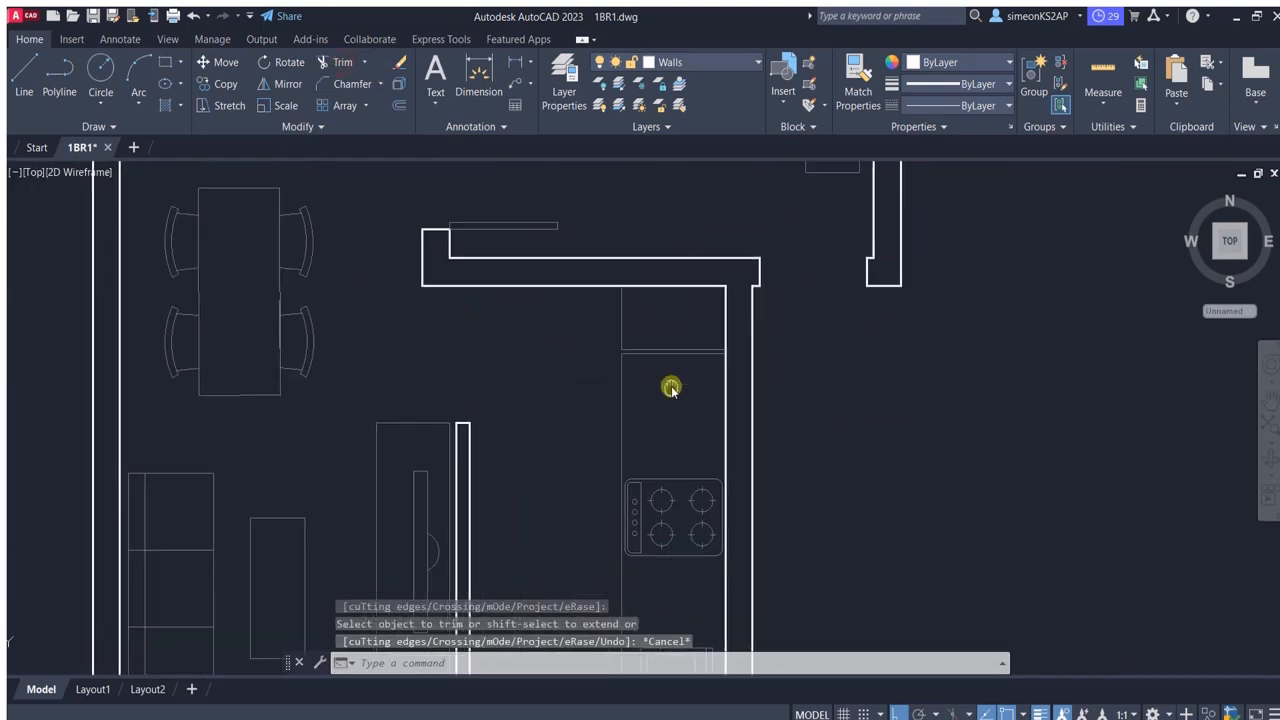
{"action": "left_click", "coordinate": [60, 74]}
{"action": "scroll", "coordinate": [634, 309], "scroll_direction": "up", "scroll_amount": 3}
{"action": "left_click", "coordinate": [396, 106]}
{"action": "key", "text": "Return"}
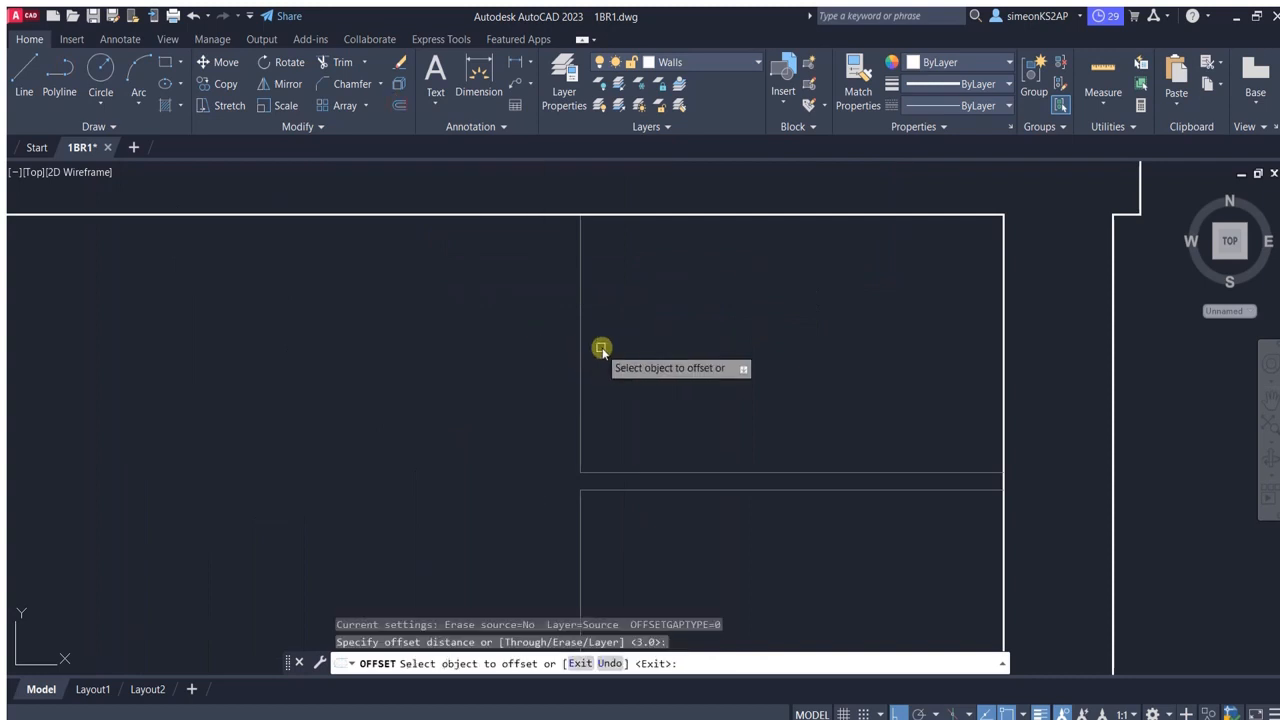
{"action": "left_click", "coordinate": [581, 351]}
{"action": "left_click", "coordinate": [663, 354]}
{"action": "key", "text": "Escape"}
{"action": "scroll", "coordinate": [664, 353], "scroll_direction": "down", "scroll_amount": 2}
{"action": "middle_click_drag", "start_coordinate": [737, 370], "coordinate": [696, 351]}
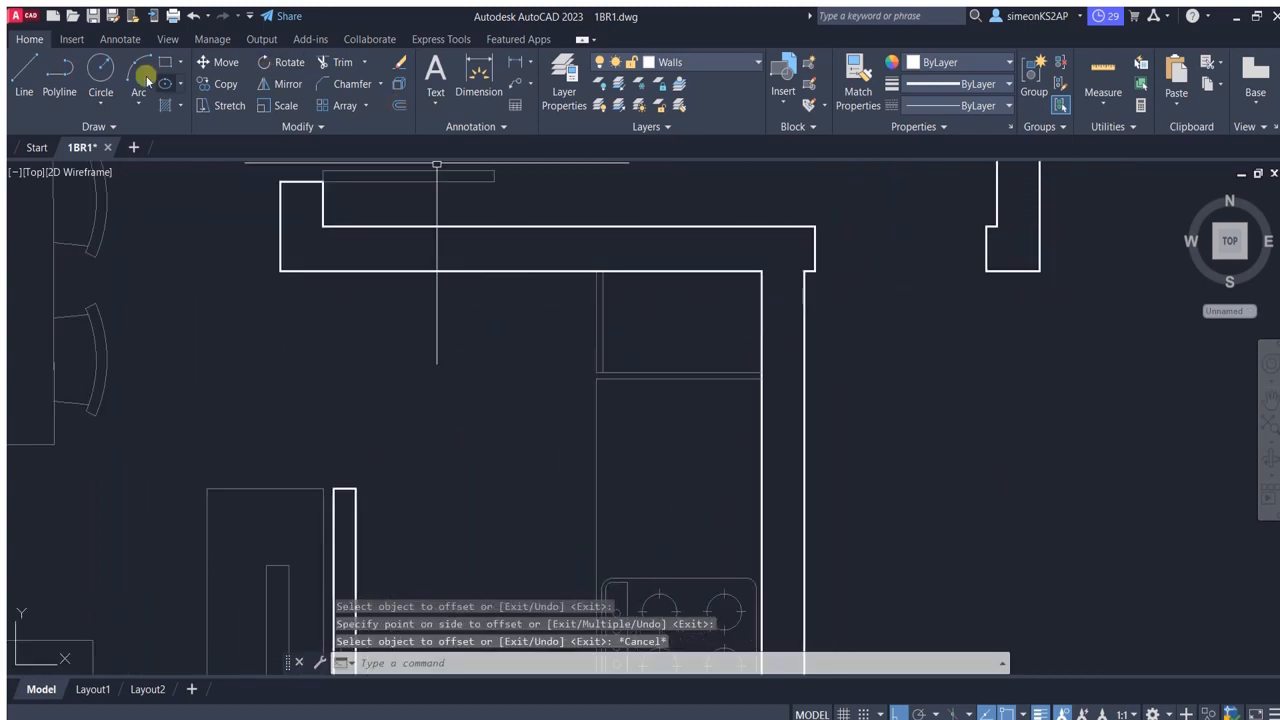
{"action": "left_click", "coordinate": [59, 76]}
{"action": "scroll", "coordinate": [656, 284], "scroll_direction": "down", "scroll_amount": 4}
{"action": "scroll", "coordinate": [666, 306], "scroll_direction": "up", "scroll_amount": 4}
{"action": "middle_click_drag", "start_coordinate": [653, 313], "coordinate": [680, 337]}
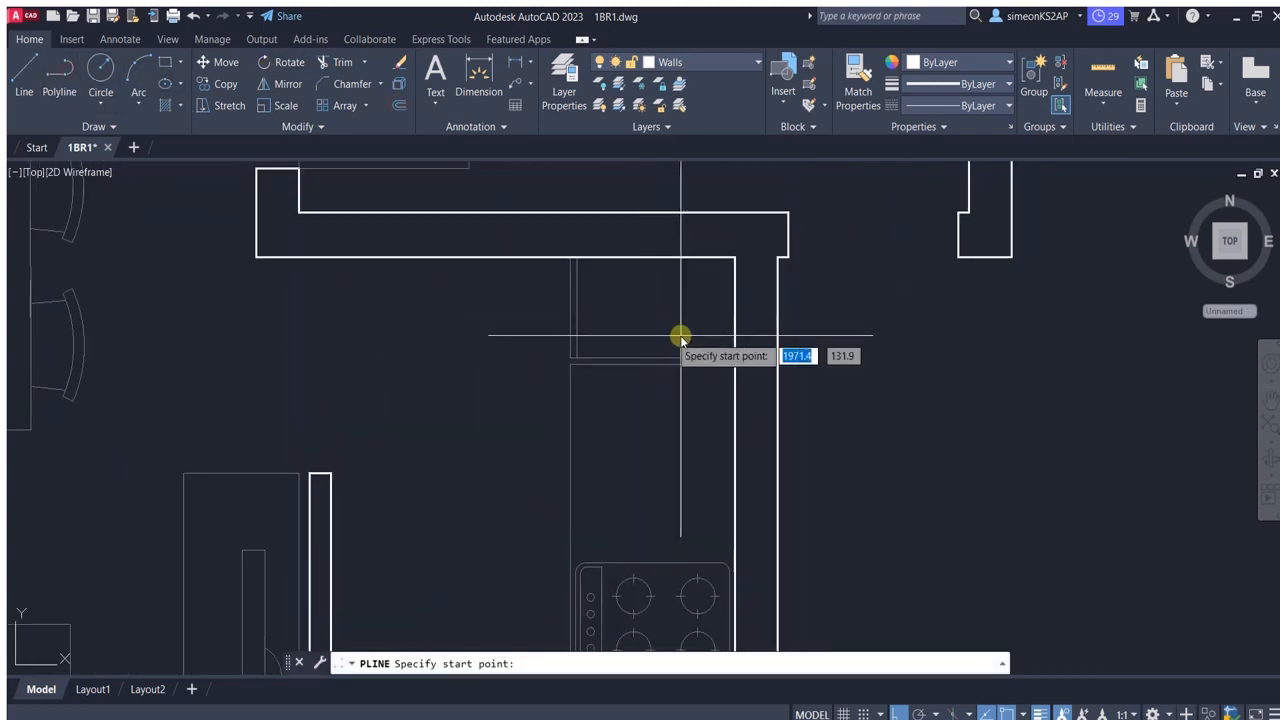
{"action": "key", "text": "Escape"}
Draw a vertical polyline in the northern compartment, starting 60 from the east wall, and trim it at the north wall.
{"action": "left_click", "coordinate": [62, 66]}
{"action": "scroll", "coordinate": [733, 350], "scroll_direction": "up", "scroll_amount": 2}
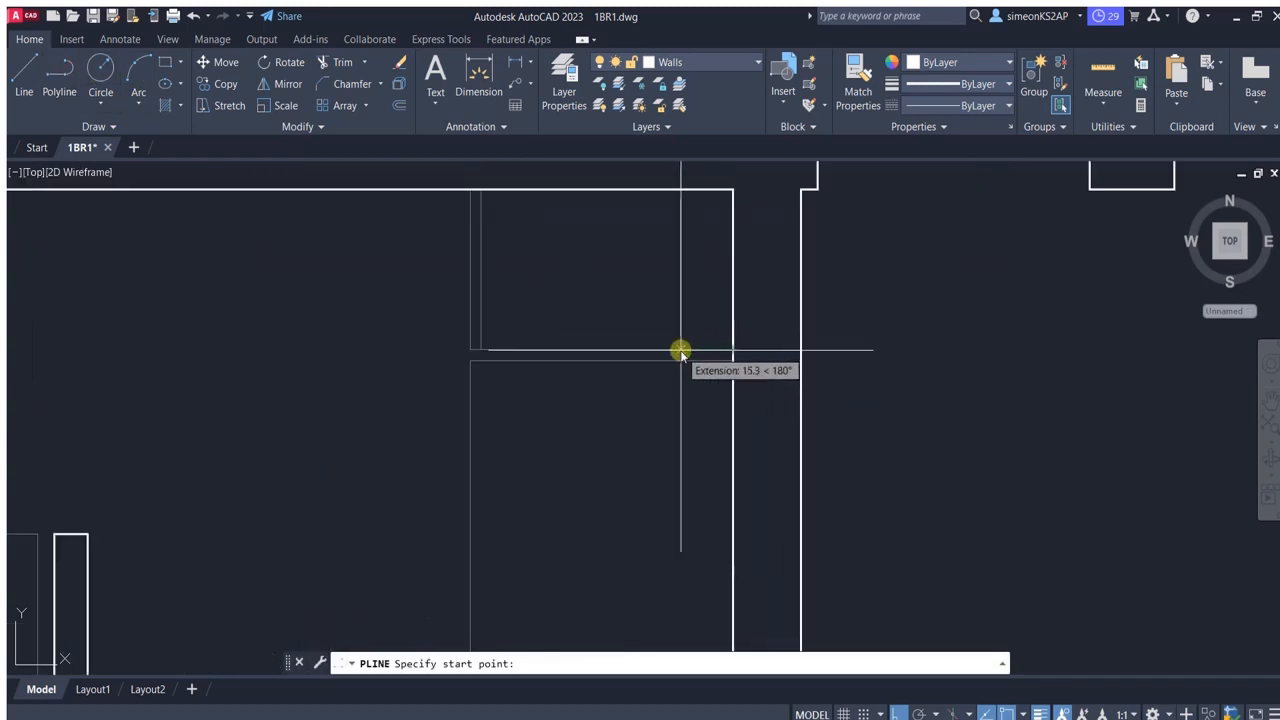
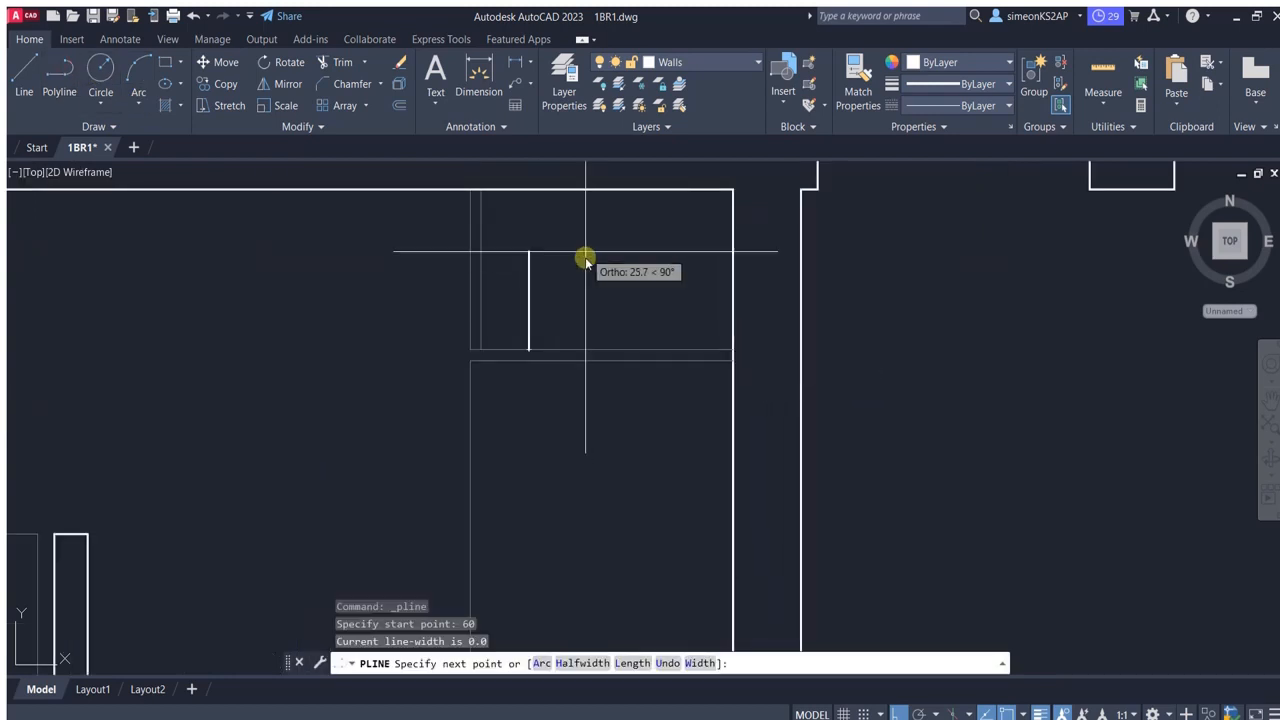
{"action": "scroll", "coordinate": [574, 243], "scroll_direction": "down", "scroll_amount": 3}
{"action": "scroll", "coordinate": [569, 289], "scroll_direction": "up", "scroll_amount": 3}
{"action": "left_click", "coordinate": [560, 284]}
{"action": "key", "text": "Escape"}
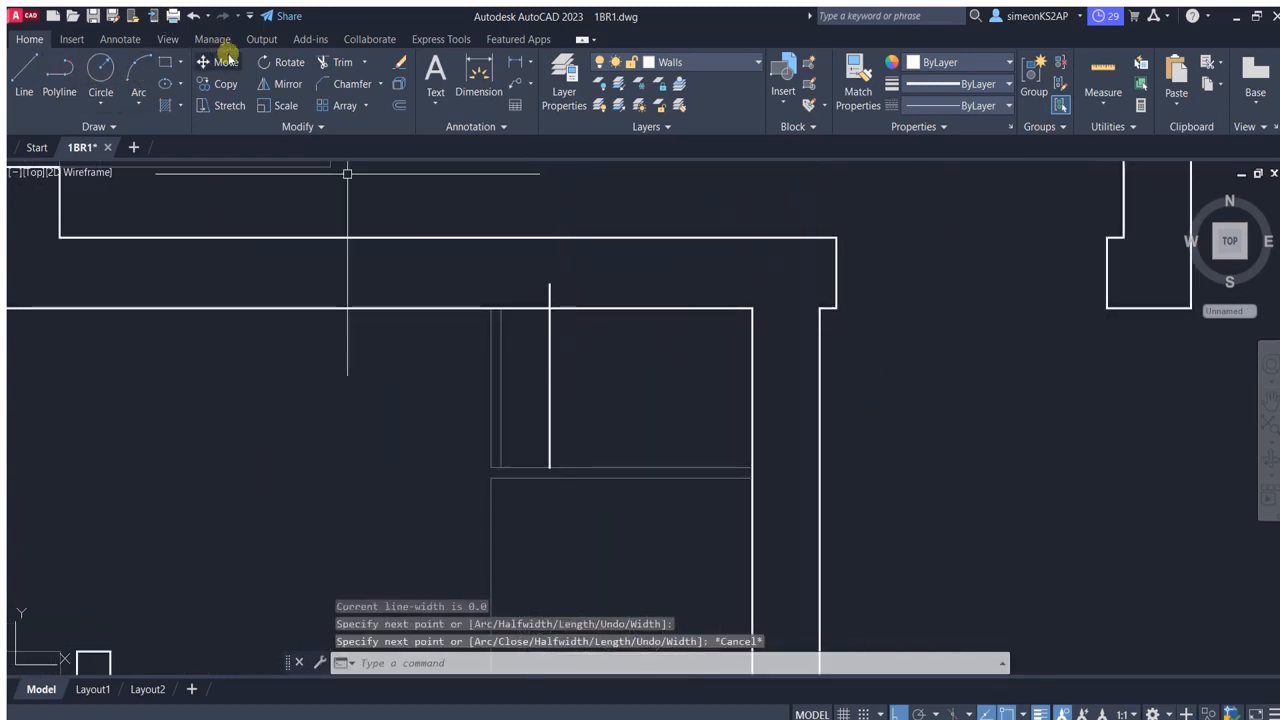
{"action": "left_click", "coordinate": [340, 62]}
{"action": "left_click", "coordinate": [551, 293]}
{"action": "key", "text": "Escape"}
Assign the new vertical line to the Furniture layer and make Furniture the current layer.
{"action": "left_click", "coordinate": [530, 395]}
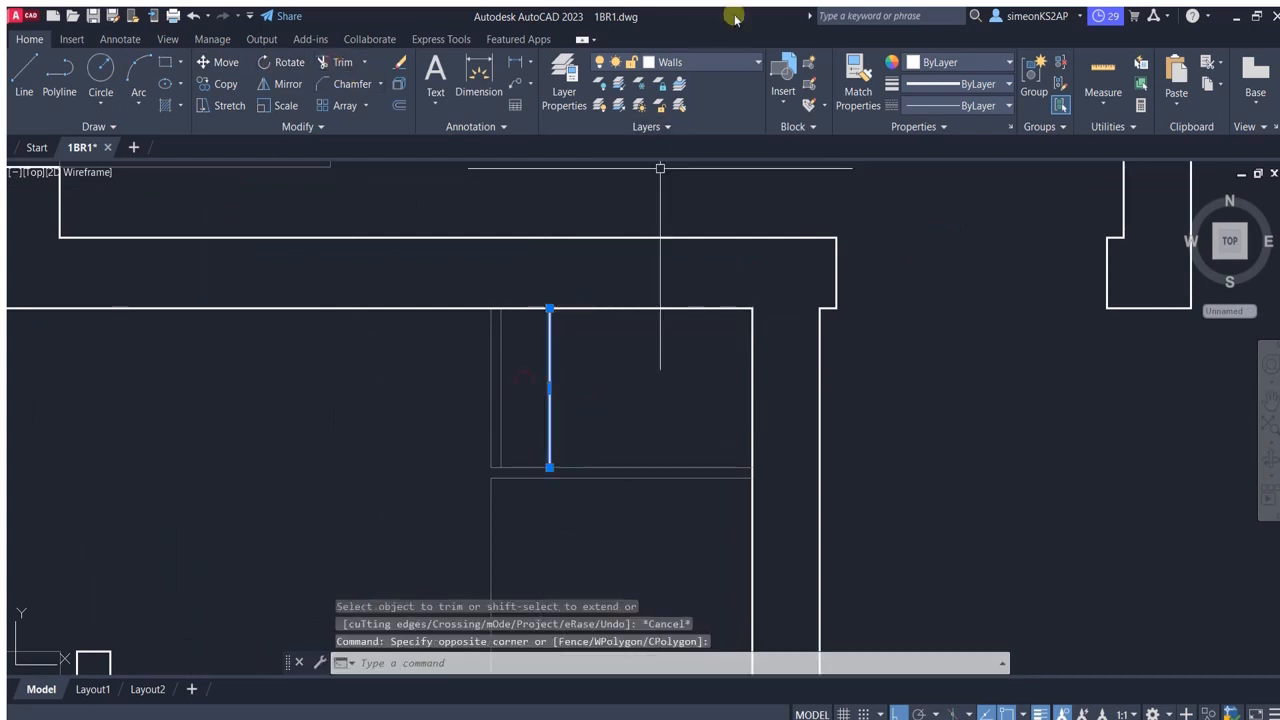
{"action": "left_click", "coordinate": [710, 62]}
{"action": "left_click", "coordinate": [677, 146]}
{"action": "key", "text": "Escape"}
{"action": "left_click", "coordinate": [730, 60]}
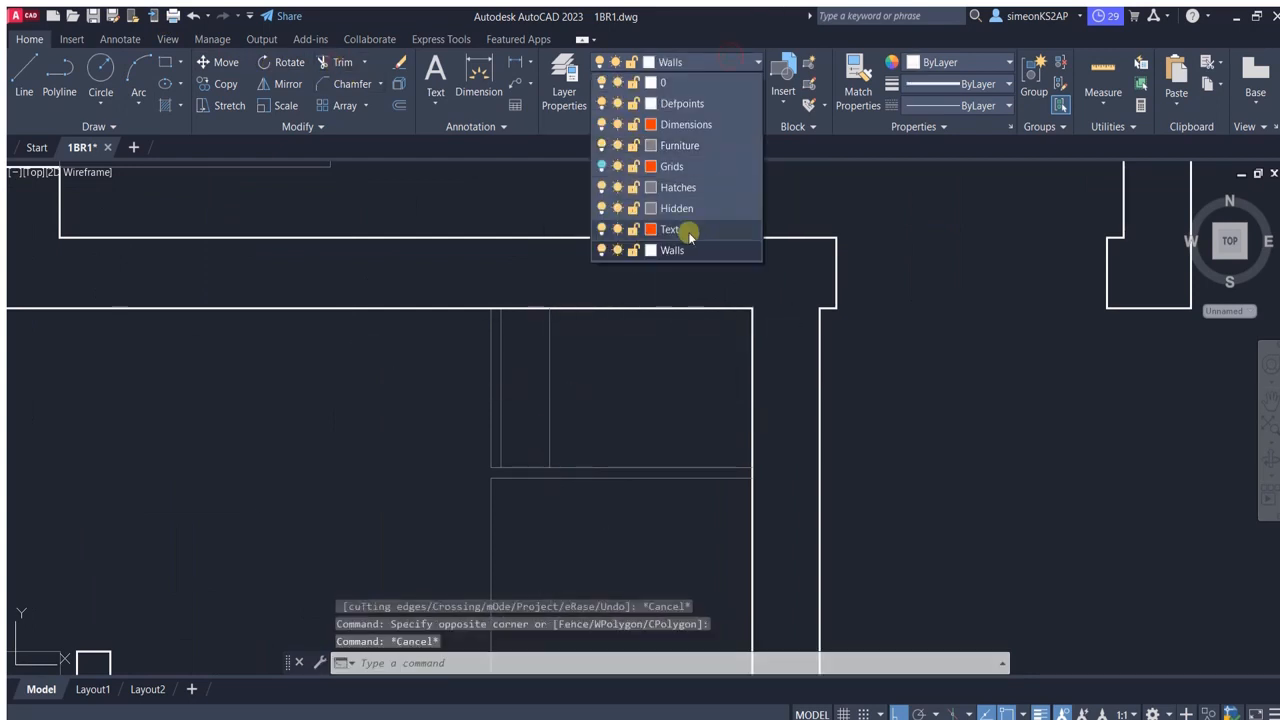
{"action": "left_click", "coordinate": [676, 146]}
Offset the new vertical line by 3 toward the east wall and delete the compartment's two old front lines.
{"action": "left_click", "coordinate": [400, 105]}
{"action": "key", "text": "Return"}
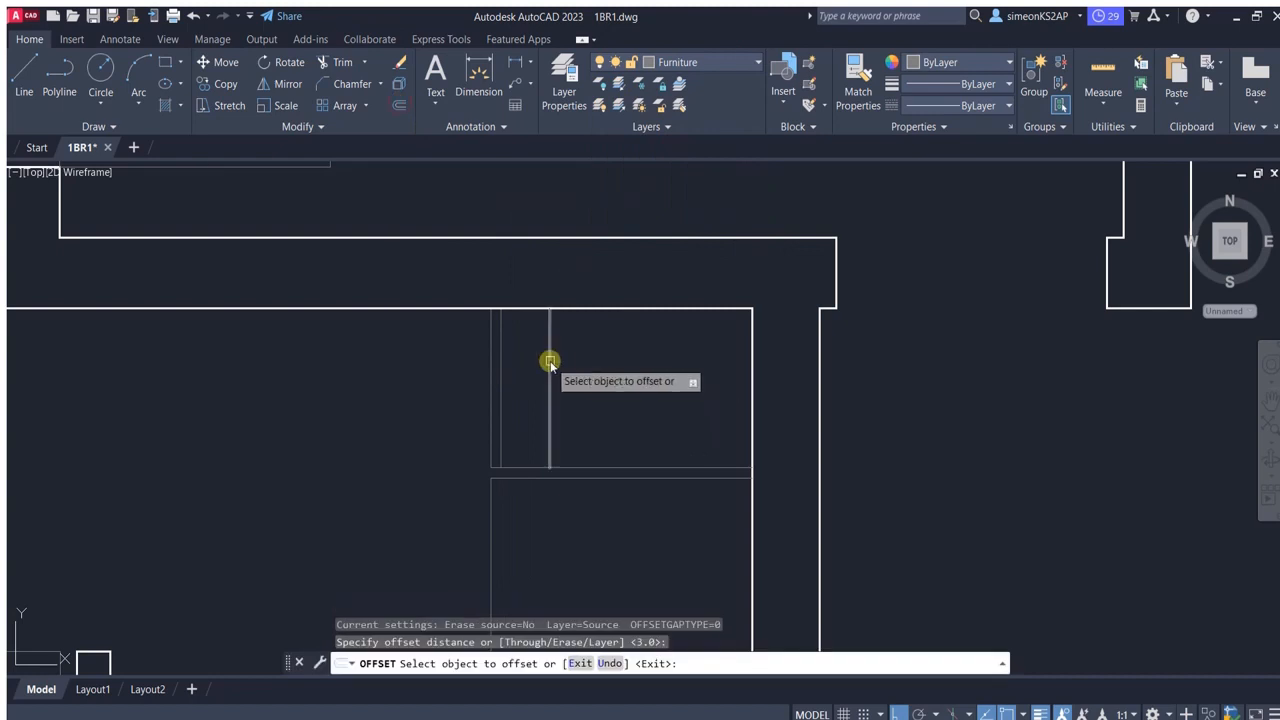
{"action": "left_click", "coordinate": [550, 364]}
{"action": "left_click", "coordinate": [636, 366]}
{"action": "key", "text": "Escape"}
{"action": "left_click_drag", "start_coordinate": [526, 366], "coordinate": [454, 354]}
{"action": "key", "text": "Delete"}
Trim the northern compartment's bottom line where it projects west of the new front line.
{"action": "scroll", "coordinate": [524, 363], "scroll_direction": "down", "scroll_amount": 1}
{"action": "middle_click_drag", "start_coordinate": [523, 379], "coordinate": [558, 357]}
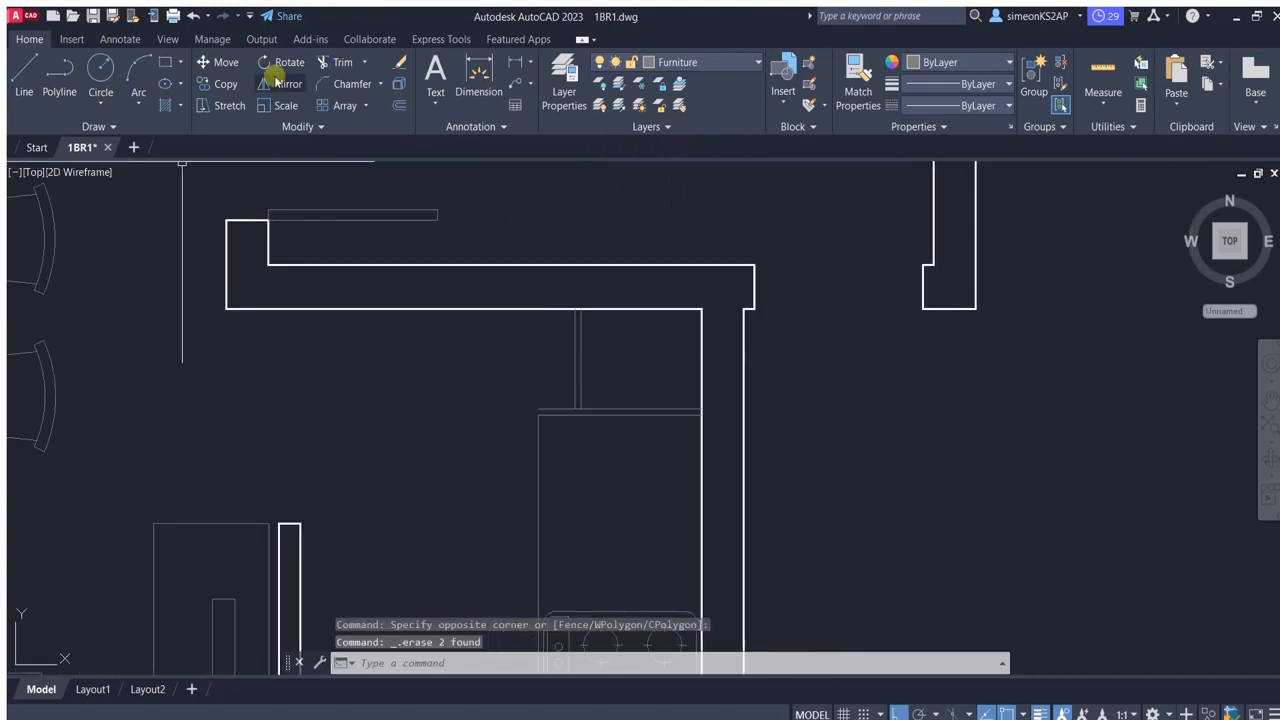
{"action": "scroll", "coordinate": [628, 390], "scroll_direction": "down", "scroll_amount": 1}
{"action": "middle_click_drag", "start_coordinate": [634, 409], "coordinate": [654, 360]}
{"action": "left_click", "coordinate": [342, 62]}
{"action": "scroll", "coordinate": [588, 350], "scroll_direction": "up", "scroll_amount": 1}
{"action": "left_click", "coordinate": [622, 341]}
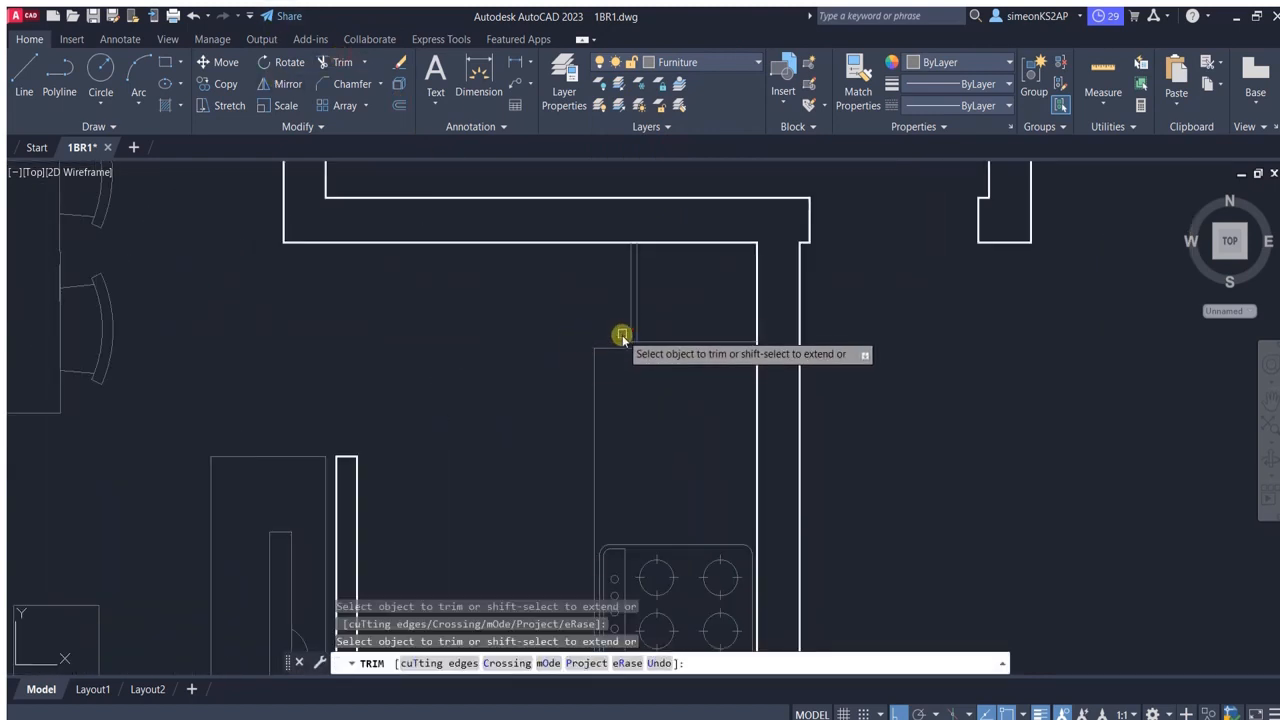
{"action": "scroll", "coordinate": [623, 330], "scroll_direction": "down", "scroll_amount": 2}
{"action": "key", "text": "Escape"}
Examine the overall layout of the kitchen and living room.
{"action": "middle_click_drag", "start_coordinate": [635, 440], "coordinate": [693, 348]}
{"action": "scroll", "coordinate": [684, 396], "scroll_direction": "down", "scroll_amount": 1}
{"action": "mouse_move", "coordinate": [796, 384]}
{"action": "middle_mouse_down"}
{"action": "mouse_move", "coordinate": [797, 351]}
{"action": "mouse_move", "coordinate": [760, 383]}
{"action": "middle_mouse_up"}
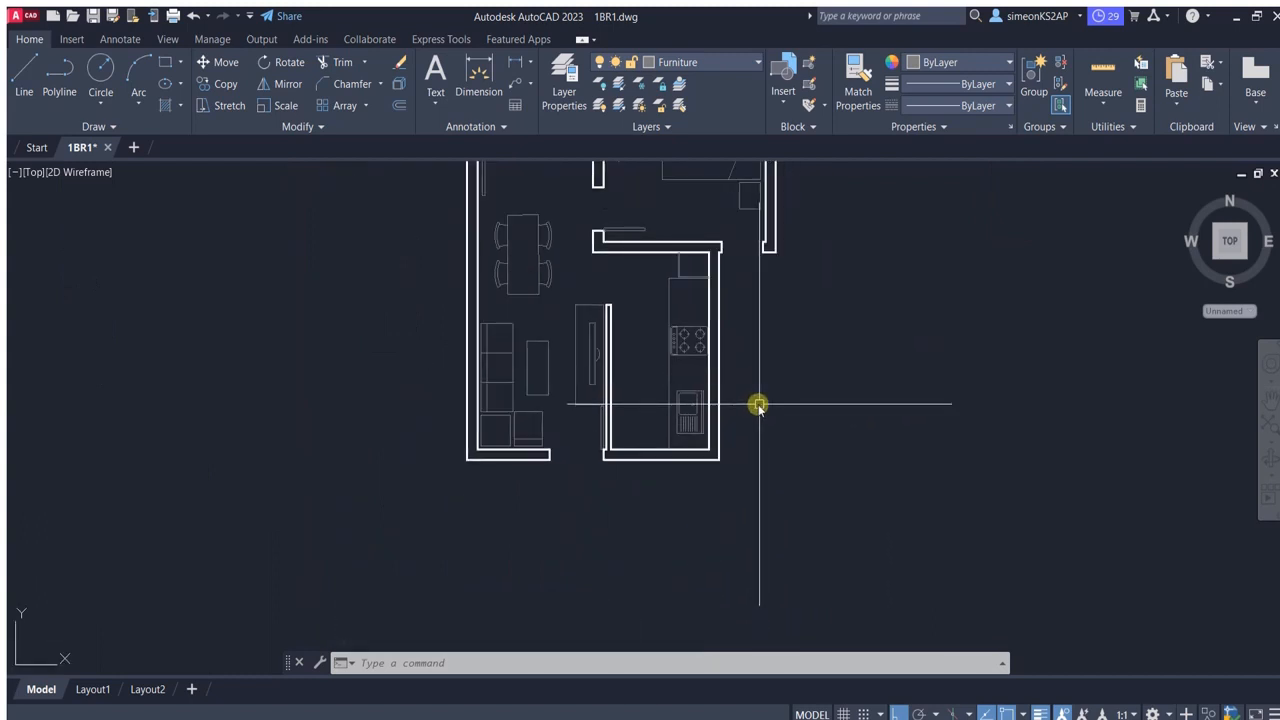
{"action": "scroll", "coordinate": [759, 404], "scroll_direction": "down", "scroll_amount": 1}
{"action": "scroll", "coordinate": [698, 314], "scroll_direction": "up", "scroll_amount": 2}
{"action": "middle_click_drag", "start_coordinate": [692, 359], "coordinate": [714, 317]}
{"action": "scroll", "coordinate": [714, 315], "scroll_direction": "down", "scroll_amount": 1}
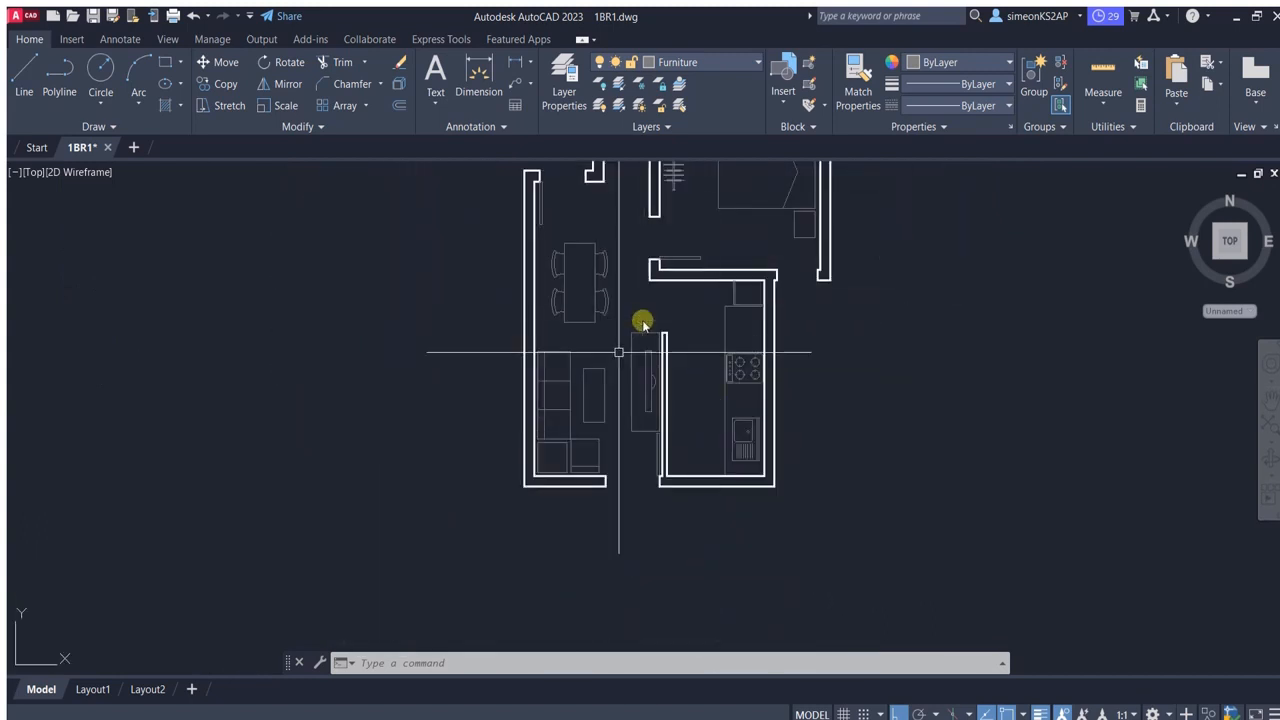
{"action": "scroll", "coordinate": [674, 374], "scroll_direction": "up", "scroll_amount": 1}
{"action": "scroll", "coordinate": [674, 374], "scroll_direction": "down", "scroll_amount": 1}
{"action": "middle_click_drag", "start_coordinate": [700, 377], "coordinate": [614, 389]}
{"action": "scroll", "coordinate": [634, 408], "scroll_direction": "up", "scroll_amount": 1}
{"action": "scroll", "coordinate": [634, 409], "scroll_direction": "down", "scroll_amount": 1}
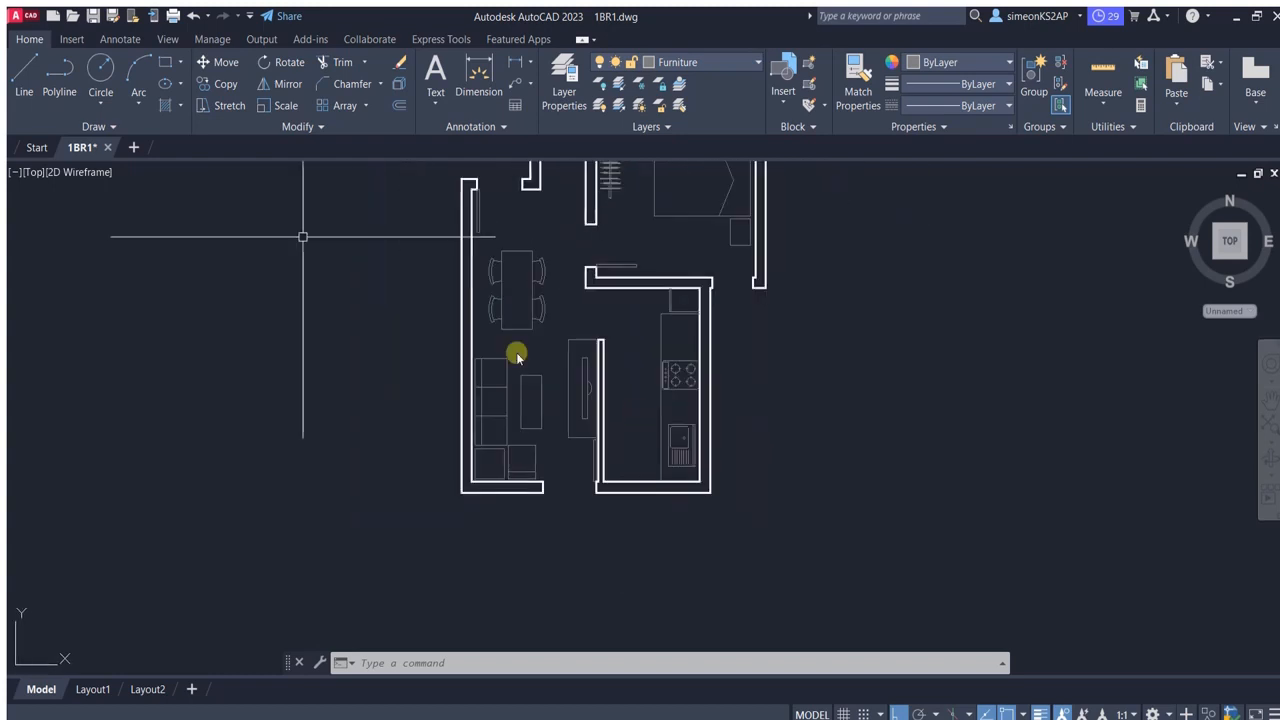
Draw a horizontal polyline west from the counter's front line, starting 40 above the south wall, into the kitchen's west wall.
{"action": "type", "text": "pl"}
{"action": "key", "text": "Return"}
{"action": "scroll", "coordinate": [600, 488], "scroll_direction": "up", "scroll_amount": 2}
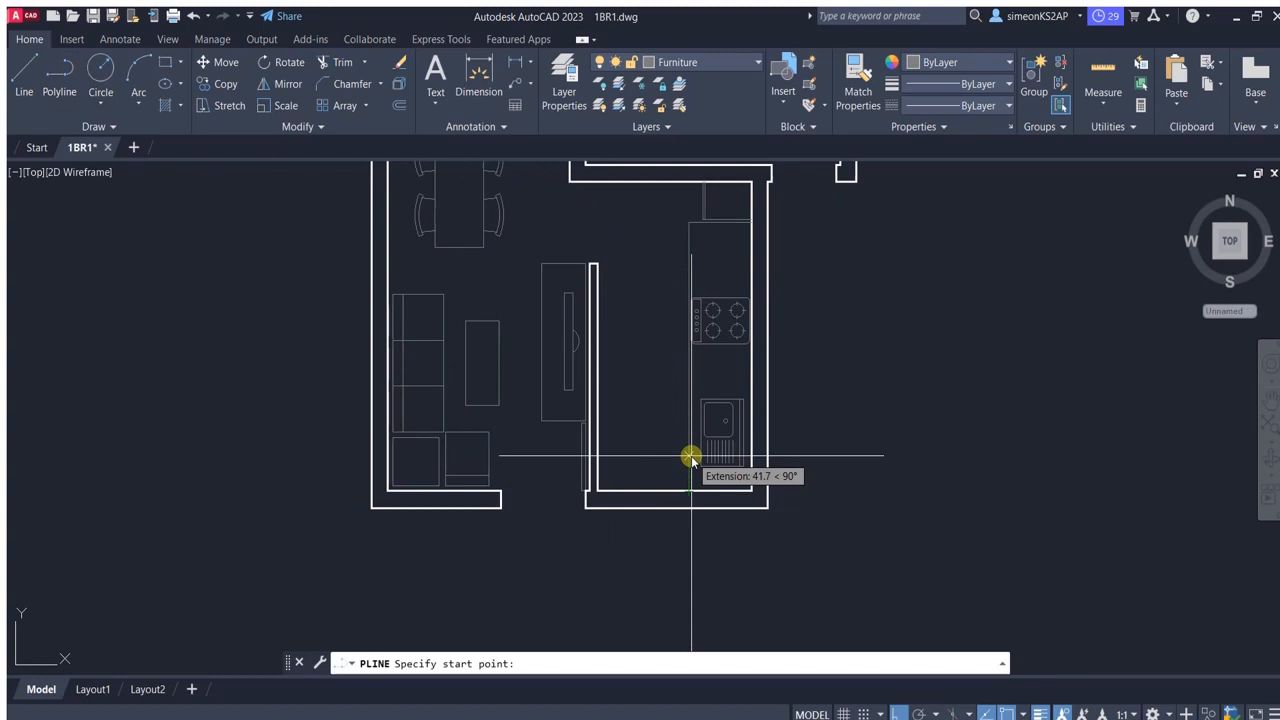
{"action": "type", "text": "40"}
{"action": "key", "text": "Return"}
{"action": "scroll", "coordinate": [617, 462], "scroll_direction": "up", "scroll_amount": 4}
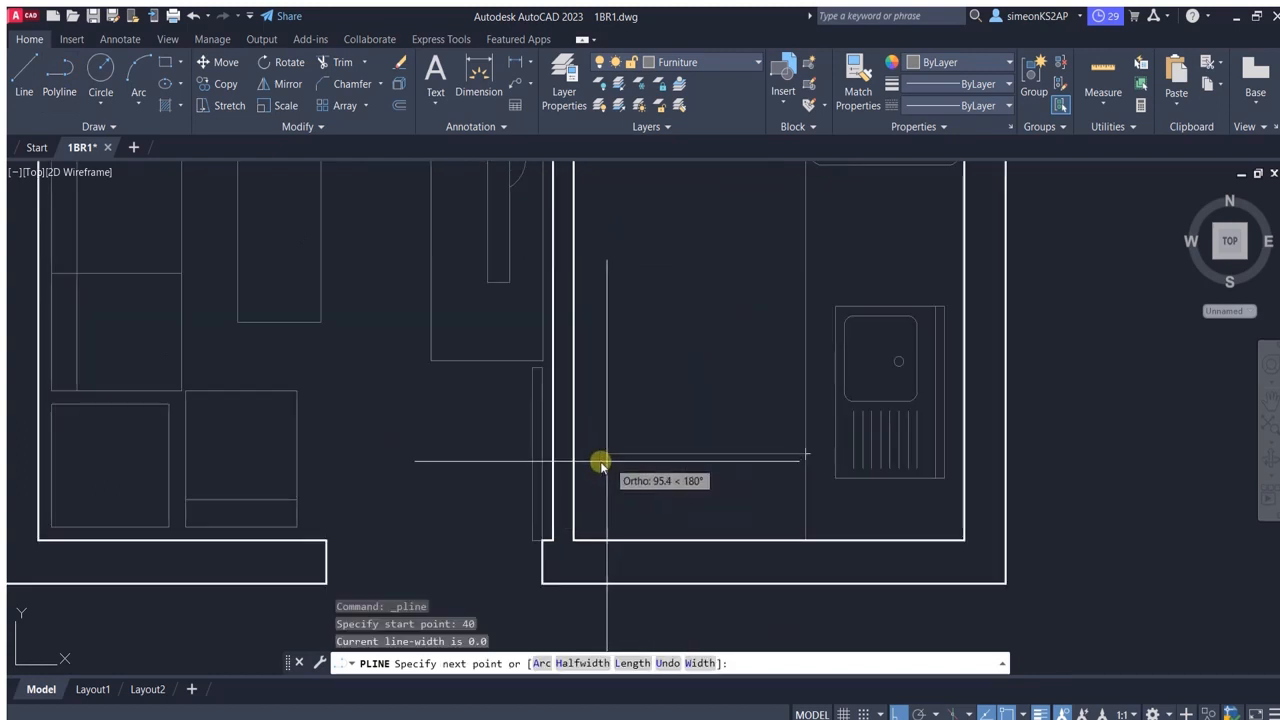
{"action": "scroll", "coordinate": [565, 451], "scroll_direction": "up", "scroll_amount": 2}
{"action": "left_click", "coordinate": [563, 451]}
{"action": "key", "text": "Escape"}
{"action": "scroll", "coordinate": [586, 389], "scroll_direction": "down", "scroll_amount": 2}
Trim the new horizontal counter line at the inner face of the kitchen's west wall.
{"action": "left_click", "coordinate": [341, 62]}
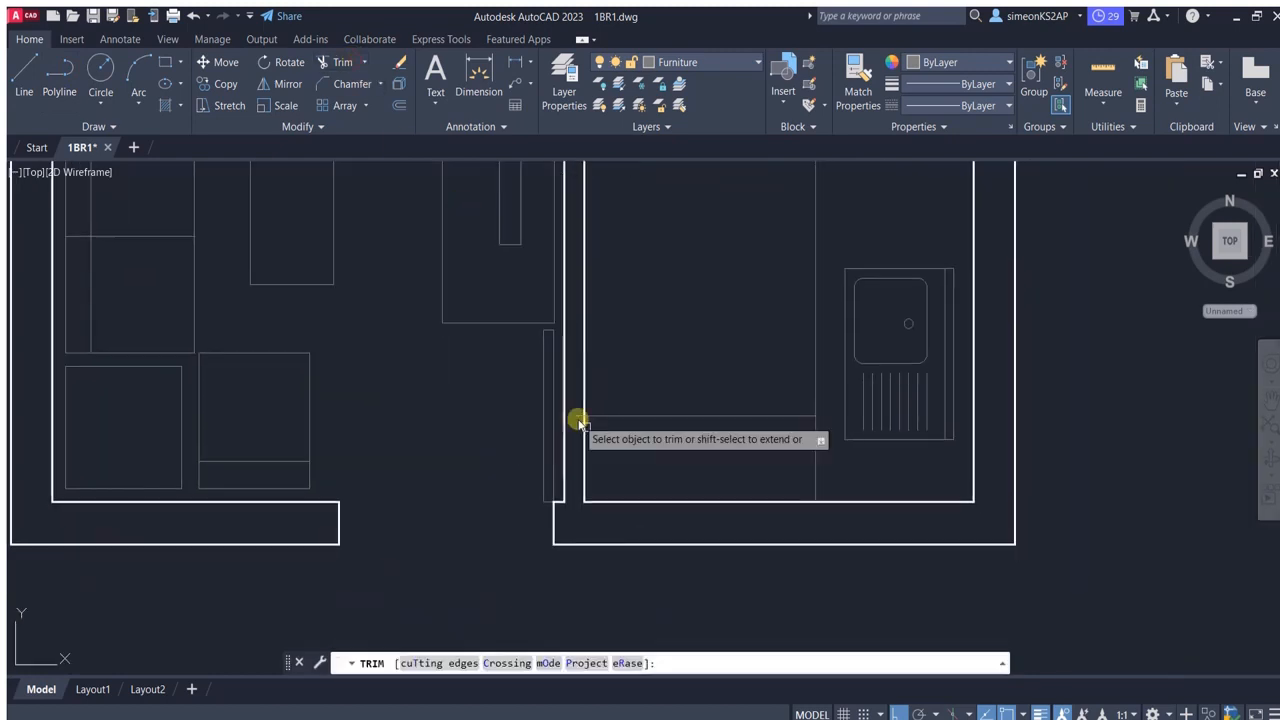
{"action": "scroll", "coordinate": [577, 411], "scroll_direction": "up", "scroll_amount": 1}
{"action": "left_click", "coordinate": [585, 420]}
{"action": "scroll", "coordinate": [670, 440], "scroll_direction": "down", "scroll_amount": 4}
Offset the horizontal counter line by 5 to the north and delete the original line.
{"action": "left_click", "coordinate": [398, 105]}
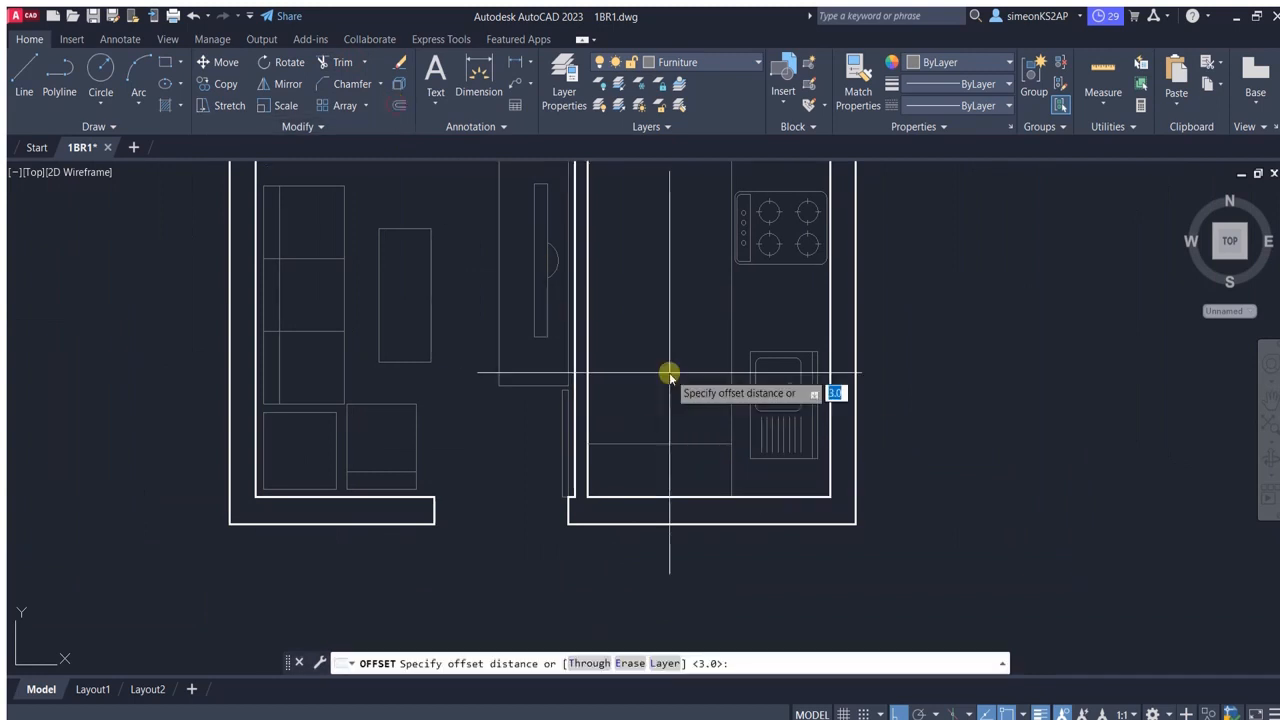
{"action": "key", "text": "Return"}
{"action": "left_click", "coordinate": [673, 442]}
{"action": "left_click", "coordinate": [658, 451]}
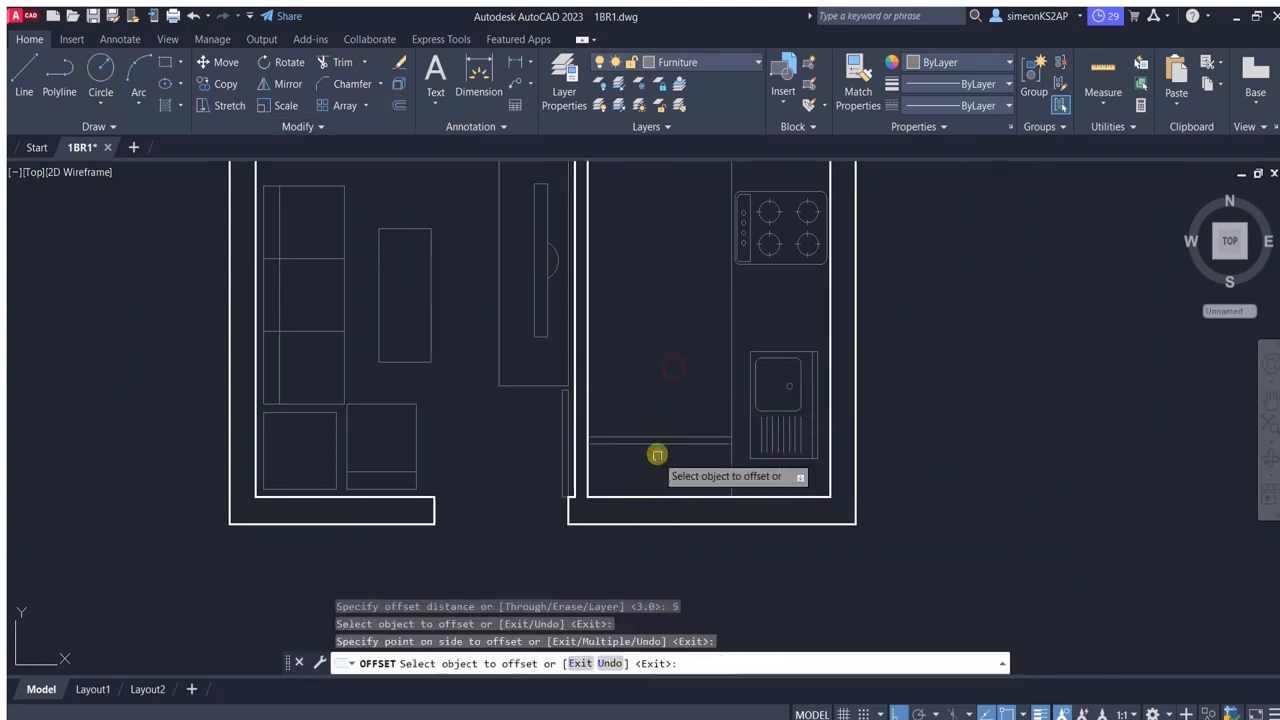
{"action": "key", "text": "Escape"}
{"action": "scroll", "coordinate": [660, 452], "scroll_direction": "up", "scroll_amount": 1}
{"action": "left_click", "coordinate": [696, 443]}
{"action": "key", "text": "Delete"}
{"action": "scroll", "coordinate": [716, 437], "scroll_direction": "down", "scroll_amount": 4}
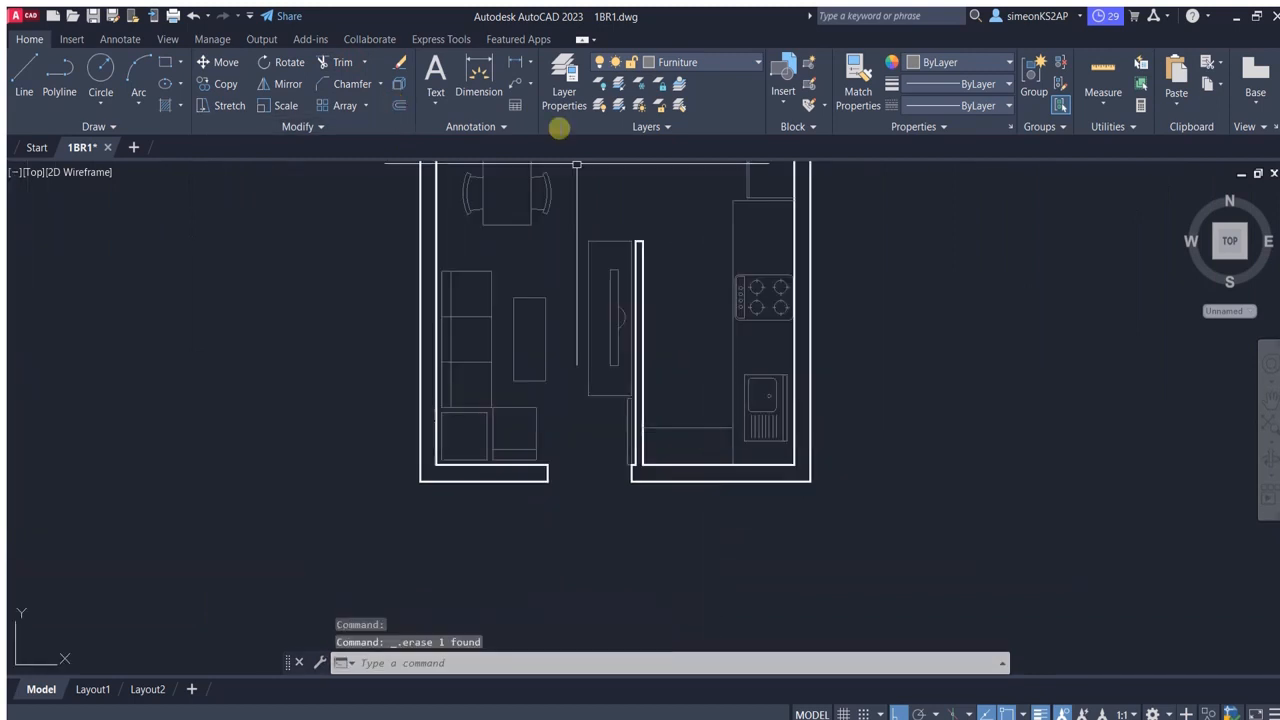
Trim the east counter's front line below the horizontal counter line to form an L-shaped worktop.
{"action": "left_click", "coordinate": [343, 66]}
{"action": "scroll", "coordinate": [714, 437], "scroll_direction": "up", "scroll_amount": 2}
{"action": "scroll", "coordinate": [694, 434], "scroll_direction": "down", "scroll_amount": 2}
{"action": "key", "text": "Escape"}
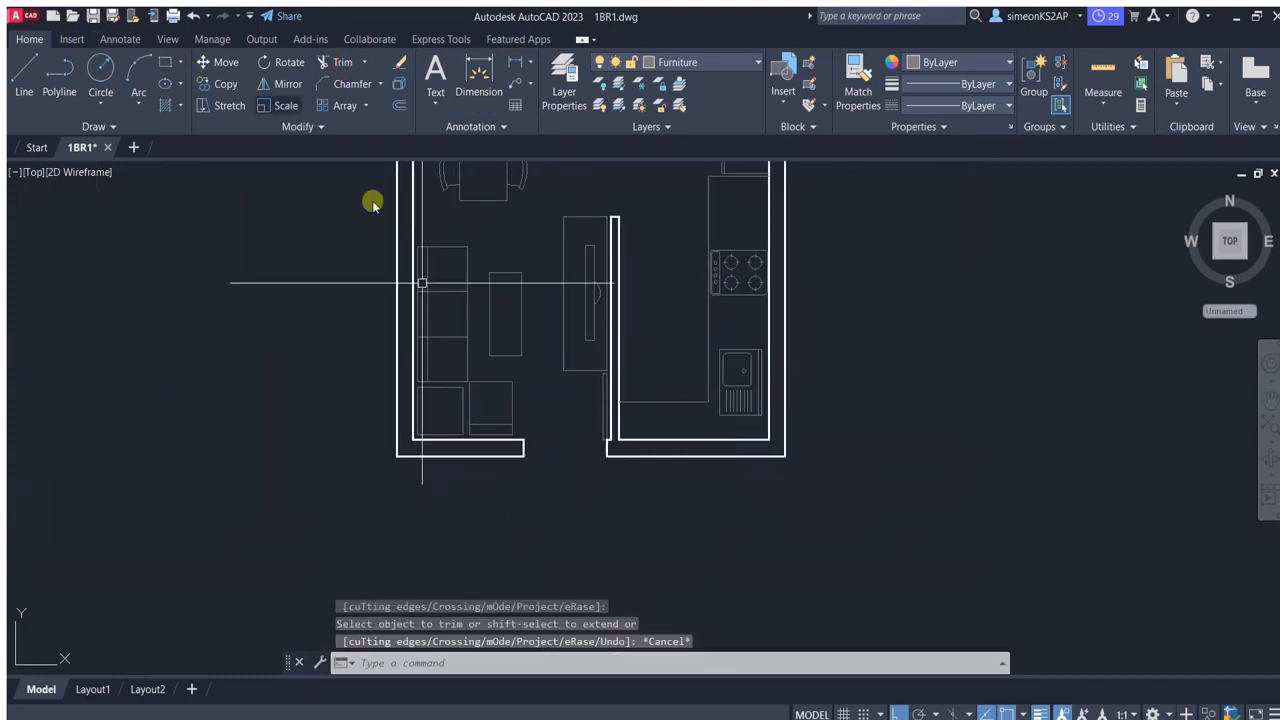
Measure the depth of the kitchen counter along its north edge beside the refrigerator.
{"action": "scroll", "coordinate": [700, 406], "scroll_direction": "down", "scroll_amount": 2}
{"action": "scroll", "coordinate": [609, 394], "scroll_direction": "up", "scroll_amount": 2}
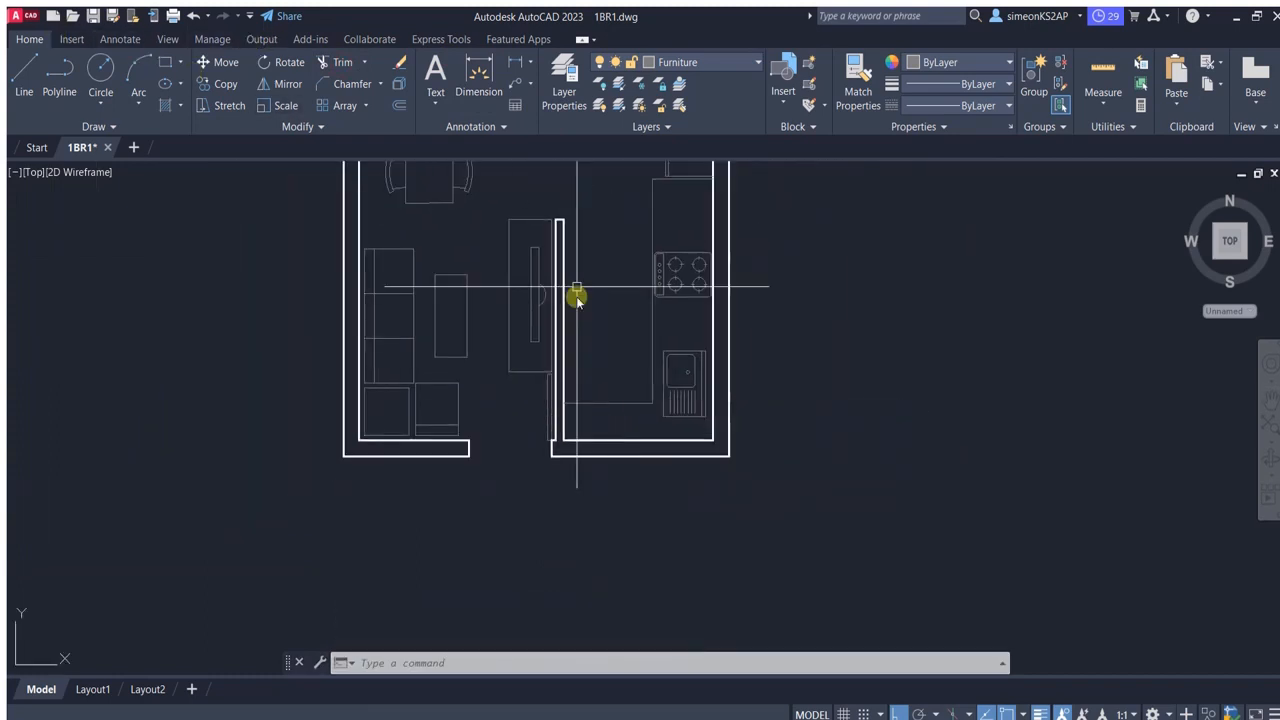
{"action": "scroll", "coordinate": [627, 346], "scroll_direction": "down", "scroll_amount": 1}
{"action": "scroll", "coordinate": [608, 335], "scroll_direction": "down", "scroll_amount": 1}
{"action": "scroll", "coordinate": [609, 333], "scroll_direction": "up", "scroll_amount": 1}
{"action": "mouse_move", "coordinate": [614, 340]}
{"action": "middle_mouse_down"}
{"action": "mouse_move", "coordinate": [594, 383]}
{"action": "mouse_move", "coordinate": [637, 370]}
{"action": "mouse_move", "coordinate": [636, 421]}
{"action": "middle_mouse_up"}
{"action": "scroll", "coordinate": [680, 340], "scroll_direction": "up", "scroll_amount": 2}
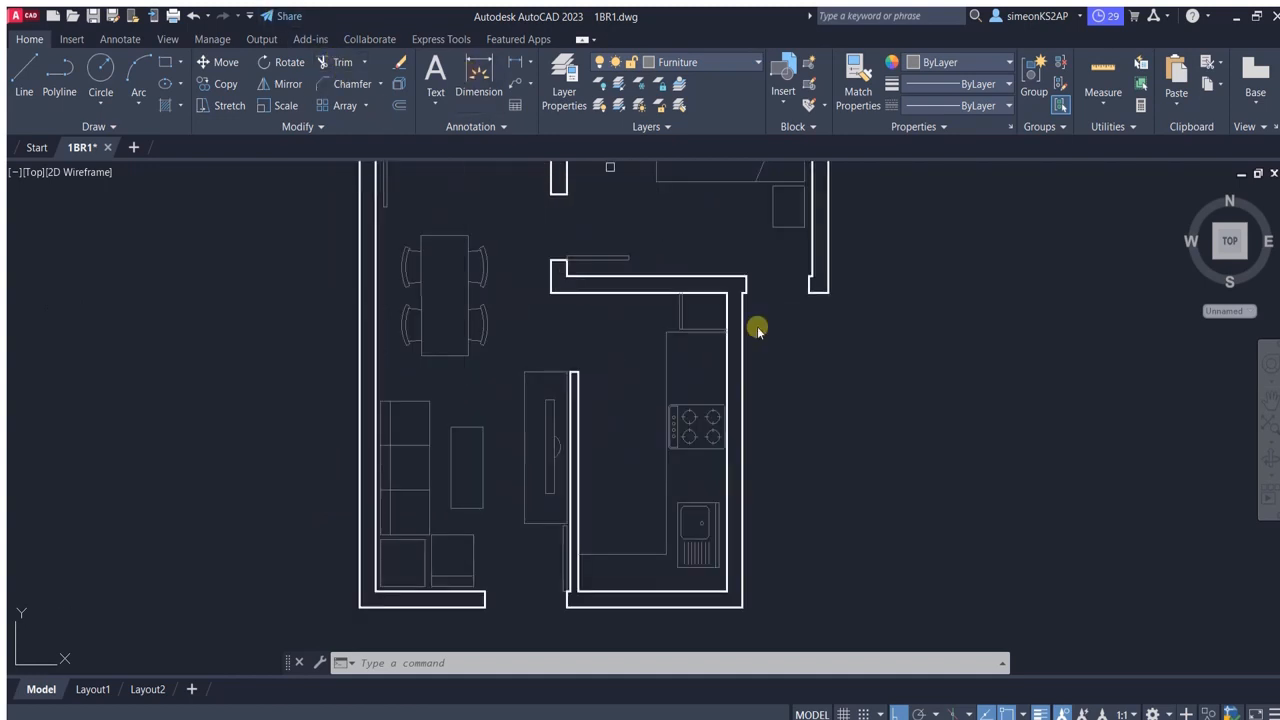
{"action": "scroll", "coordinate": [758, 330], "scroll_direction": "up", "scroll_amount": 4}
{"action": "type", "text": "dim"}
{"action": "key", "text": "Return"}
{"action": "left_click", "coordinate": [712, 341]}
{"action": "key", "text": "Escape"}
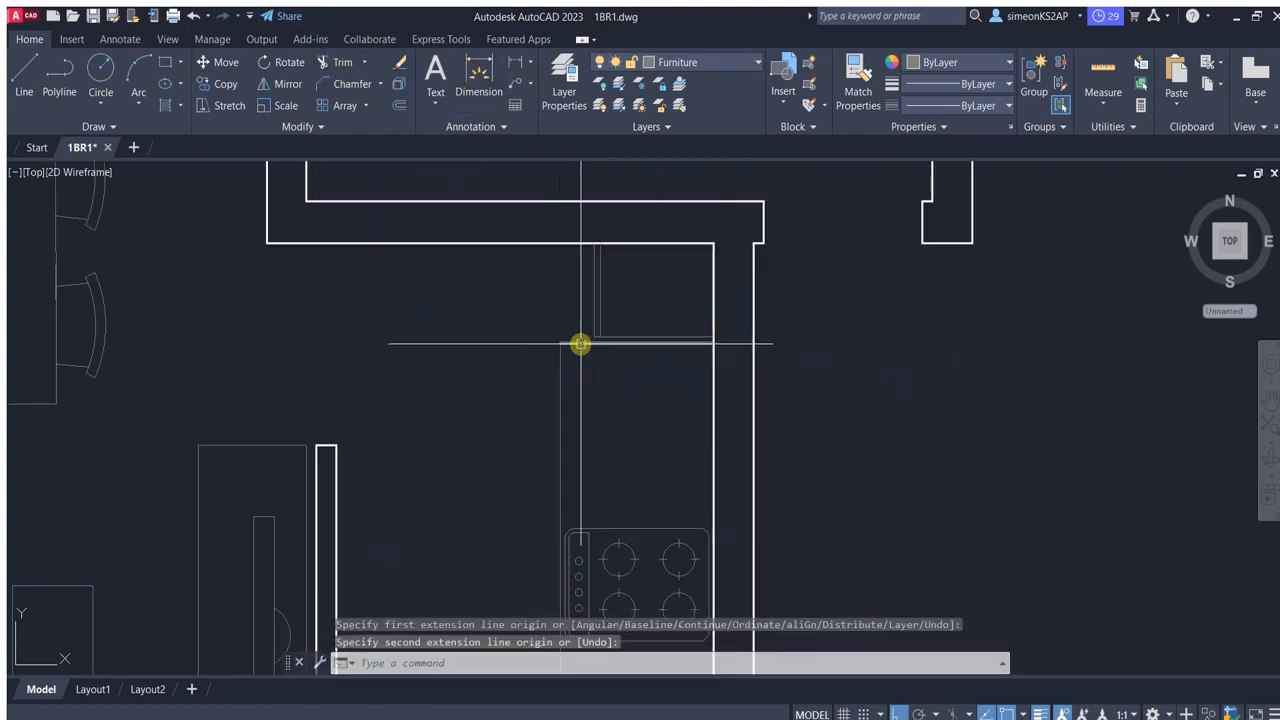
Offset the horizontal counter line by 12 to the north and delete the original line.
{"action": "scroll", "coordinate": [580, 343], "scroll_direction": "down", "scroll_amount": 4}
{"action": "scroll", "coordinate": [308, 172], "scroll_direction": "up", "scroll_amount": 3}
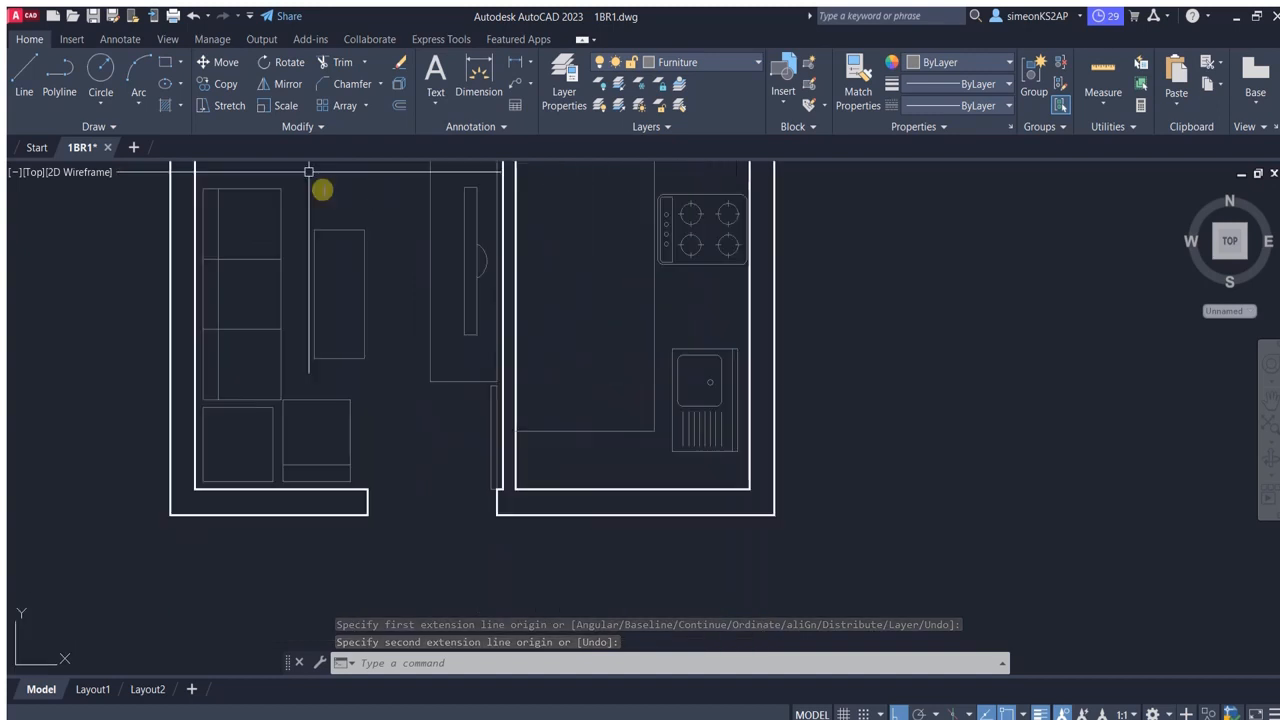
{"action": "left_click", "coordinate": [398, 105]}
{"action": "type", "text": "1"}
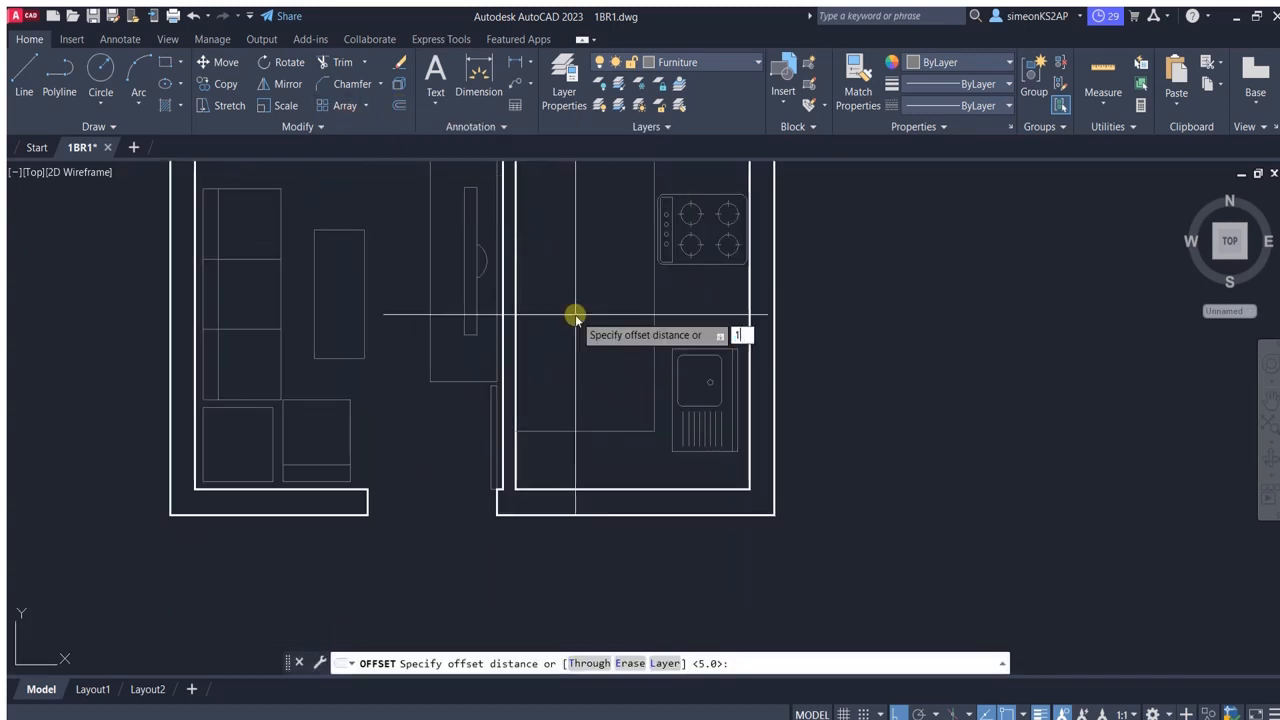
{"action": "type", "text": "2"}
{"action": "key", "text": "Return"}
{"action": "left_click", "coordinate": [577, 431]}
{"action": "left_click", "coordinate": [578, 372]}
{"action": "key", "text": "Escape"}
{"action": "left_click", "coordinate": [621, 432]}
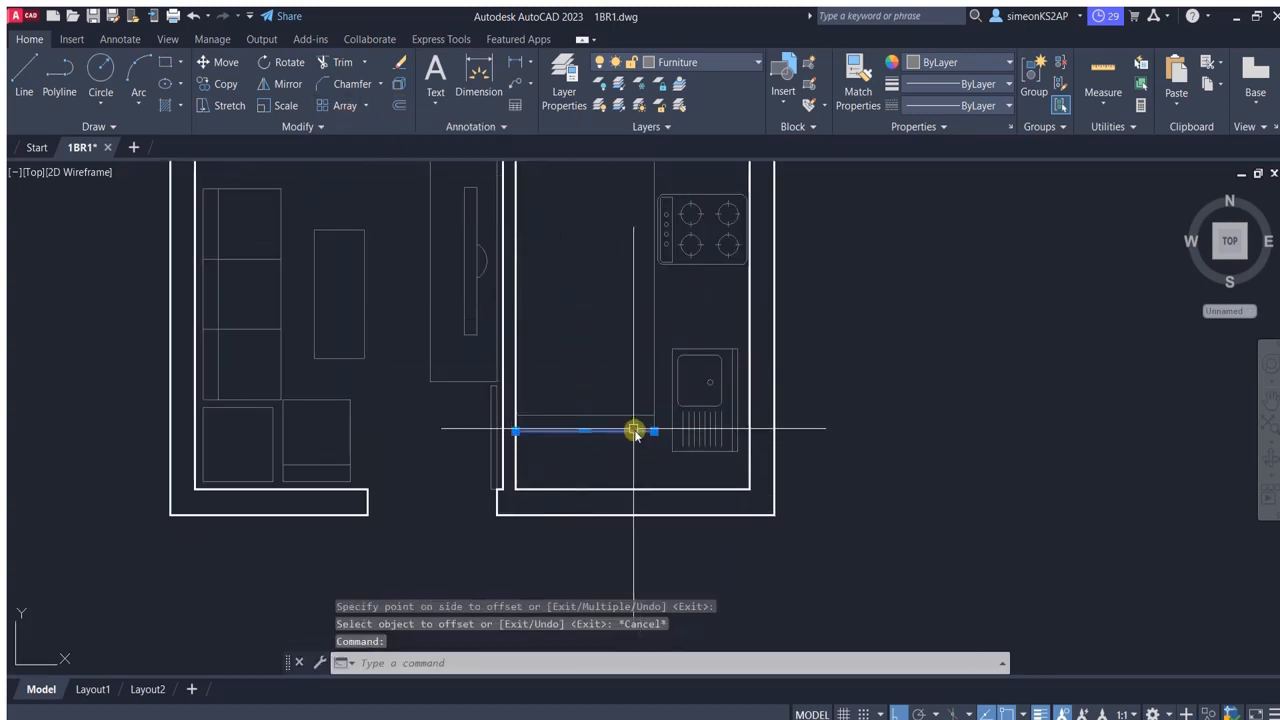
{"action": "key", "text": "Delete"}
Trim the east counter's front line below the shifted horizontal counter line to close the L-shaped worktop corner.
{"action": "left_click", "coordinate": [342, 62]}
{"action": "scroll", "coordinate": [650, 425], "scroll_direction": "down", "scroll_amount": 3}
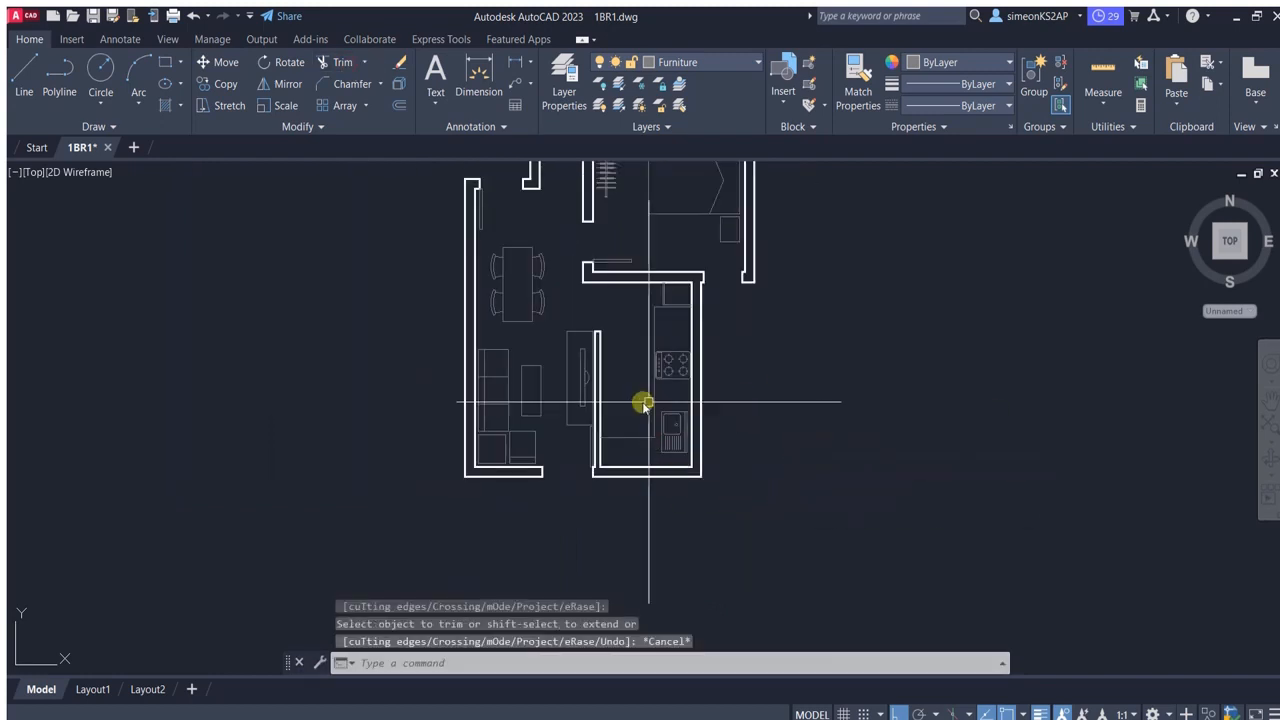
{"action": "scroll", "coordinate": [610, 470], "scroll_direction": "up", "scroll_amount": 2}
Draw a small circle with a radius of about 4.4 on the western part of the kitchen's south worktop.
{"action": "left_click", "coordinate": [108, 72]}
{"action": "scroll", "coordinate": [600, 422], "scroll_direction": "up", "scroll_amount": 4}
{"action": "left_click", "coordinate": [648, 444]}
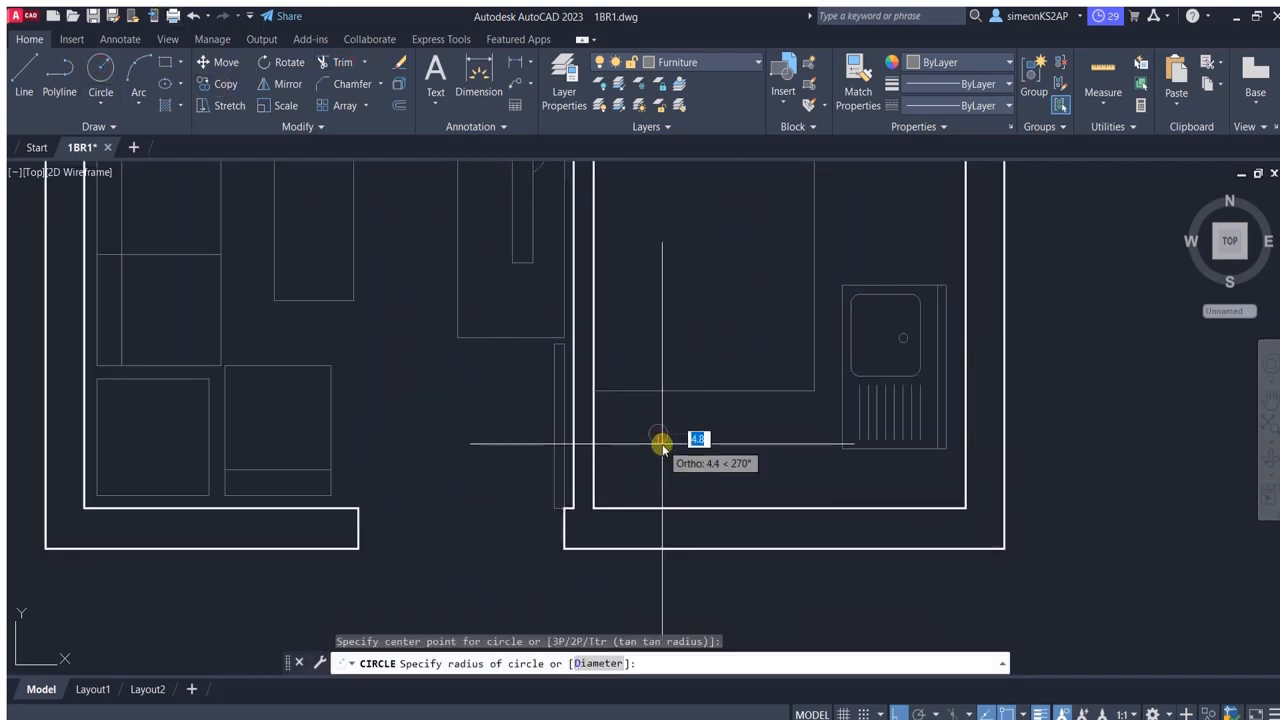
{"action": "scroll", "coordinate": [663, 443], "scroll_direction": "down", "scroll_amount": 6}
{"action": "key", "text": "Escape"}
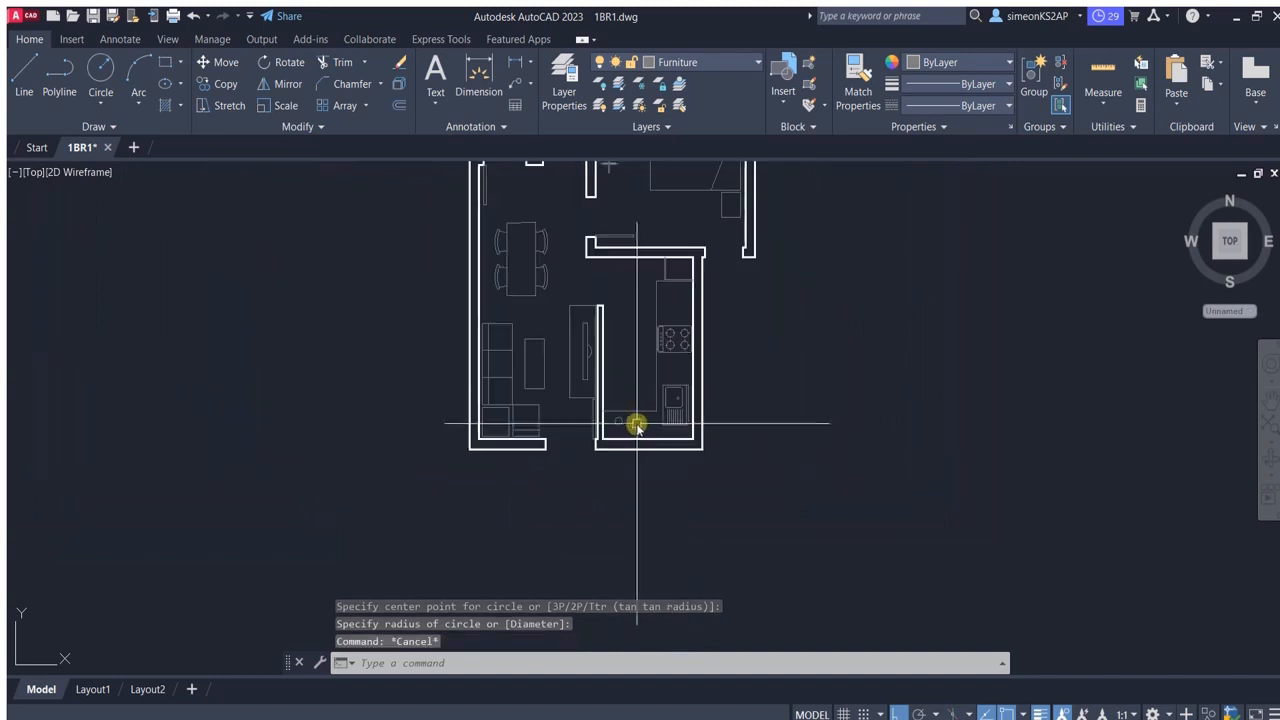
Group the loose shower fitting, glass partition, toilet and washbasin from the furniture collection west of the plan.
{"action": "scroll", "coordinate": [634, 403], "scroll_direction": "up", "scroll_amount": 2}
{"action": "scroll", "coordinate": [689, 400], "scroll_direction": "down", "scroll_amount": 3}
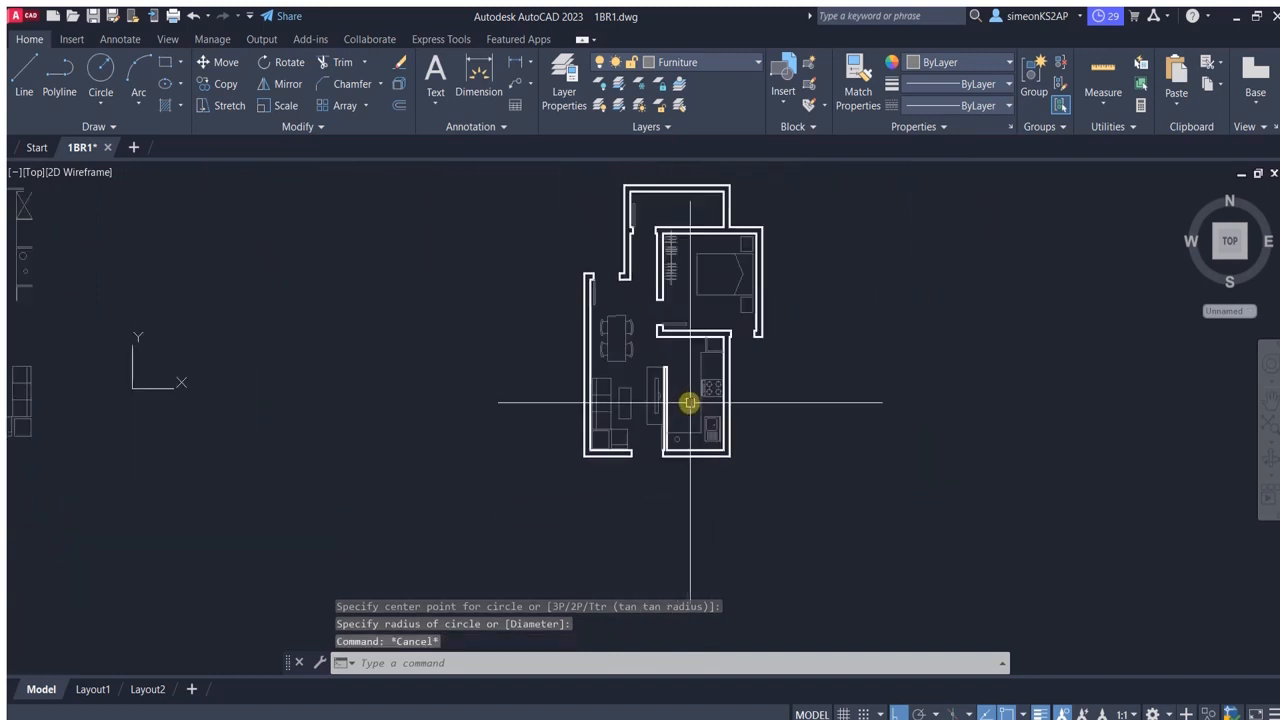
{"action": "scroll", "coordinate": [686, 374], "scroll_direction": "up", "scroll_amount": 3}
{"action": "middle_click_drag", "start_coordinate": [680, 378], "coordinate": [687, 385]}
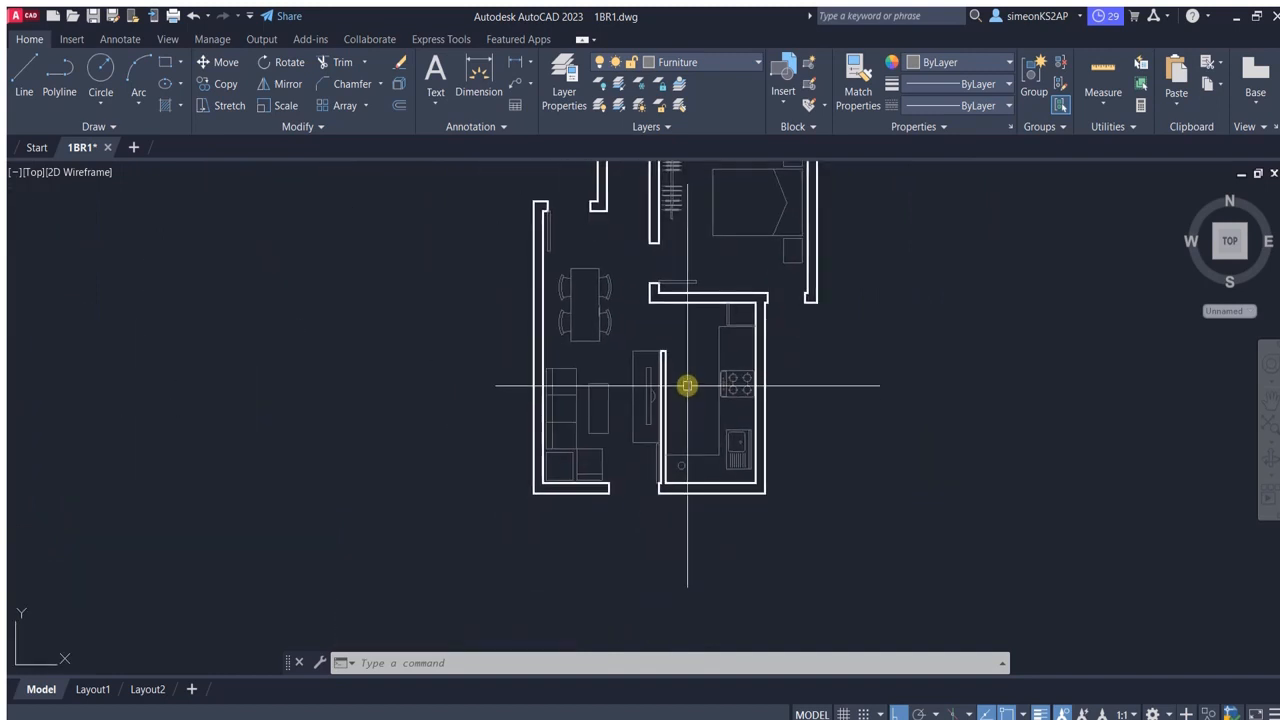
{"action": "scroll", "coordinate": [666, 417], "scroll_direction": "down", "scroll_amount": 4}
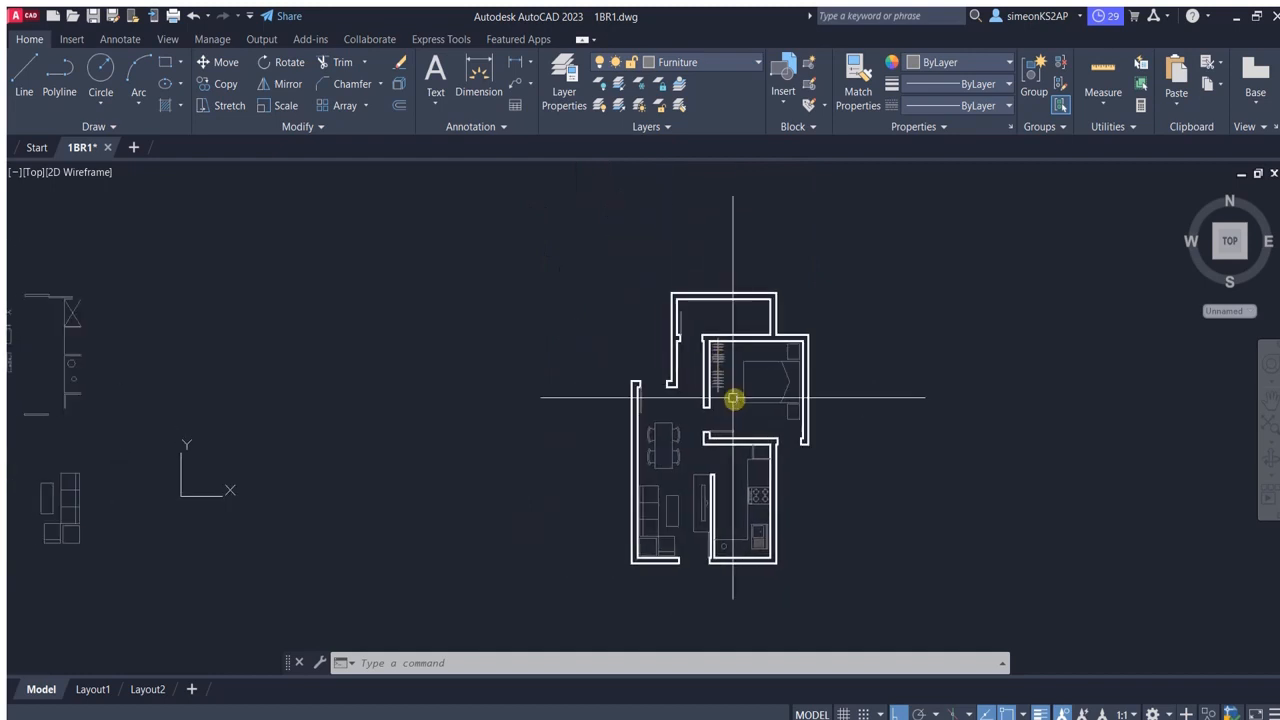
{"action": "scroll", "coordinate": [240, 360], "scroll_direction": "up", "scroll_amount": 7}
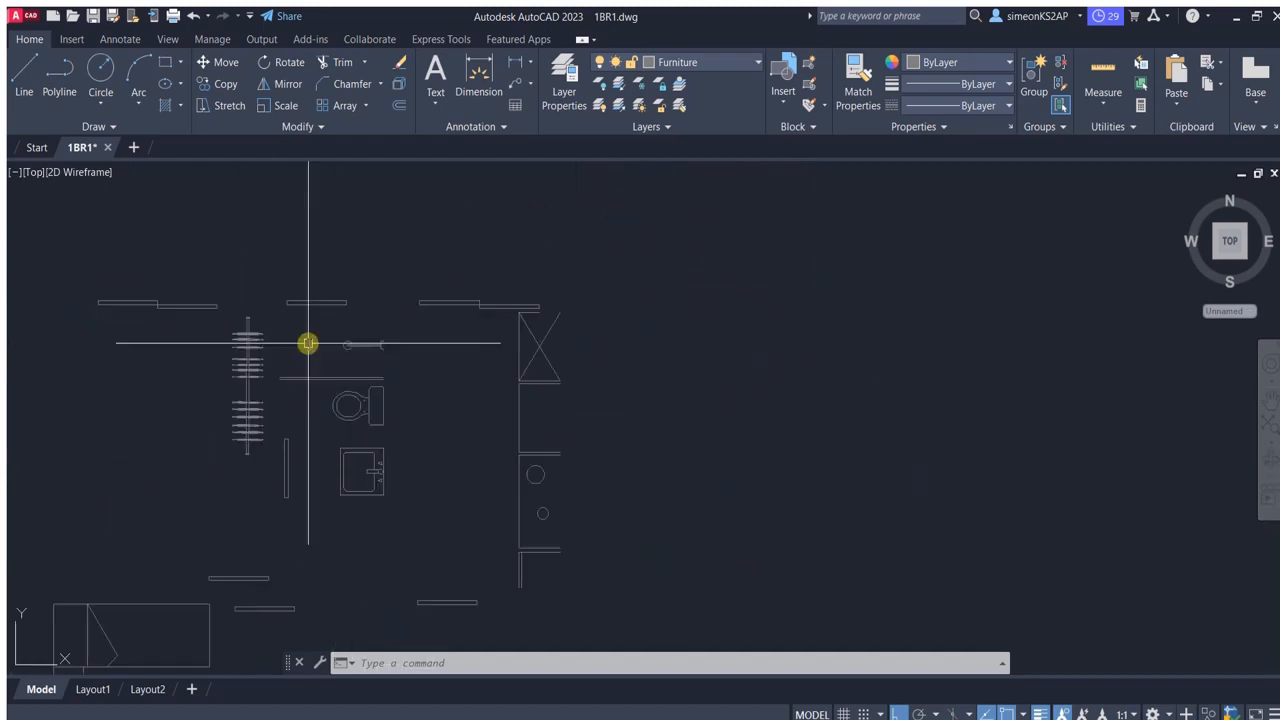
{"action": "left_click", "coordinate": [414, 514]}
{"action": "left_click", "coordinate": [320, 337]}
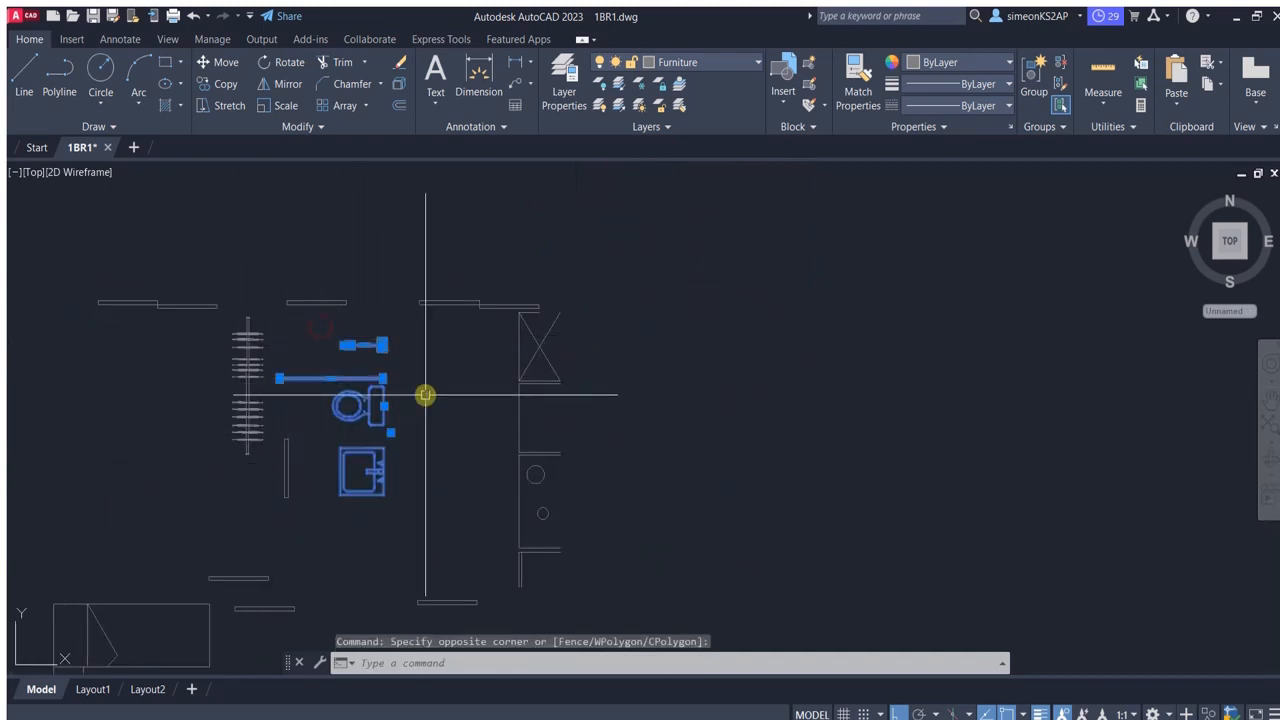
{"action": "type", "text": "GROUP"}
{"action": "key", "text": "Return"}
Move the grouped bathroom fixtures horizontally east onto the floor plan, over the bathroom and bedroom.
{"action": "scroll", "coordinate": [362, 290], "scroll_direction": "down", "scroll_amount": 5}
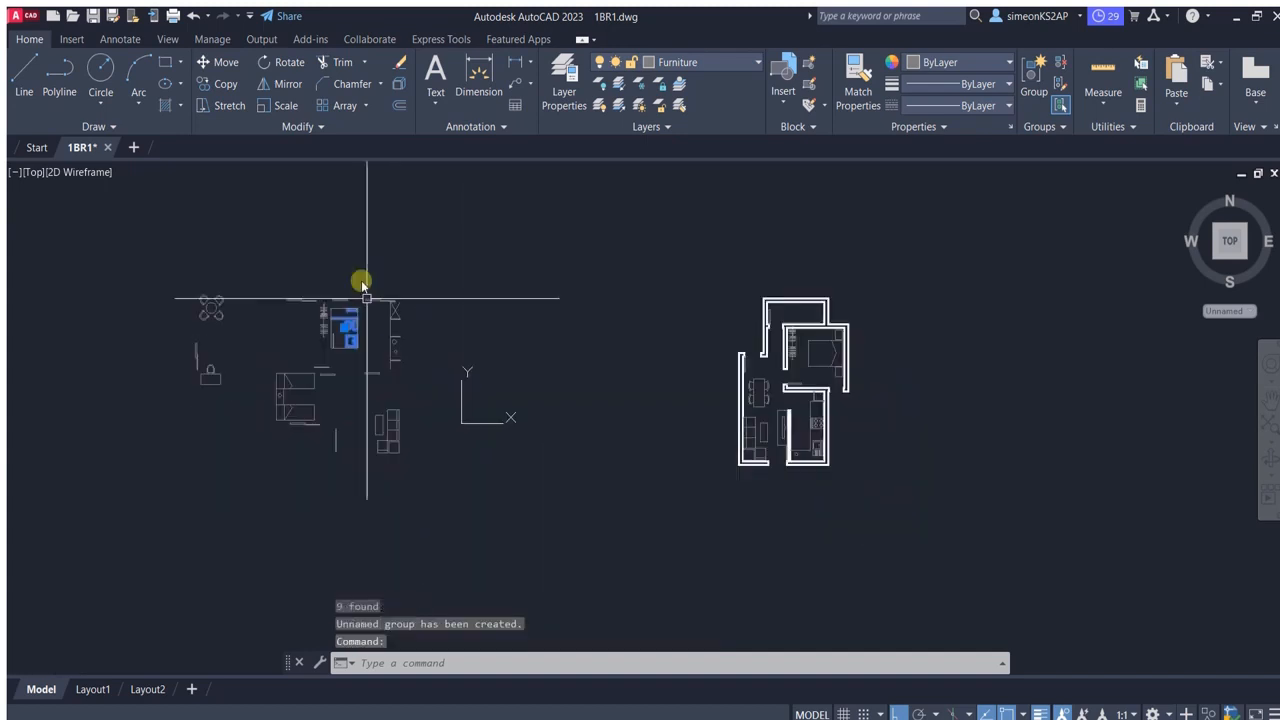
{"action": "left_click", "coordinate": [221, 66]}
{"action": "left_click", "coordinate": [349, 334]}
{"action": "scroll", "coordinate": [775, 345], "scroll_direction": "up", "scroll_amount": 5}
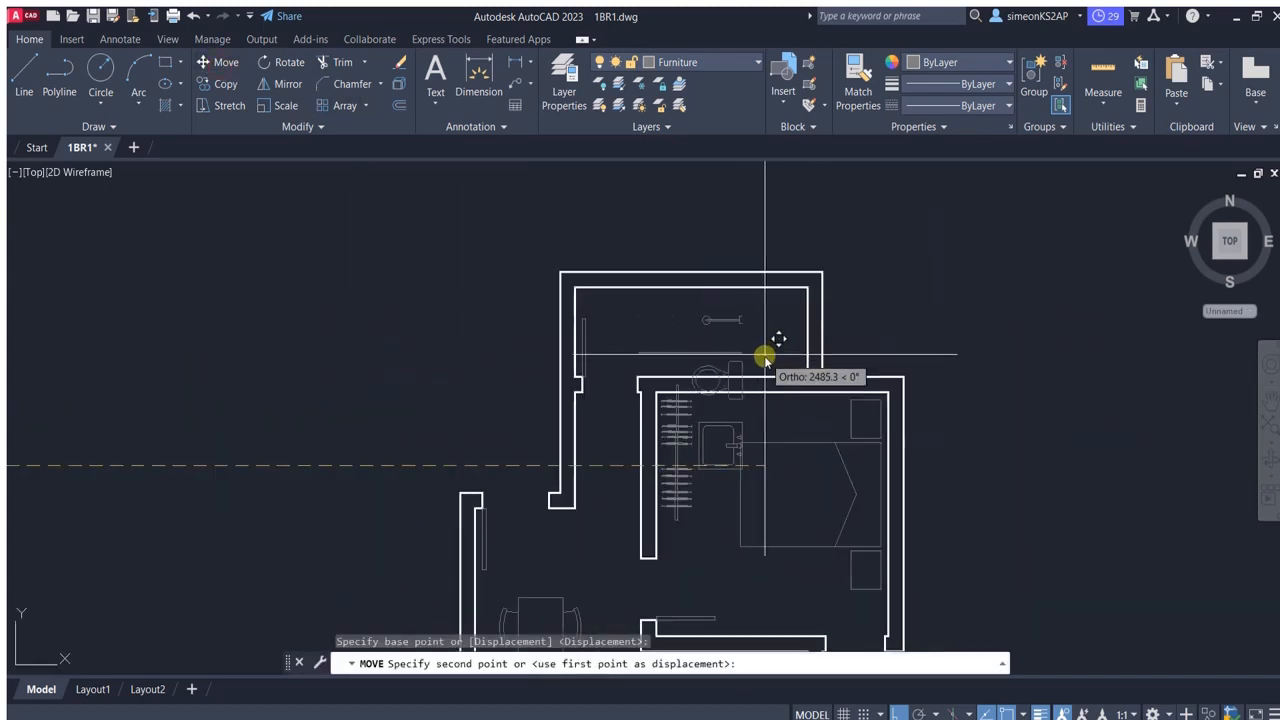
{"action": "left_click", "coordinate": [750, 355]}
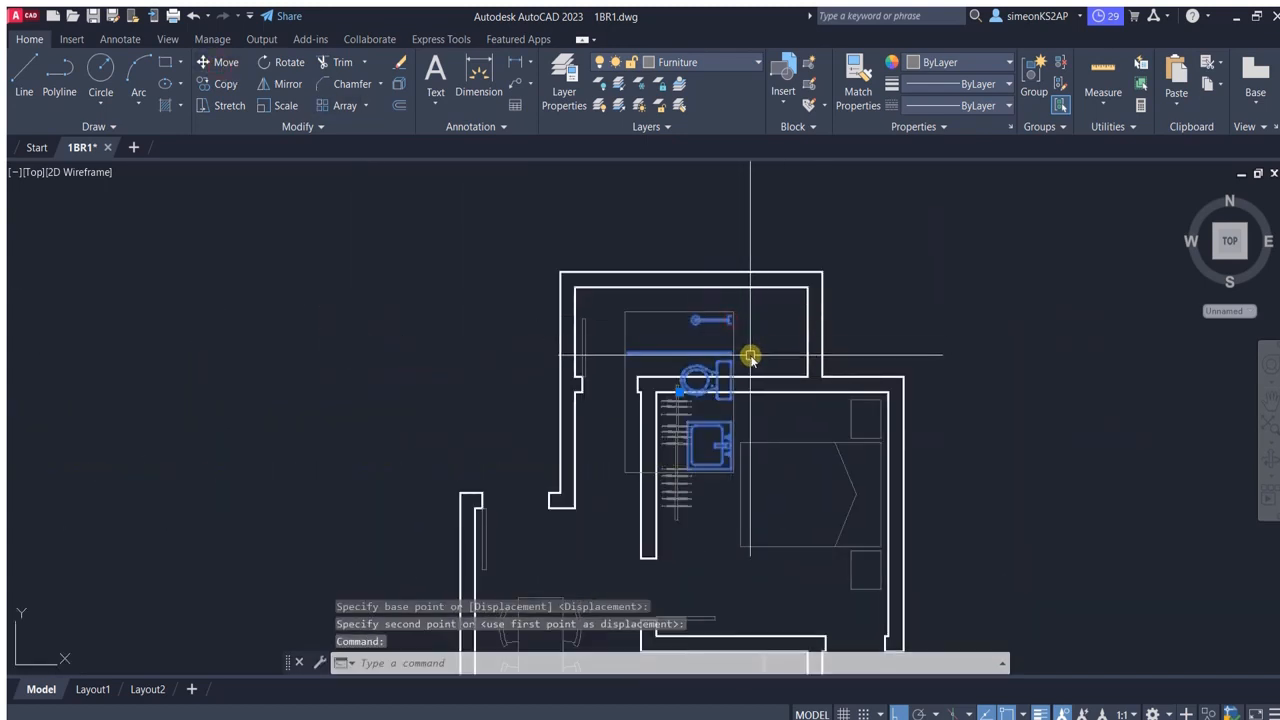
Rotate the bathroom fixture group 90 degrees clockwise about its southeast corner.
{"action": "left_click", "coordinate": [290, 63]}
{"action": "left_click", "coordinate": [742, 471]}
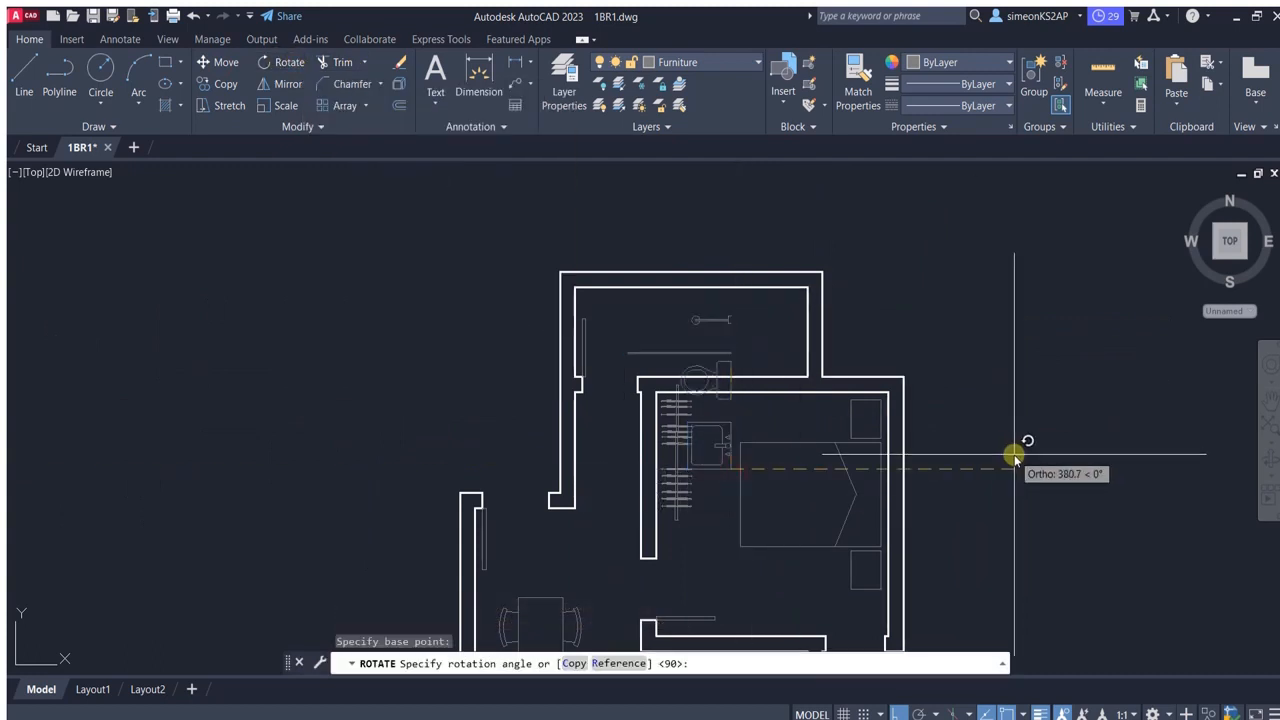
{"action": "left_click", "coordinate": [748, 543]}
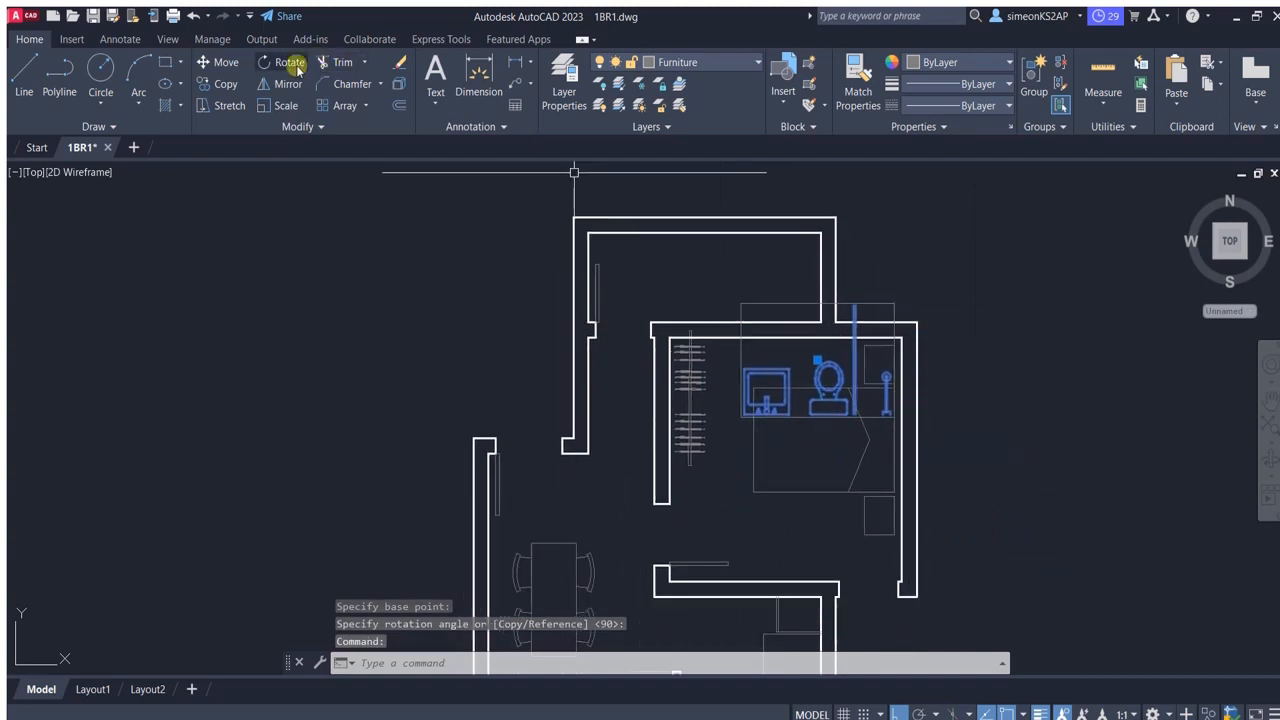
{"action": "scroll", "coordinate": [890, 373], "scroll_direction": "up", "scroll_amount": 3}
{"action": "left_click", "coordinate": [869, 389]}
{"action": "scroll", "coordinate": [777, 297], "scroll_direction": "down", "scroll_amount": 4}
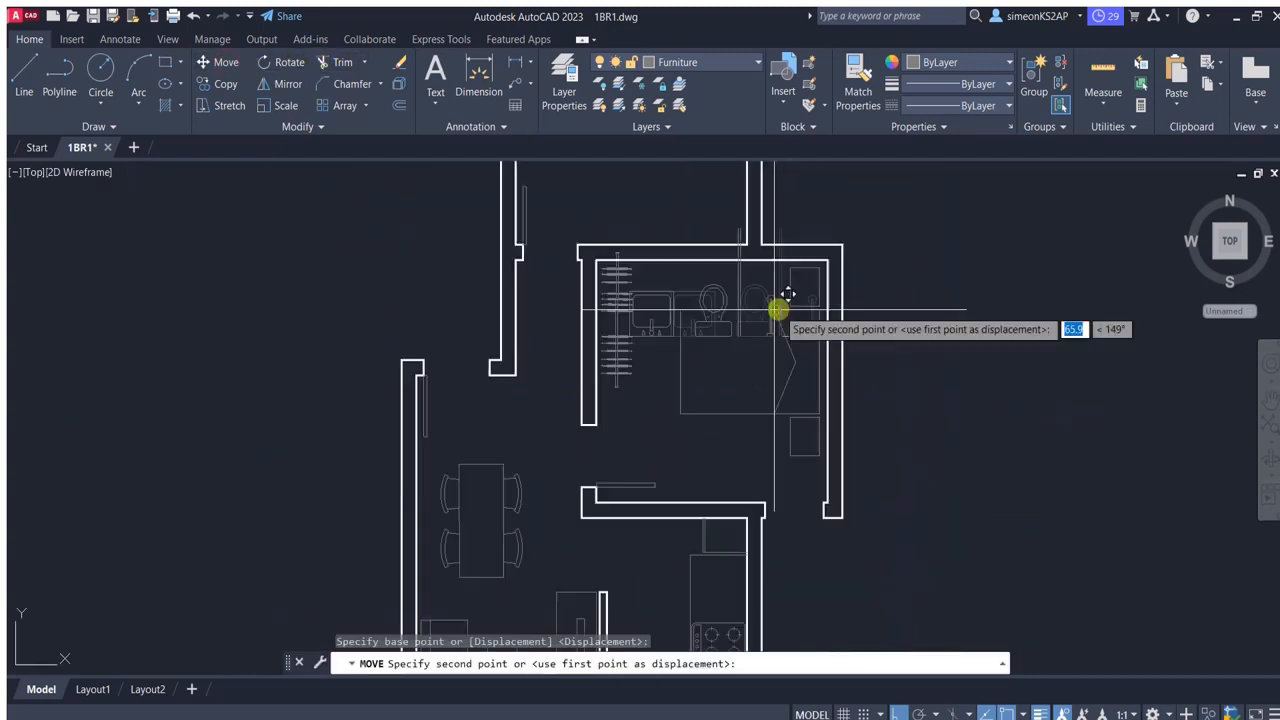
{"action": "key", "text": "Escape"}
Move the bathroom fixture group into the bathroom, with the backs of the fixtures against its south wall.
{"action": "left_click", "coordinate": [695, 408]}
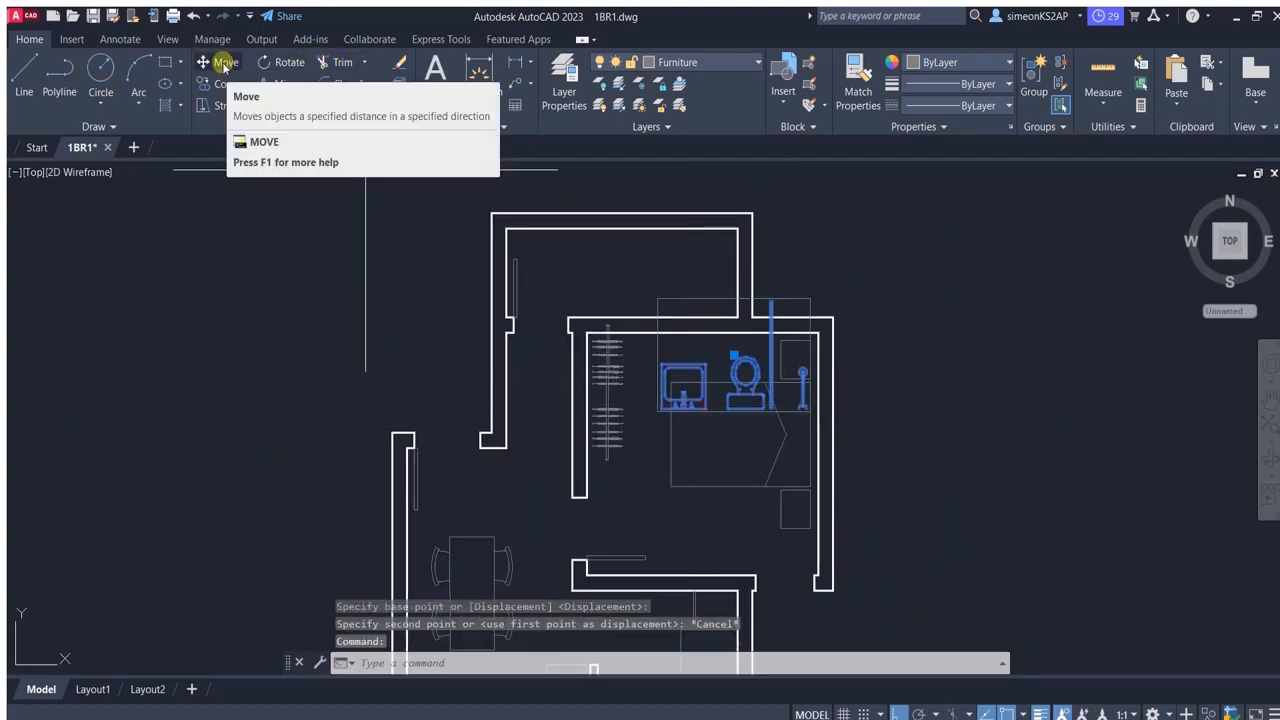
{"action": "left_click", "coordinate": [222, 62]}
{"action": "left_click", "coordinate": [679, 396]}
{"action": "left_click", "coordinate": [584, 308]}
{"action": "middle_click_drag", "start_coordinate": [768, 248], "coordinate": [758, 285]}
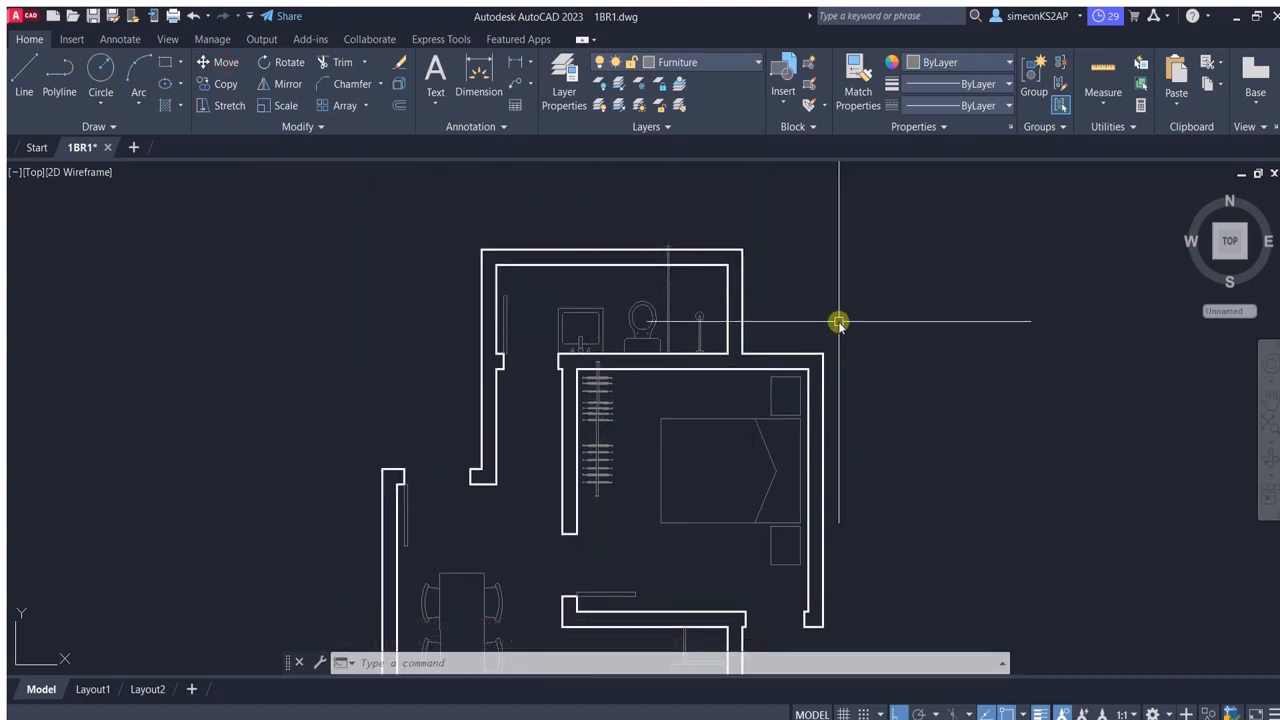
Mirror the bathroom fixture group across a horizontal line toward the north wall, erasing the source objects.
{"action": "scroll", "coordinate": [695, 320], "scroll_direction": "up", "scroll_amount": 2}
{"action": "key", "text": "Escape"}
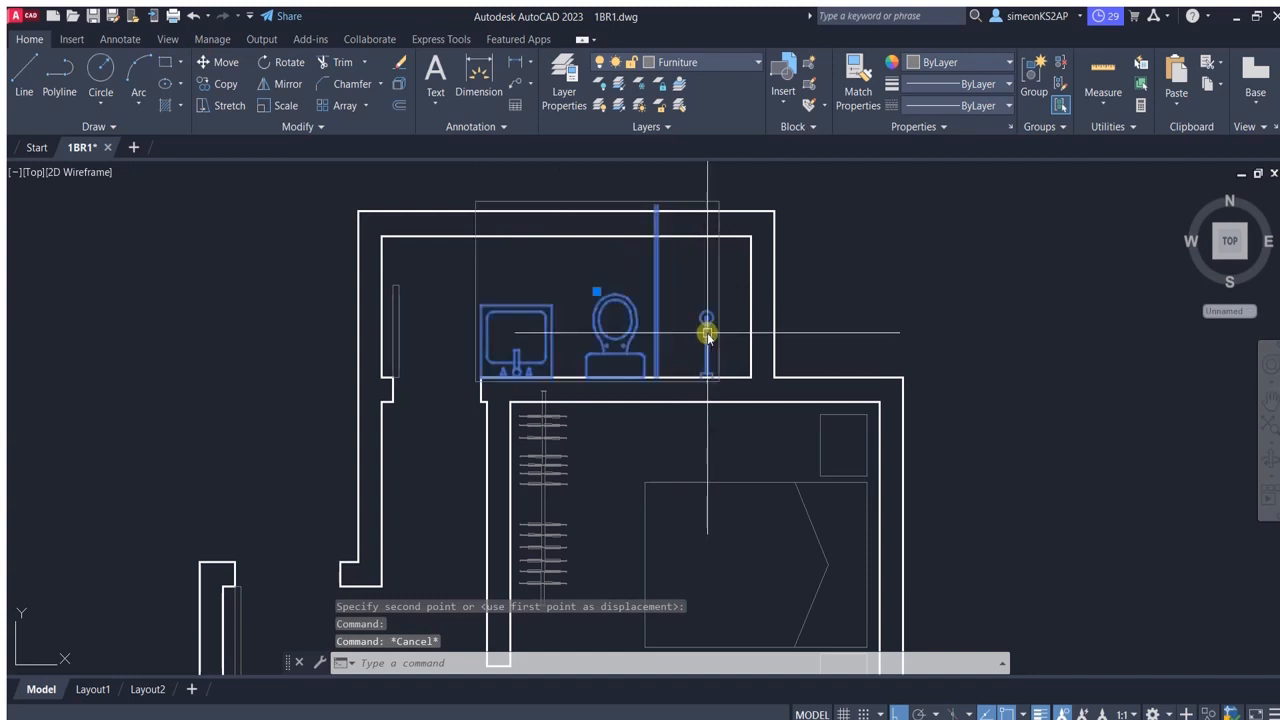
{"action": "left_click", "coordinate": [282, 84]}
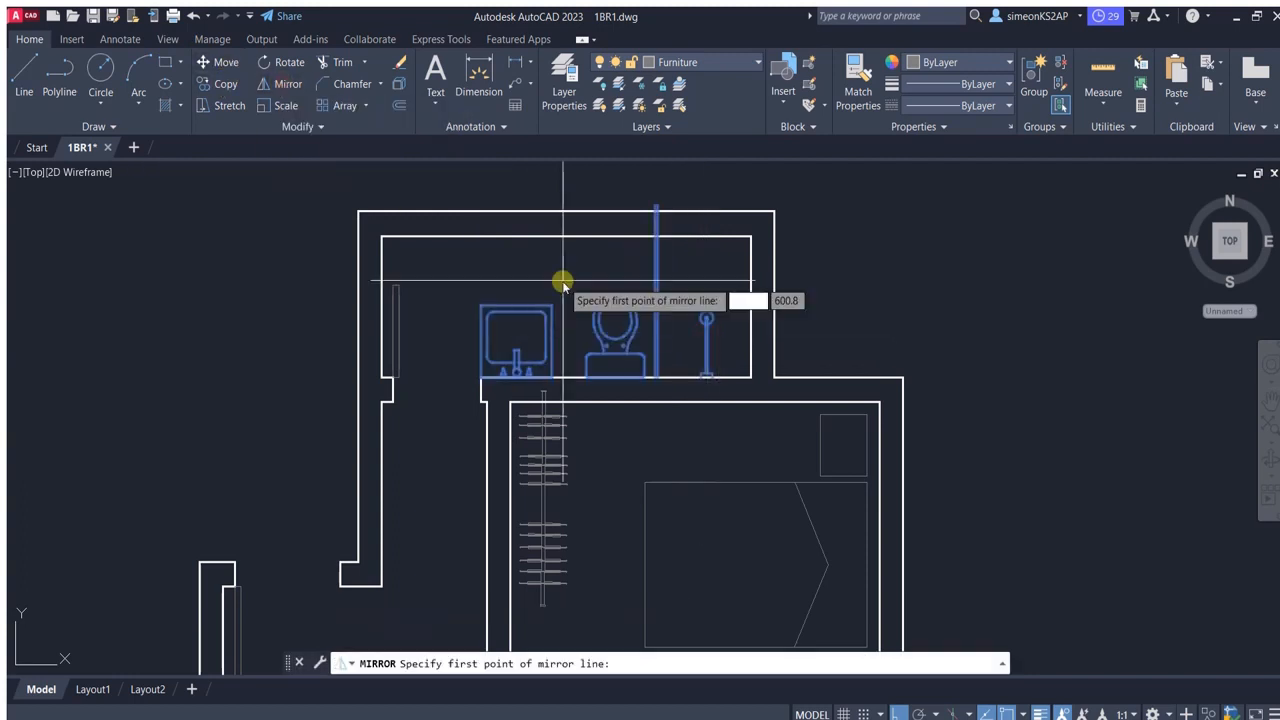
{"action": "left_click", "coordinate": [833, 320]}
{"action": "left_click", "coordinate": [911, 356]}
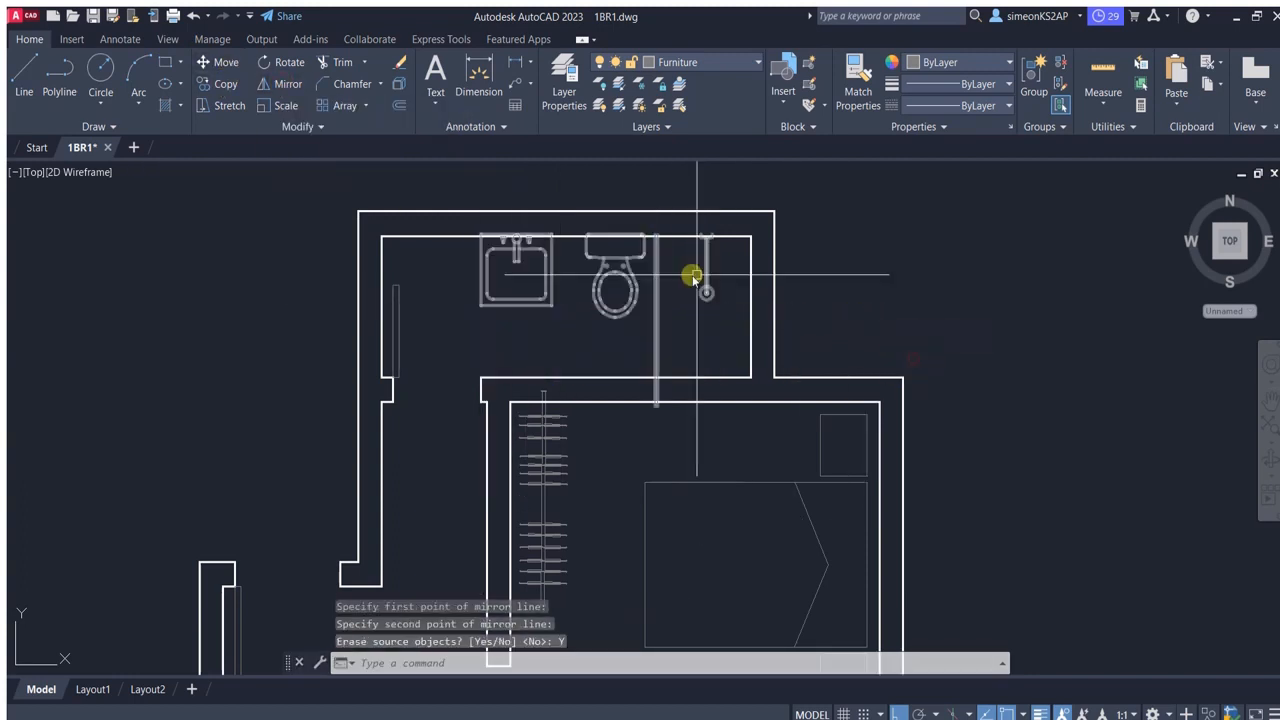
Move the mirrored fixture group slightly south so the fixtures sit flush with the inner face of the bathroom's north wall.
{"action": "scroll", "coordinate": [668, 271], "scroll_direction": "up", "scroll_amount": 2}
{"action": "left_click", "coordinate": [668, 271]}
{"action": "scroll", "coordinate": [707, 276], "scroll_direction": "down", "scroll_amount": 3}
{"action": "scroll", "coordinate": [598, 258], "scroll_direction": "up", "scroll_amount": 2}
{"action": "mouse_move", "coordinate": [598, 258]}
{"action": "middle_mouse_down"}
{"action": "mouse_move", "coordinate": [595, 331]}
{"action": "mouse_move", "coordinate": [595, 277]}
{"action": "mouse_move", "coordinate": [643, 297]}
{"action": "mouse_move", "coordinate": [642, 253]}
{"action": "middle_mouse_up"}
{"action": "left_click", "coordinate": [222, 62]}
{"action": "scroll", "coordinate": [644, 323], "scroll_direction": "up", "scroll_amount": 5}
{"action": "left_click", "coordinate": [458, 220]}
{"action": "left_click", "coordinate": [458, 228]}
{"action": "scroll", "coordinate": [606, 255], "scroll_direction": "down", "scroll_amount": 3}
{"action": "scroll", "coordinate": [736, 286], "scroll_direction": "down", "scroll_amount": 1}
Trim the shower partition at the inner face of the bathroom's south wall and delete its leftover pieces.
{"action": "middle_click_drag", "start_coordinate": [754, 300], "coordinate": [677, 308]}
{"action": "scroll", "coordinate": [679, 308], "scroll_direction": "up", "scroll_amount": 2}
{"action": "scroll", "coordinate": [653, 336], "scroll_direction": "up", "scroll_amount": 3}
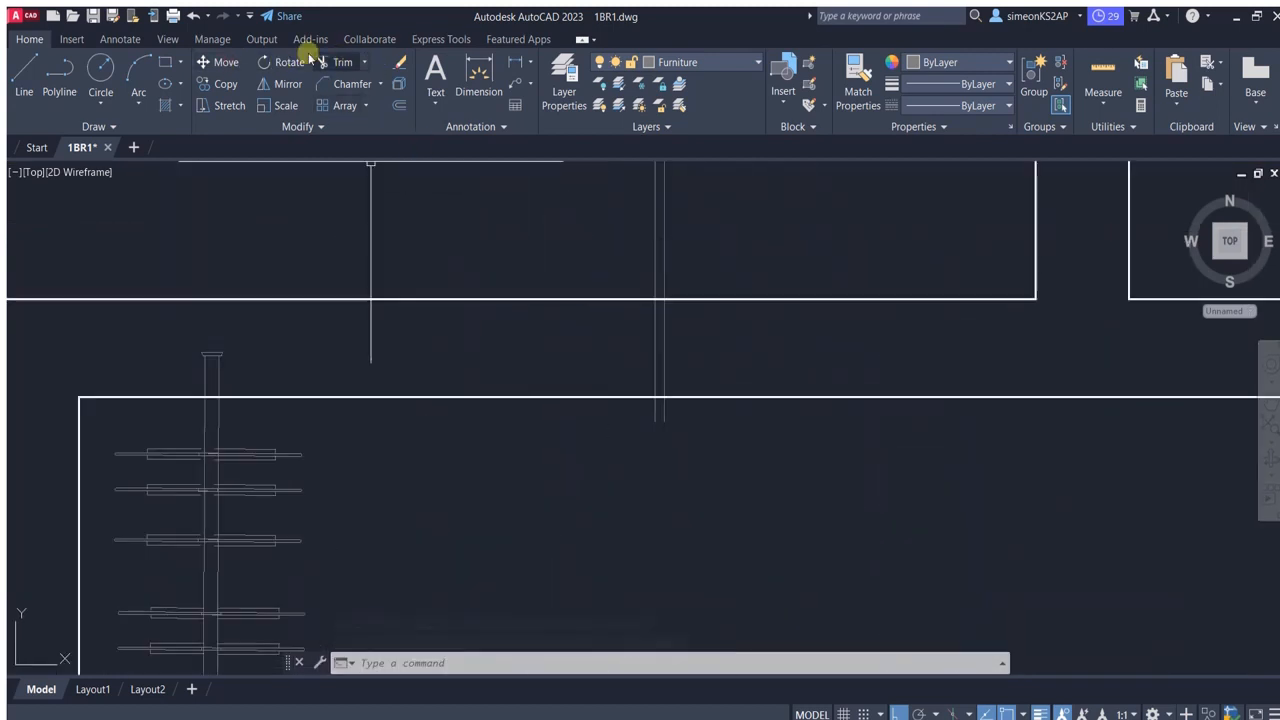
{"action": "left_click", "coordinate": [336, 62]}
{"action": "key", "text": "Escape"}
{"action": "left_click", "coordinate": [658, 400]}
{"action": "left_click", "coordinate": [625, 418]}
{"action": "key", "text": "Delete"}
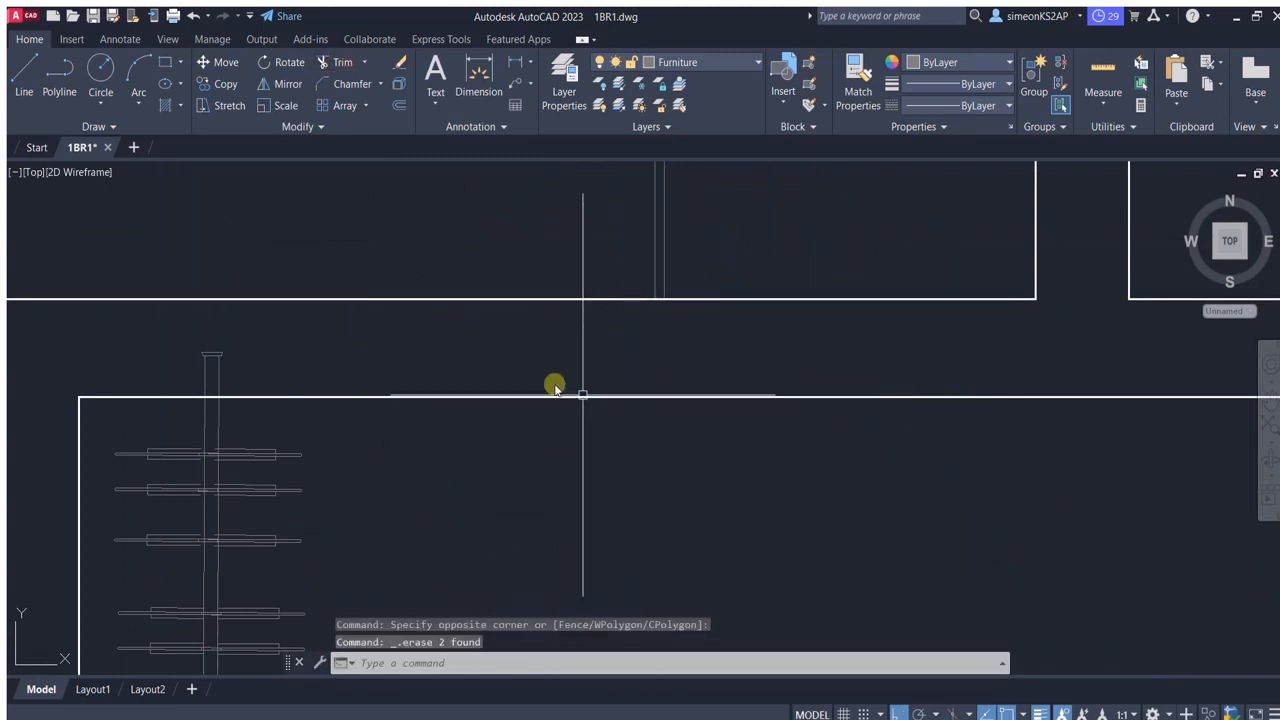
Examine the furnished floor plan, focusing on the fixture arrangement in the bathroom.
{"action": "scroll", "coordinate": [554, 380], "scroll_direction": "down", "scroll_amount": 3}
{"action": "scroll", "coordinate": [705, 310], "scroll_direction": "down", "scroll_amount": 1}
{"action": "middle_click_drag", "start_coordinate": [644, 348], "coordinate": [617, 353]}
{"action": "scroll", "coordinate": [626, 360], "scroll_direction": "down", "scroll_amount": 2}
{"action": "scroll", "coordinate": [670, 404], "scroll_direction": "up", "scroll_amount": 1}
{"action": "scroll", "coordinate": [617, 353], "scroll_direction": "up", "scroll_amount": 1}
{"action": "middle_click_drag", "start_coordinate": [813, 459], "coordinate": [726, 407]}
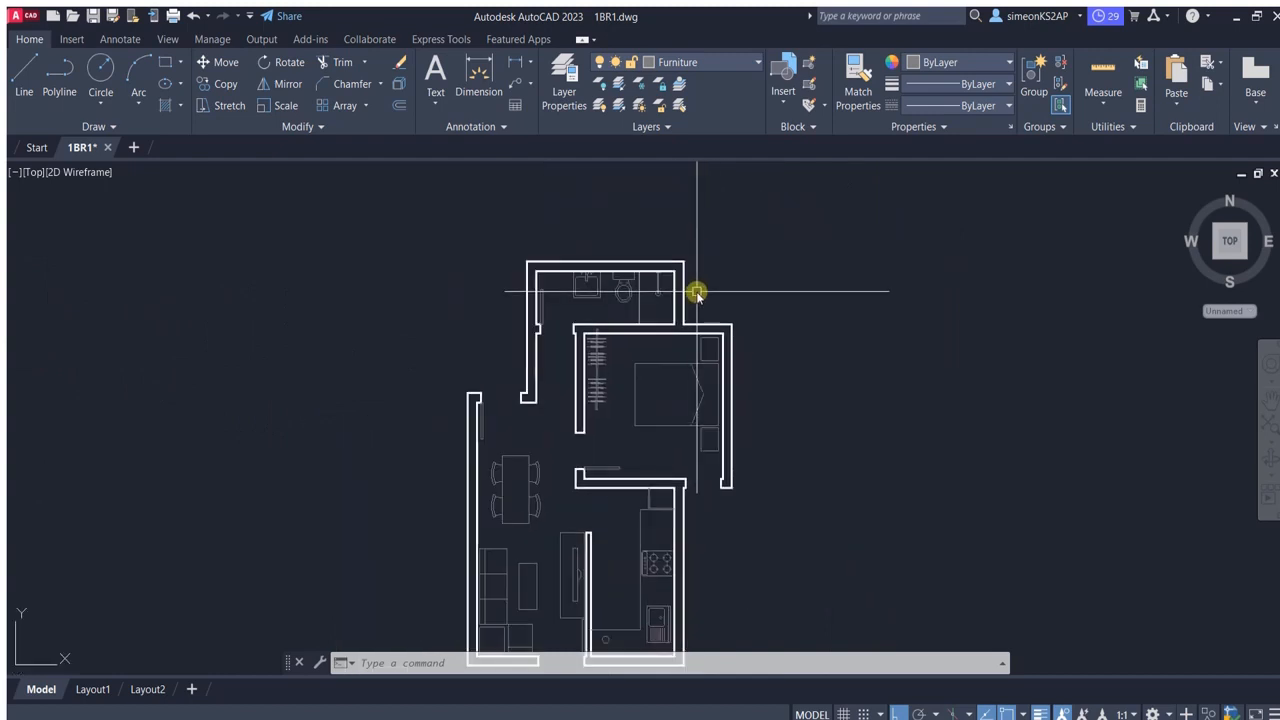
{"action": "middle_click_drag", "start_coordinate": [664, 292], "coordinate": [709, 288]}
{"action": "scroll", "coordinate": [609, 300], "scroll_direction": "up", "scroll_amount": 2}
{"action": "scroll", "coordinate": [631, 275], "scroll_direction": "down", "scroll_amount": 2}
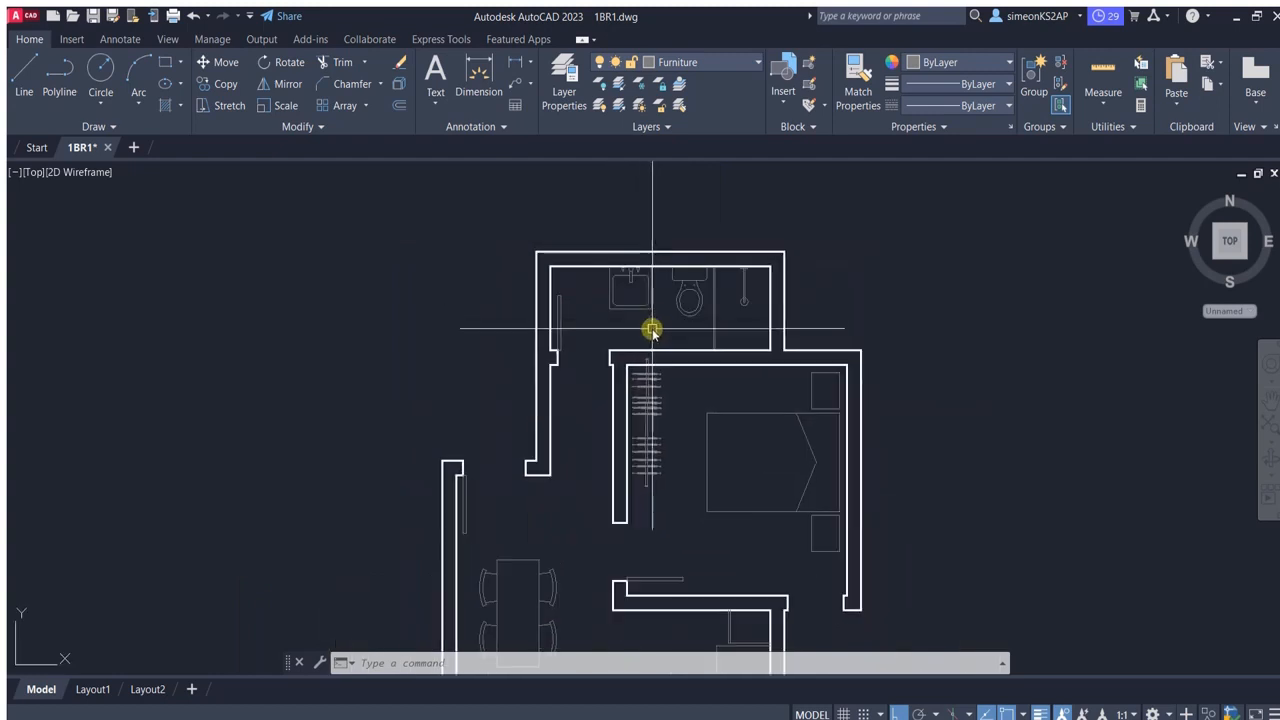
{"action": "middle_click_drag", "start_coordinate": [631, 325], "coordinate": [634, 310]}
{"action": "left_click", "coordinate": [67, 68]}
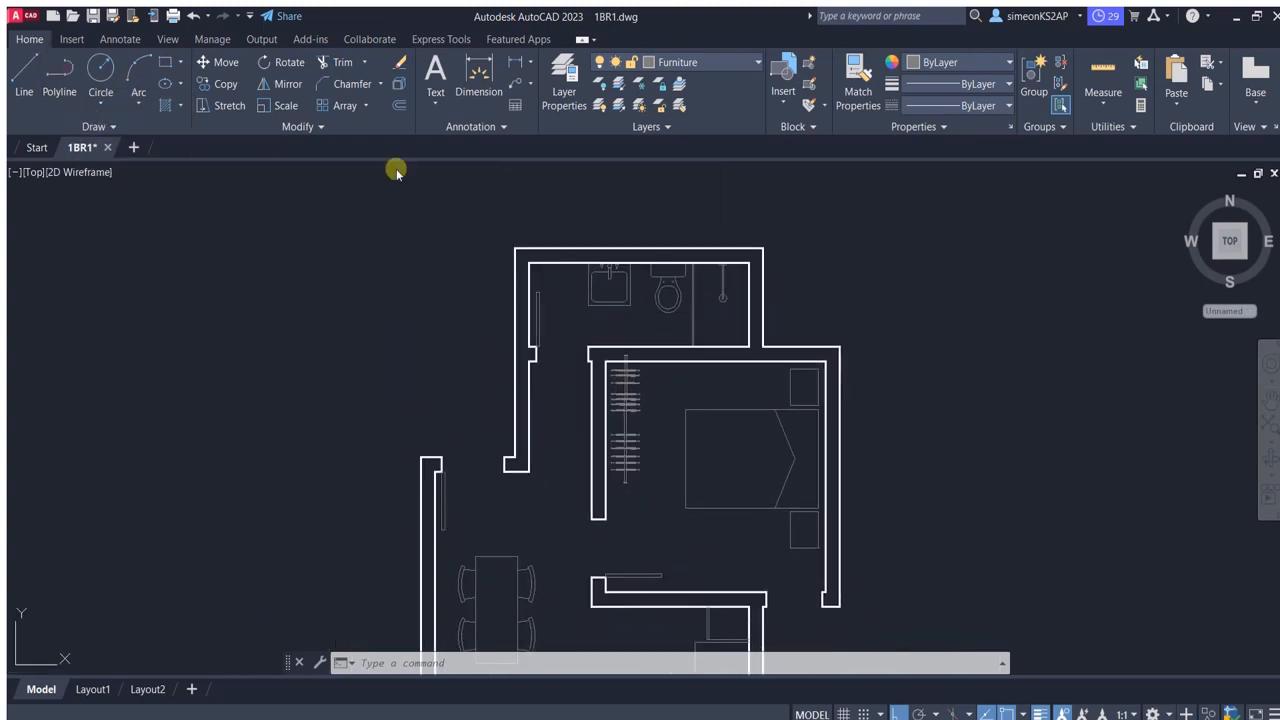
{"action": "scroll", "coordinate": [750, 268], "scroll_direction": "up", "scroll_amount": 4}
{"action": "key", "text": "Escape"}
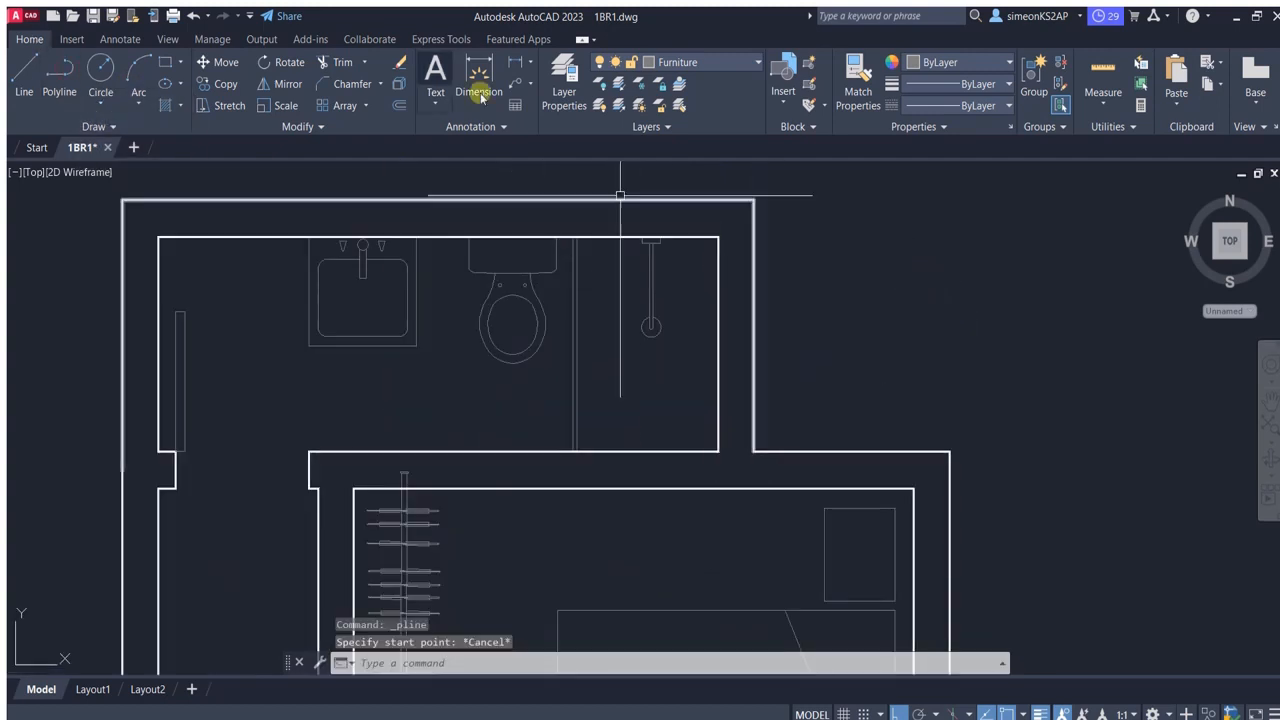
Draw a short horizontal polyline across the bathroom's east wall near its north corner and trim it at the outer face.
{"action": "left_click", "coordinate": [59, 75]}
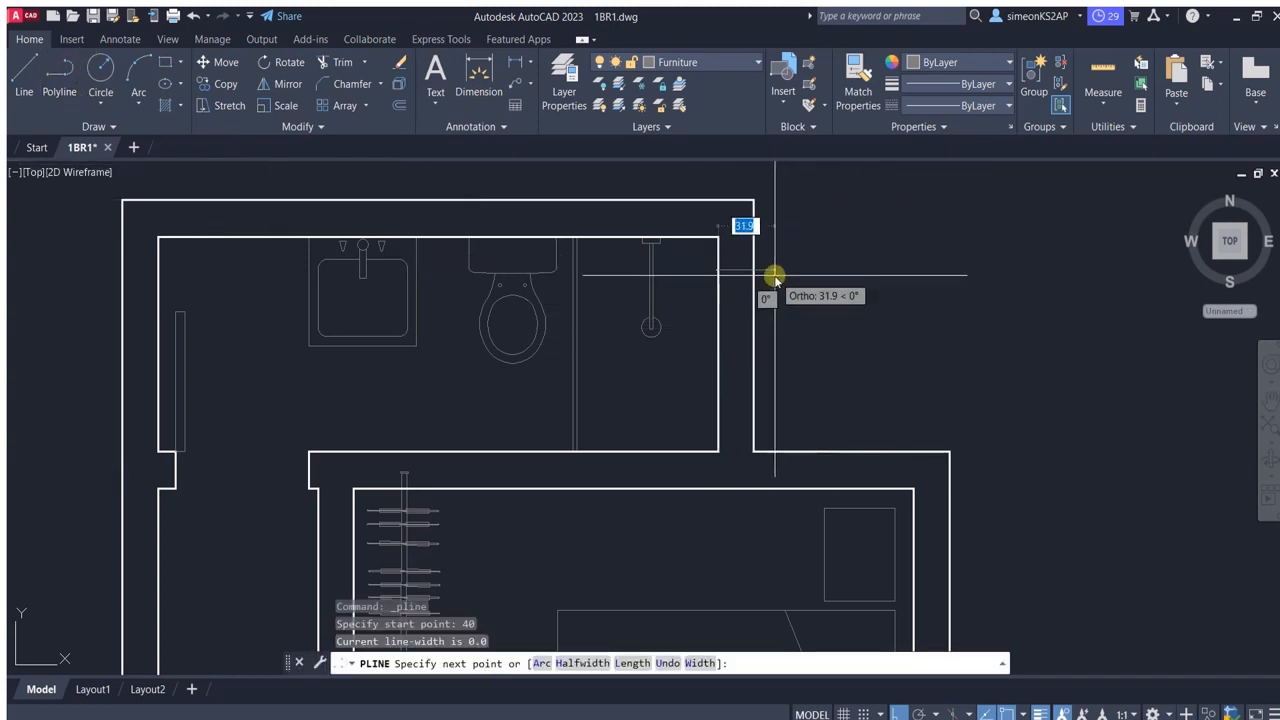
{"action": "key", "text": "Escape"}
{"action": "left_click", "coordinate": [336, 62]}
{"action": "key", "text": "Escape"}
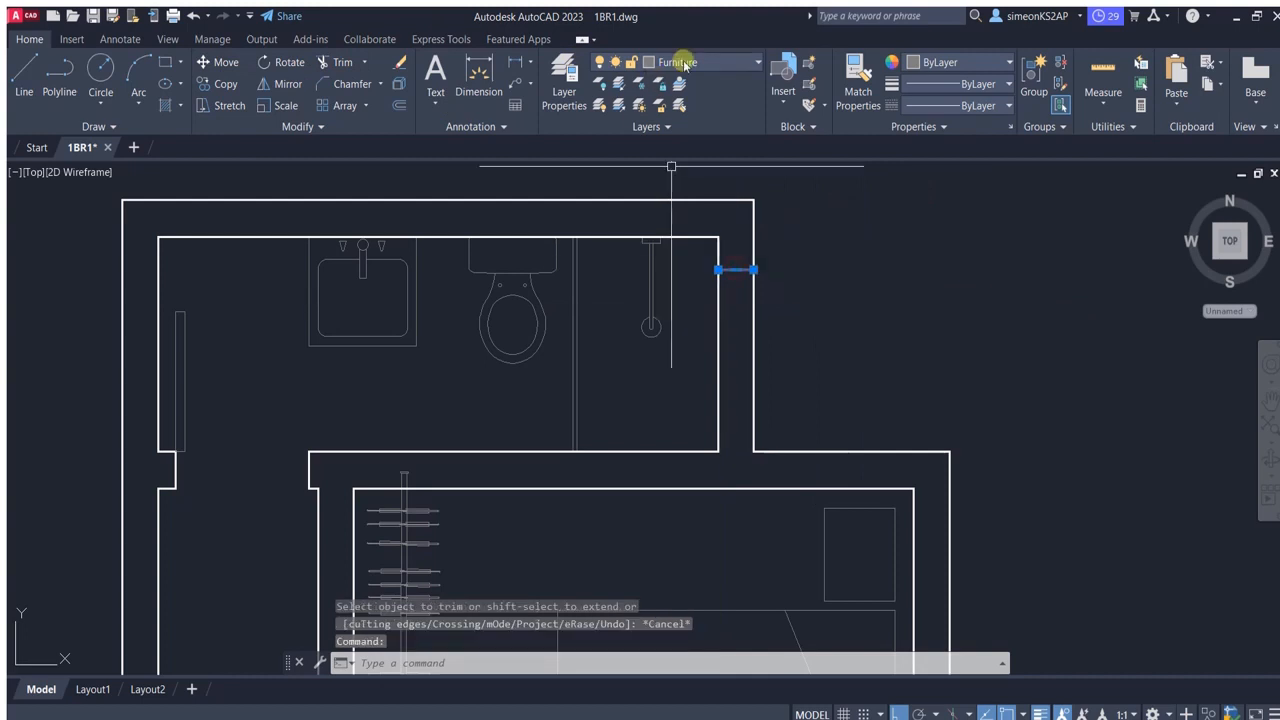
Assign the short line across the bathroom's east wall to the layer used for the walls.
{"action": "left_click", "coordinate": [684, 63]}
{"action": "left_click", "coordinate": [677, 249]}
{"action": "key", "text": "Escape"}
Offset the short line across the bathroom's east wall by 48 to the south to mark an opening.
{"action": "middle_click_drag", "start_coordinate": [691, 309], "coordinate": [596, 319]}
{"action": "left_click", "coordinate": [399, 104]}
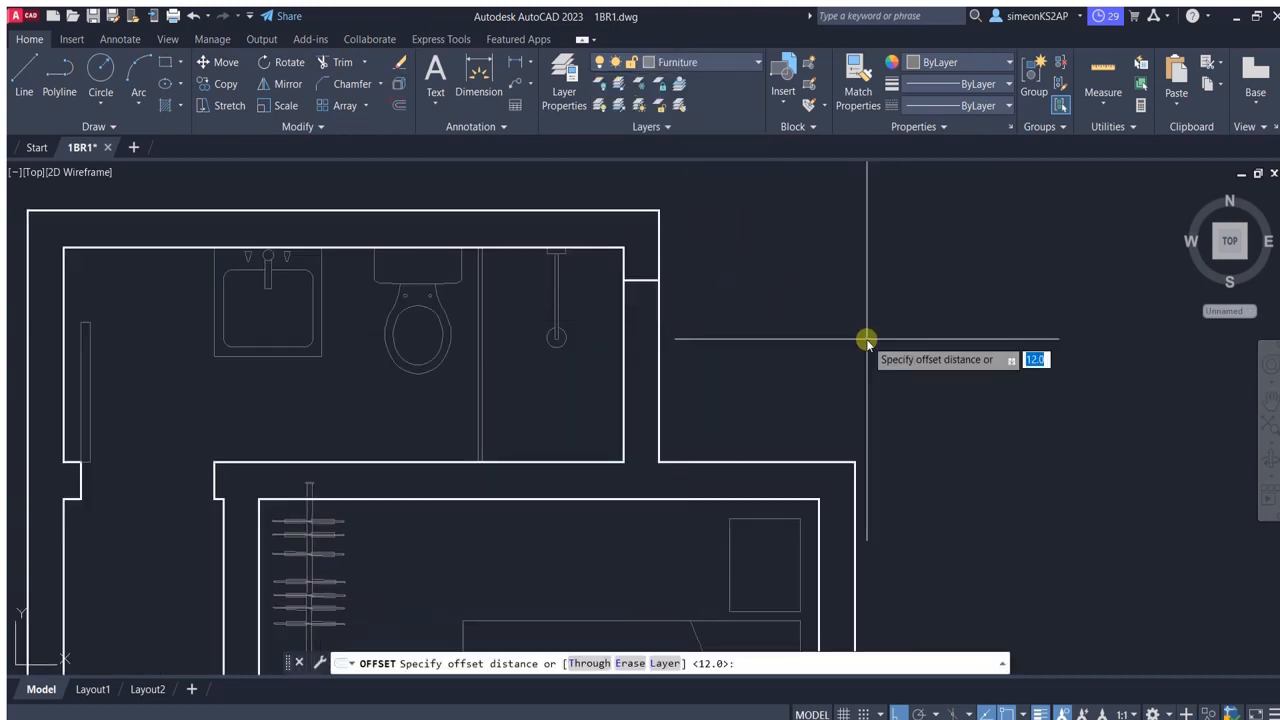
{"action": "type", "text": "48"}
{"action": "key", "text": "Return"}
{"action": "left_click", "coordinate": [642, 280]}
{"action": "left_click", "coordinate": [657, 391]}
{"action": "key", "text": "Escape"}
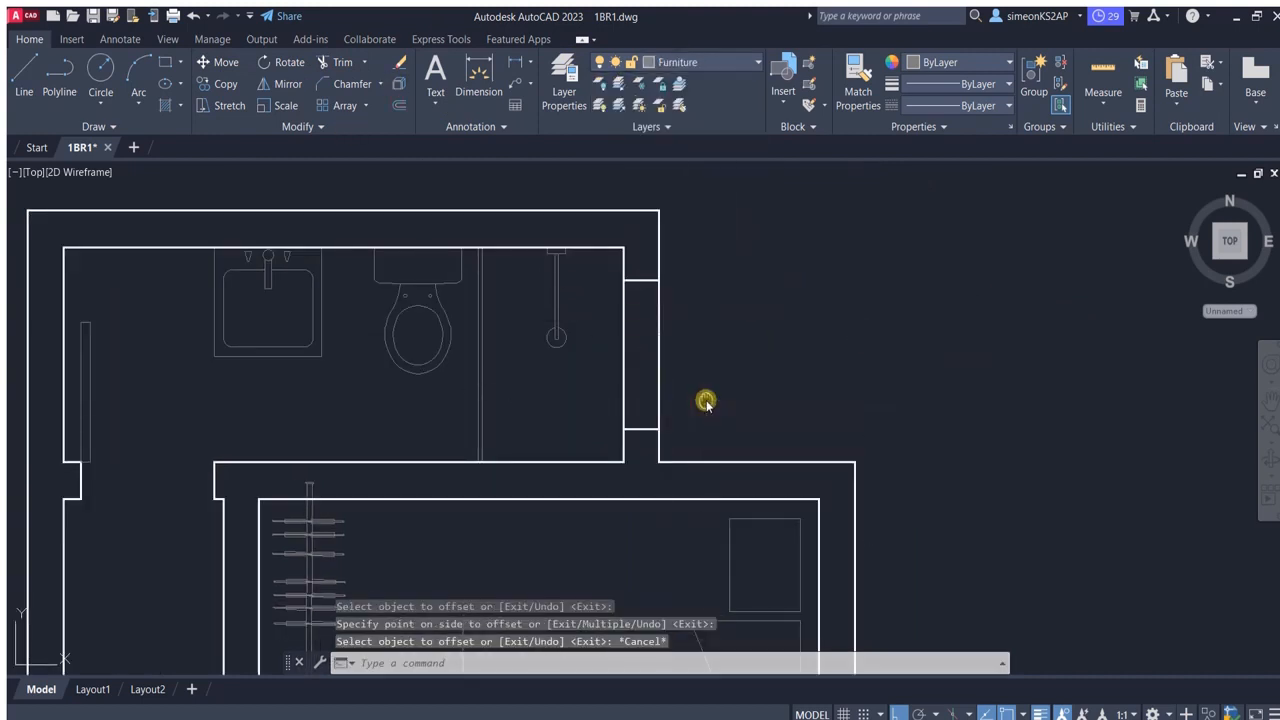
Trim both wall faces between the two short marks in the bathroom's east wall to open the gap.
{"action": "middle_click_drag", "start_coordinate": [706, 402], "coordinate": [727, 355]}
{"action": "left_click", "coordinate": [338, 62]}
{"action": "left_click", "coordinate": [679, 294]}
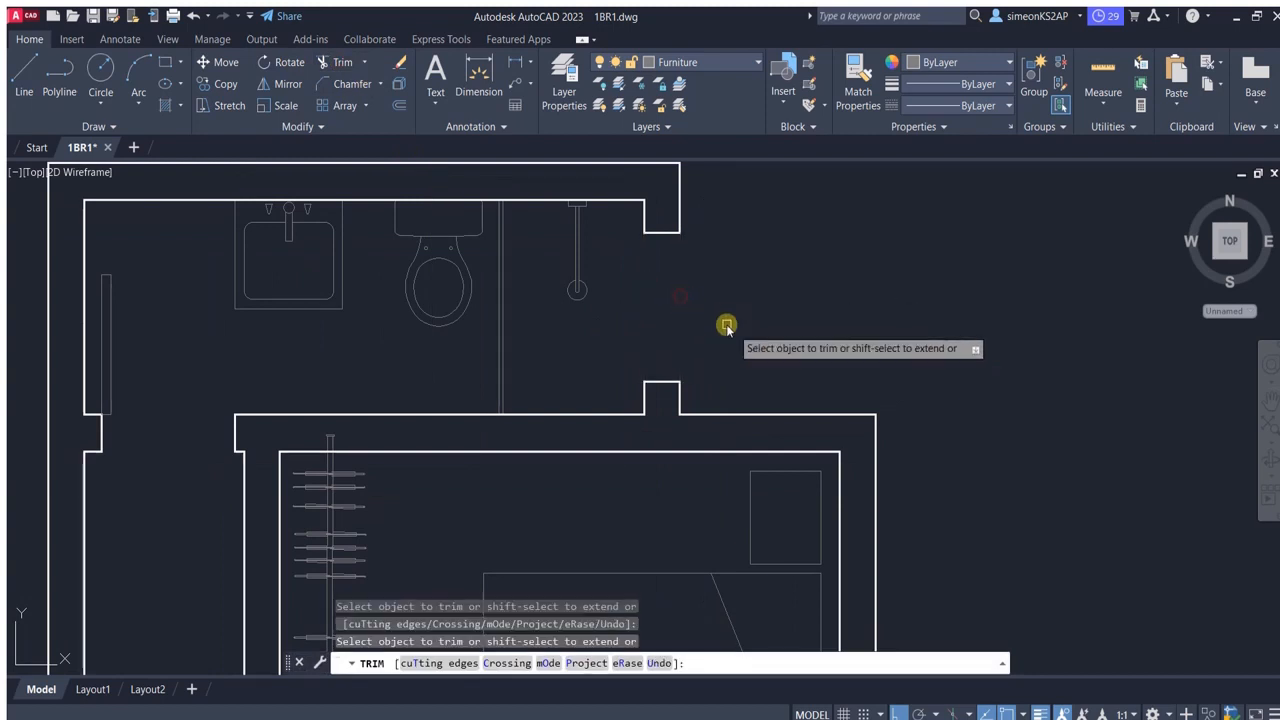
{"action": "scroll", "coordinate": [727, 326], "scroll_direction": "down", "scroll_amount": 2}
{"action": "mouse_move", "coordinate": [712, 312]}
{"action": "middle_mouse_down"}
{"action": "mouse_move", "coordinate": [731, 280]}
{"action": "mouse_move", "coordinate": [717, 316]}
{"action": "mouse_move", "coordinate": [651, 326]}
{"action": "mouse_move", "coordinate": [684, 300]}
{"action": "middle_mouse_up"}
{"action": "scroll", "coordinate": [731, 276], "scroll_direction": "up", "scroll_amount": 2}
{"action": "key", "text": "Escape"}
Draw a vertical polyline from the bathroom's northeast inner corner past its south wall face, along the inner side of the east opening.
{"action": "scroll", "coordinate": [702, 326], "scroll_direction": "down", "scroll_amount": 2}
{"action": "scroll", "coordinate": [709, 312], "scroll_direction": "down", "scroll_amount": 2}
{"action": "left_click", "coordinate": [62, 76]}
{"action": "scroll", "coordinate": [652, 254], "scroll_direction": "up", "scroll_amount": 5}
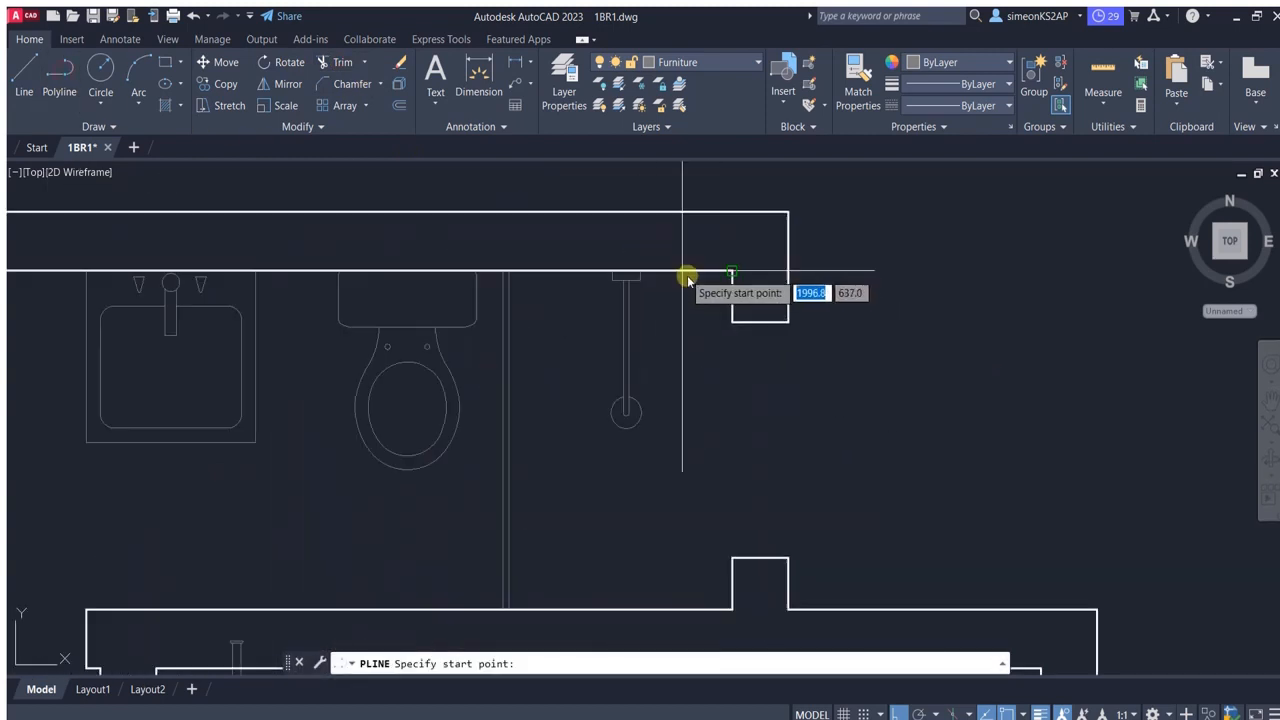
{"action": "scroll", "coordinate": [725, 272], "scroll_direction": "up", "scroll_amount": 2}
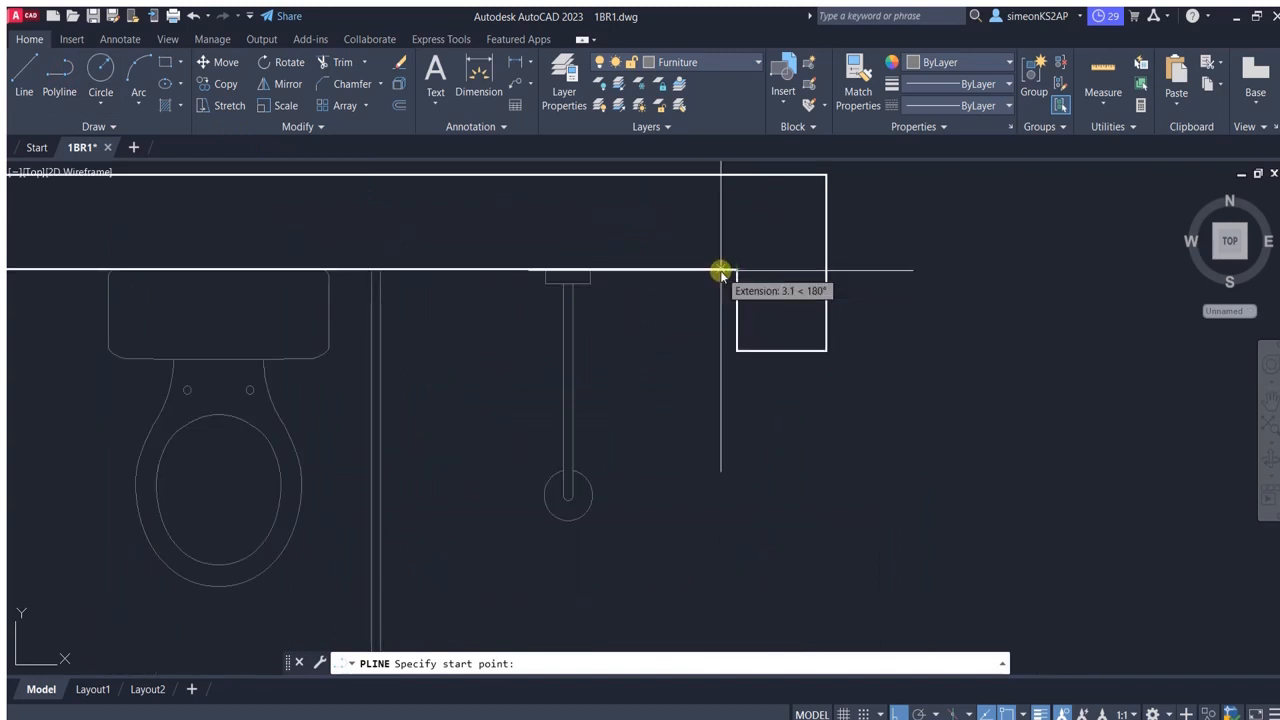
{"action": "scroll", "coordinate": [734, 374], "scroll_direction": "down", "scroll_amount": 2}
{"action": "middle_click_drag", "start_coordinate": [771, 512], "coordinate": [814, 338]}
{"action": "left_click", "coordinate": [814, 486]}
{"action": "key", "text": "Escape"}
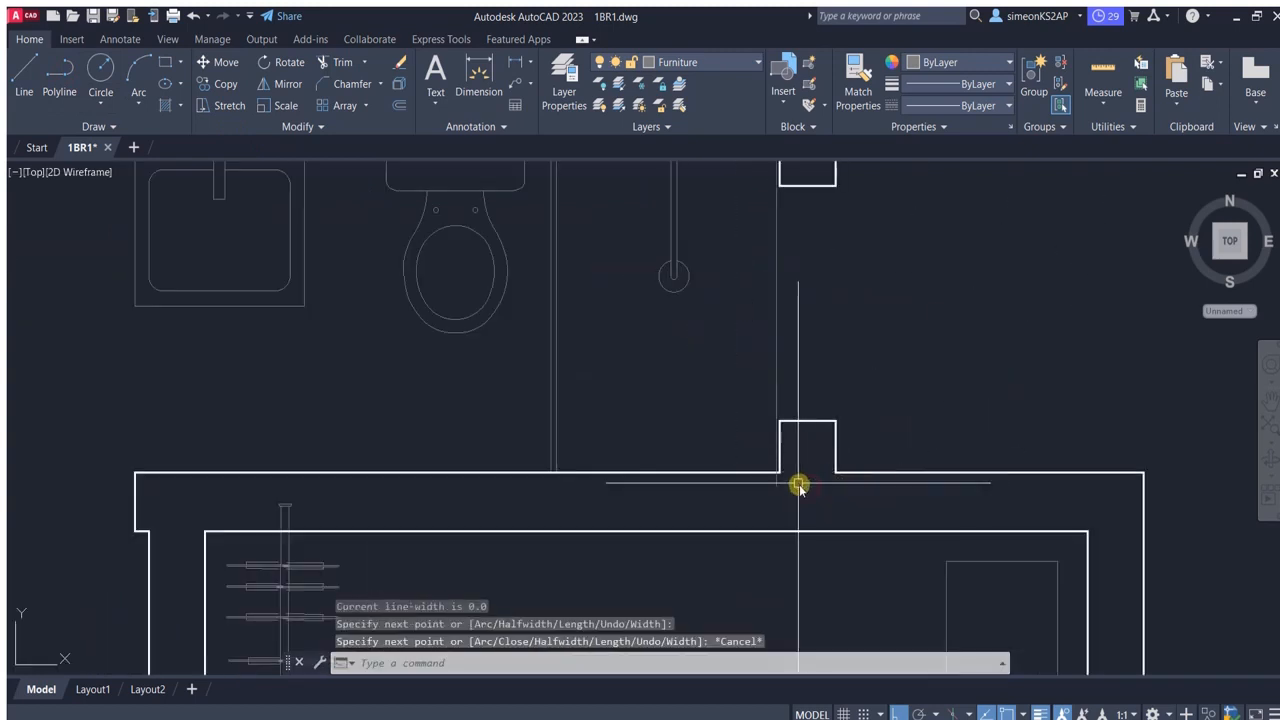
Trim the end of the new vertical line that overshoots the bathroom's south wall face.
{"action": "left_click", "coordinate": [336, 62]}
{"action": "scroll", "coordinate": [814, 482], "scroll_direction": "up", "scroll_amount": 2}
{"action": "left_click", "coordinate": [755, 488]}
{"action": "scroll", "coordinate": [697, 475], "scroll_direction": "down", "scroll_amount": 5}
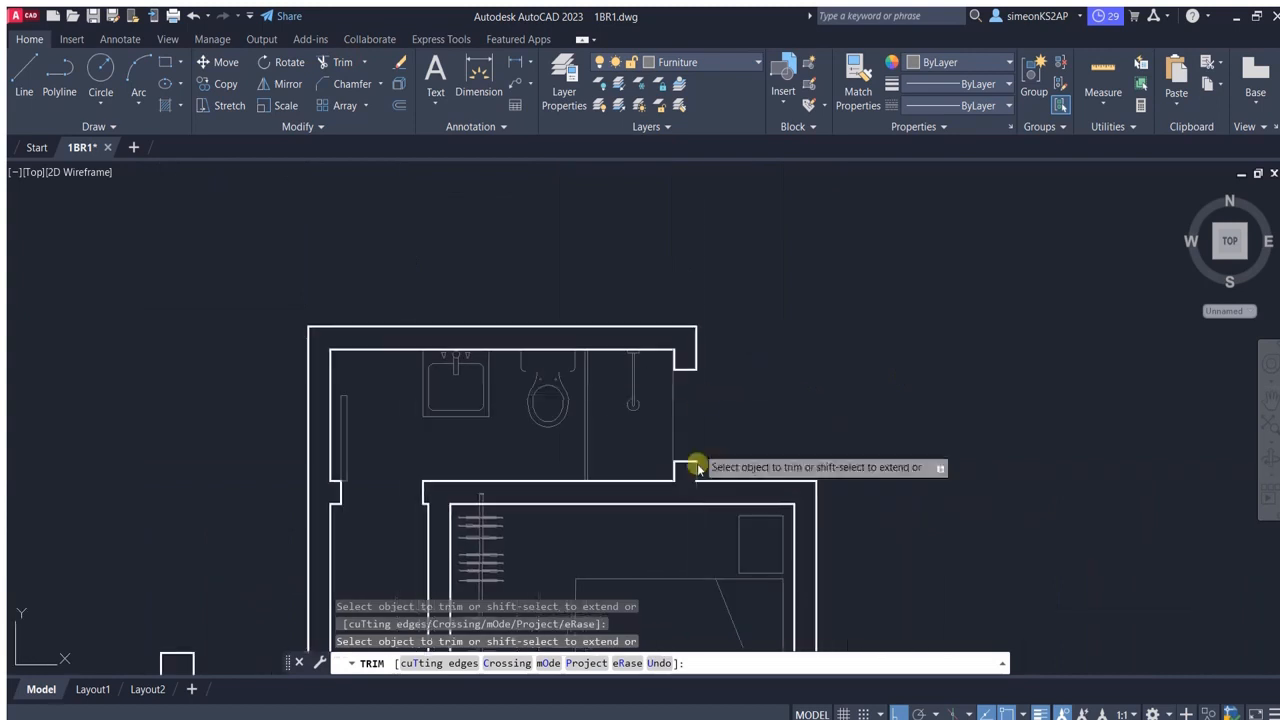
{"action": "key", "text": "Escape"}
Move the thin rectangular window symbol from the loose blocks west of the plan into the opening in the bedroom's south wall.
{"action": "scroll", "coordinate": [699, 458], "scroll_direction": "down", "scroll_amount": 3}
{"action": "middle_click_drag", "start_coordinate": [703, 452], "coordinate": [715, 339]}
{"action": "middle_click_drag", "start_coordinate": [677, 377], "coordinate": [709, 340]}
{"action": "scroll", "coordinate": [699, 378], "scroll_direction": "up", "scroll_amount": 2}
{"action": "scroll", "coordinate": [682, 331], "scroll_direction": "down", "scroll_amount": 4}
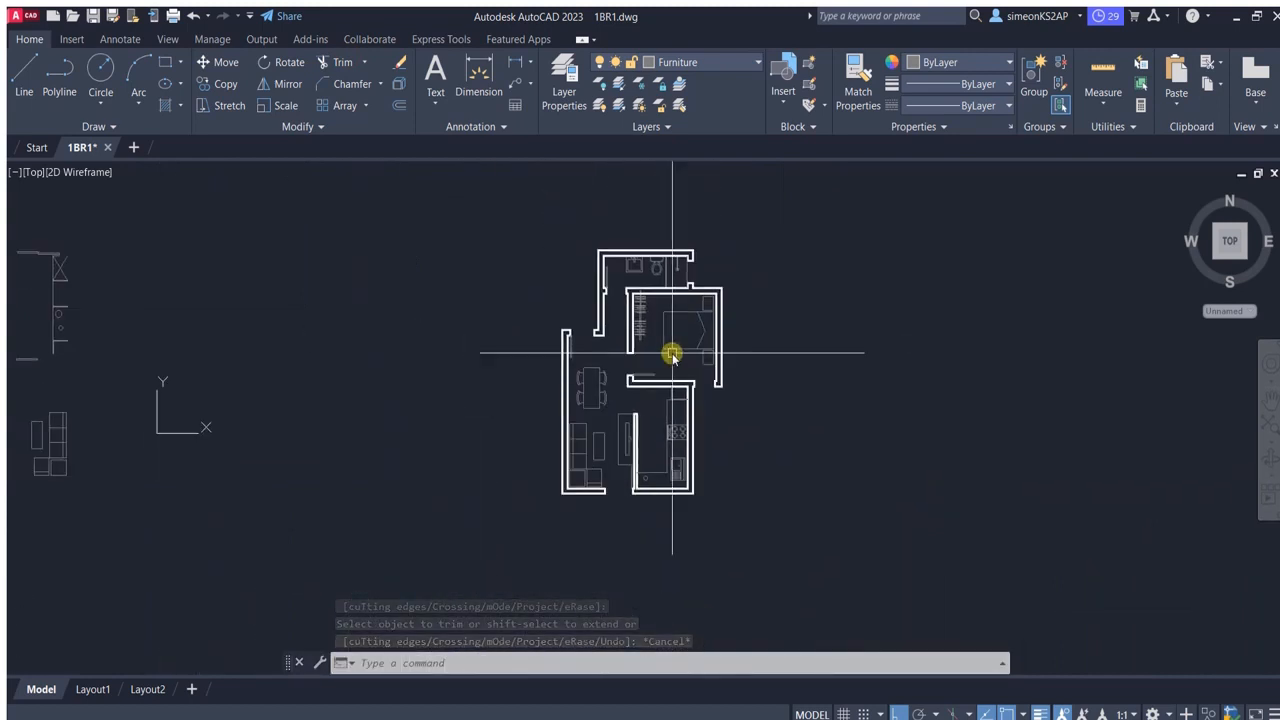
{"action": "scroll", "coordinate": [616, 420], "scroll_direction": "up", "scroll_amount": 2}
{"action": "scroll", "coordinate": [605, 428], "scroll_direction": "down", "scroll_amount": 2}
{"action": "scroll", "coordinate": [620, 440], "scroll_direction": "up", "scroll_amount": 3}
{"action": "scroll", "coordinate": [655, 448], "scroll_direction": "down", "scroll_amount": 3}
{"action": "scroll", "coordinate": [655, 448], "scroll_direction": "down", "scroll_amount": 1}
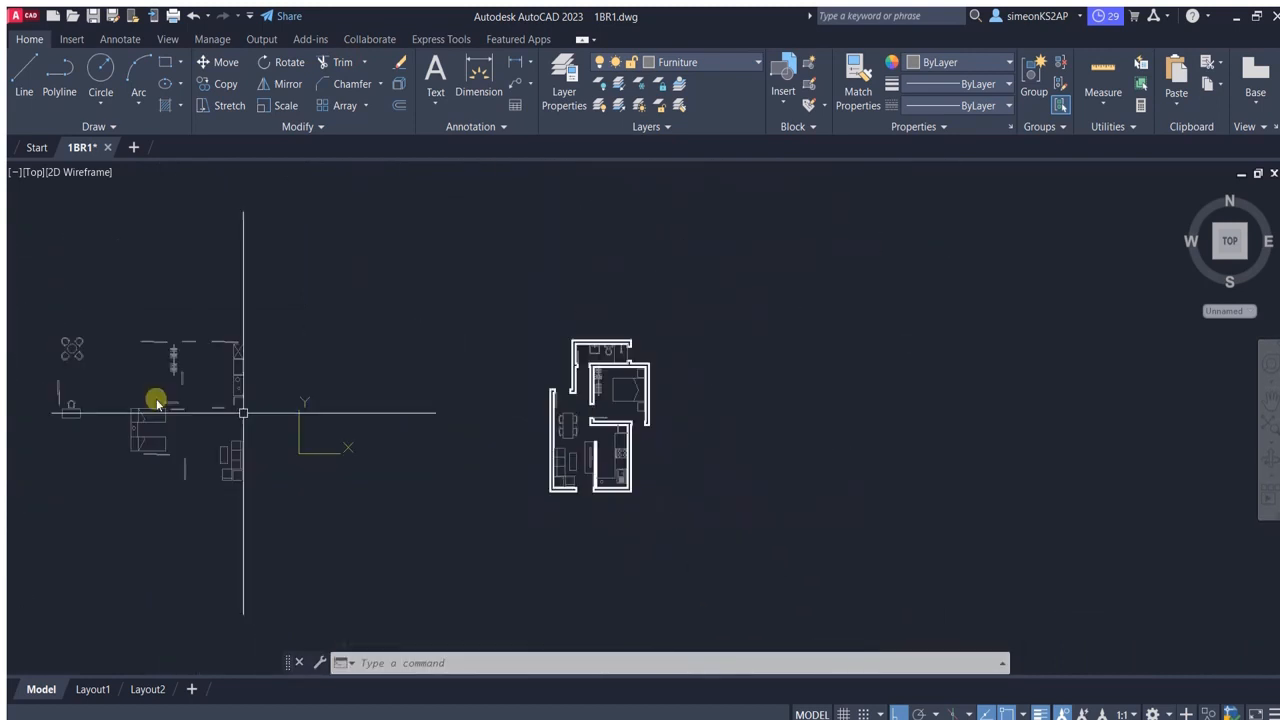
{"action": "scroll", "coordinate": [160, 400], "scroll_direction": "up", "scroll_amount": 4}
{"action": "left_click", "coordinate": [226, 62]}
{"action": "scroll", "coordinate": [298, 330], "scroll_direction": "up", "scroll_amount": 2}
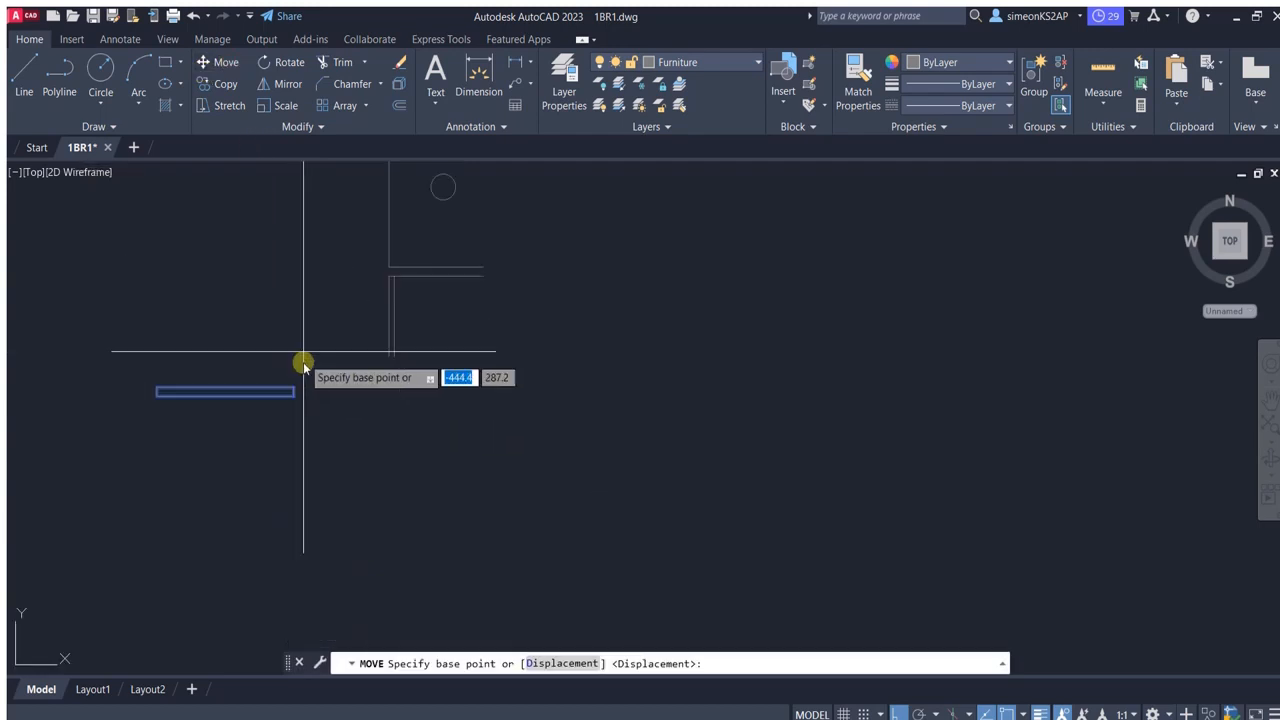
{"action": "left_click", "coordinate": [163, 383]}
{"action": "scroll", "coordinate": [317, 523], "scroll_direction": "down", "scroll_amount": 6}
{"action": "scroll", "coordinate": [703, 465], "scroll_direction": "up", "scroll_amount": 3}
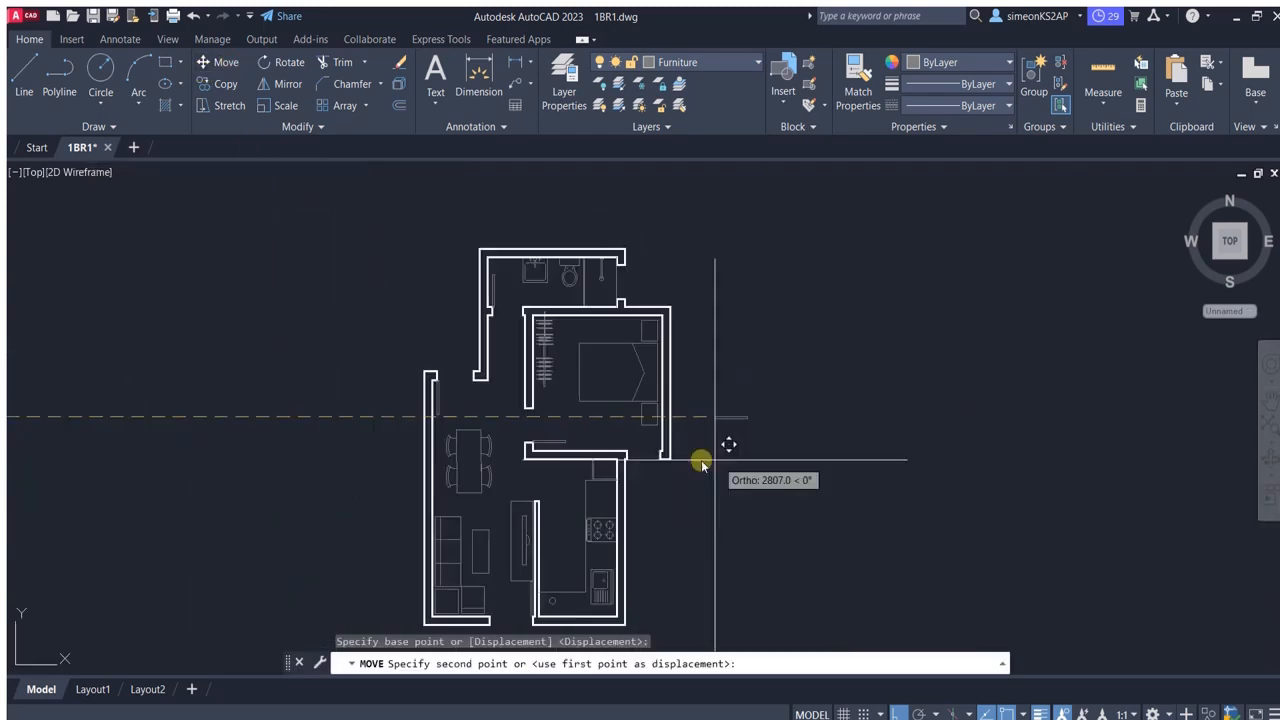
{"action": "scroll", "coordinate": [703, 465], "scroll_direction": "up", "scroll_amount": 5}
{"action": "key", "text": "Escape"}
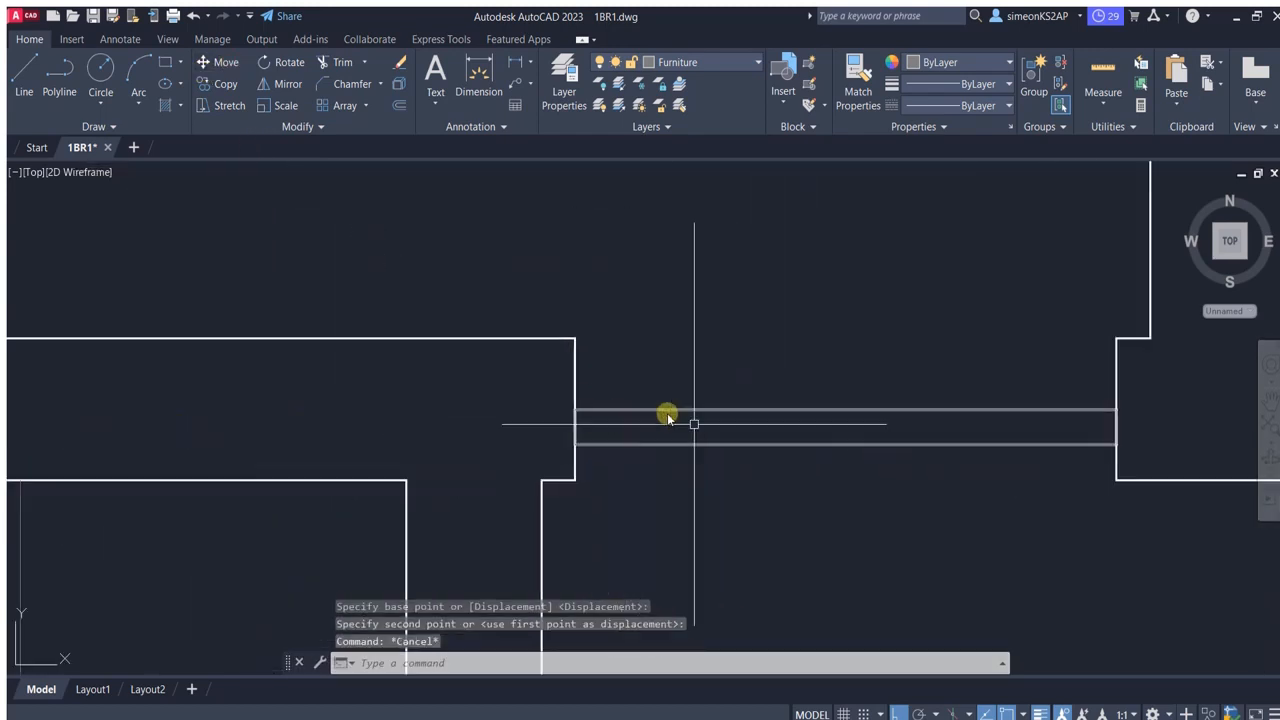
Copy the window symbol from the bedroom's south opening to the north end of the bathroom's east opening, with Ortho off.
{"action": "scroll", "coordinate": [680, 480], "scroll_direction": "down", "scroll_amount": 5}
{"action": "scroll", "coordinate": [703, 337], "scroll_direction": "up", "scroll_amount": 3}
{"action": "left_click", "coordinate": [694, 462]}
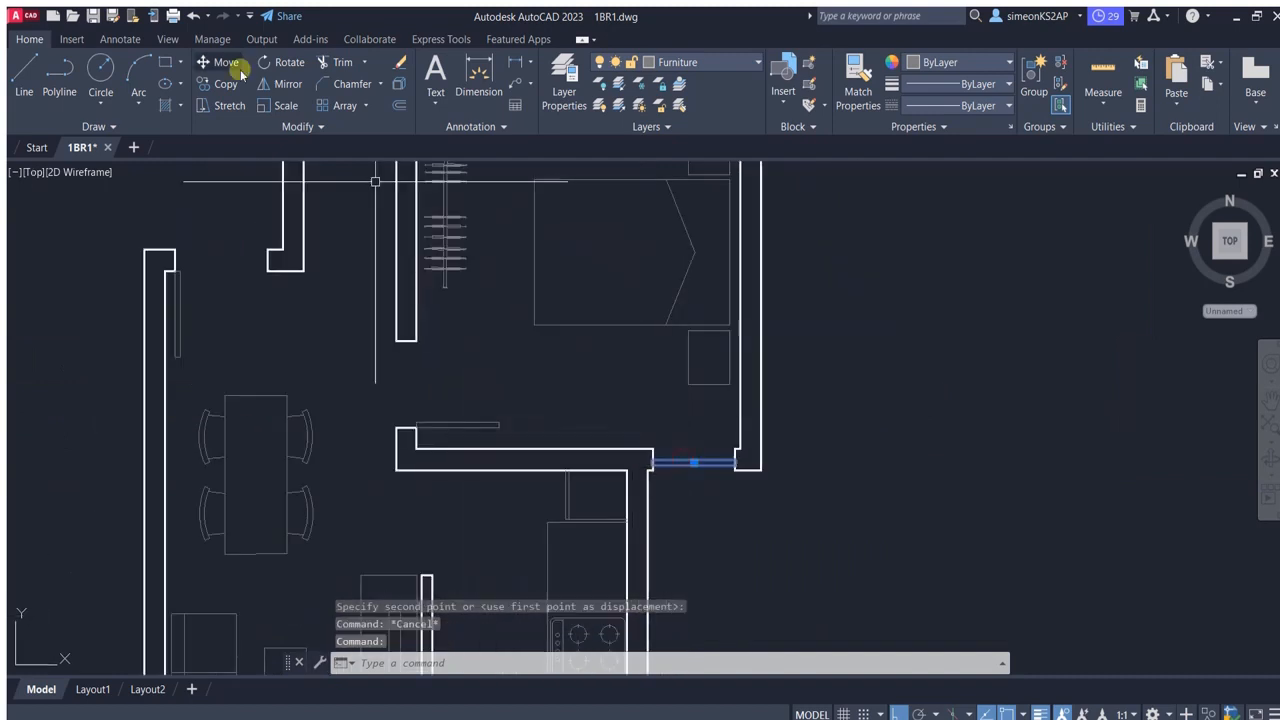
{"action": "left_click", "coordinate": [222, 84]}
{"action": "scroll", "coordinate": [671, 414], "scroll_direction": "up", "scroll_amount": 5}
{"action": "left_click", "coordinate": [627, 531]}
{"action": "scroll", "coordinate": [734, 423], "scroll_direction": "down", "scroll_amount": 5}
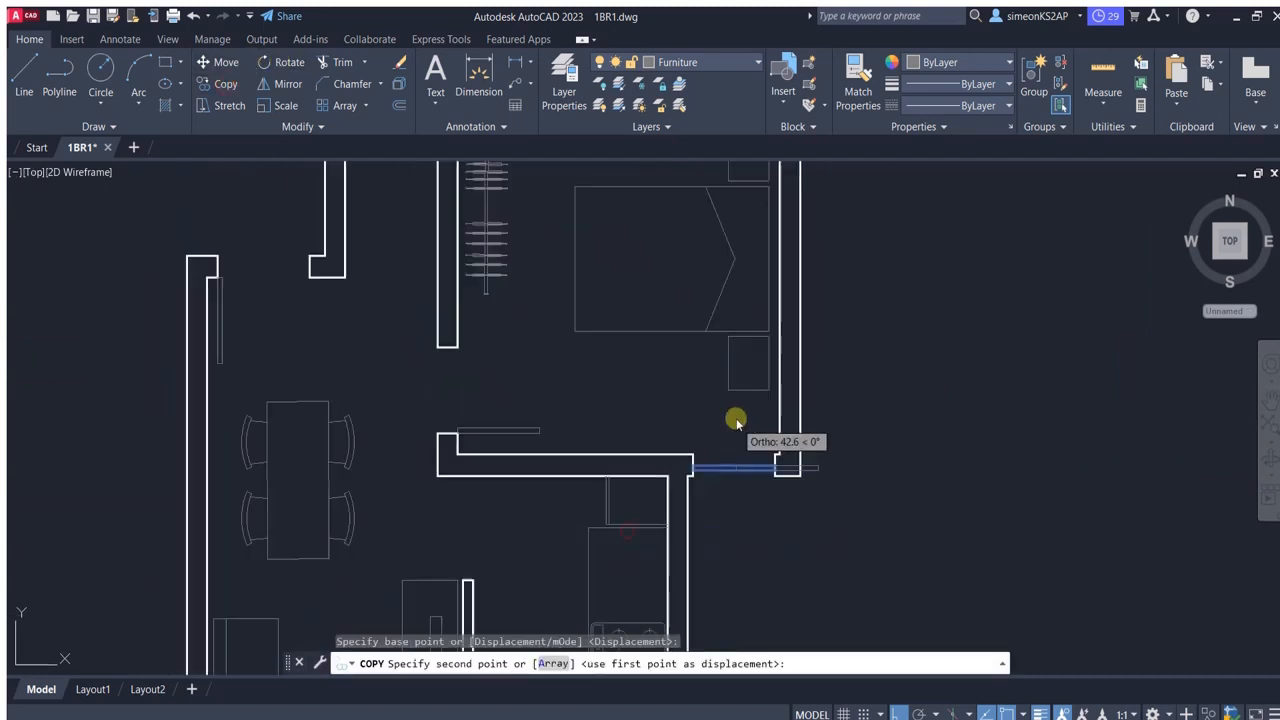
{"action": "middle_click_drag", "start_coordinate": [760, 431], "coordinate": [670, 568]}
{"action": "key", "text": "F8"}
{"action": "scroll", "coordinate": [677, 451], "scroll_direction": "up", "scroll_amount": 8}
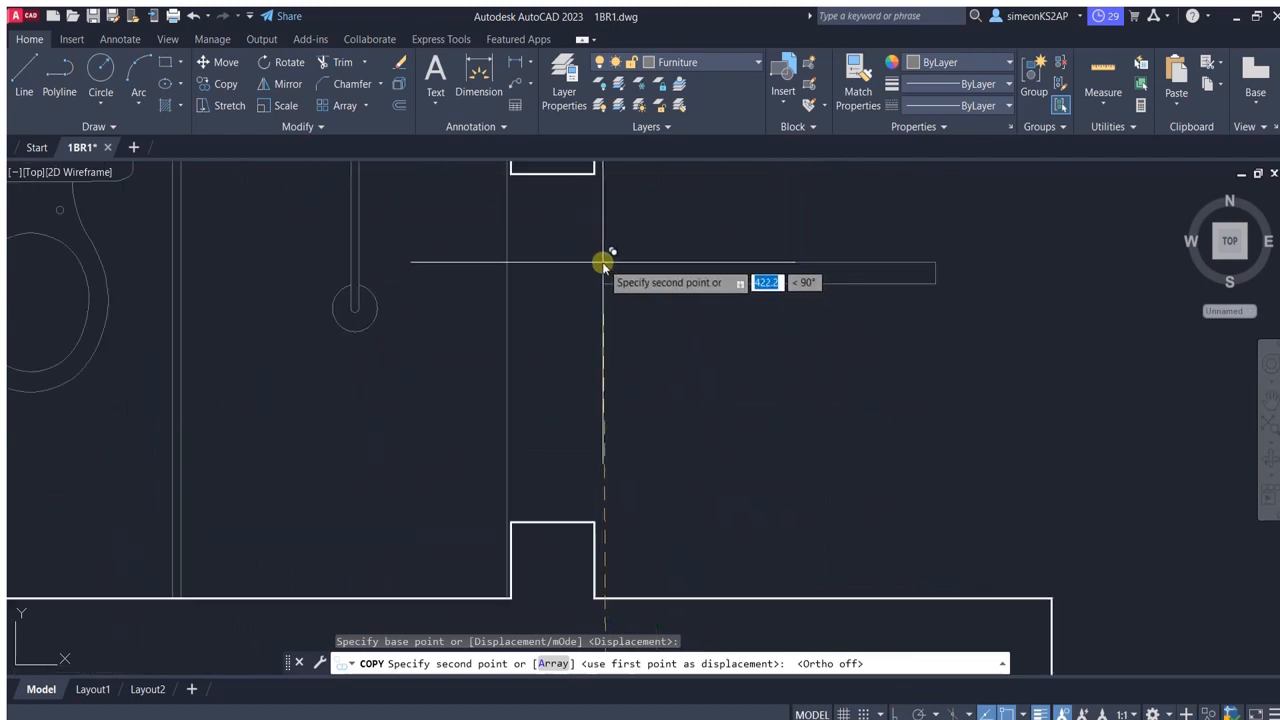
{"action": "left_click", "coordinate": [600, 244]}
{"action": "key", "text": "Escape"}
Rotate the copied window symbol about its northwest corner so it runs south across the bathroom's east opening.
{"action": "scroll", "coordinate": [640, 275], "scroll_direction": "down", "scroll_amount": 5}
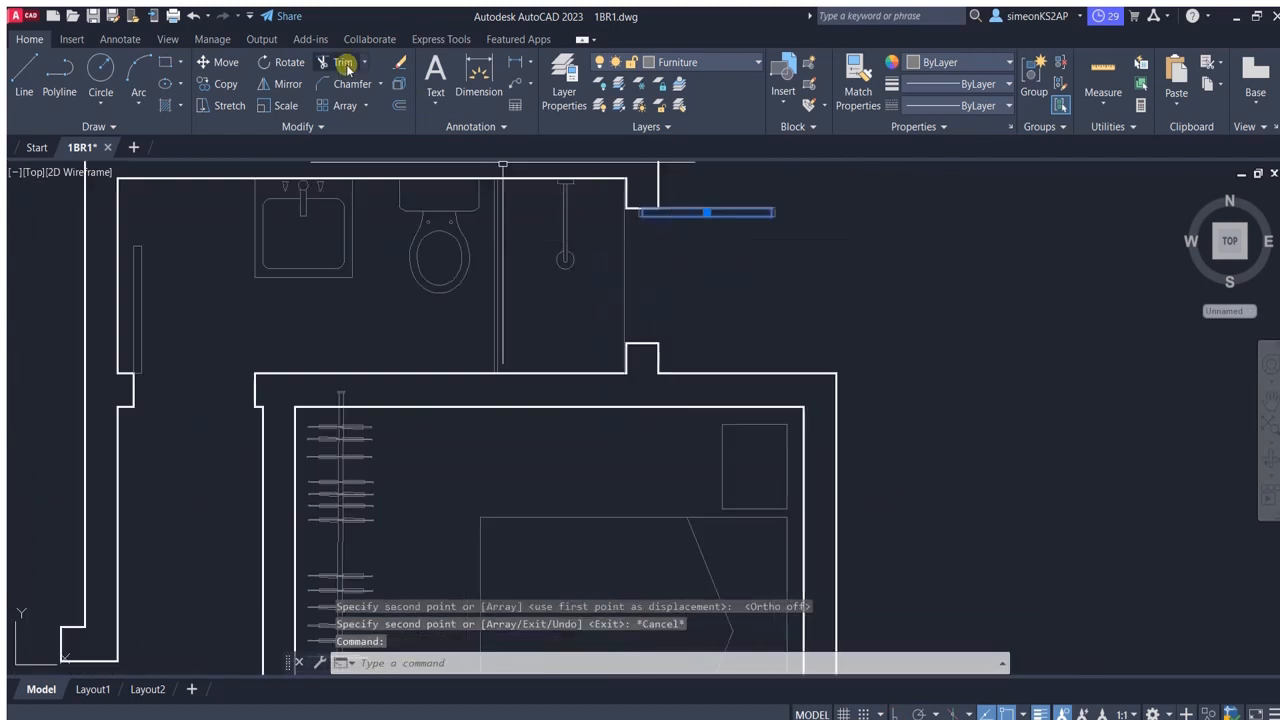
{"action": "scroll", "coordinate": [613, 218], "scroll_direction": "up", "scroll_amount": 2}
{"action": "left_click", "coordinate": [660, 203]}
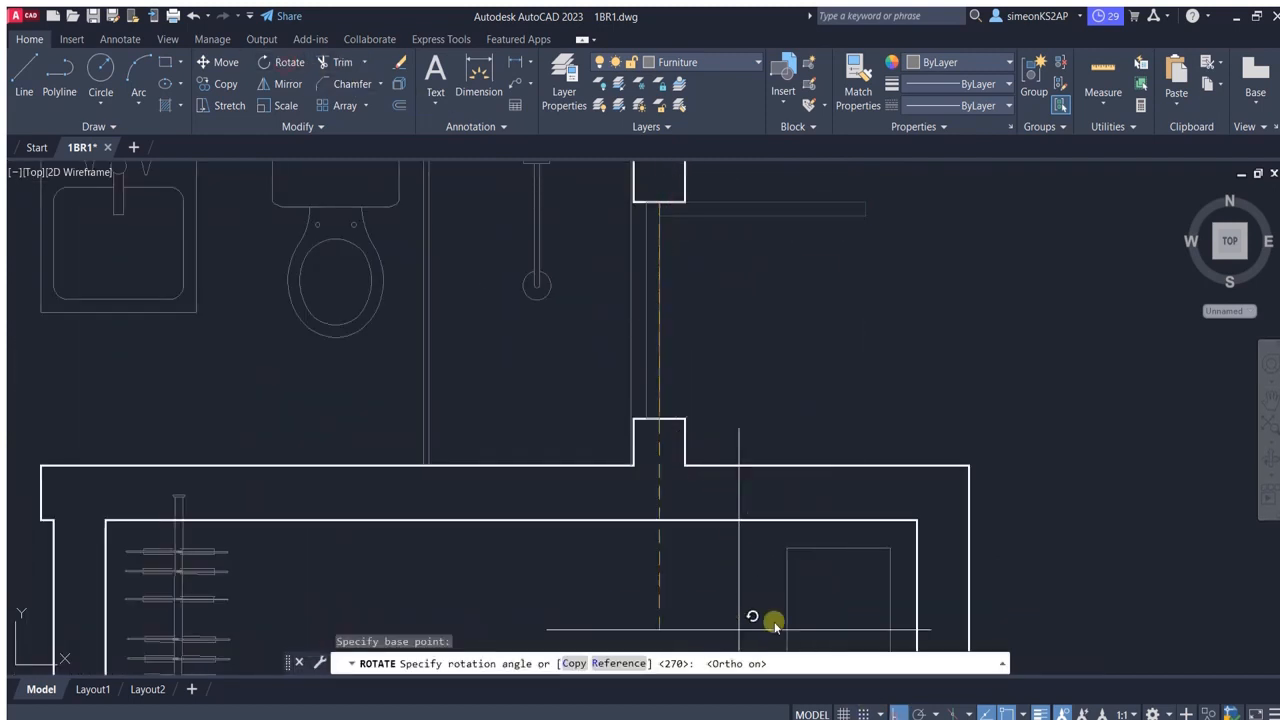
{"action": "key", "text": "Escape"}
Move the vertical window symbol to the middle of the wall thickness in the bathroom's east opening.
{"action": "left_click", "coordinate": [651, 349]}
{"action": "scroll", "coordinate": [680, 183], "scroll_direction": "up", "scroll_amount": 5}
{"action": "left_click", "coordinate": [218, 62]}
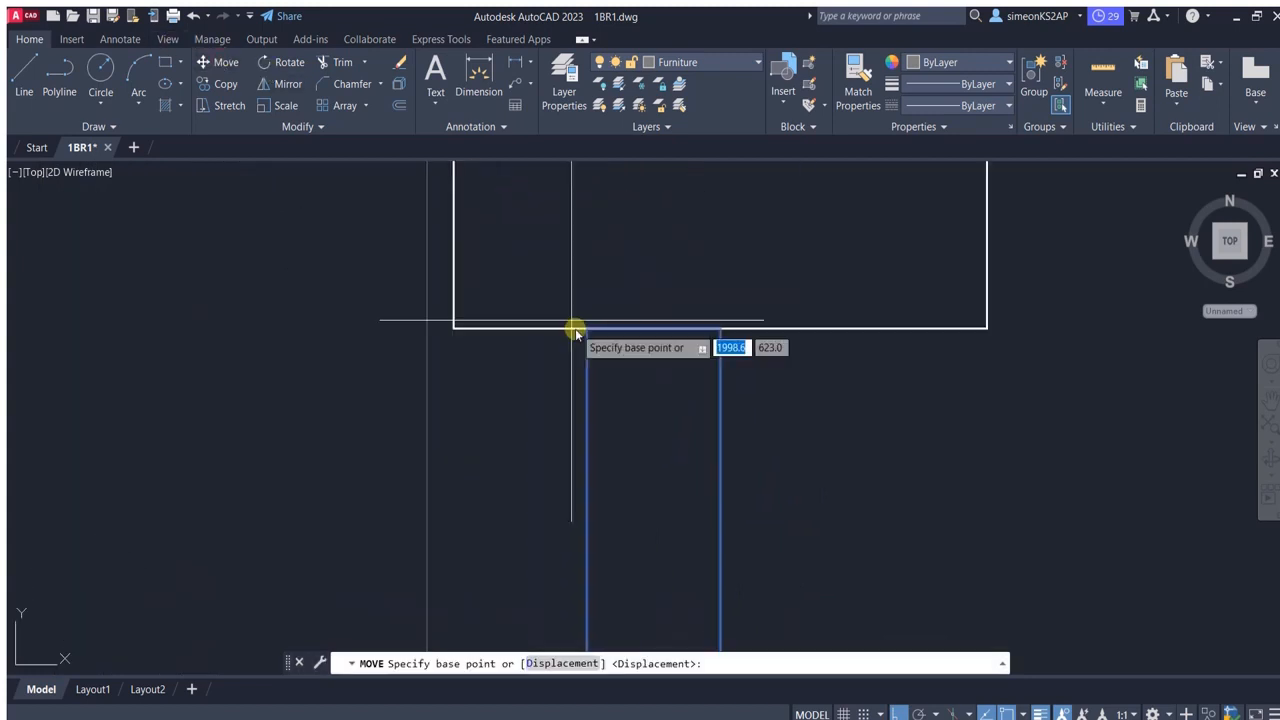
{"action": "scroll", "coordinate": [725, 340], "scroll_direction": "down", "scroll_amount": 8}
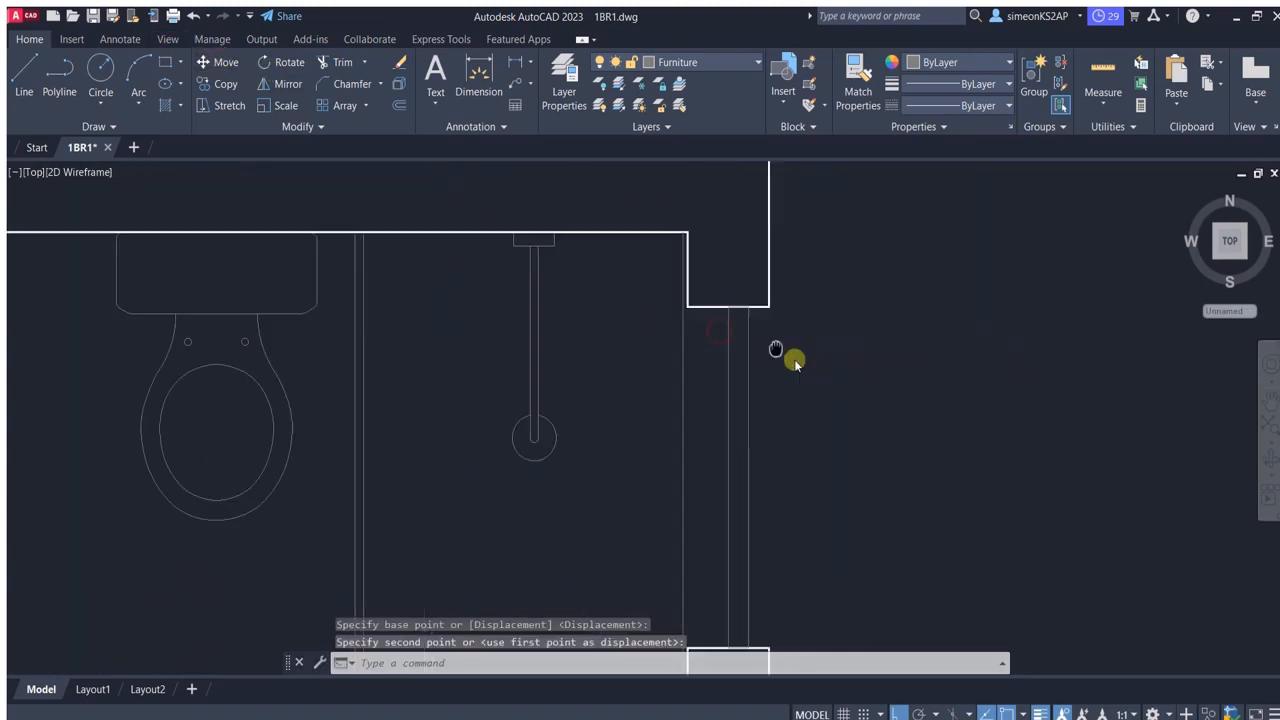
{"action": "key", "text": "Escape"}
Make Walls the current layer for marking an opening in the kitchen's east wall.
{"action": "scroll", "coordinate": [640, 440], "scroll_direction": "up", "scroll_amount": 6}
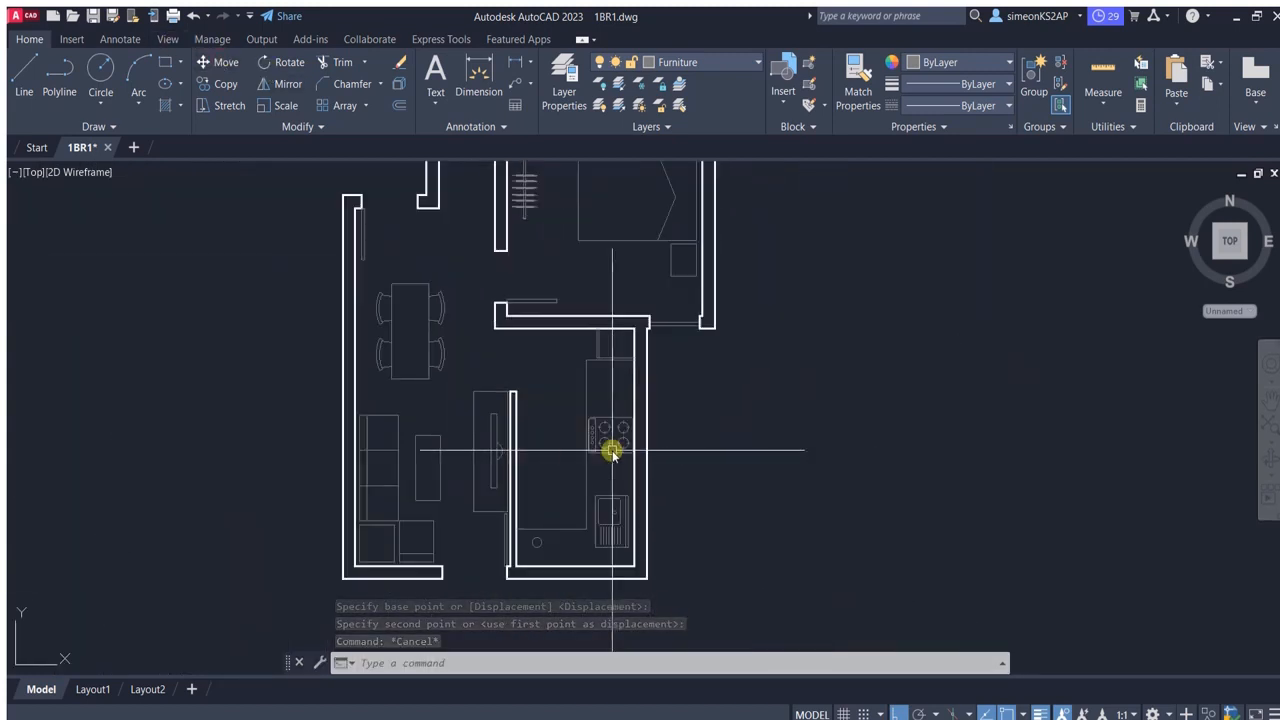
{"action": "left_click", "coordinate": [59, 72]}
{"action": "scroll", "coordinate": [683, 450], "scroll_direction": "up", "scroll_amount": 3}
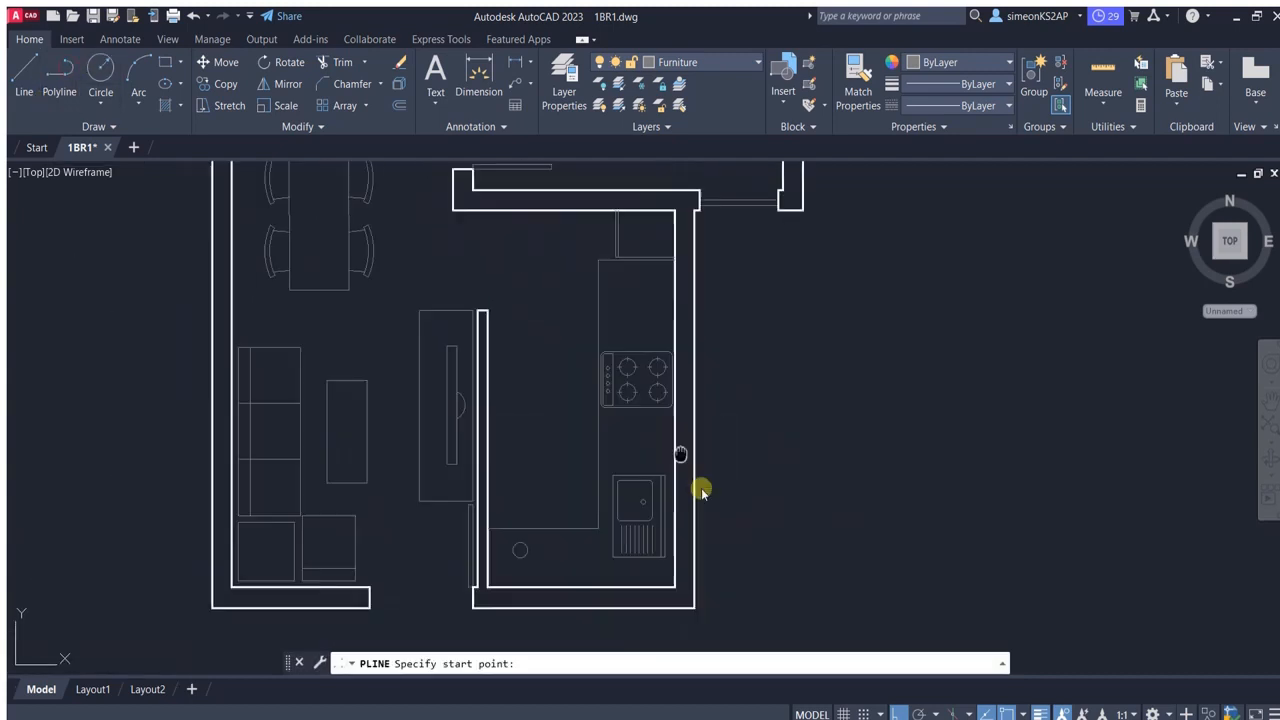
{"action": "middle_click_drag", "start_coordinate": [633, 460], "coordinate": [636, 428]}
{"action": "left_click", "coordinate": [70, 80]}
{"action": "scroll", "coordinate": [634, 388], "scroll_direction": "up", "scroll_amount": 2}
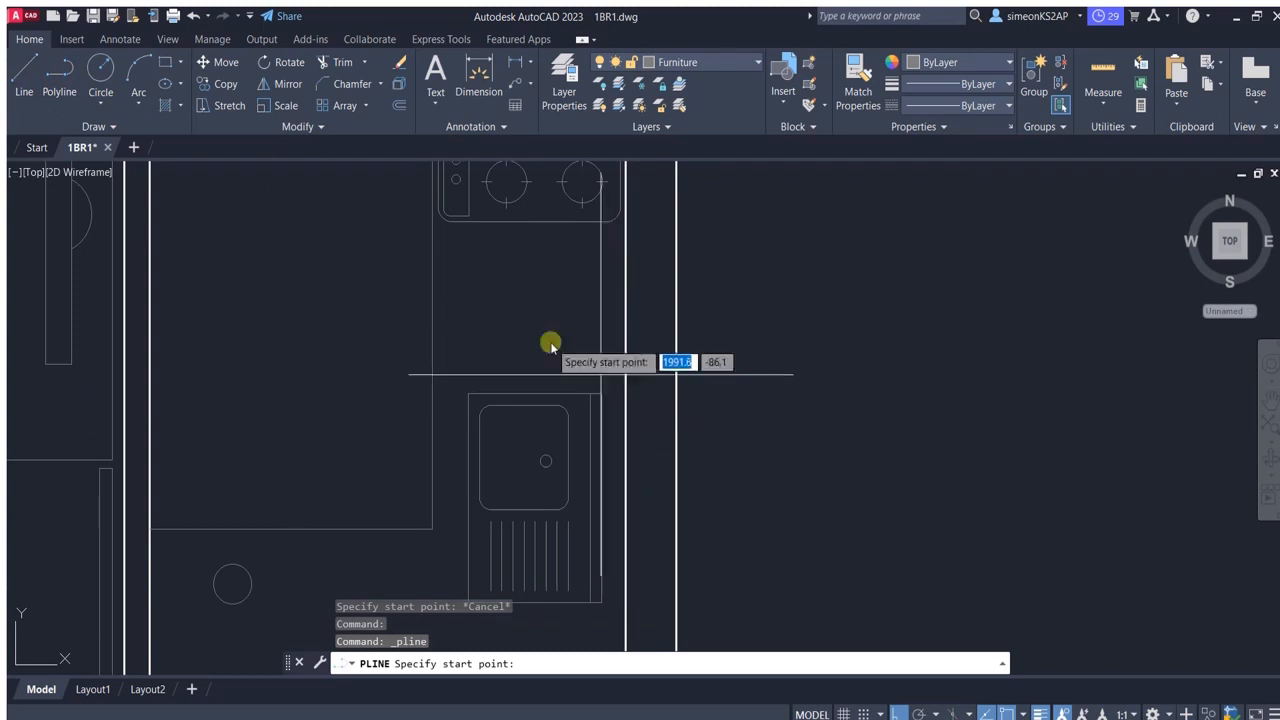
{"action": "left_click", "coordinate": [700, 62]}
{"action": "left_click", "coordinate": [680, 256]}
{"action": "scroll", "coordinate": [600, 395], "scroll_direction": "up", "scroll_amount": 2}
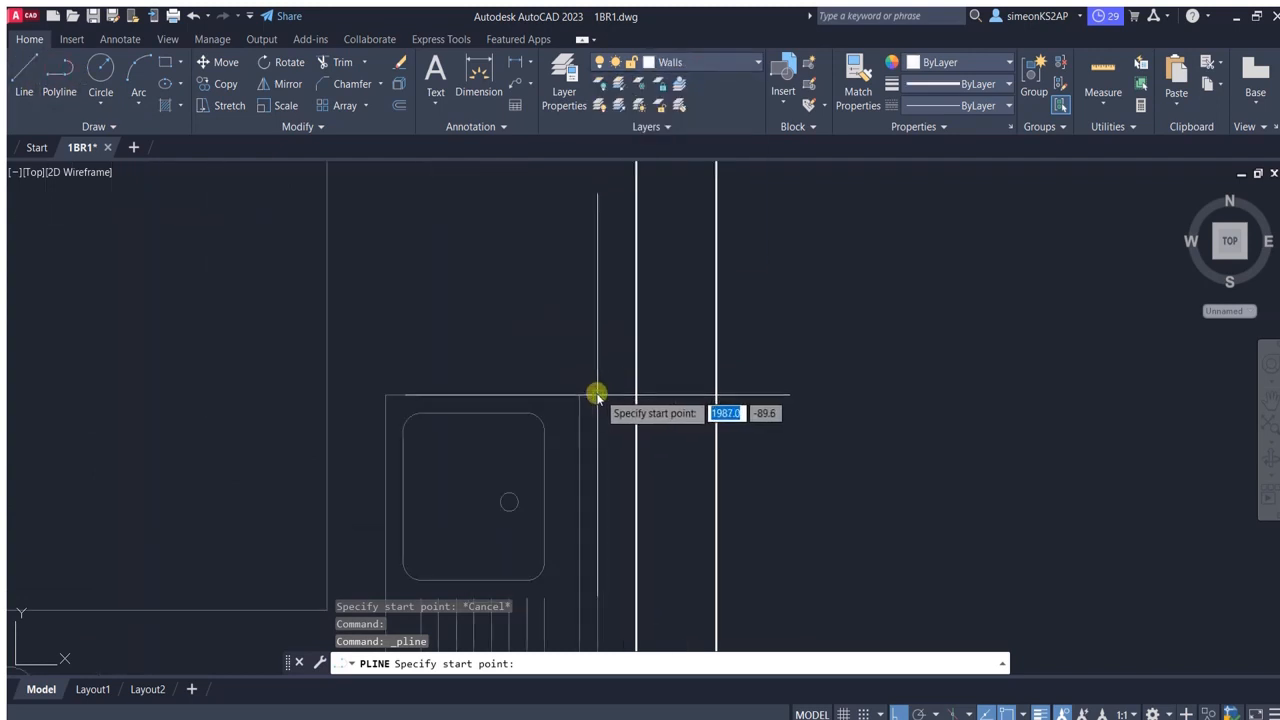
Draw a short horizontal polyline across the kitchen's east wall, level with the sink's north edge, and trim it at the outer face.
{"action": "left_click", "coordinate": [634, 394]}
{"action": "left_click", "coordinate": [749, 394]}
{"action": "key", "text": "Escape"}
{"action": "left_click", "coordinate": [342, 62]}
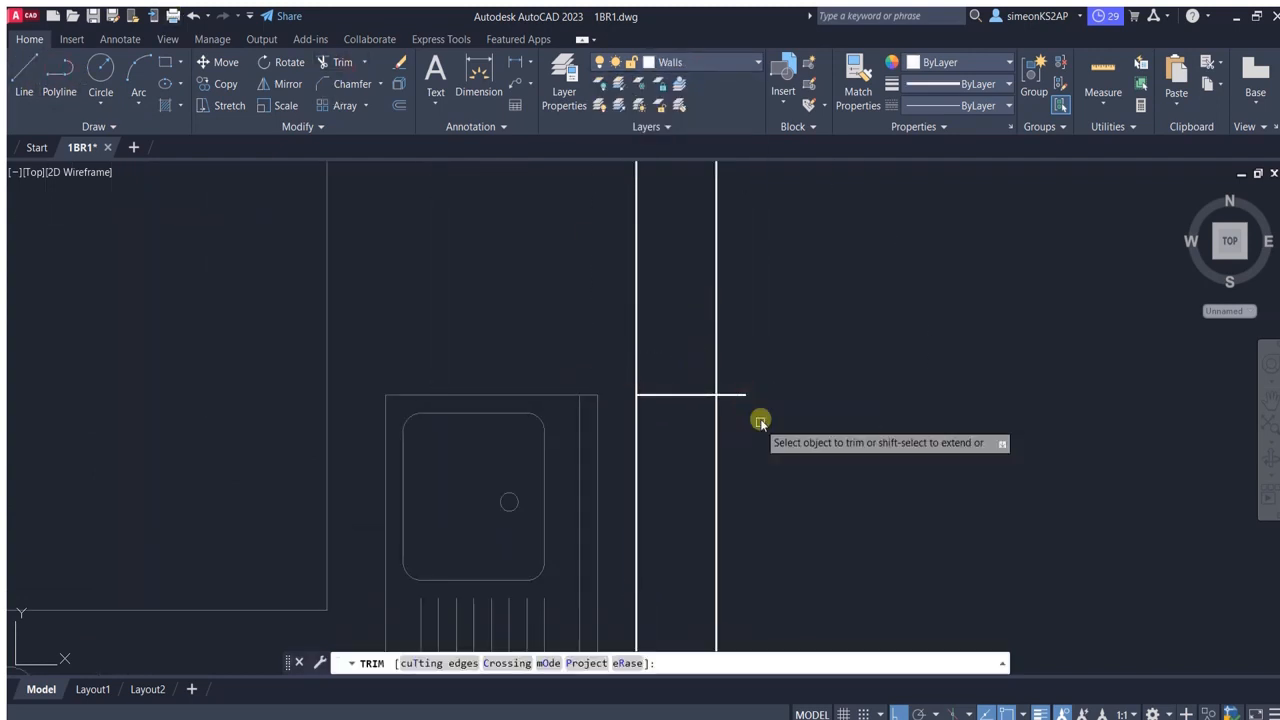
{"action": "scroll", "coordinate": [749, 422], "scroll_direction": "down", "scroll_amount": 2}
{"action": "middle_click_drag", "start_coordinate": [749, 422], "coordinate": [666, 336]}
{"action": "key", "text": "Escape"}
Offset the short line across the kitchen's east wall by 80 to the south.
{"action": "left_click", "coordinate": [401, 106]}
{"action": "scroll", "coordinate": [641, 321], "scroll_direction": "up", "scroll_amount": 2}
{"action": "key", "text": "Return"}
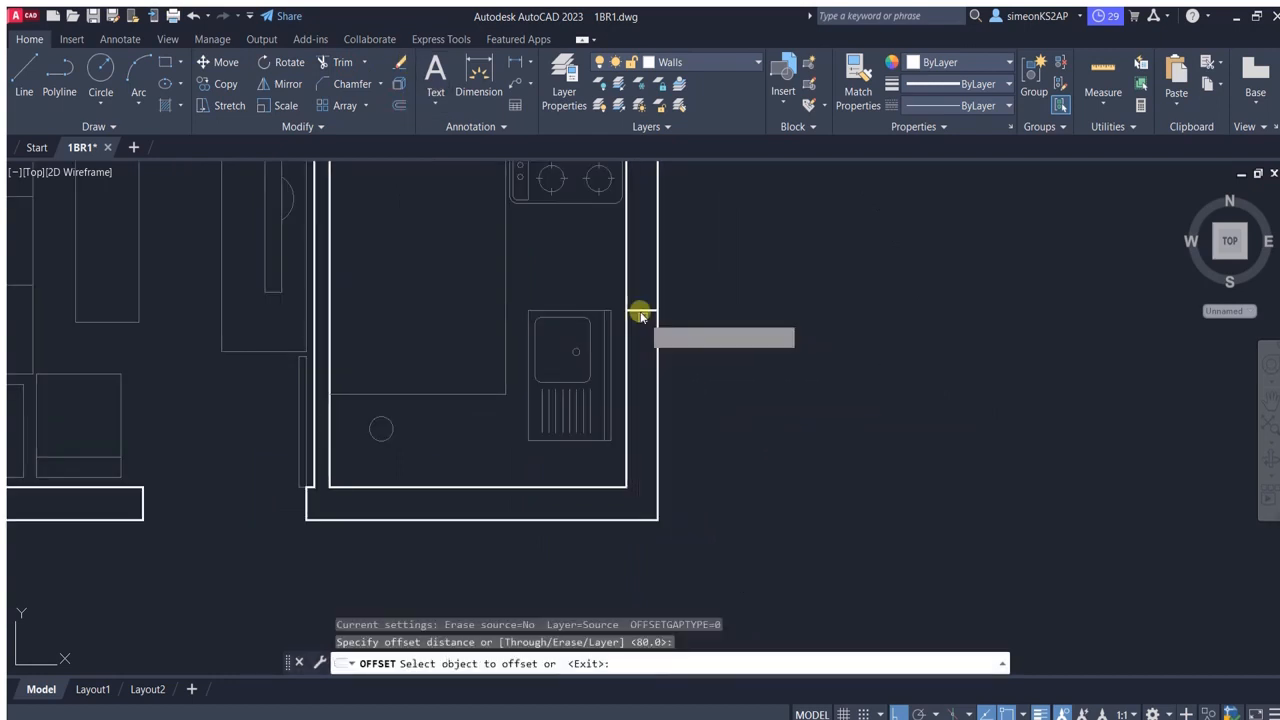
{"action": "left_click", "coordinate": [640, 311]}
{"action": "left_click", "coordinate": [713, 421]}
{"action": "key", "text": "Escape"}
Trim both faces of the kitchen's east wall between the two short lines to open the gap beside the sink.
{"action": "left_click", "coordinate": [342, 62]}
{"action": "scroll", "coordinate": [657, 348], "scroll_direction": "up", "scroll_amount": 1}
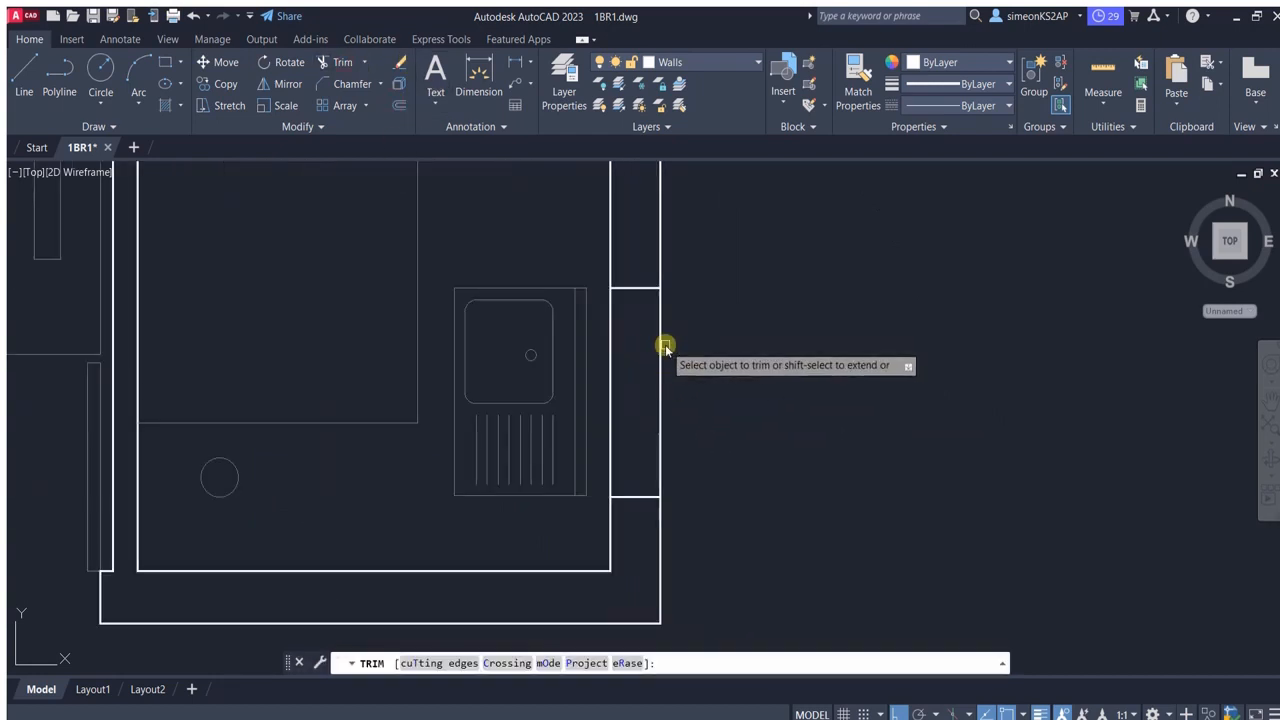
{"action": "left_click", "coordinate": [659, 346]}
{"action": "left_click", "coordinate": [608, 348]}
{"action": "scroll", "coordinate": [650, 362], "scroll_direction": "down", "scroll_amount": 4}
{"action": "key", "text": "Escape"}
Copy the vertical window symbol from the bathroom's east opening into the kitchen's east wall opening.
{"action": "scroll", "coordinate": [666, 229], "scroll_direction": "up", "scroll_amount": 8}
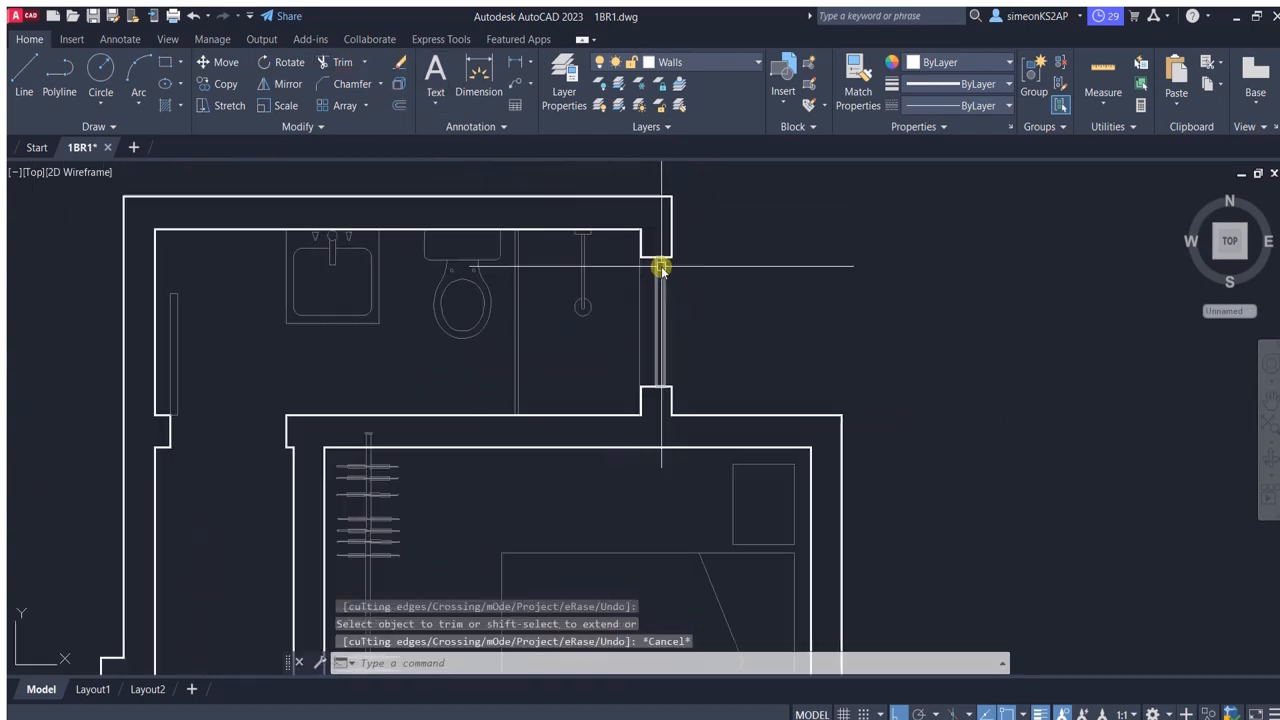
{"action": "left_click", "coordinate": [688, 300]}
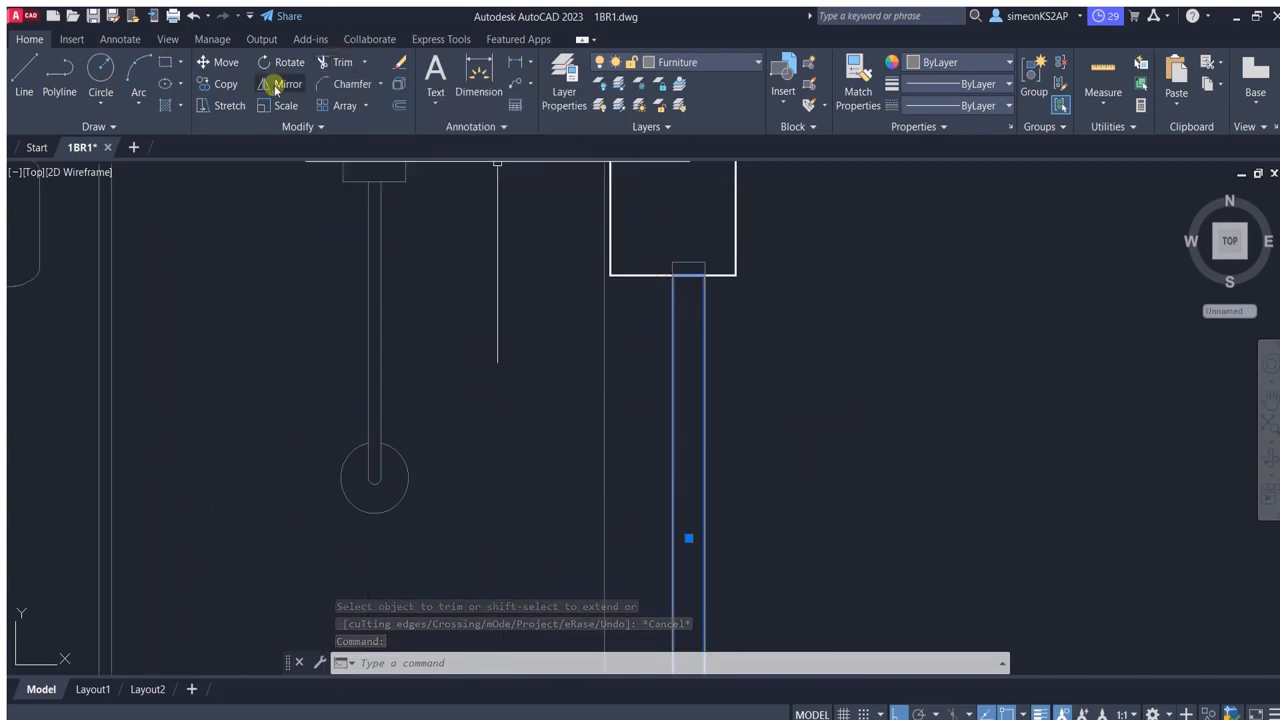
{"action": "left_click", "coordinate": [216, 83]}
{"action": "scroll", "coordinate": [677, 275], "scroll_direction": "up", "scroll_amount": 2}
{"action": "scroll", "coordinate": [688, 235], "scroll_direction": "down", "scroll_amount": 6}
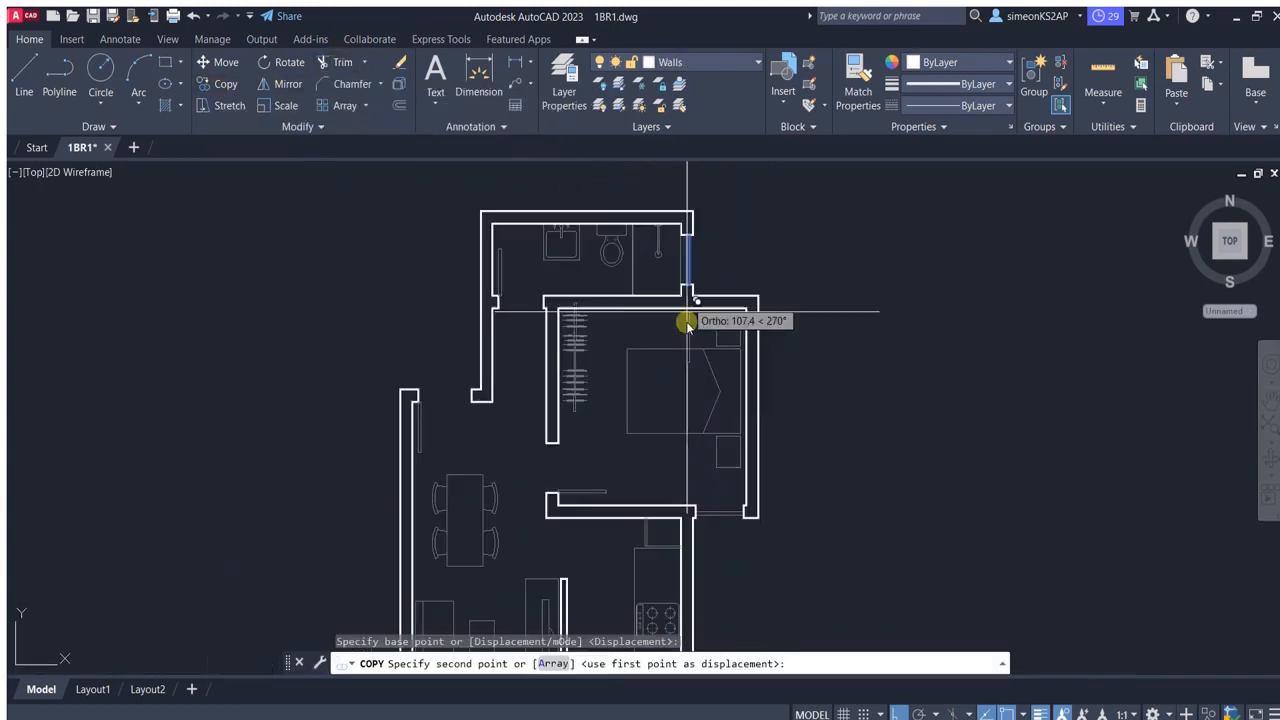
{"action": "middle_click_drag", "start_coordinate": [736, 627], "coordinate": [711, 449]}
{"action": "scroll", "coordinate": [711, 449], "scroll_direction": "up", "scroll_amount": 1}
{"action": "scroll", "coordinate": [653, 632], "scroll_direction": "up", "scroll_amount": 2}
{"action": "left_click", "coordinate": [608, 333]}
{"action": "key", "text": "Escape"}
Examine the furnished floor plan, checking the windows placed in the outer wall openings.
{"action": "scroll", "coordinate": [705, 370], "scroll_direction": "down", "scroll_amount": 5}
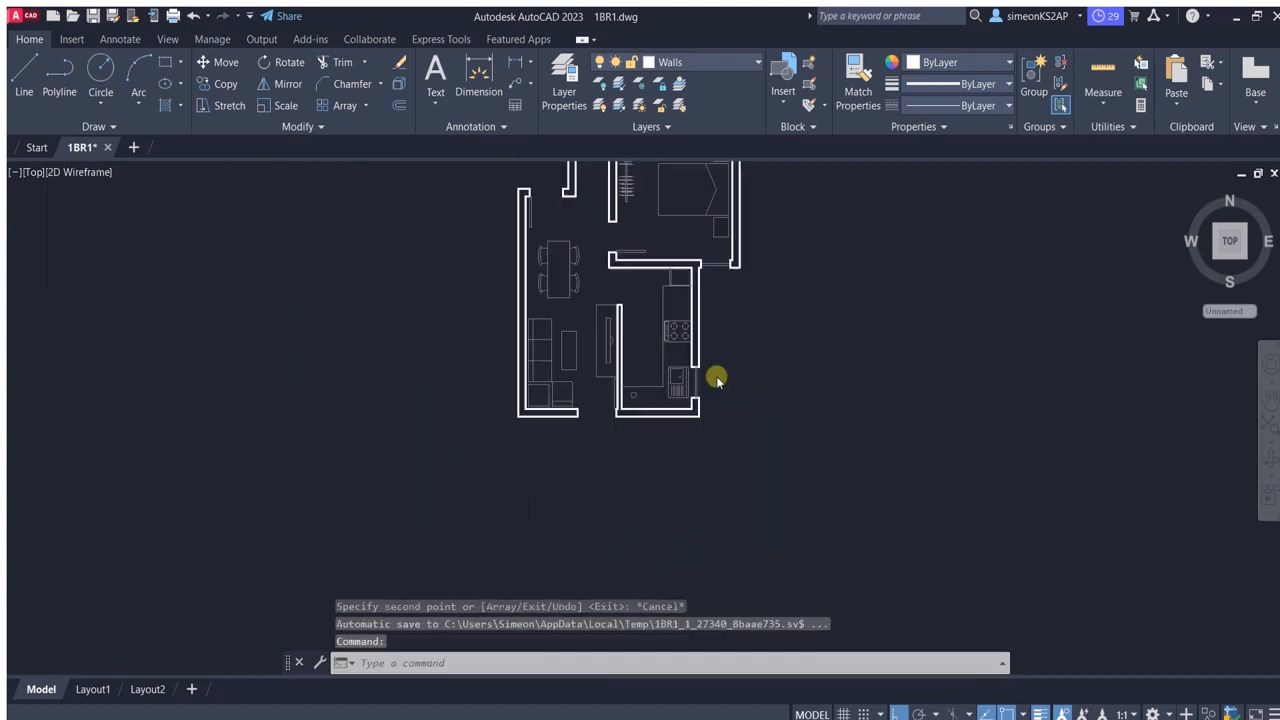
{"action": "scroll", "coordinate": [734, 434], "scroll_direction": "up", "scroll_amount": 2}
{"action": "scroll", "coordinate": [678, 297], "scroll_direction": "up", "scroll_amount": 1}
{"action": "middle_click_drag", "start_coordinate": [678, 297], "coordinate": [752, 360]}
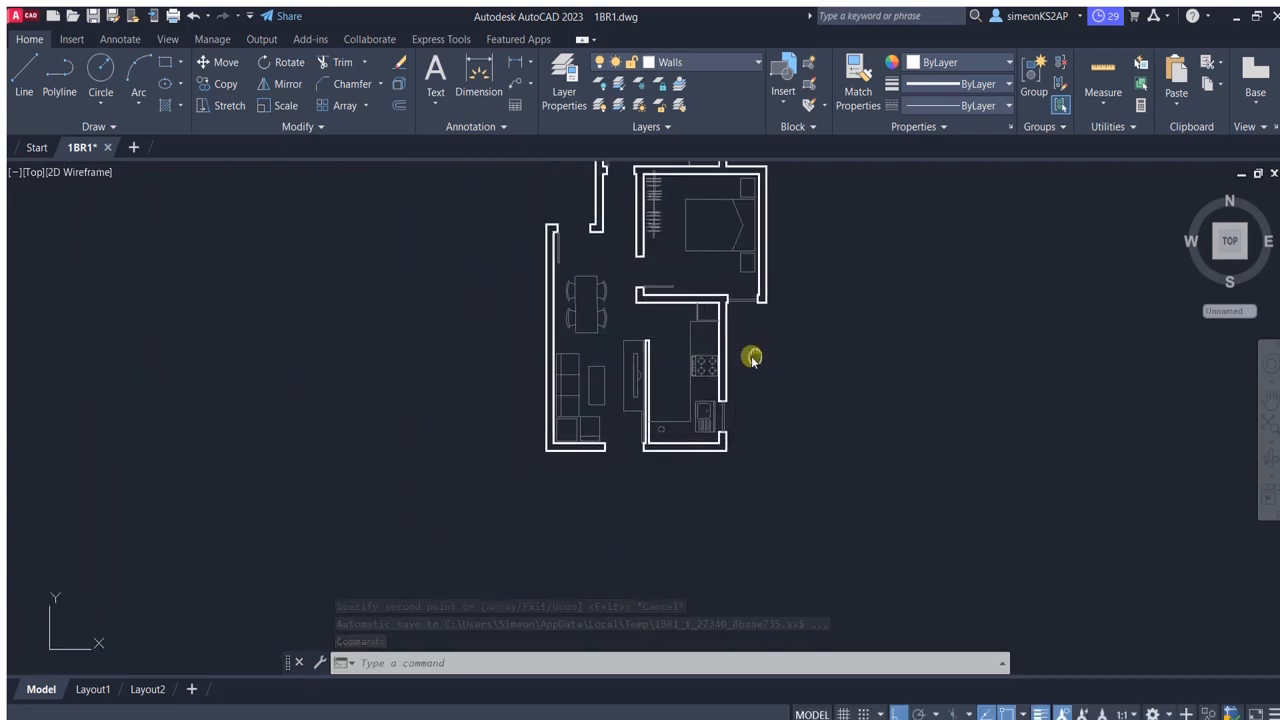
{"action": "scroll", "coordinate": [764, 343], "scroll_direction": "down", "scroll_amount": 2}
{"action": "middle_click_drag", "start_coordinate": [666, 257], "coordinate": [706, 271]}
{"action": "scroll", "coordinate": [623, 277], "scroll_direction": "up", "scroll_amount": 3}
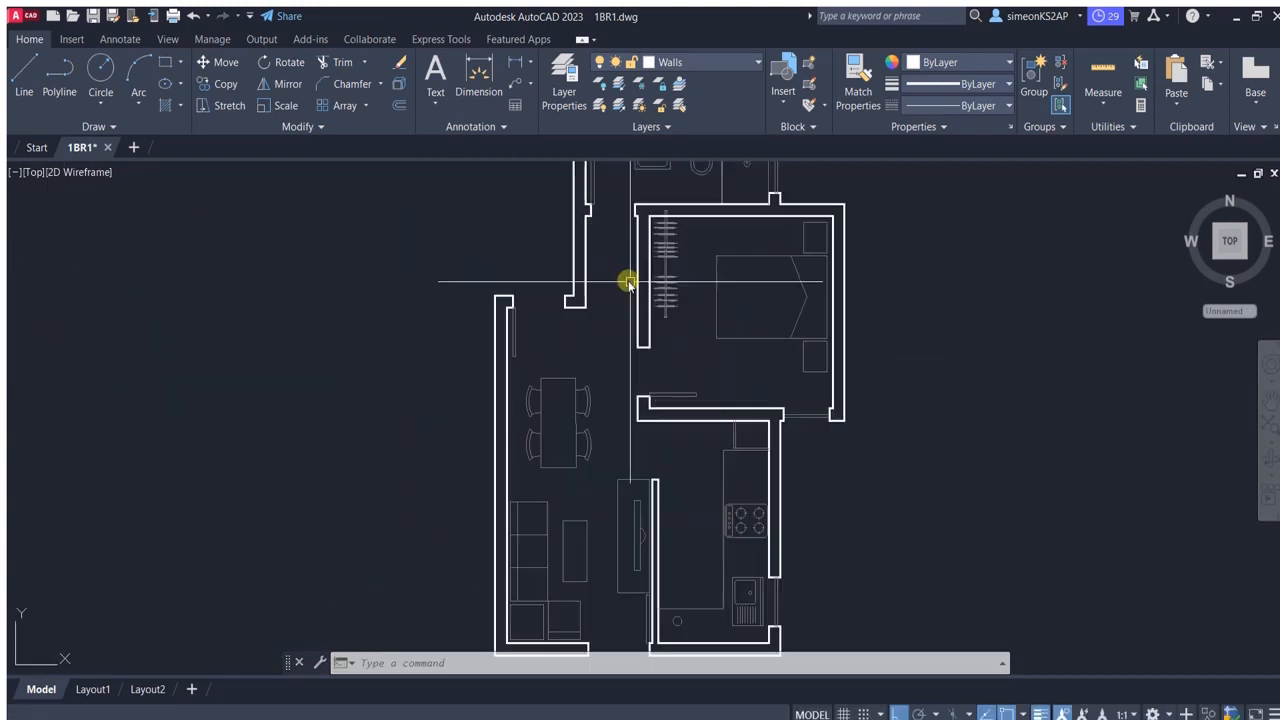
{"action": "scroll", "coordinate": [681, 318], "scroll_direction": "down", "scroll_amount": 1}
{"action": "middle_click_drag", "start_coordinate": [682, 316], "coordinate": [648, 334]}
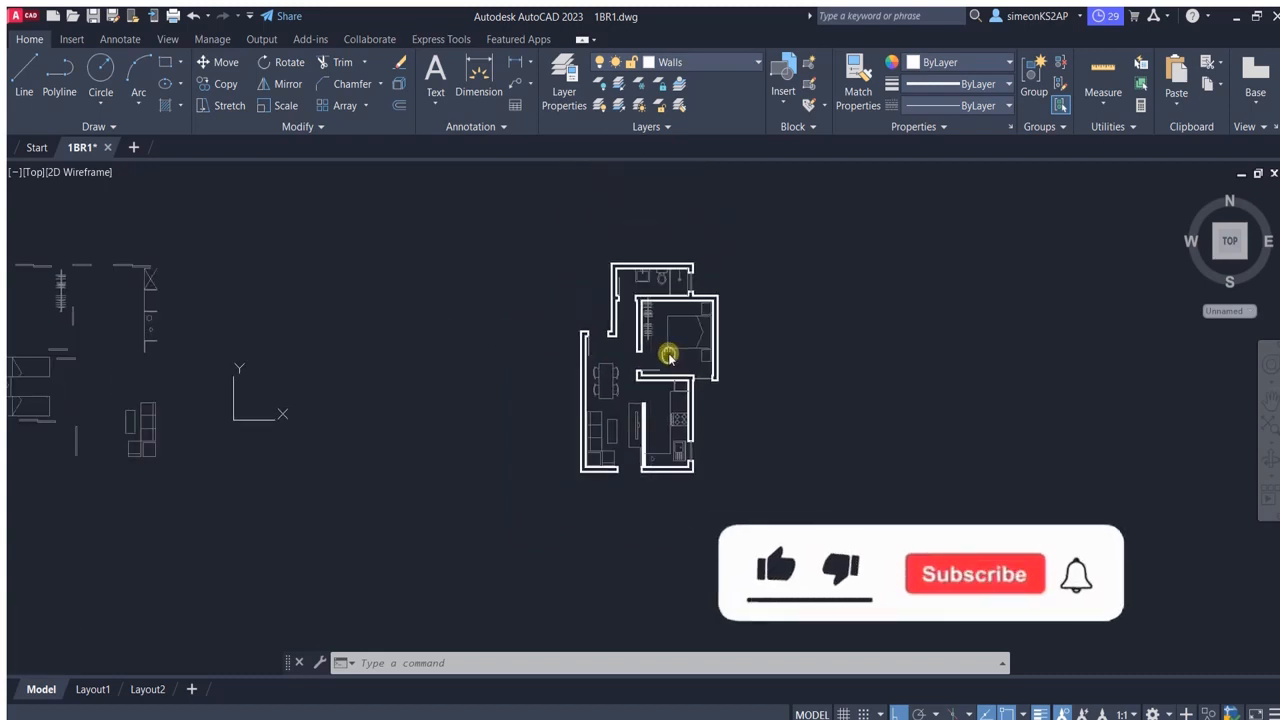
Delete all the loose furniture and door blocks left over west of the floor plan.
{"action": "scroll", "coordinate": [610, 400], "scroll_direction": "down", "scroll_amount": 2}
{"action": "left_click", "coordinate": [218, 279]}
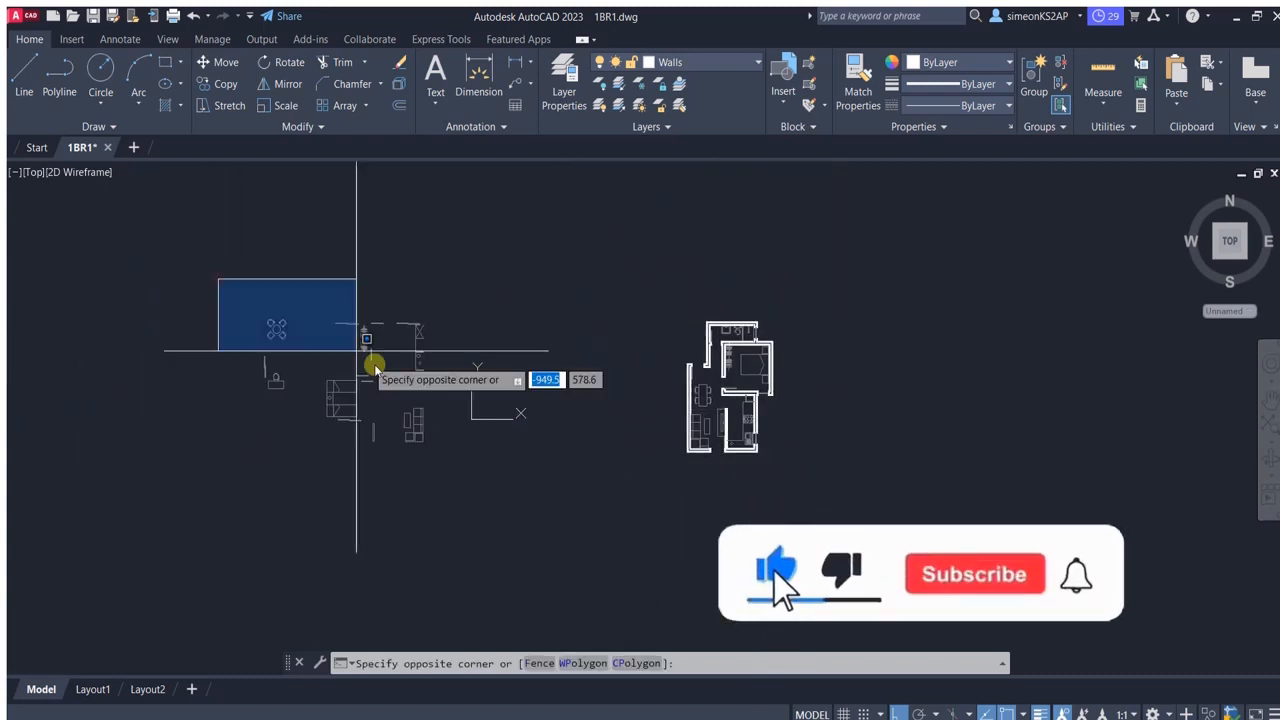
{"action": "left_click", "coordinate": [438, 460]}
{"action": "key", "text": "Delete"}
{"action": "scroll", "coordinate": [737, 409], "scroll_direction": "up", "scroll_amount": 3}
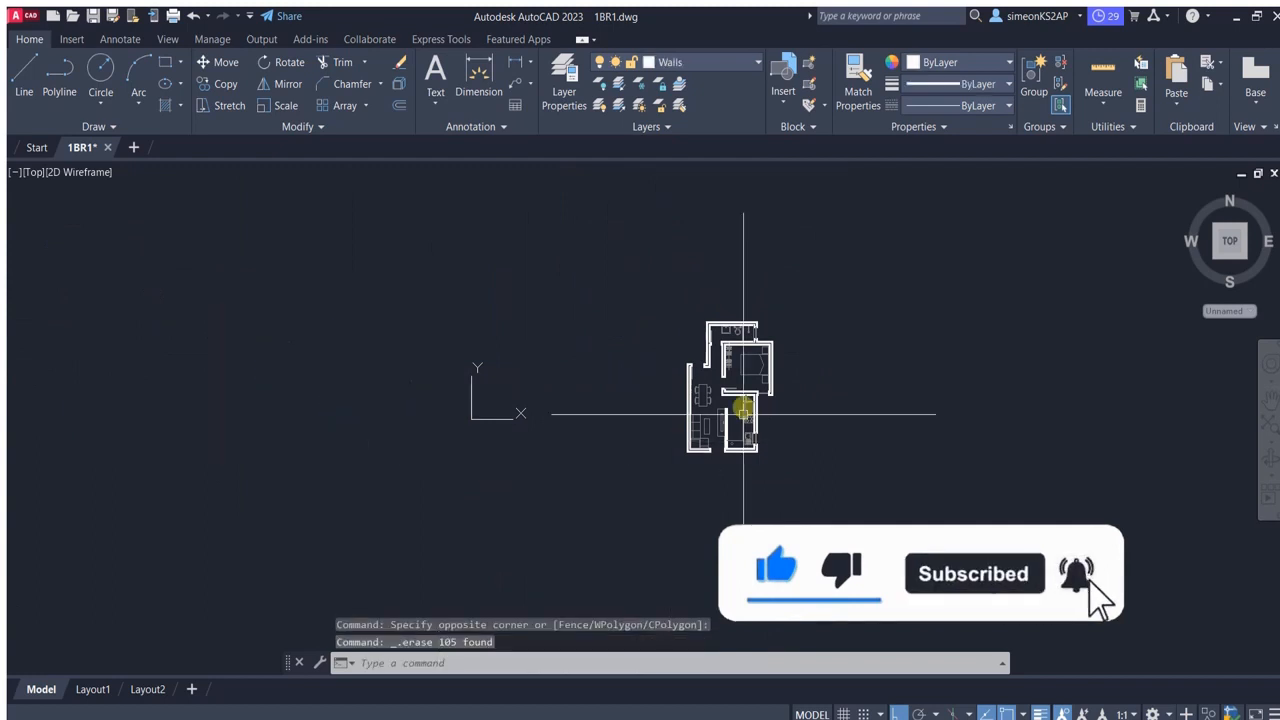